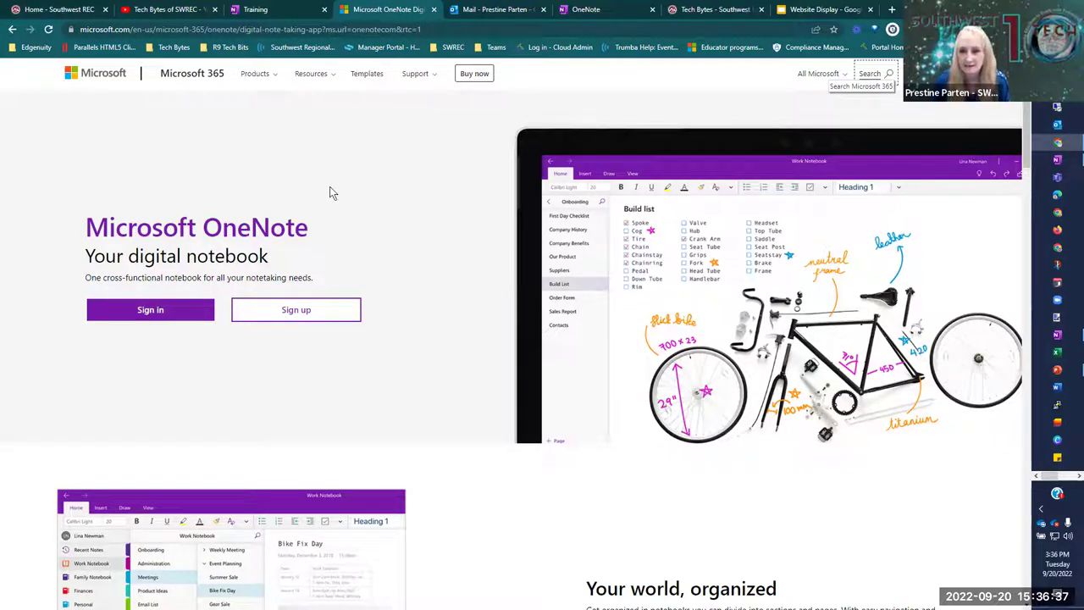
- Switch to the OneNote notebooks page and display the recent notebooks as a list
click(158, 314)
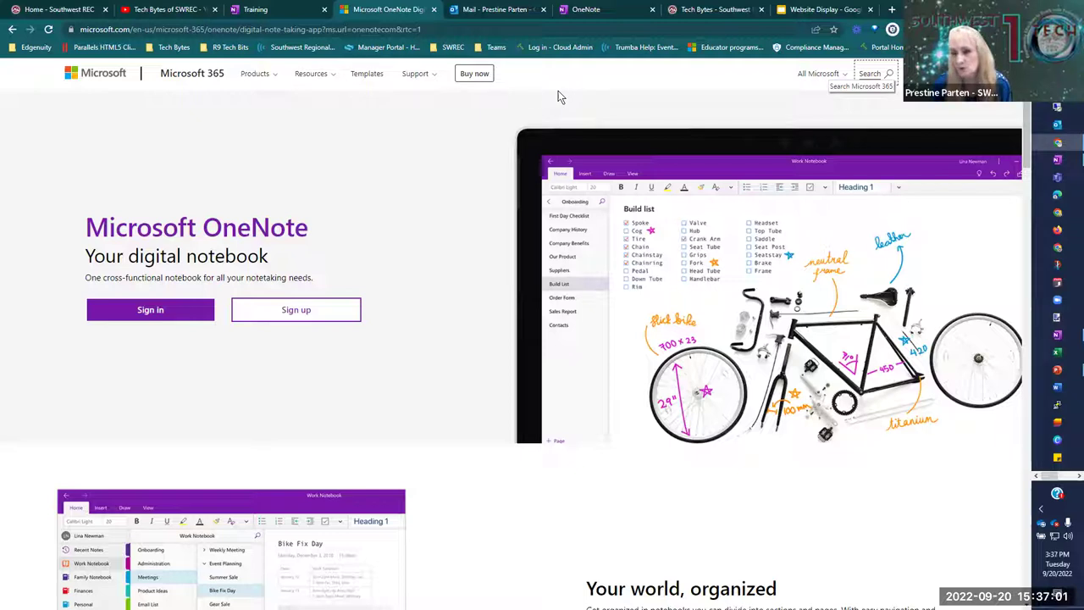
click(493, 12)
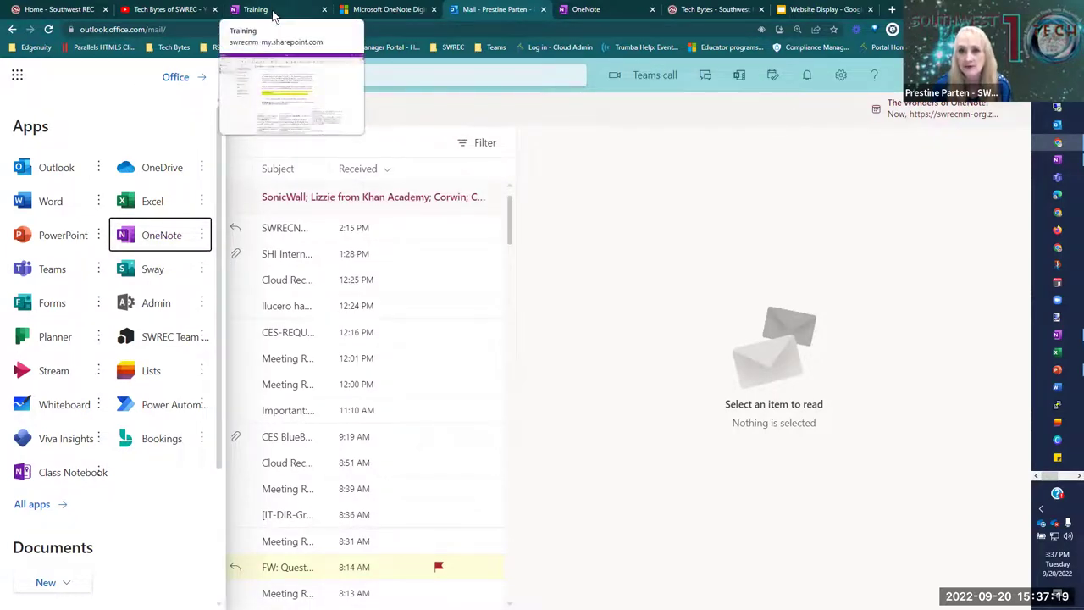
click(588, 9)
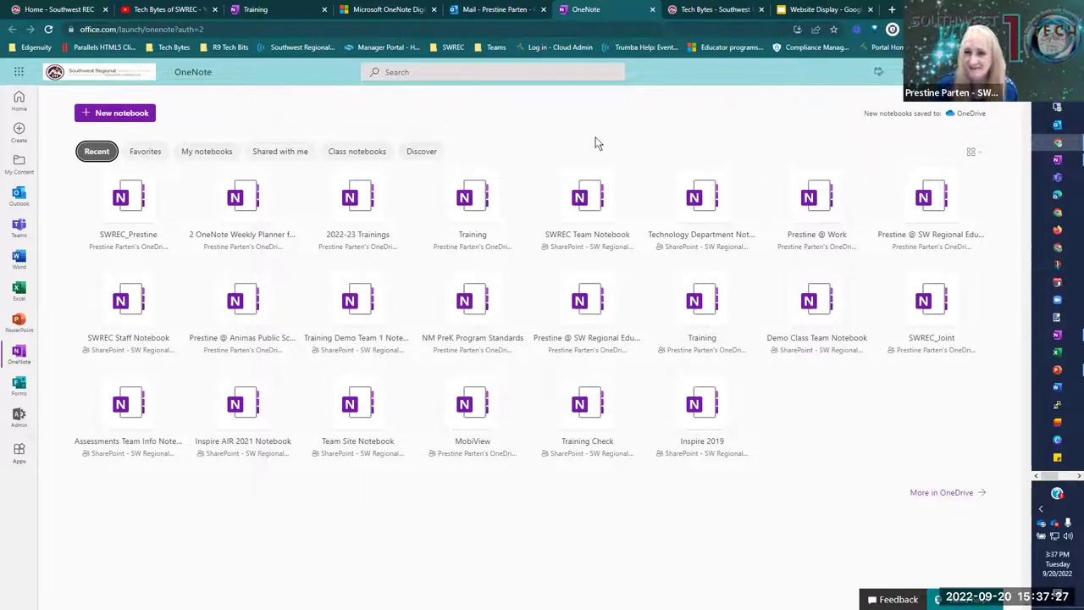
click(972, 154)
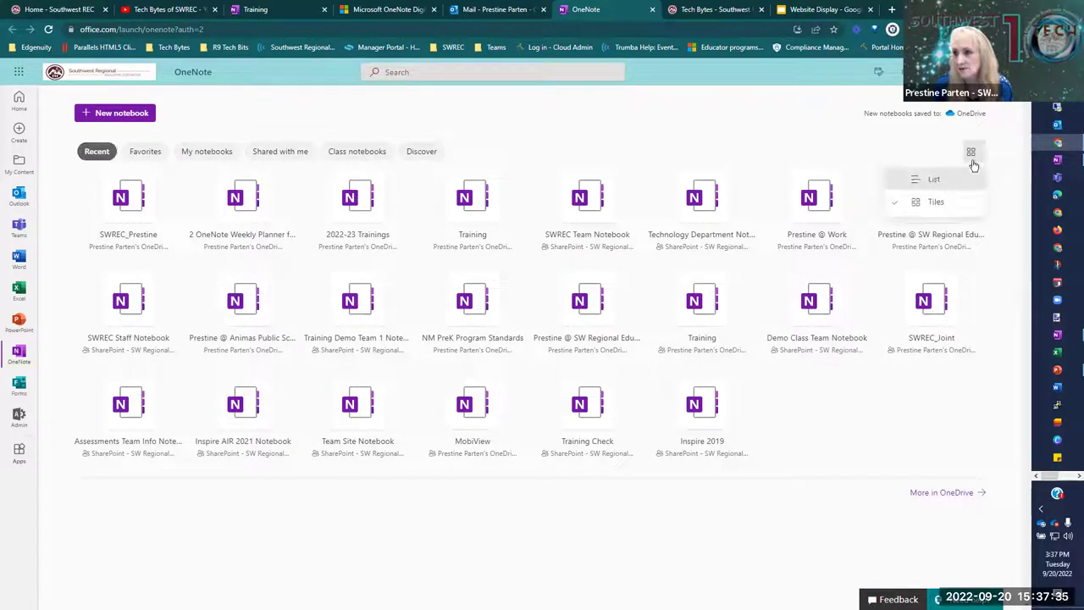
click(937, 181)
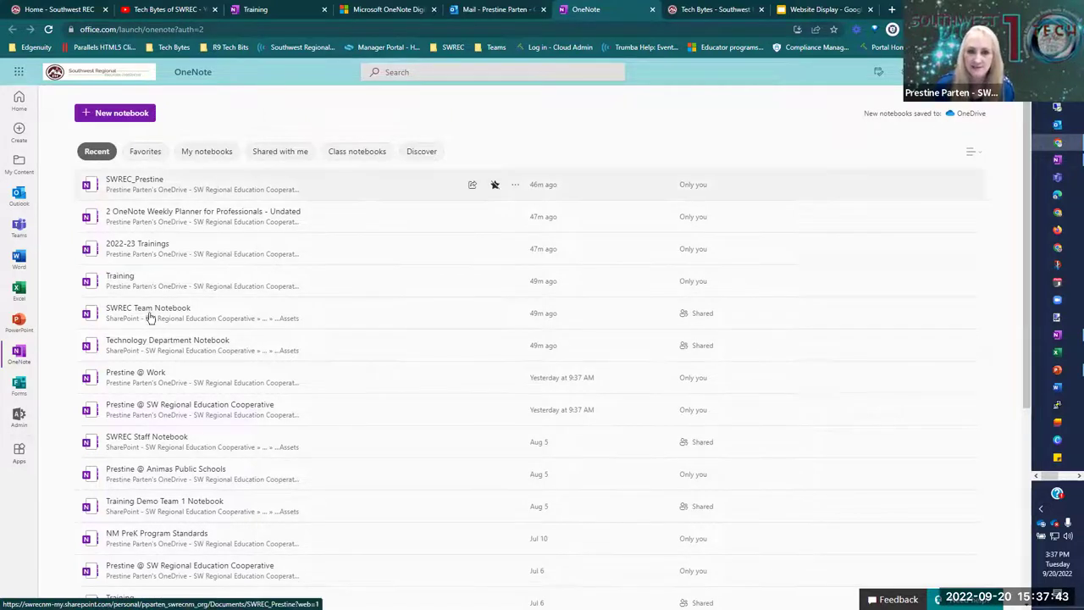
- Look through the notebooks listed under Recent and Favorites
scroll(151, 316, down, 1)
scroll(151, 316, up, 1)
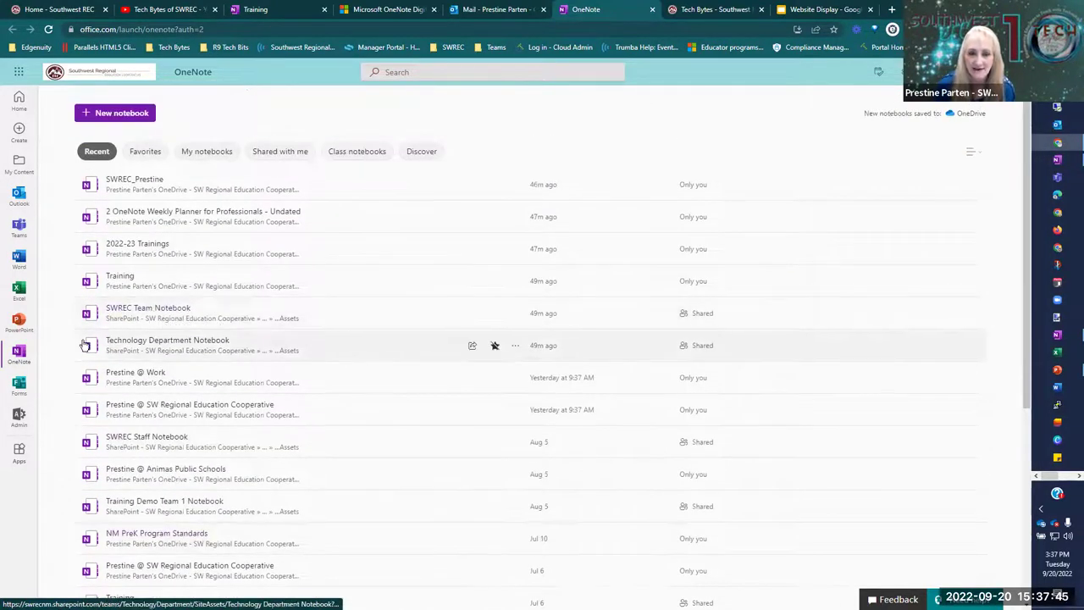
scroll(85, 343, down, 4)
scroll(85, 344, up, 4)
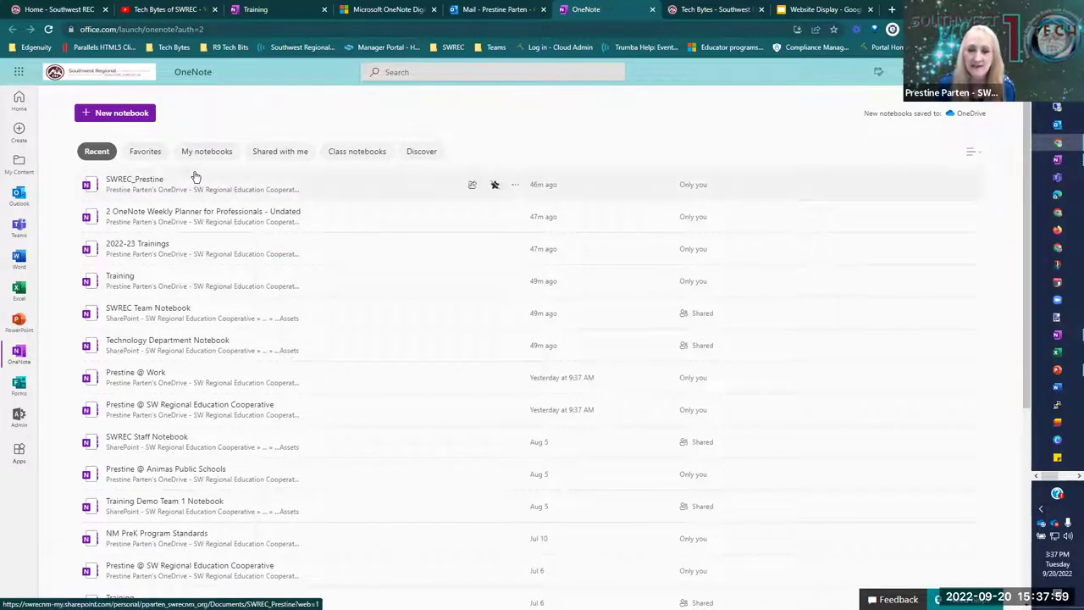
click(145, 154)
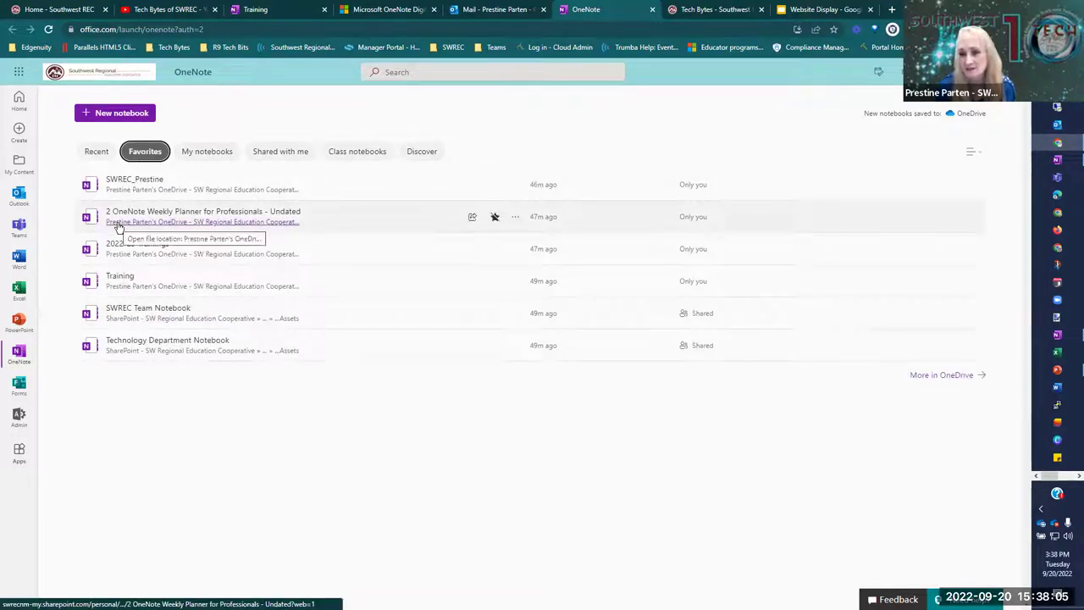
click(99, 164)
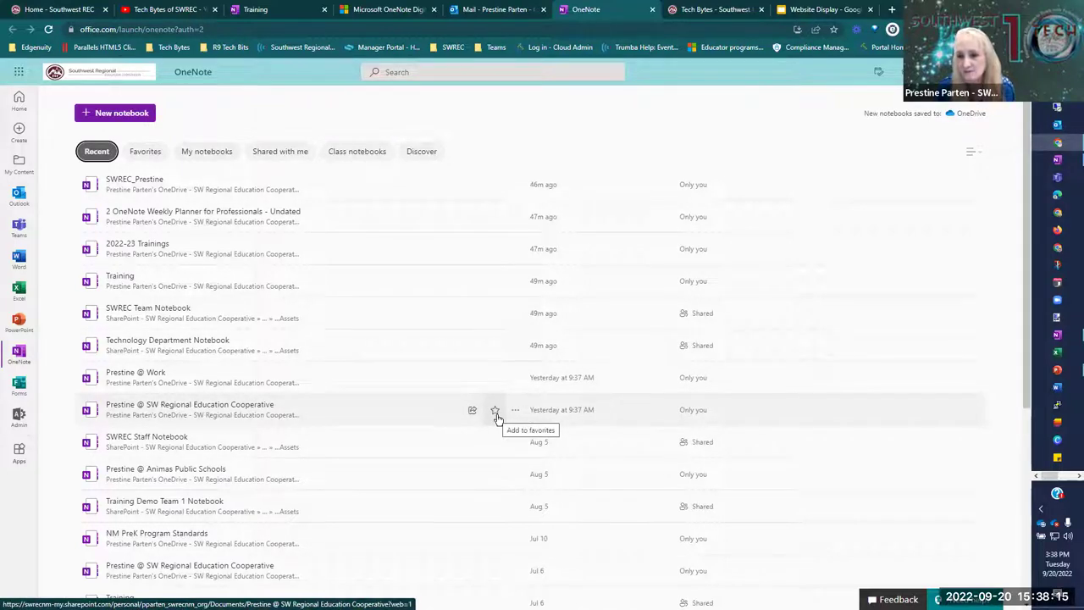
click(146, 153)
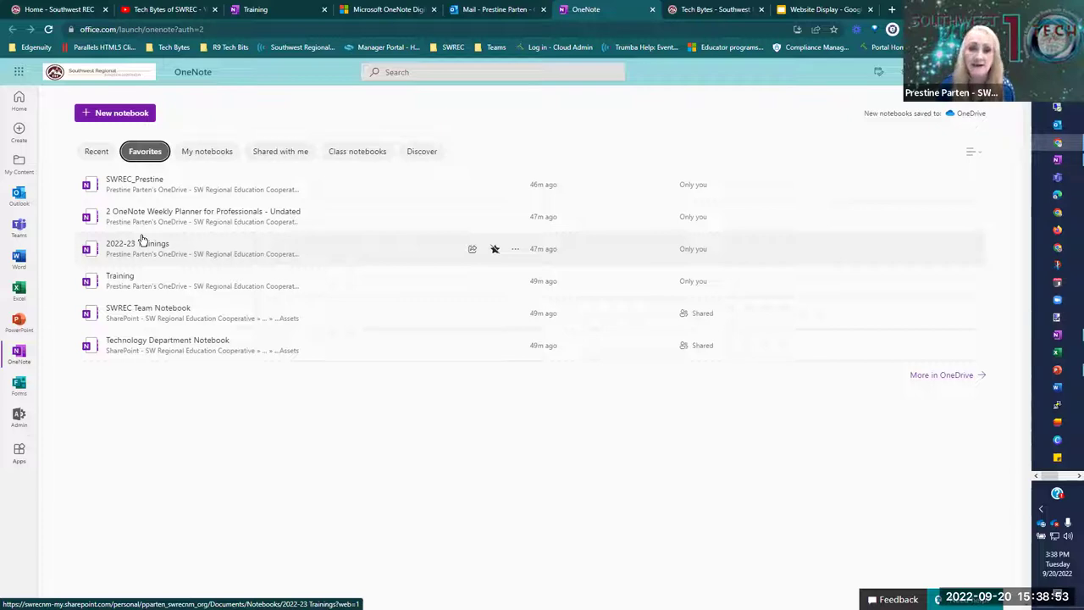
- Look through the My notebooks, Shared with me and Class notebooks lists
click(207, 154)
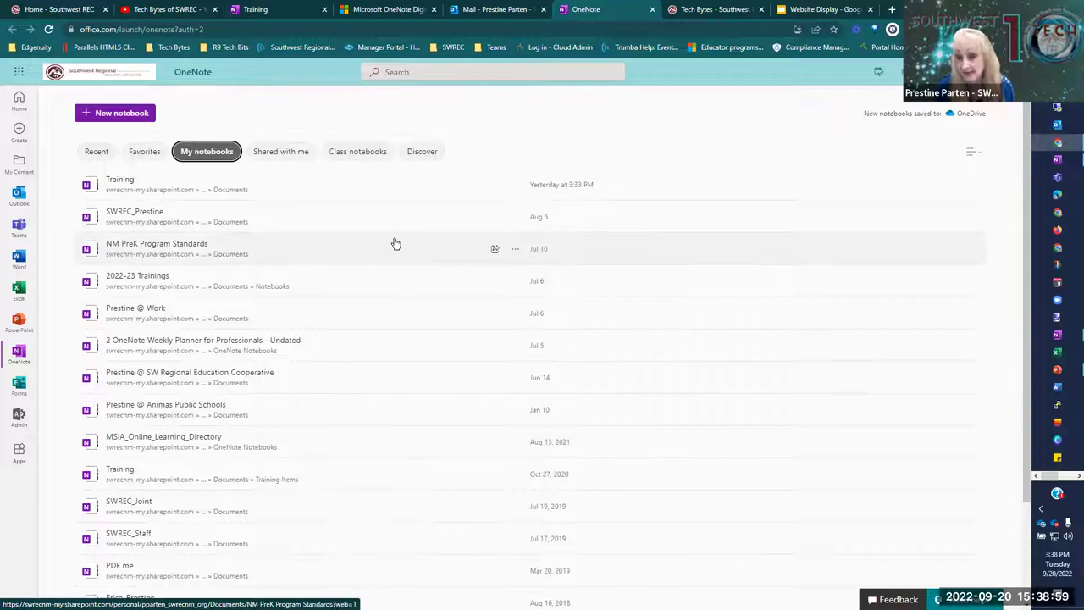
scroll(349, 254, down, 2)
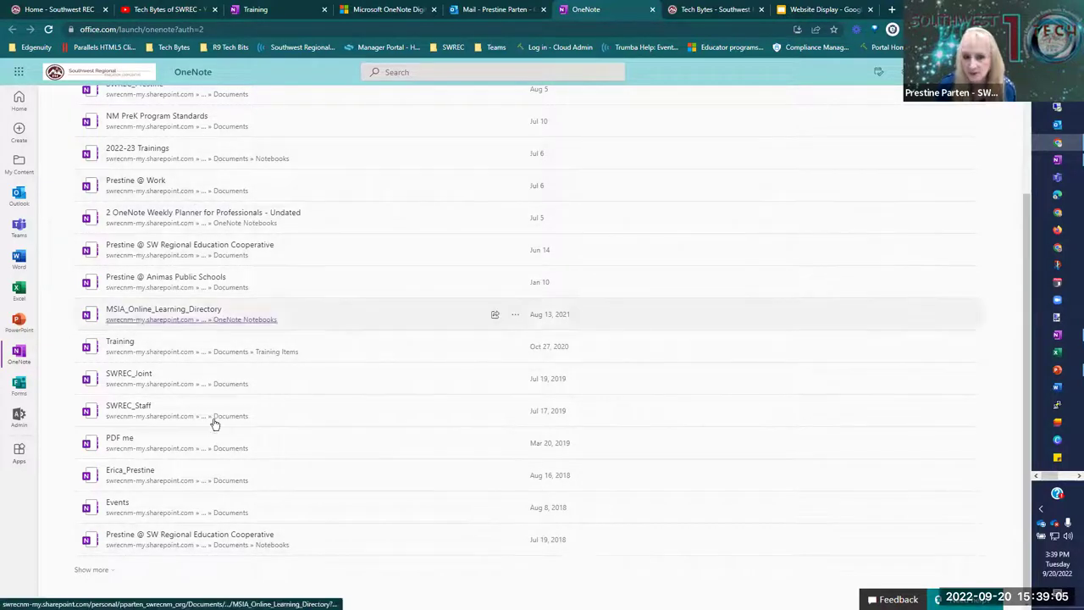
scroll(220, 417, up, 2)
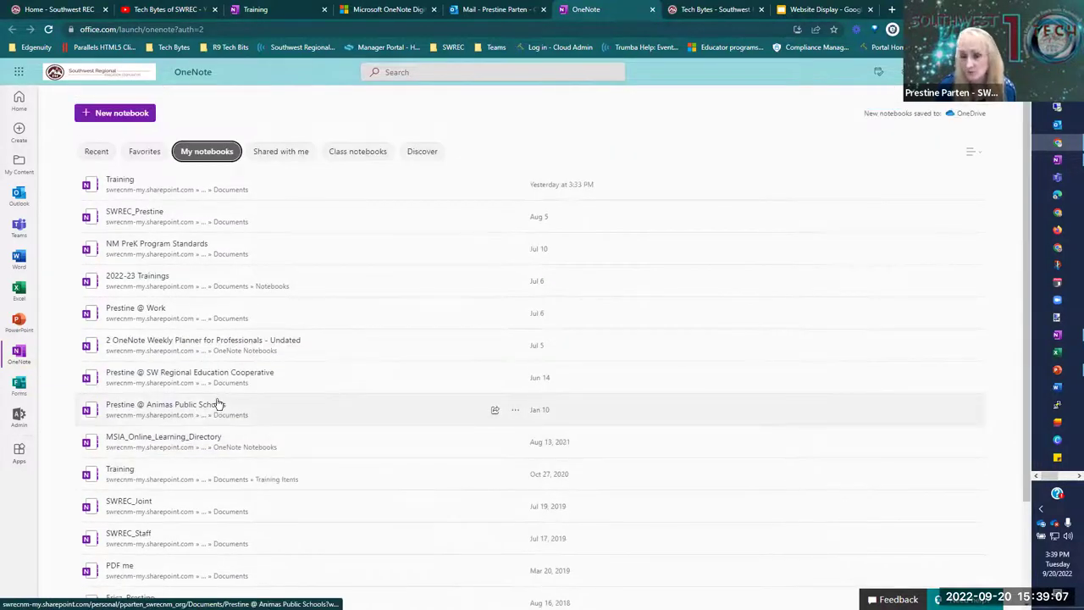
click(280, 157)
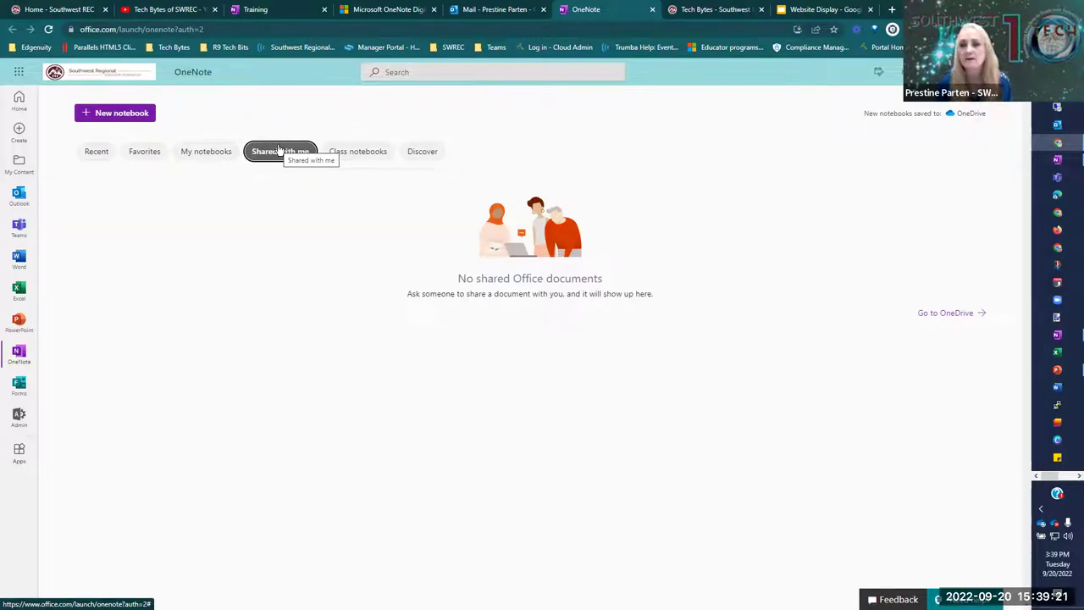
click(357, 157)
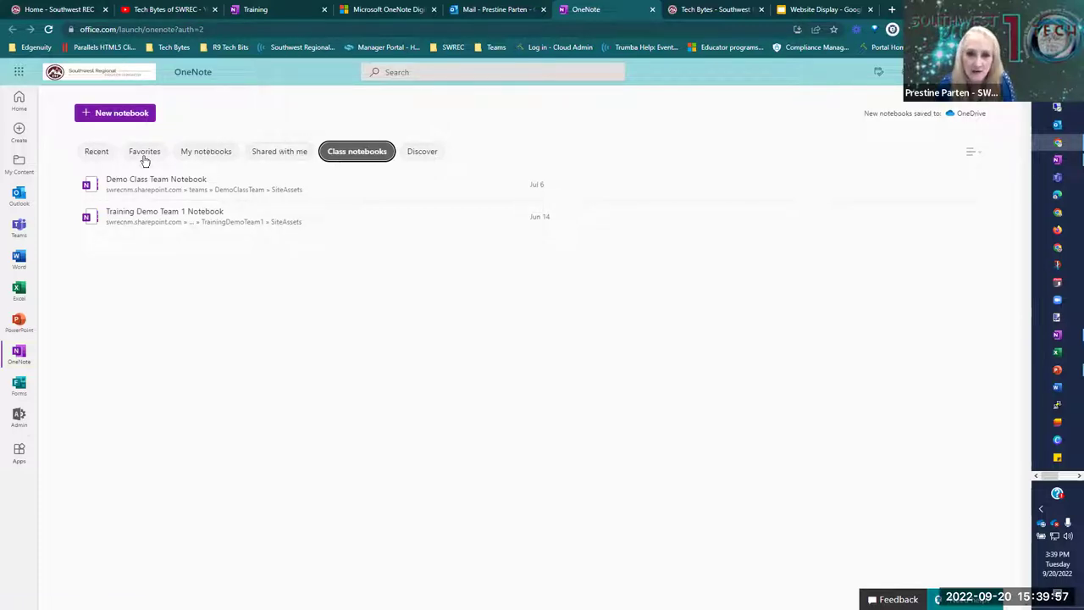
click(90, 118)
click(439, 322)
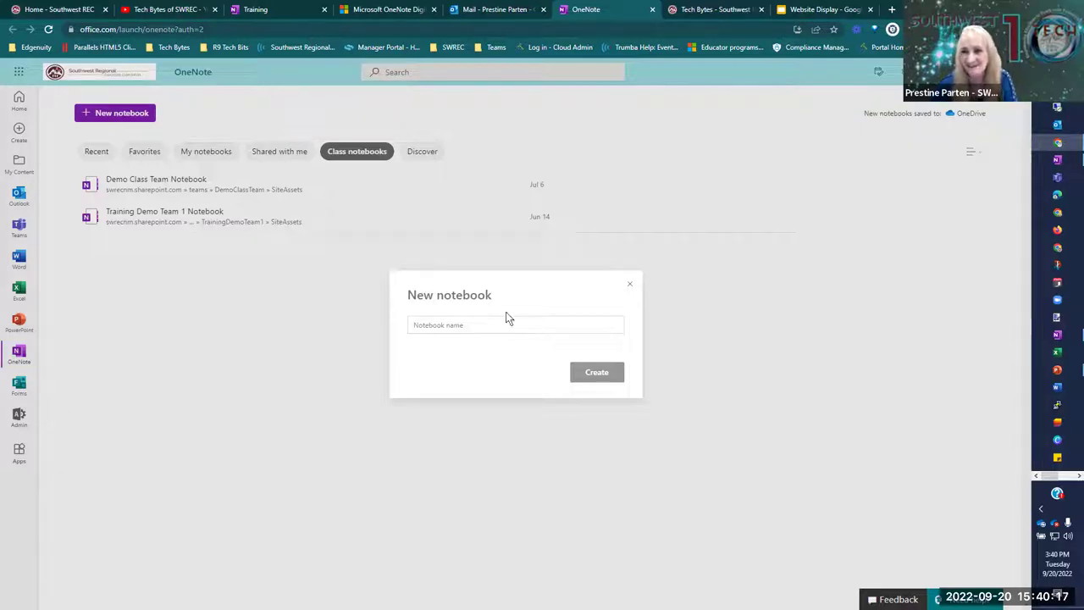
click(630, 288)
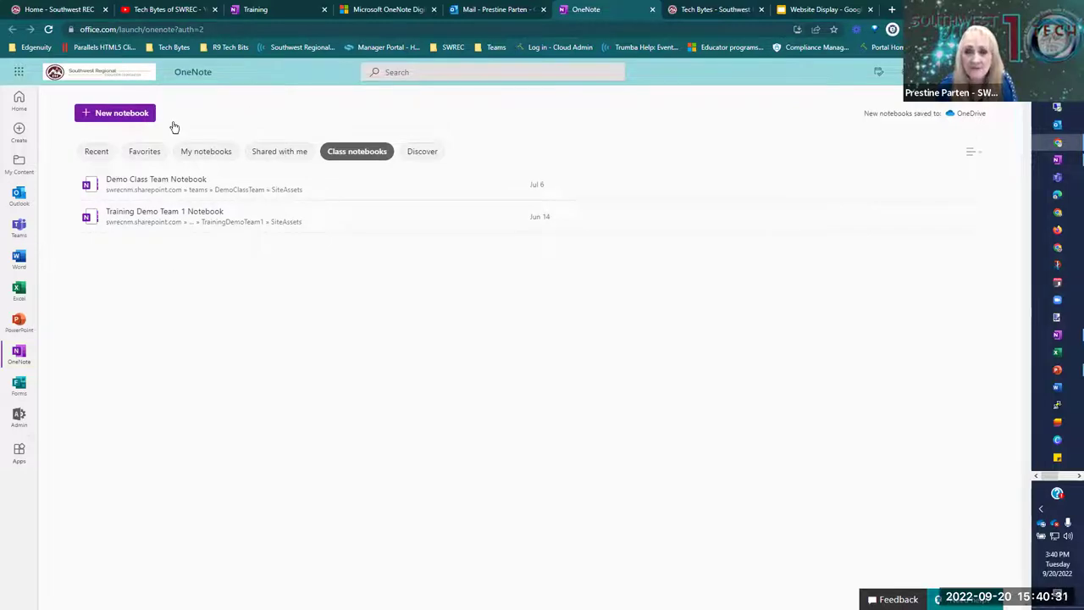
- Switch to the already open Training notebook and examine its list of notebooks and the OneNote version comparison table
click(144, 158)
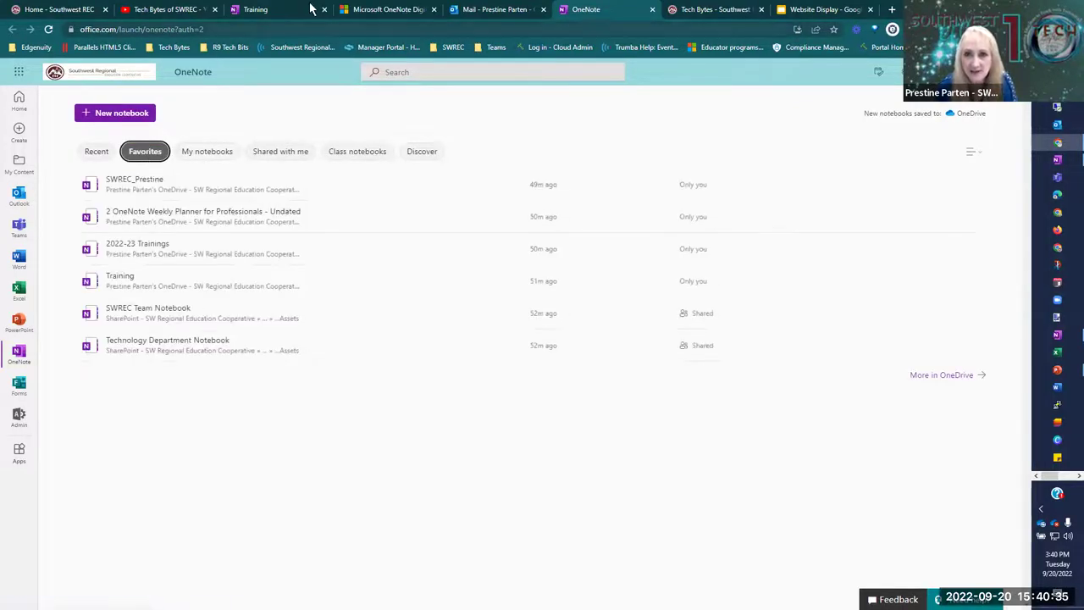
drag(271, 15, 293, 41)
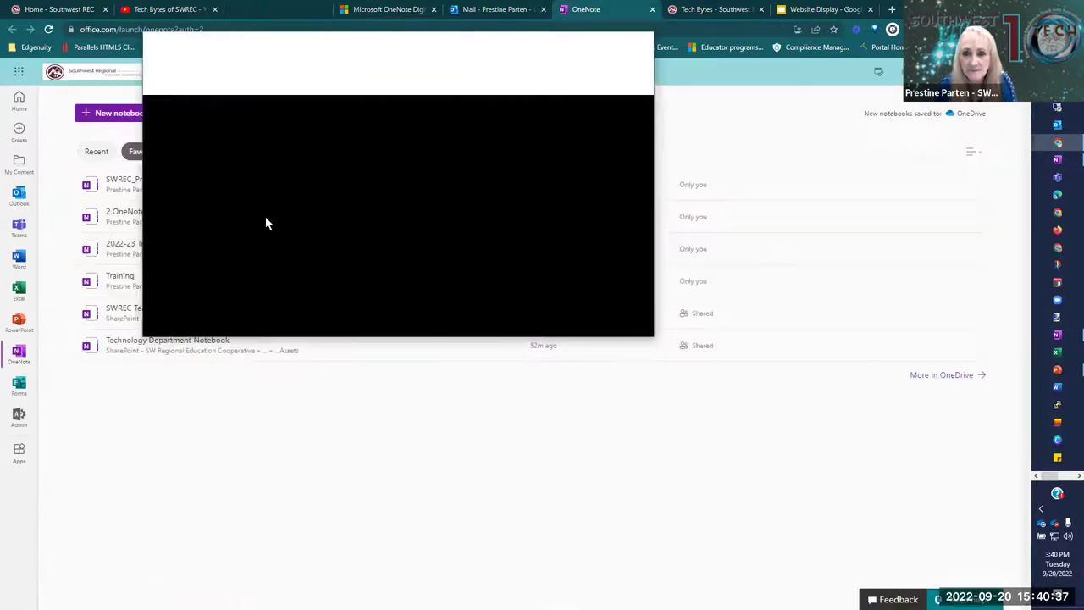
drag(203, 47, 222, 9)
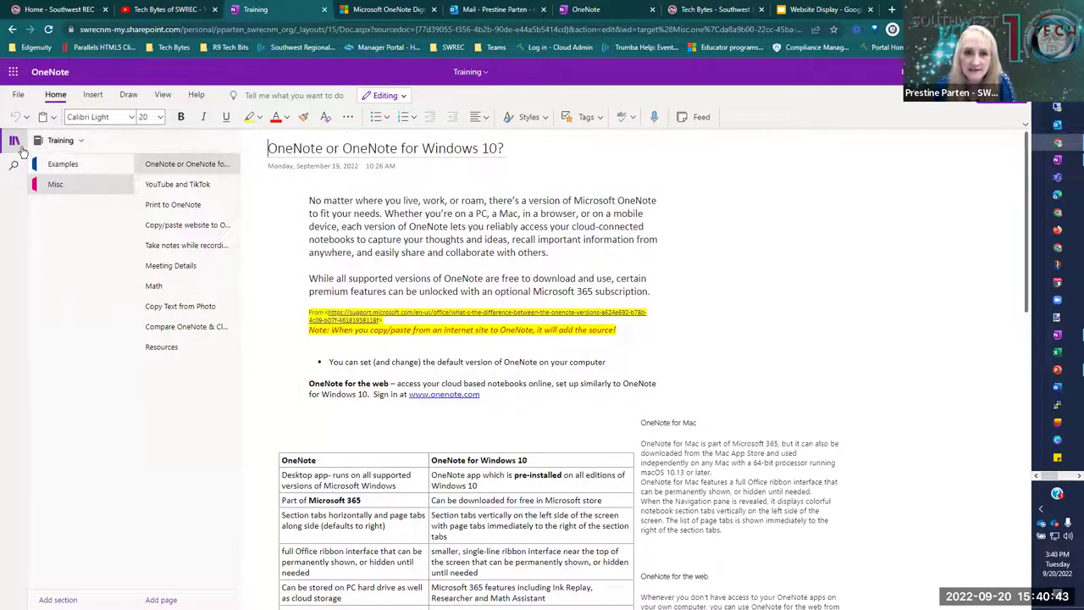
click(79, 144)
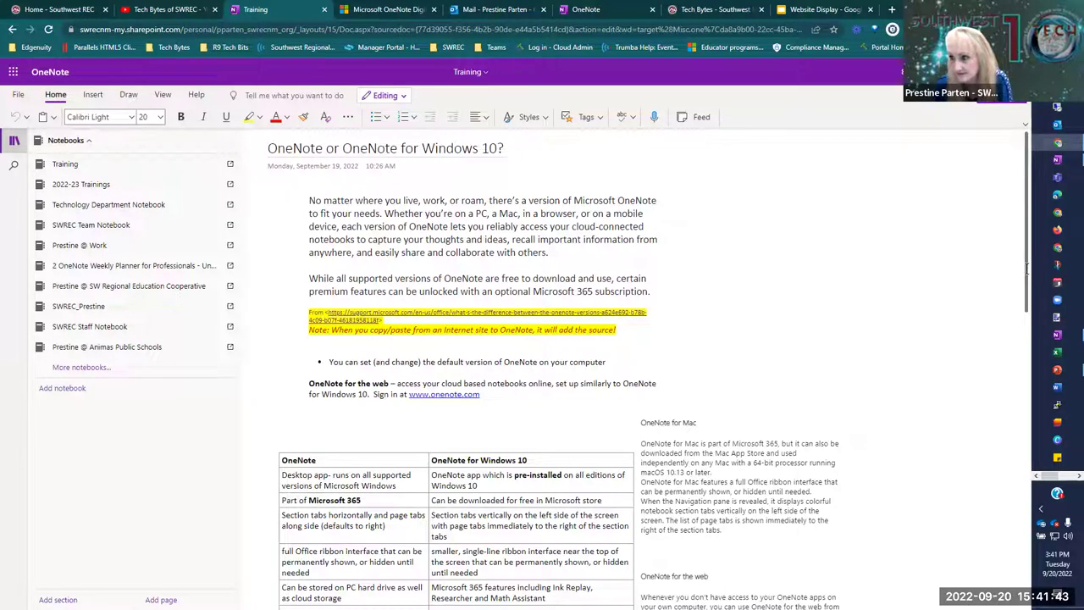
drag(1027, 288, 1035, 390)
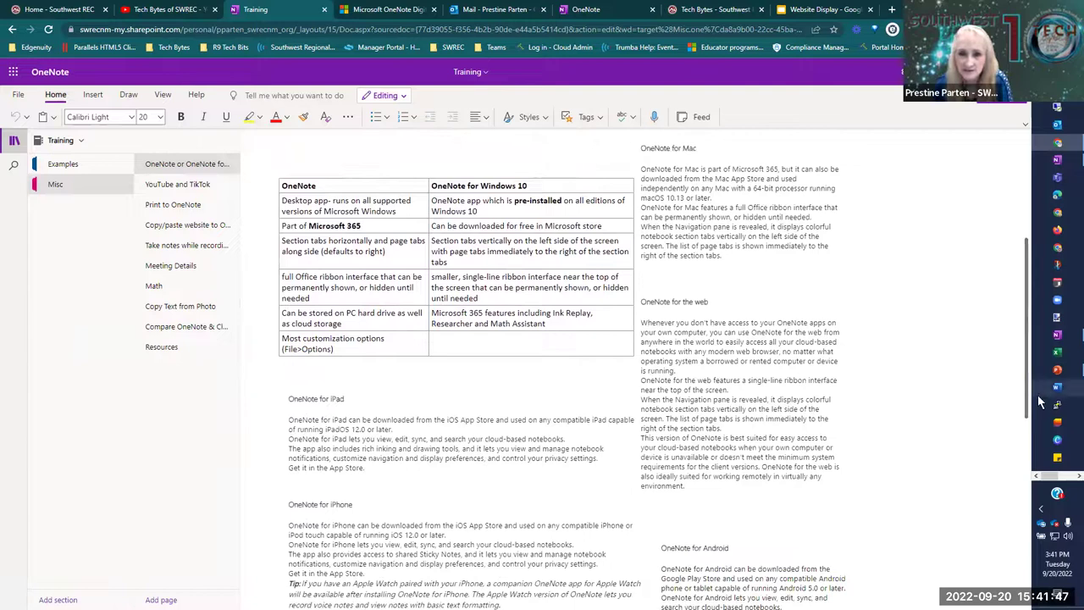
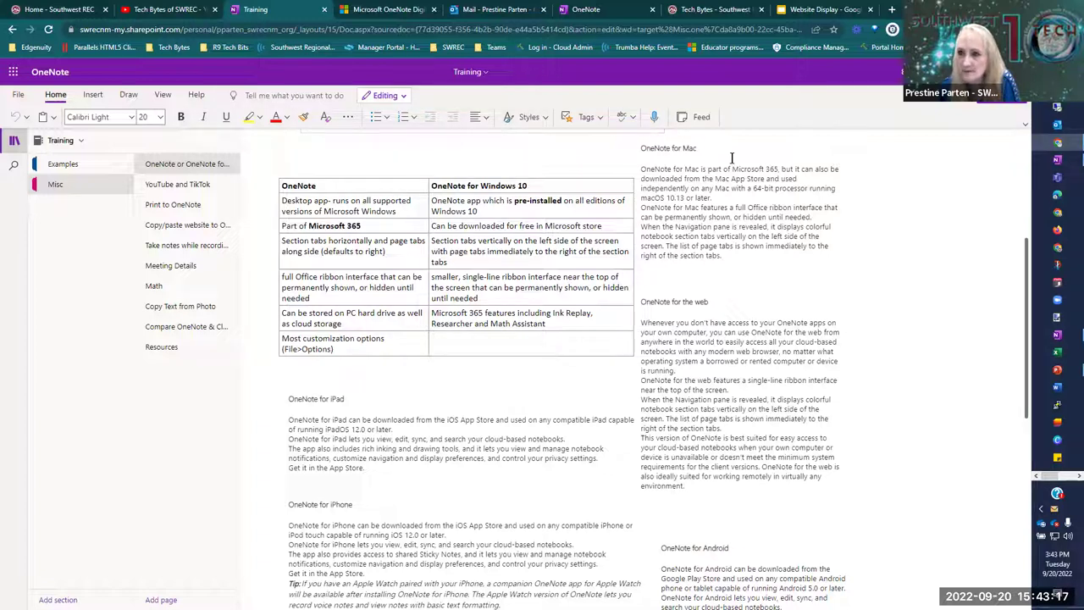
- Change the ribbon layout to Classic Ribbon and check the ribbon display options
click(1025, 125)
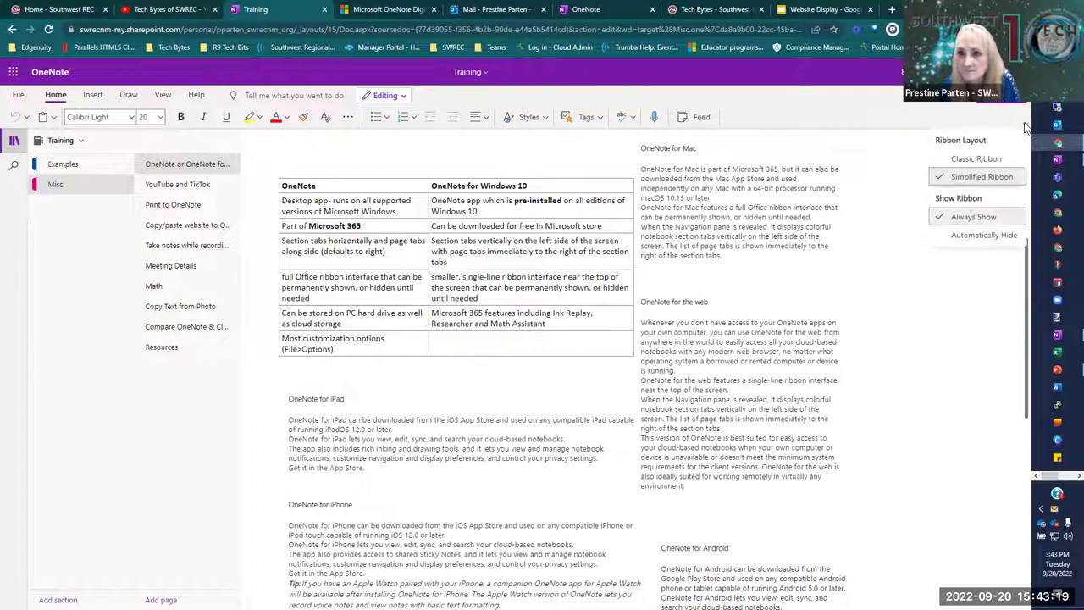
click(972, 160)
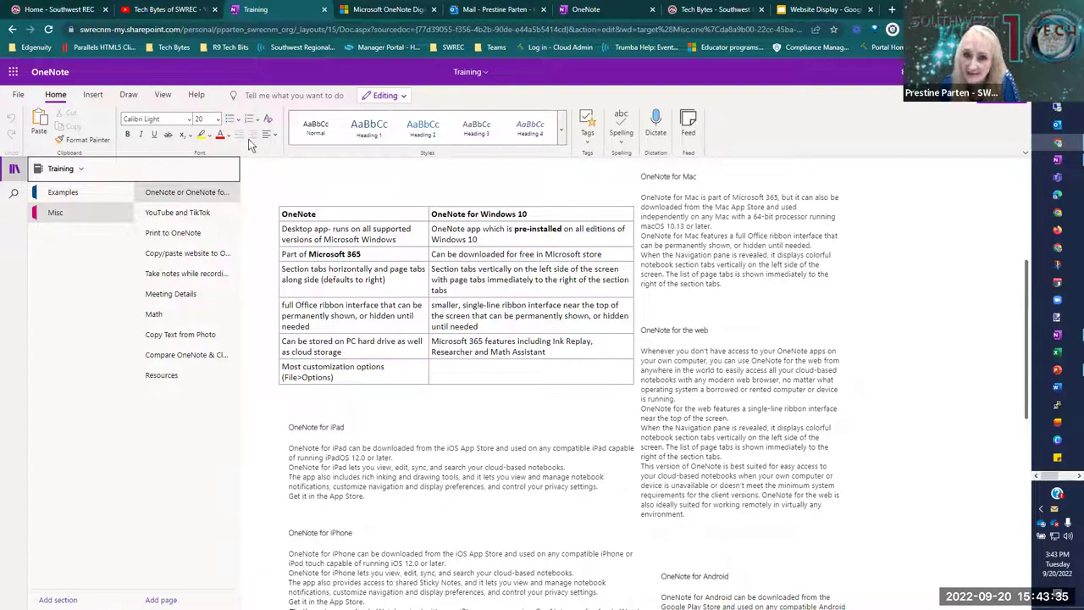
click(1027, 158)
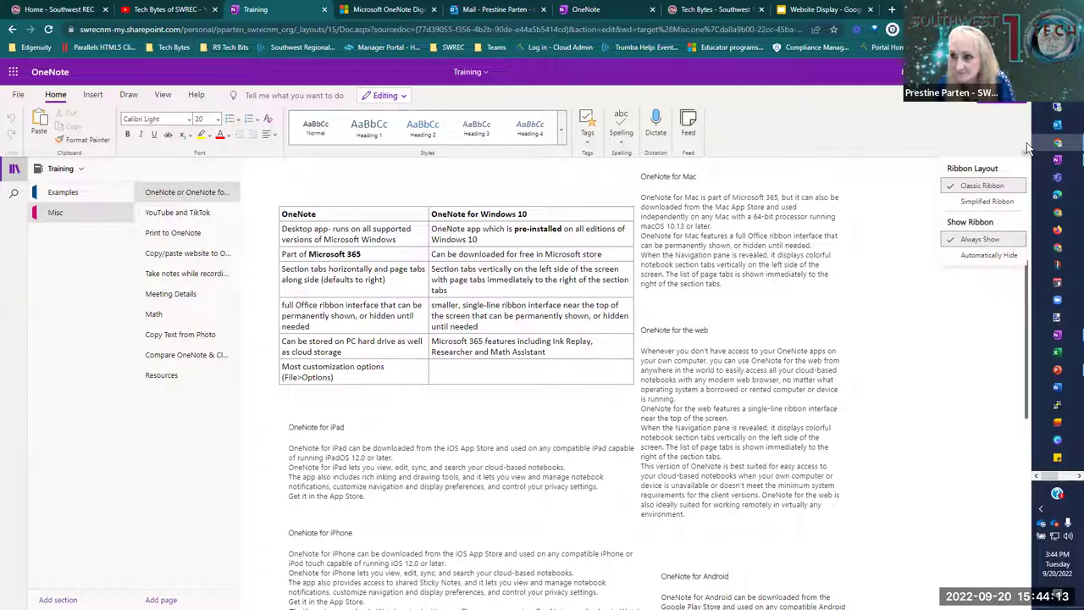
click(881, 130)
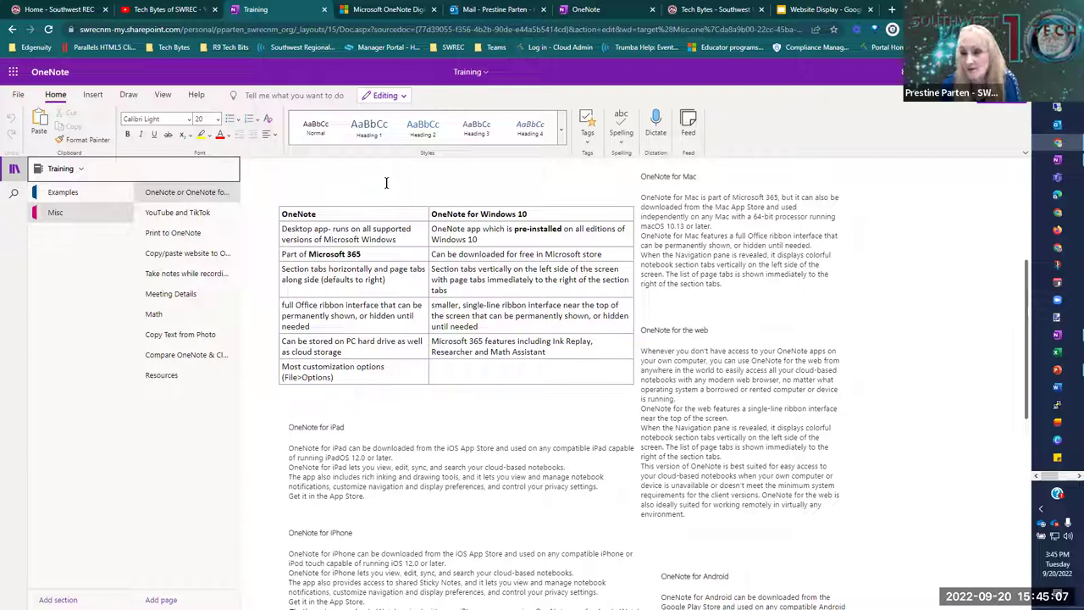
- Examine the page's notes on OneNote for iPad, iPhone, Android, Mac and the web, and the Windows version comparison table
scroll(961, 302, down, 1)
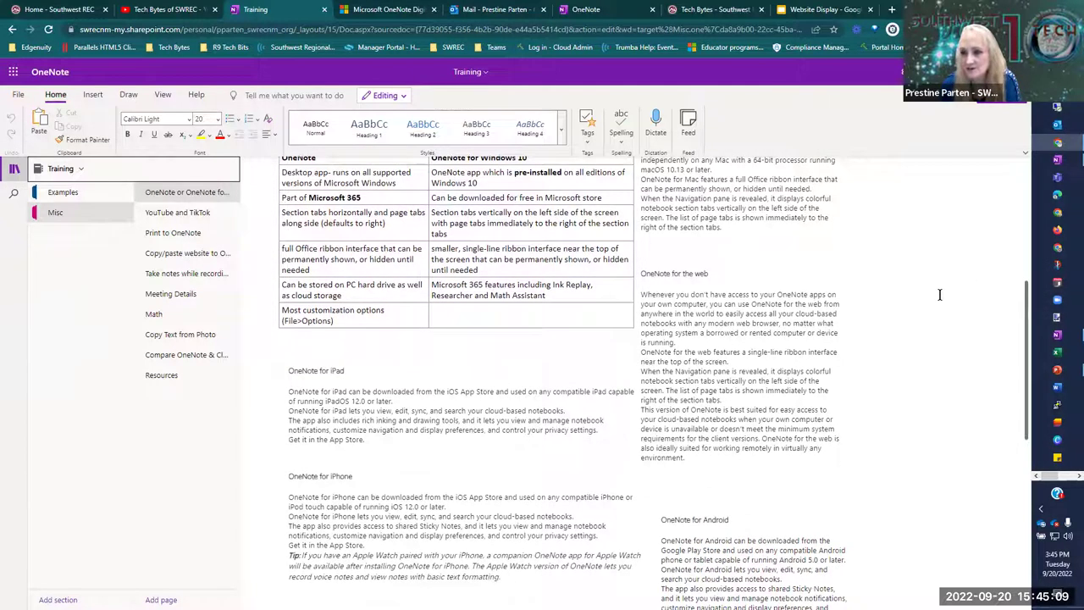
scroll(939, 295, up, 1)
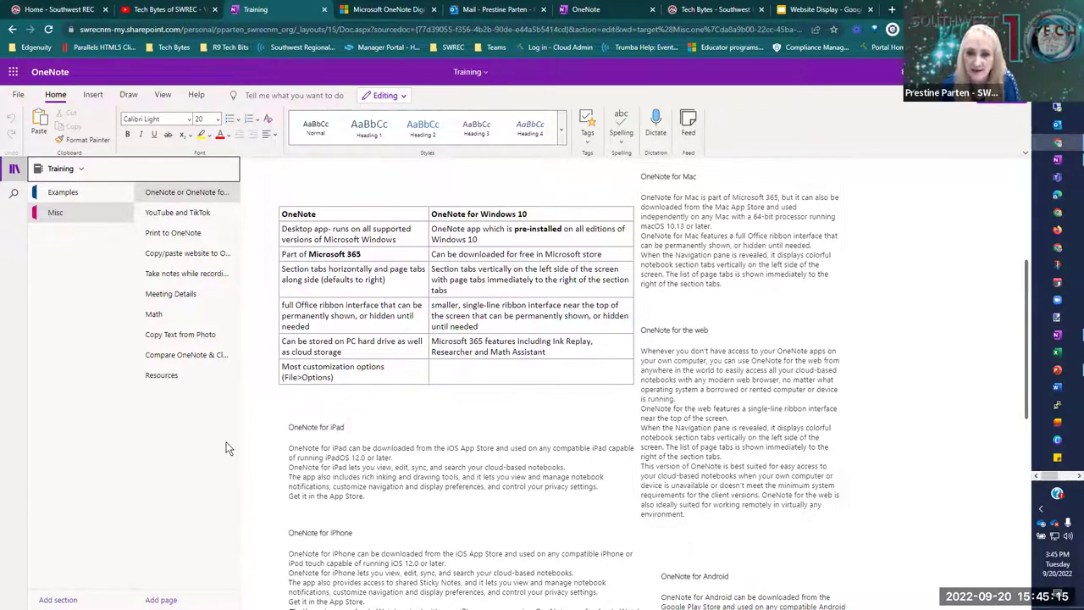
scroll(502, 437, down, 1)
scroll(502, 437, down, 3)
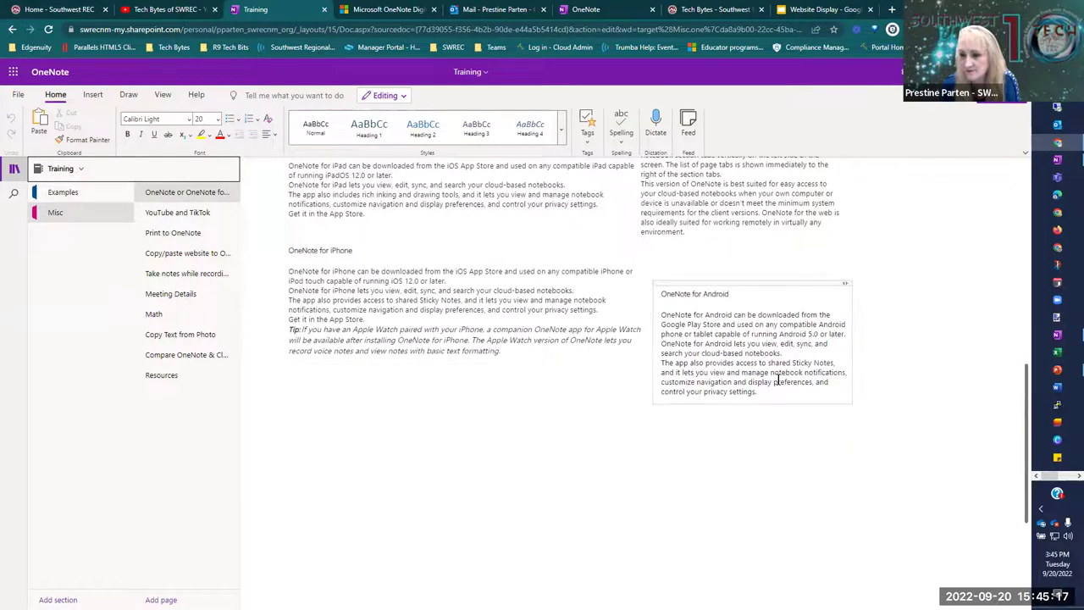
scroll(583, 431, down, 1)
scroll(583, 431, up, 1)
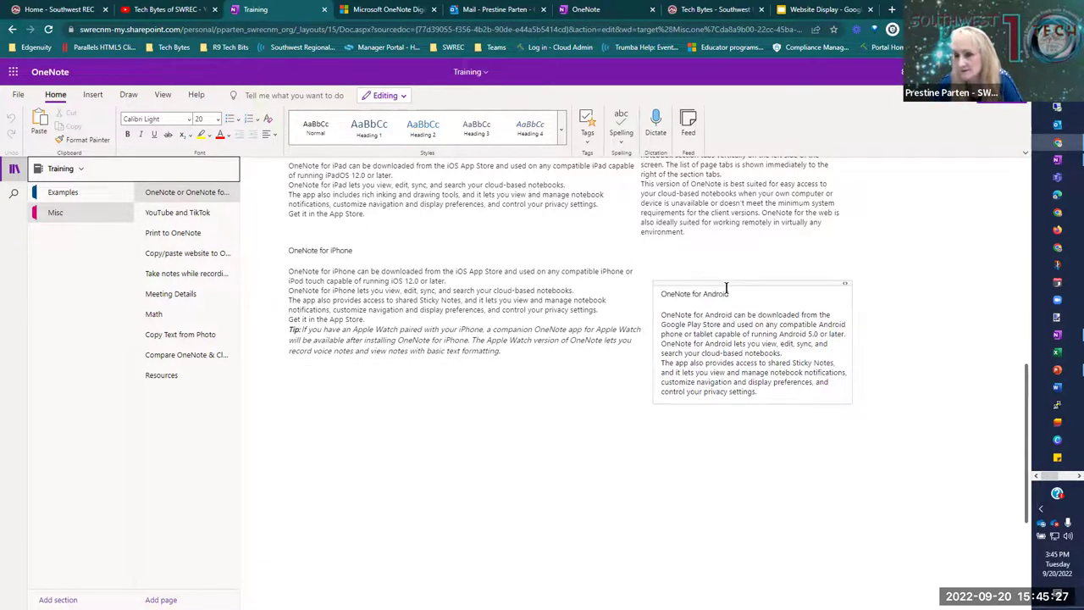
scroll(727, 297, up, 3)
scroll(727, 288, up, 1)
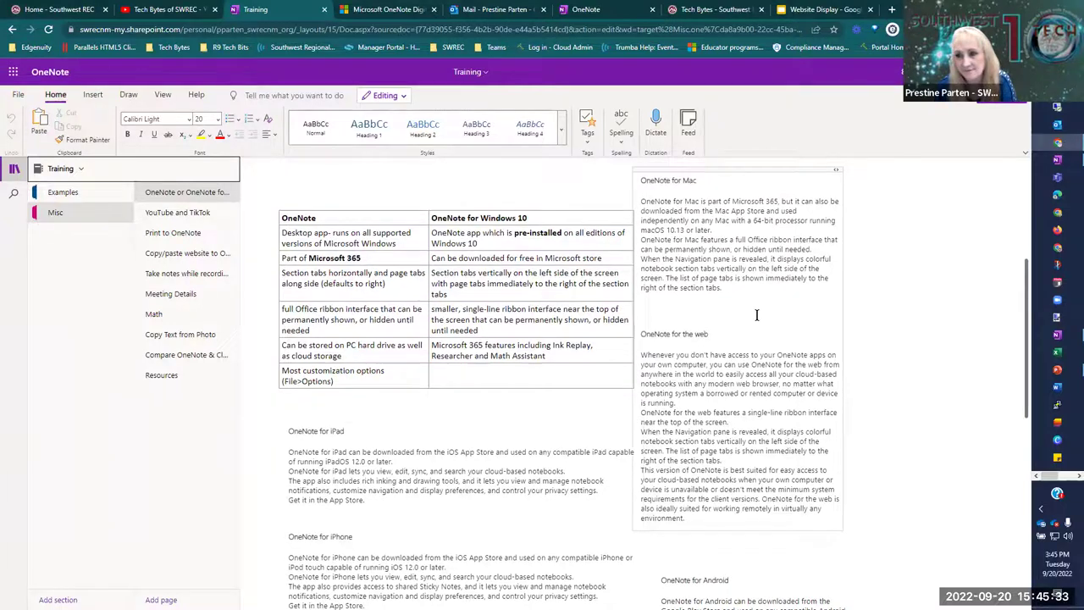
scroll(756, 314, up, 2)
scroll(826, 271, down, 1)
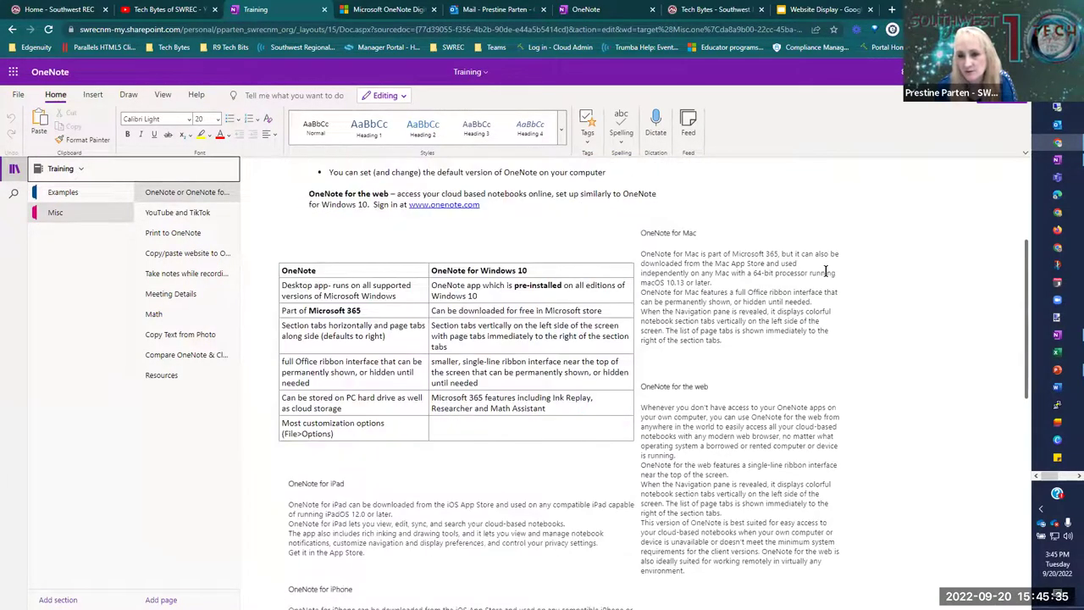
scroll(855, 293, down, 1)
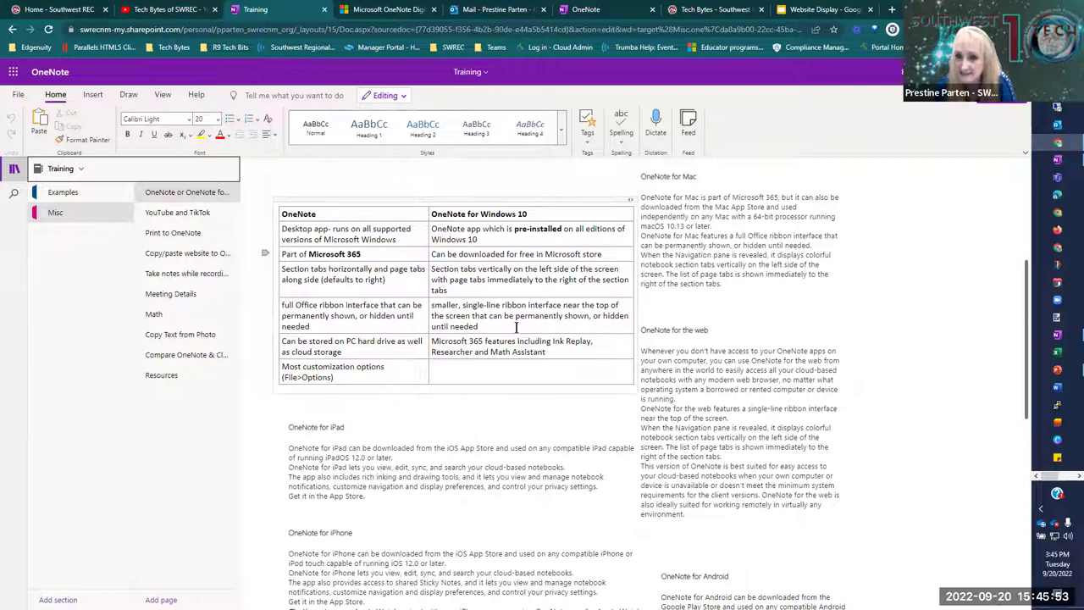
- Return the ribbon layout to Simplified Ribbon
click(1025, 154)
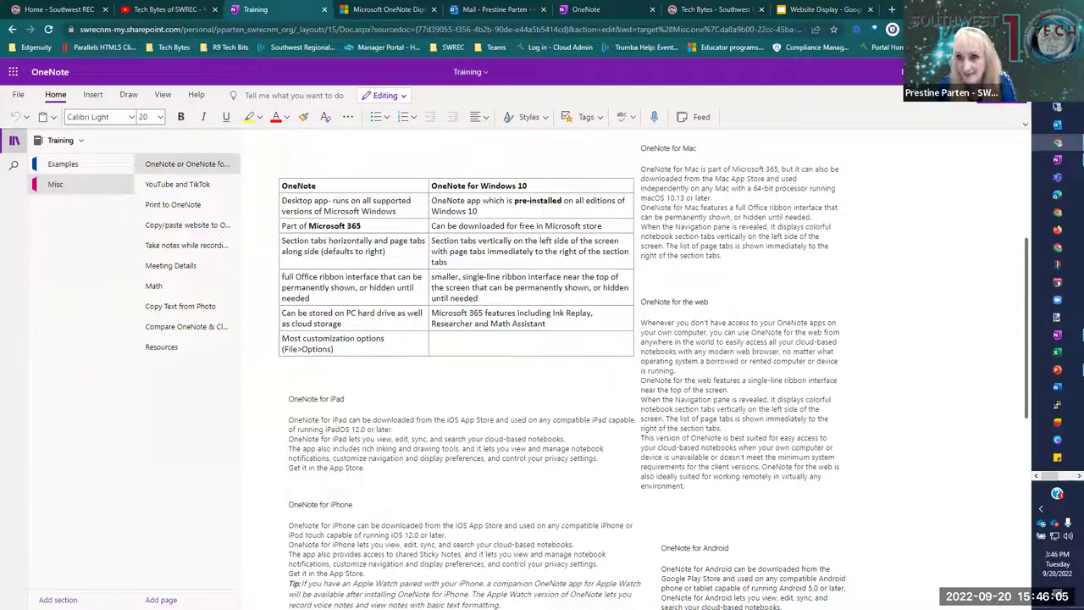
- Switch to OneNote for Windows 10 and view the name and account options for a new notebook without creating one
key(alt+Tab)
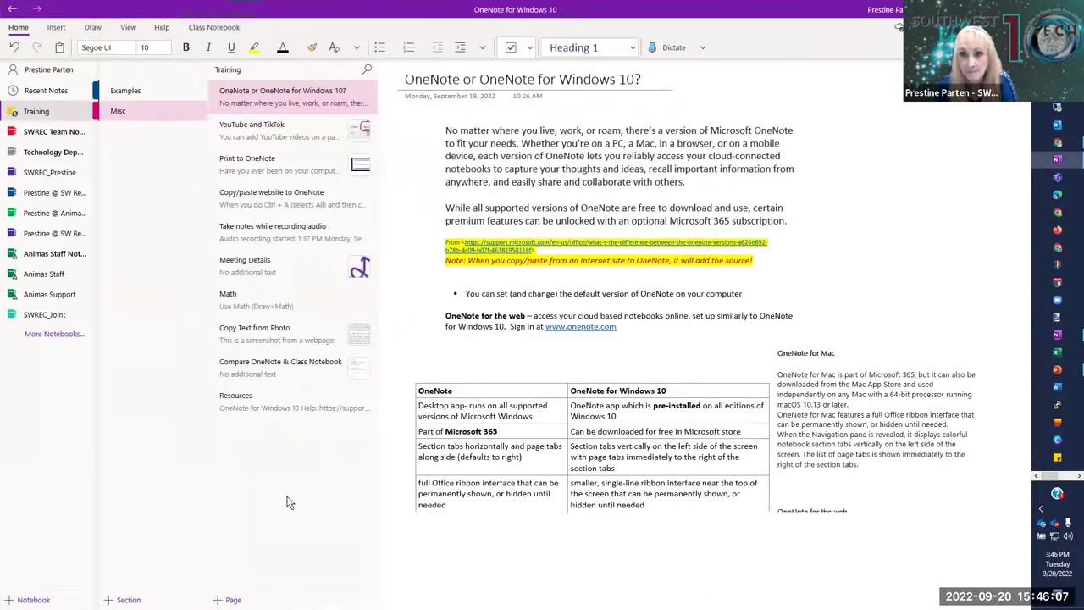
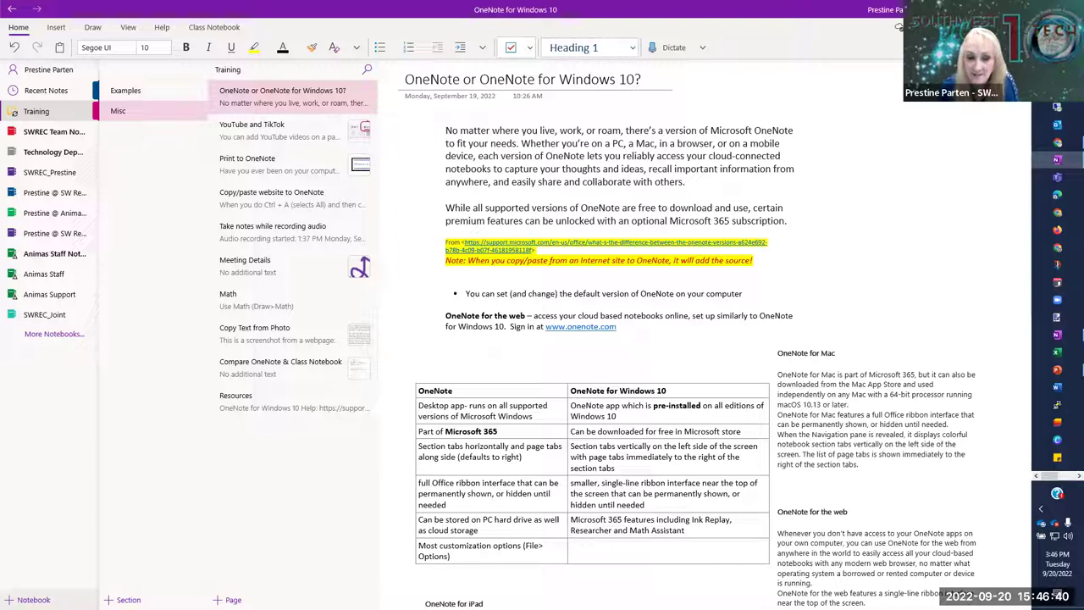
click(34, 600)
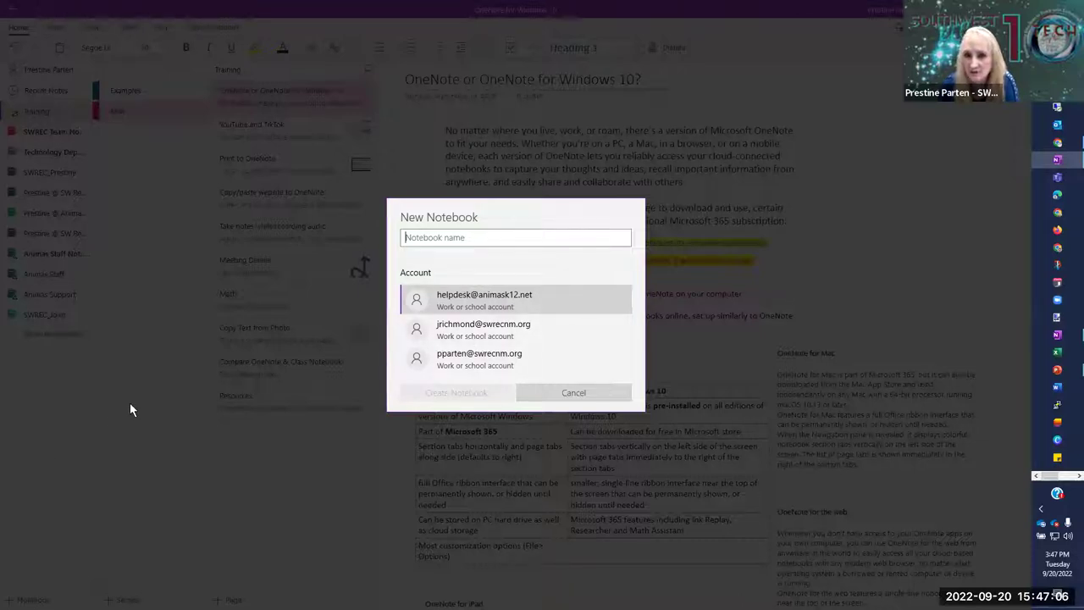
click(560, 392)
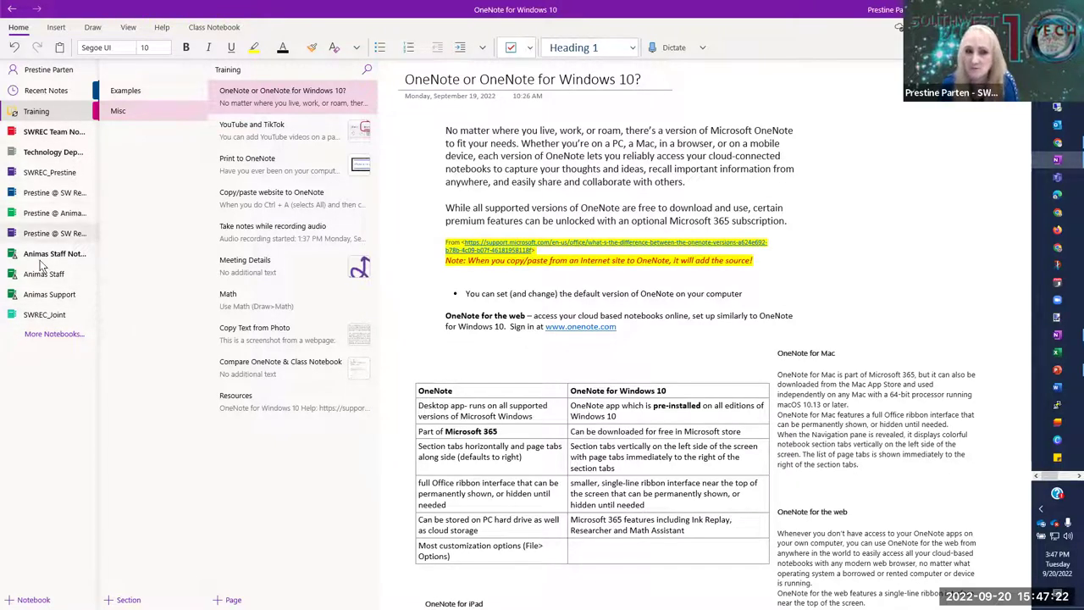
- Look through the list of more notebooks available to open, and close it without opening any
click(58, 337)
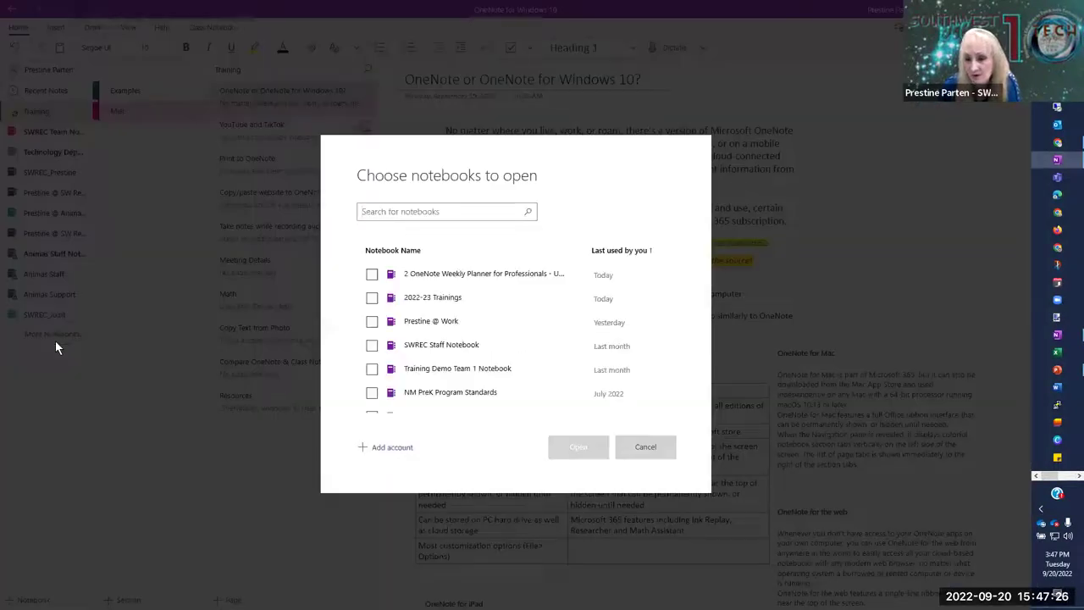
scroll(478, 301, down, 1)
scroll(476, 301, down, 5)
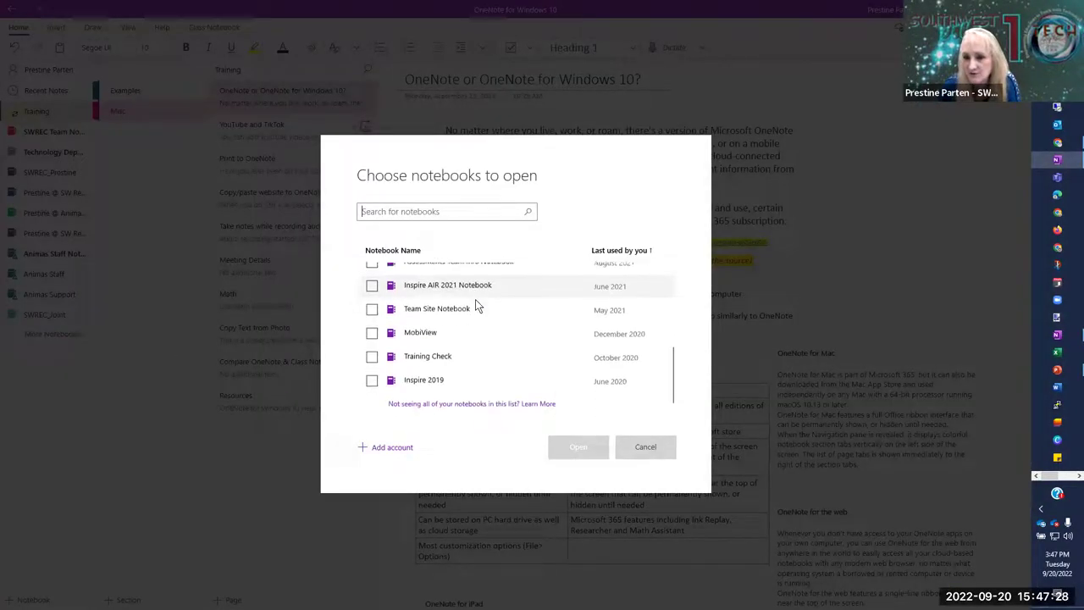
scroll(471, 336, up, 6)
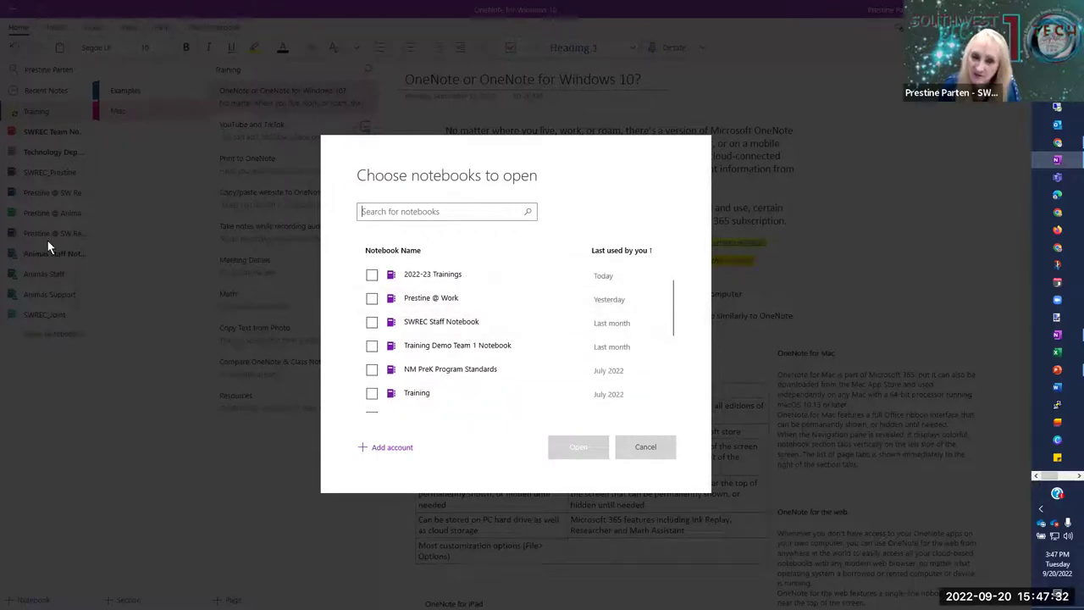
scroll(518, 305, down, 1)
scroll(519, 312, down, 5)
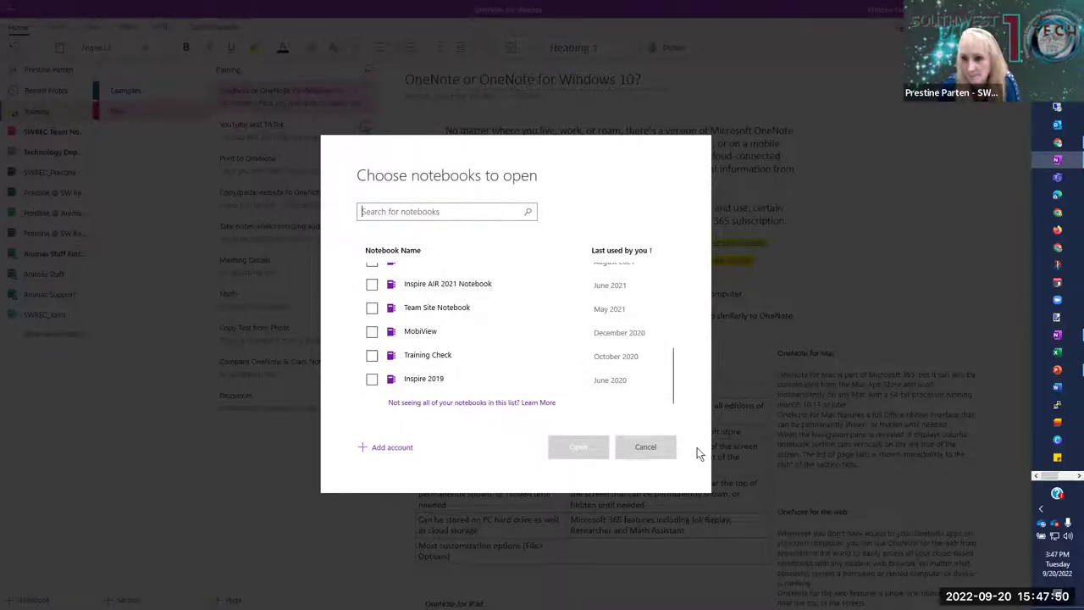
click(648, 447)
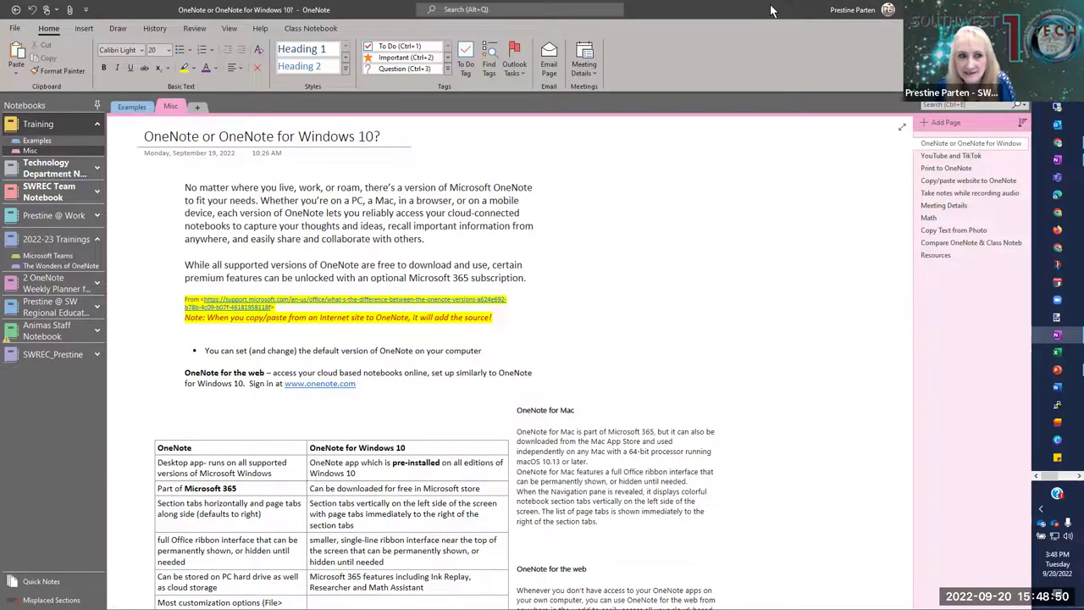
- Compare the layouts of OneNote for Windows 10 and the OneNote desktop app, and view the version comparison table there
key(alt+Tab)
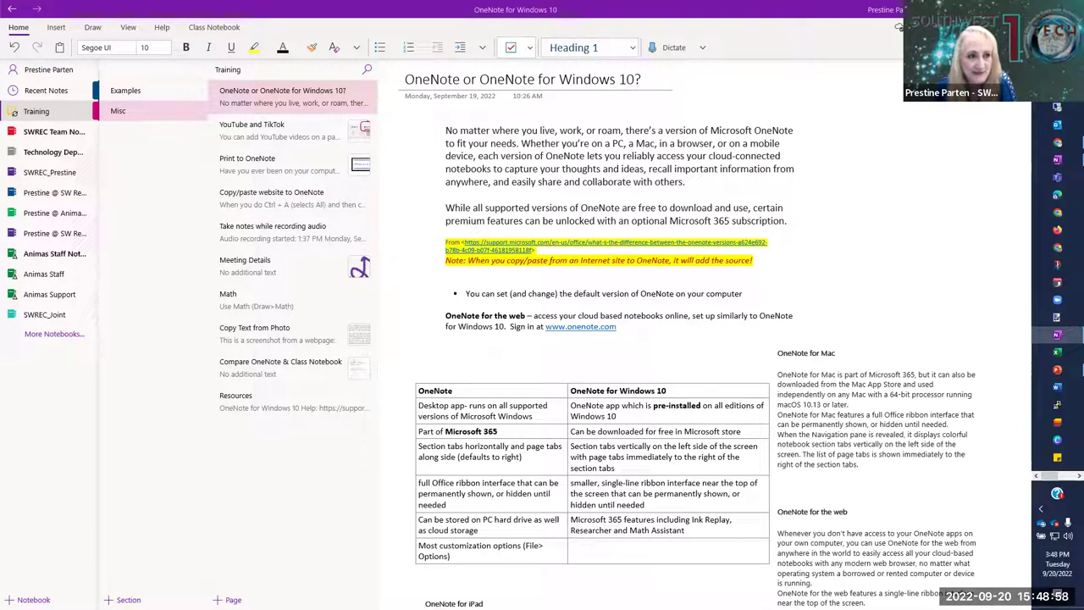
key(alt+Tab)
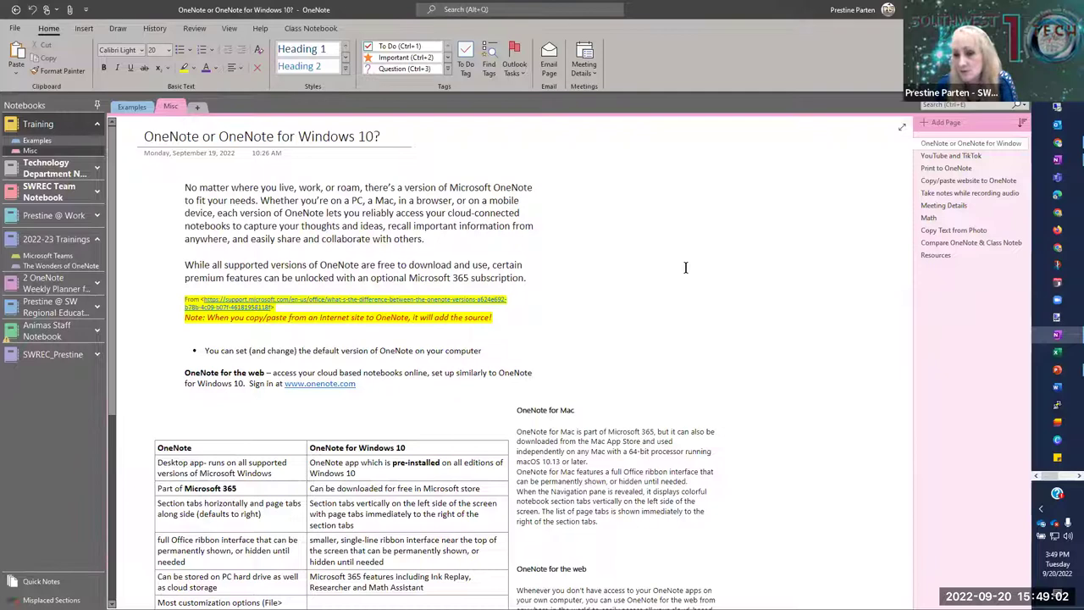
scroll(610, 283, down, 5)
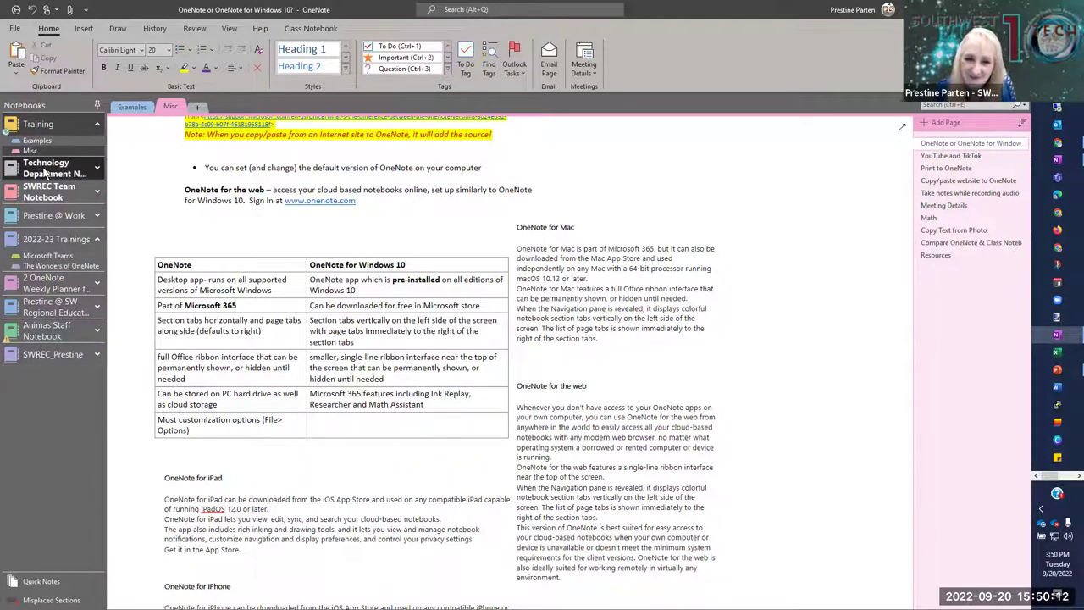
- Expand the Technology Department Notebook, open its Big Three section and collapse the notebook's section list again
click(97, 172)
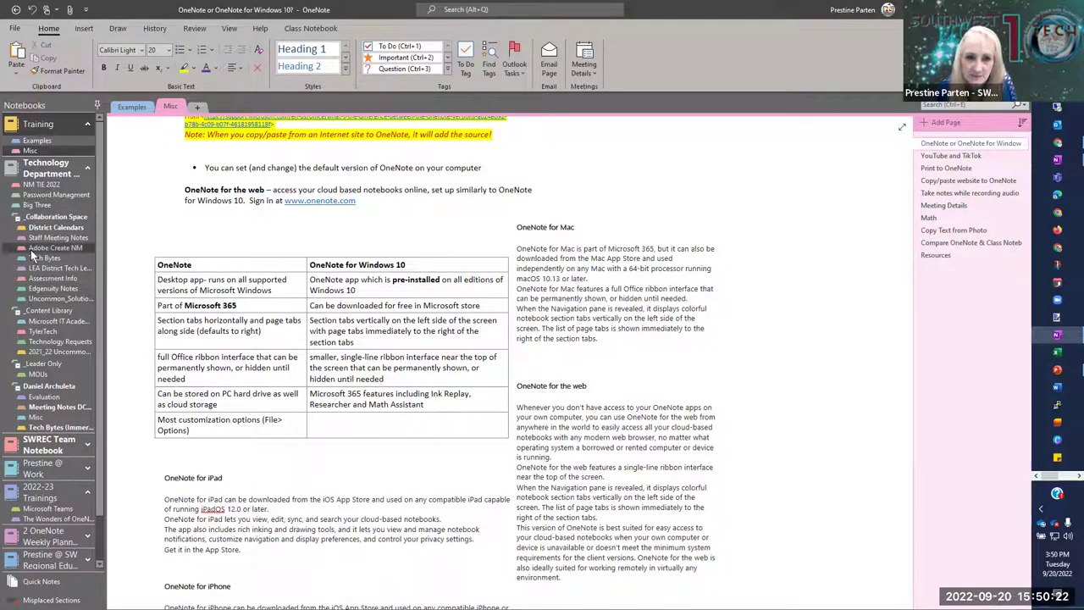
click(38, 207)
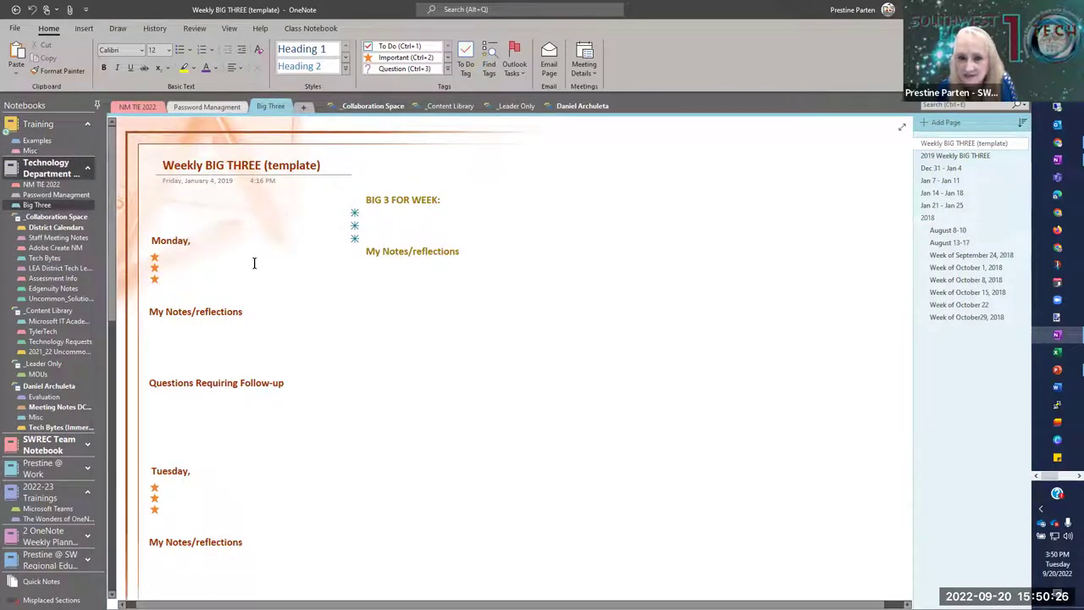
click(87, 166)
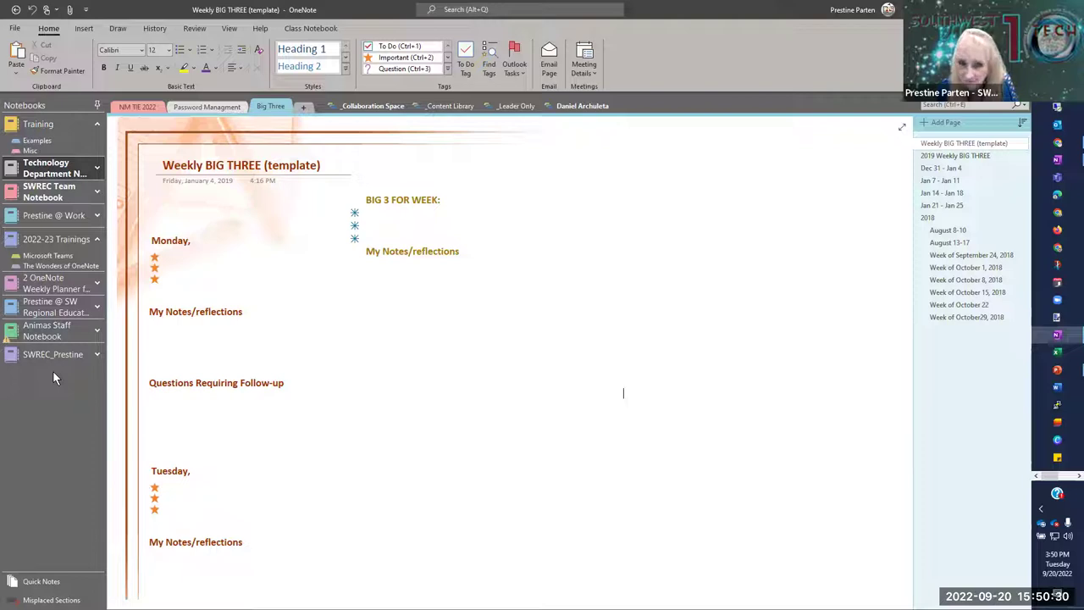
- Unpin the notebook pane, check the notebook list in its collapsed form, and pin the pane back in place
click(97, 106)
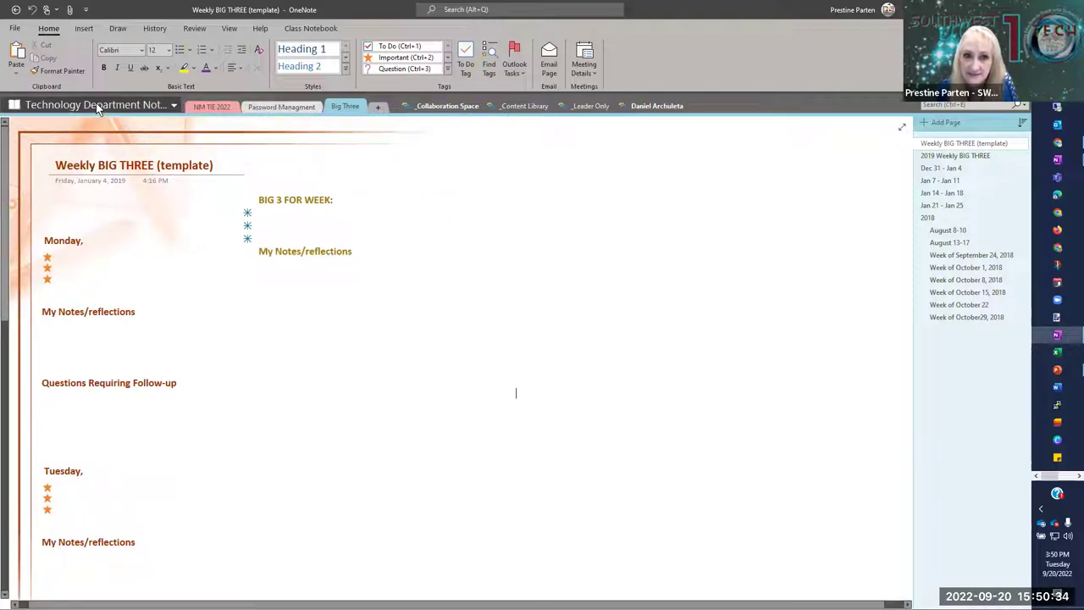
click(174, 106)
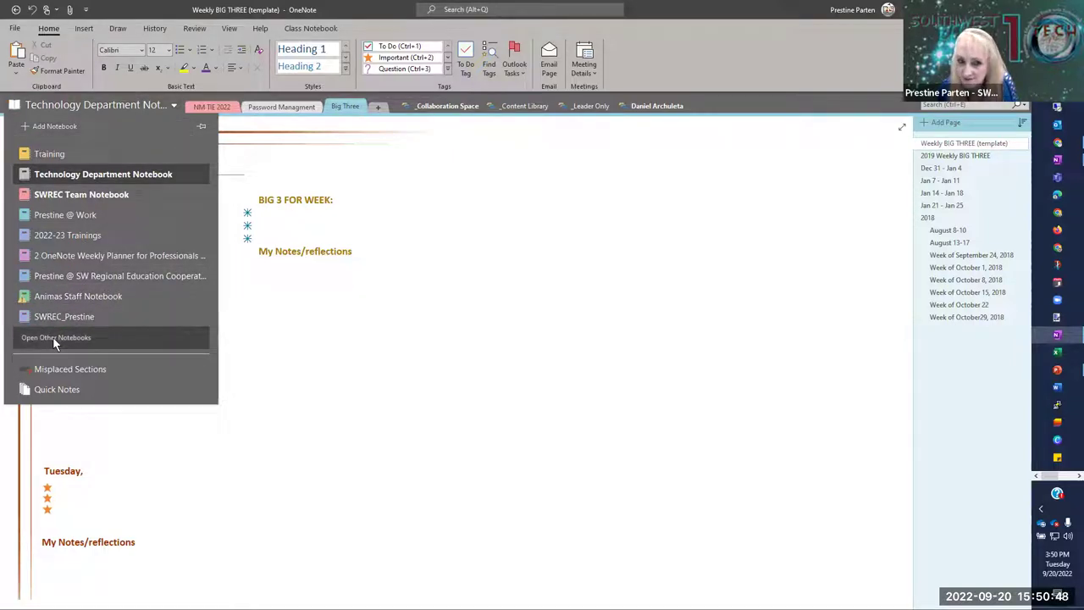
click(482, 245)
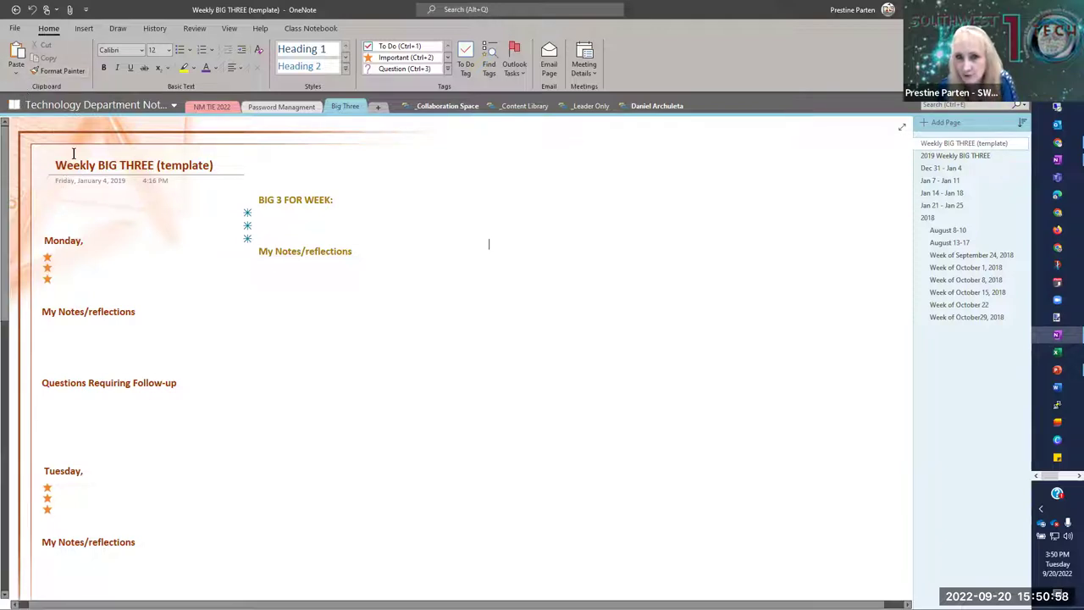
click(173, 106)
click(201, 128)
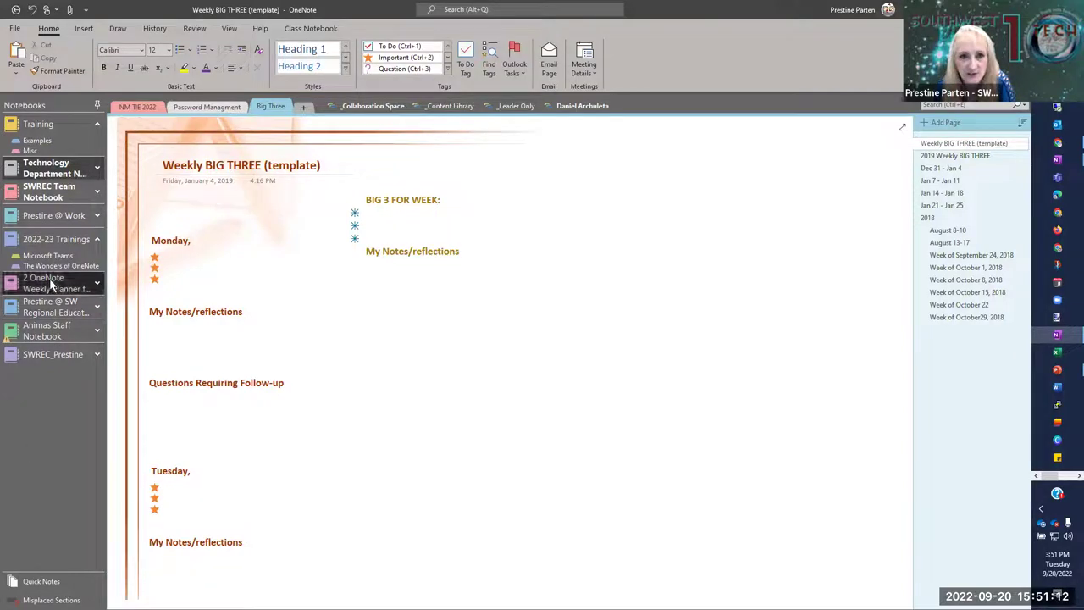
- Compare the Training and Technology Department notebooks' section tabs, and look through the Technology_Notes pages in the SWREC Team Notebook
click(36, 150)
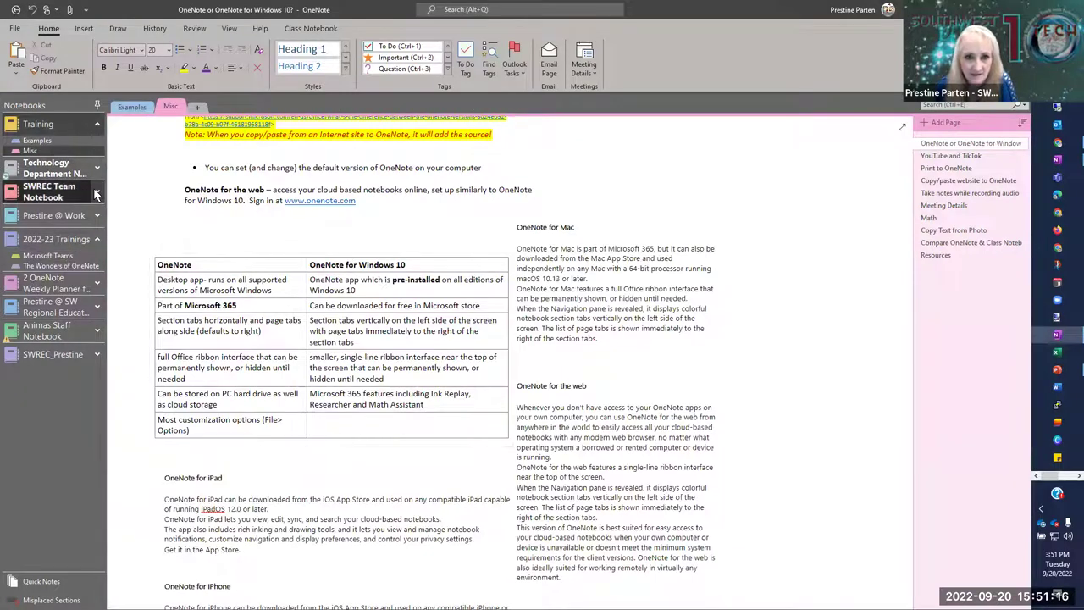
click(55, 169)
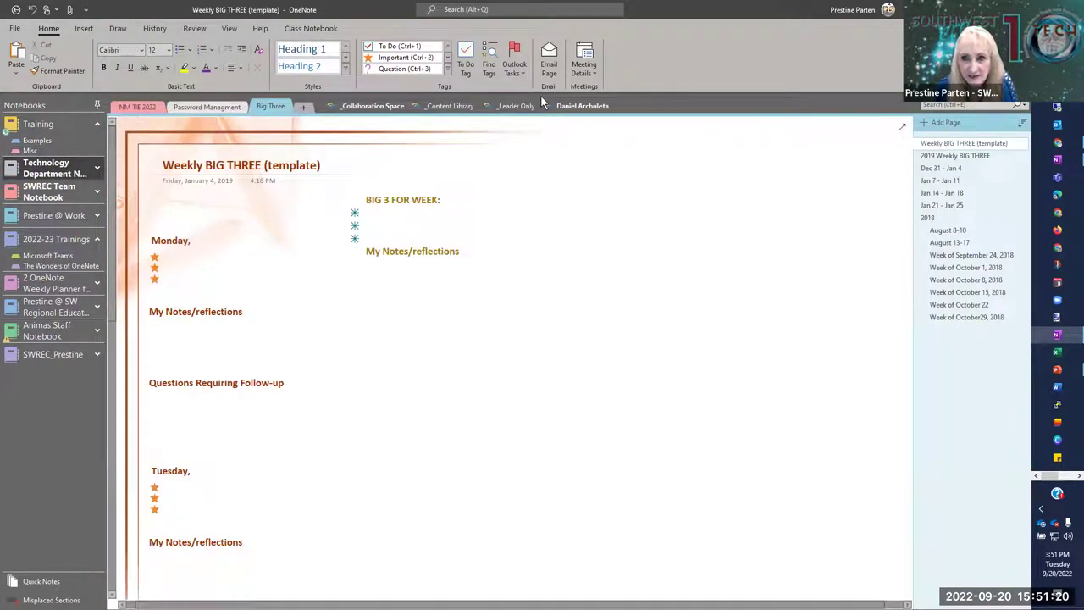
click(96, 195)
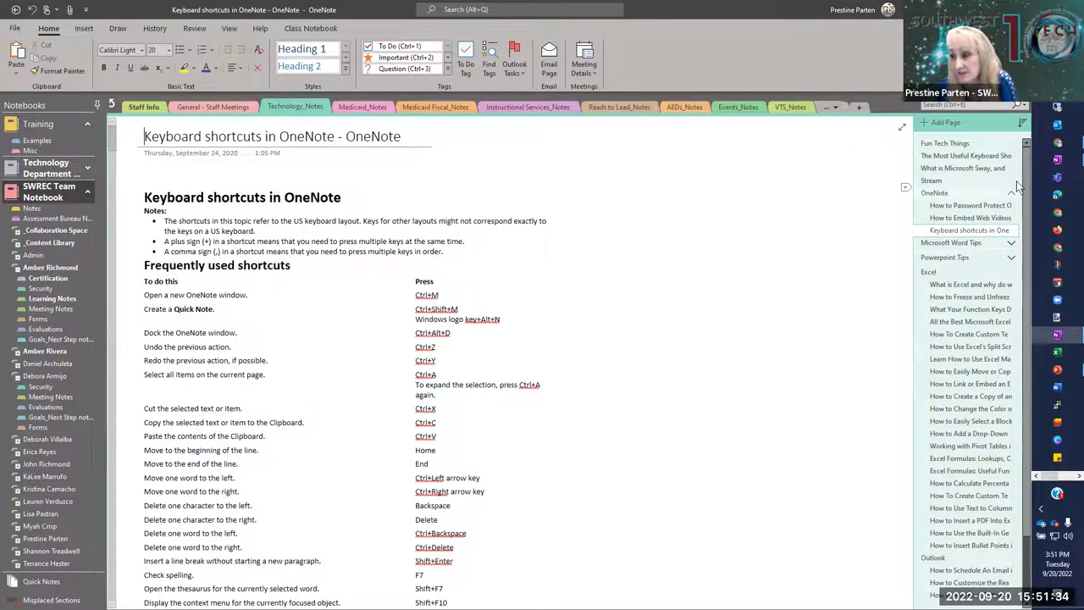
scroll(995, 242, down, 3)
scroll(999, 251, up, 3)
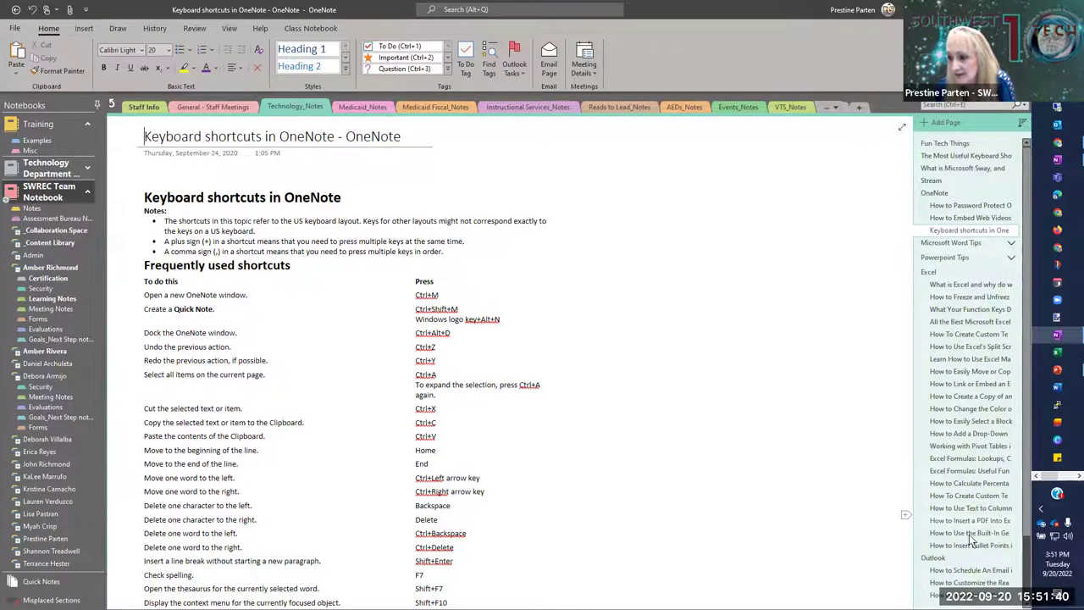
scroll(1008, 296, down, 3)
scroll(974, 305, up, 3)
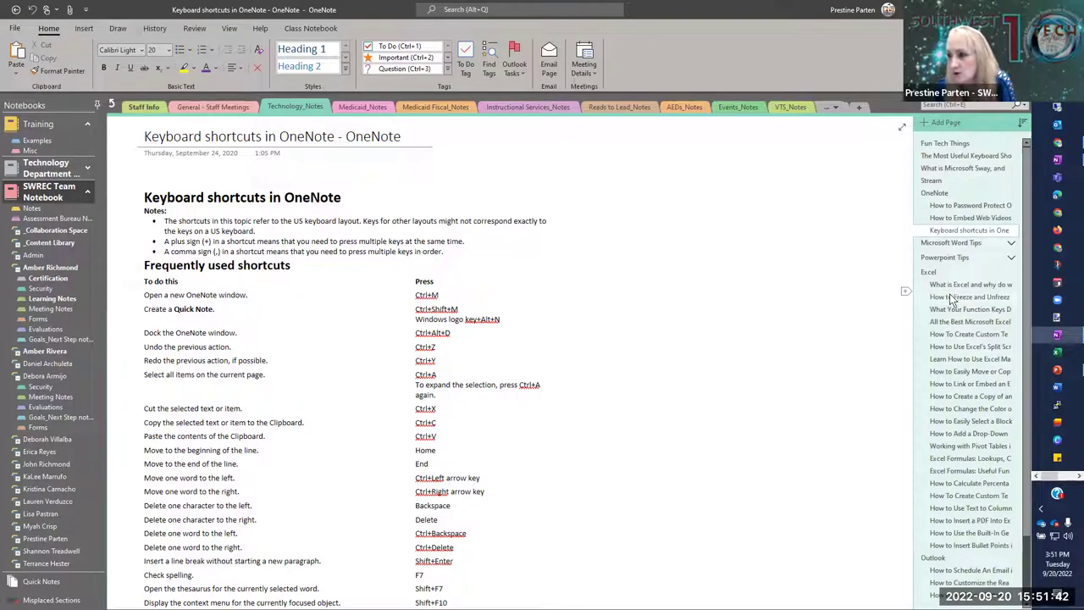
- Check the subpages under Powerpoint Tips and Microsoft Word Tips, and collapse the Word, Powerpoint, Excel and Outlook page groups
click(1012, 258)
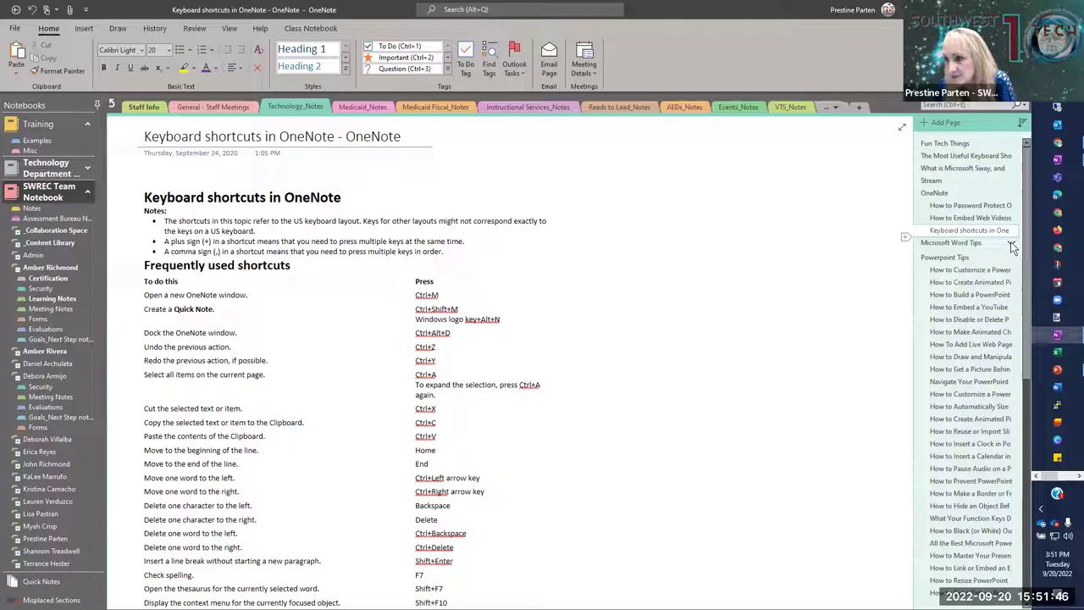
click(1011, 243)
scroll(1008, 302, down, 2)
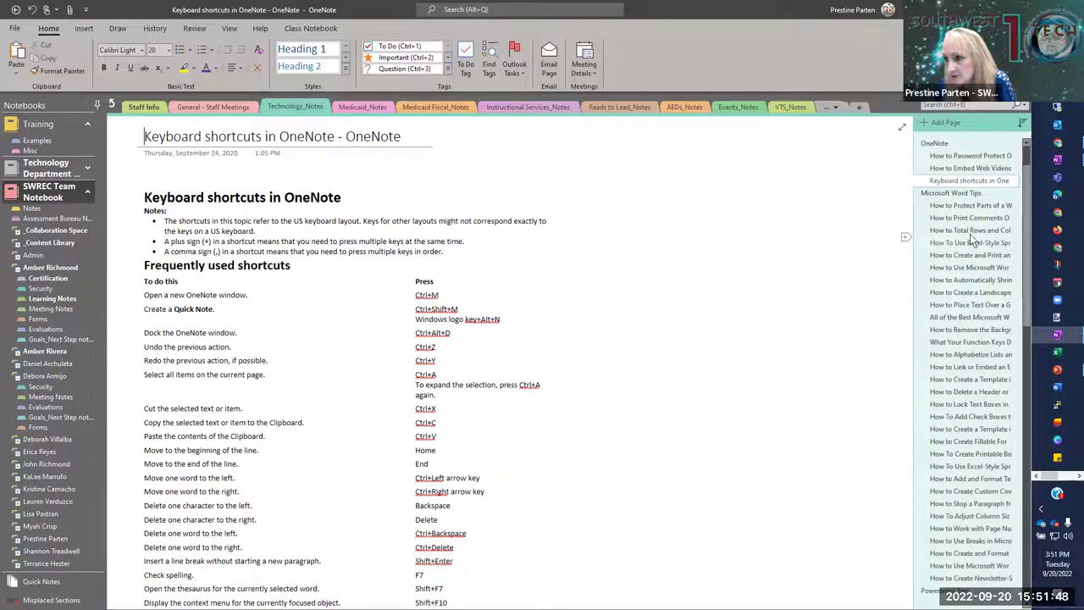
click(1012, 199)
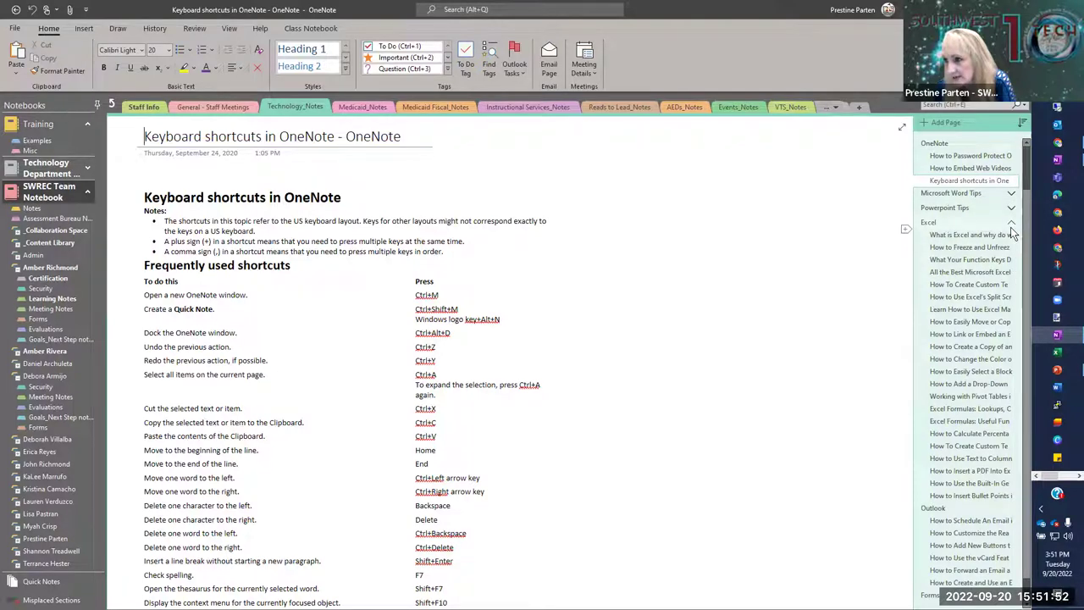
click(1013, 223)
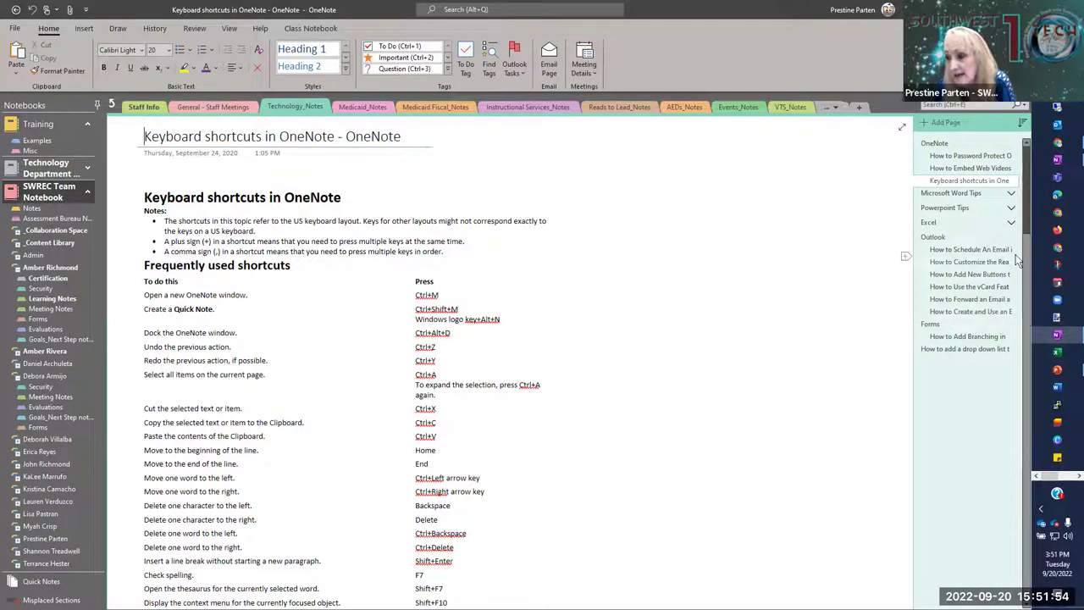
click(1012, 237)
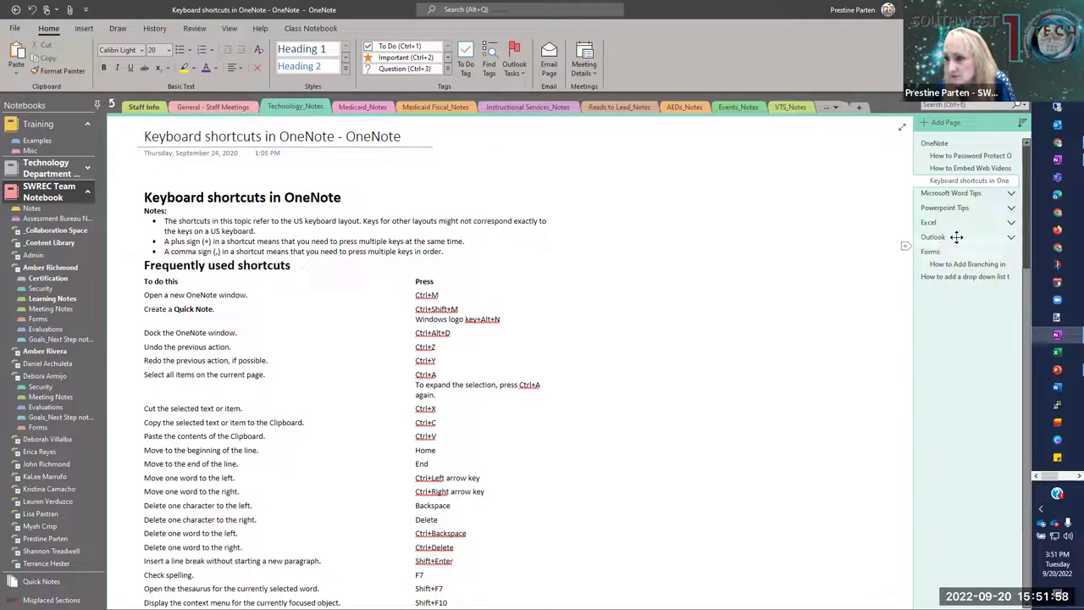
- Move the collapsed Outlook page group directly below Fun Tech Things and collapse the SWREC Team Notebook
drag(956, 237, 948, 151)
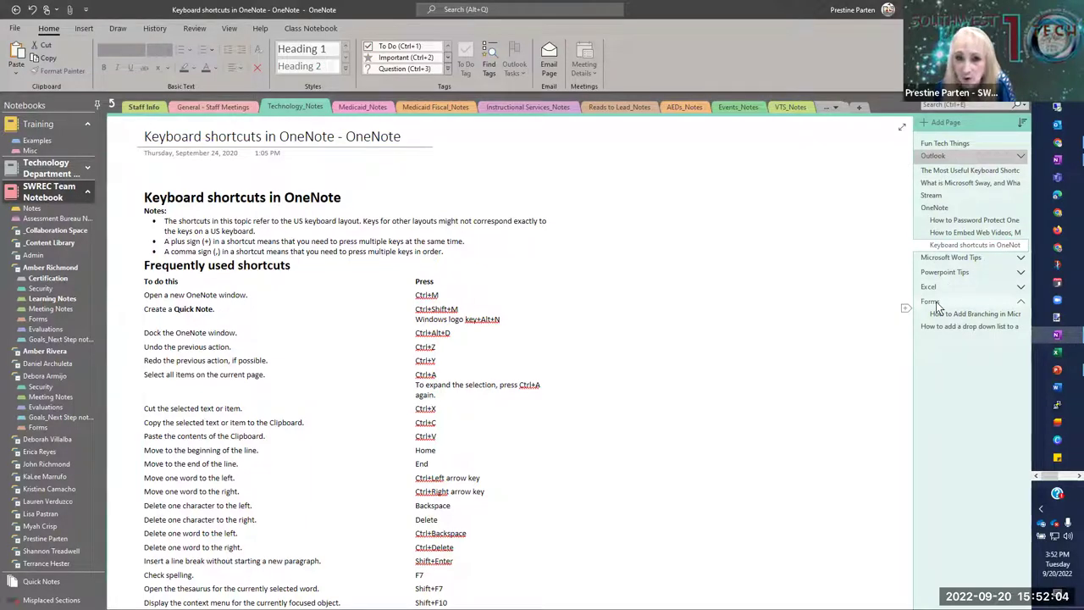
click(91, 191)
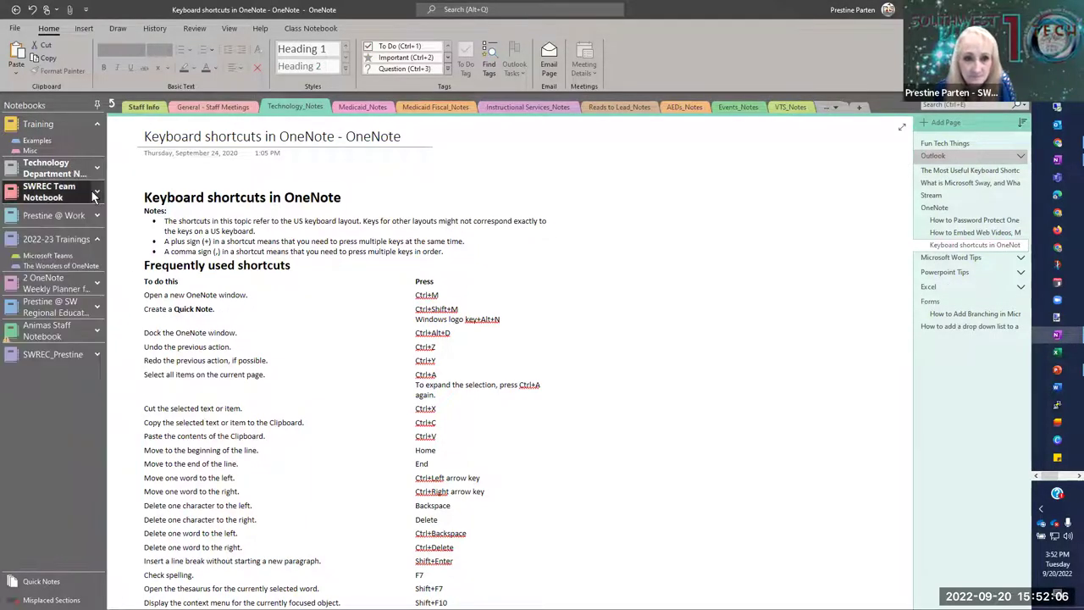
- Return to the Training notebook's Misc section and add a new section named My Stuff
click(31, 151)
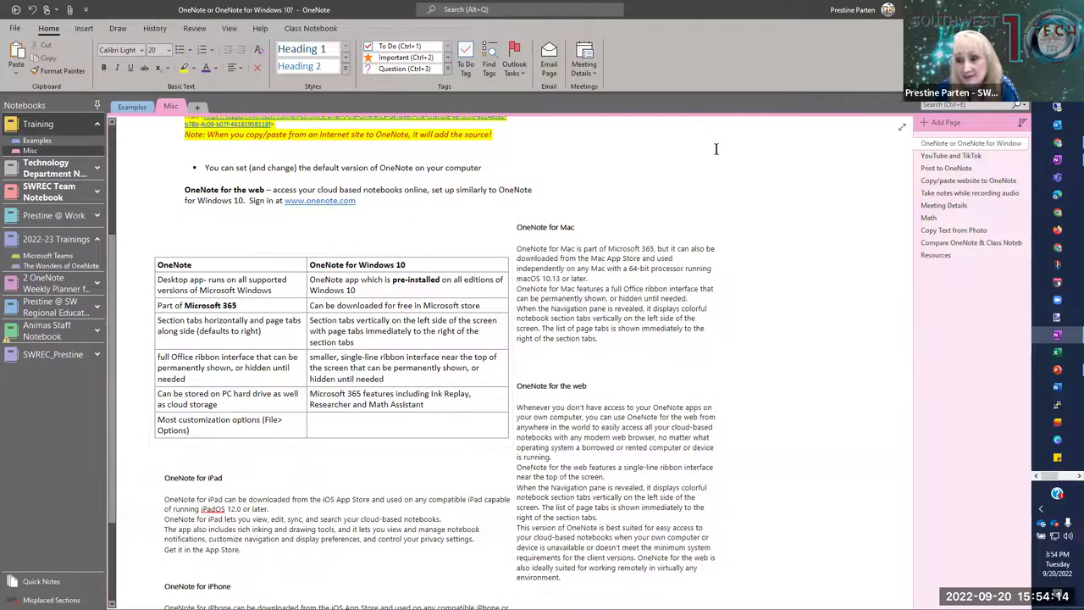
click(196, 109)
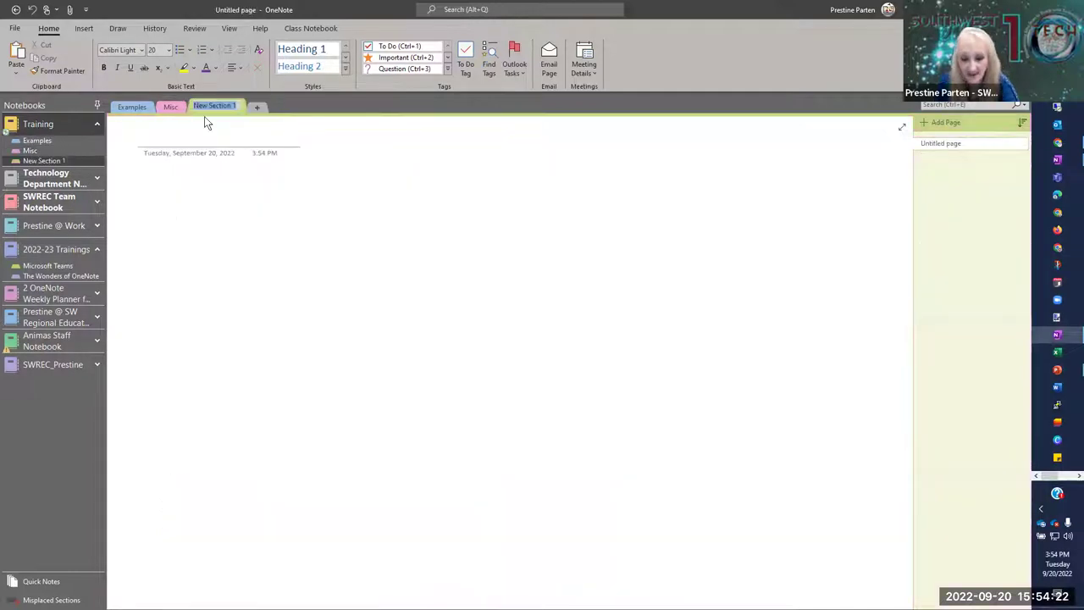
text(My Stuff)
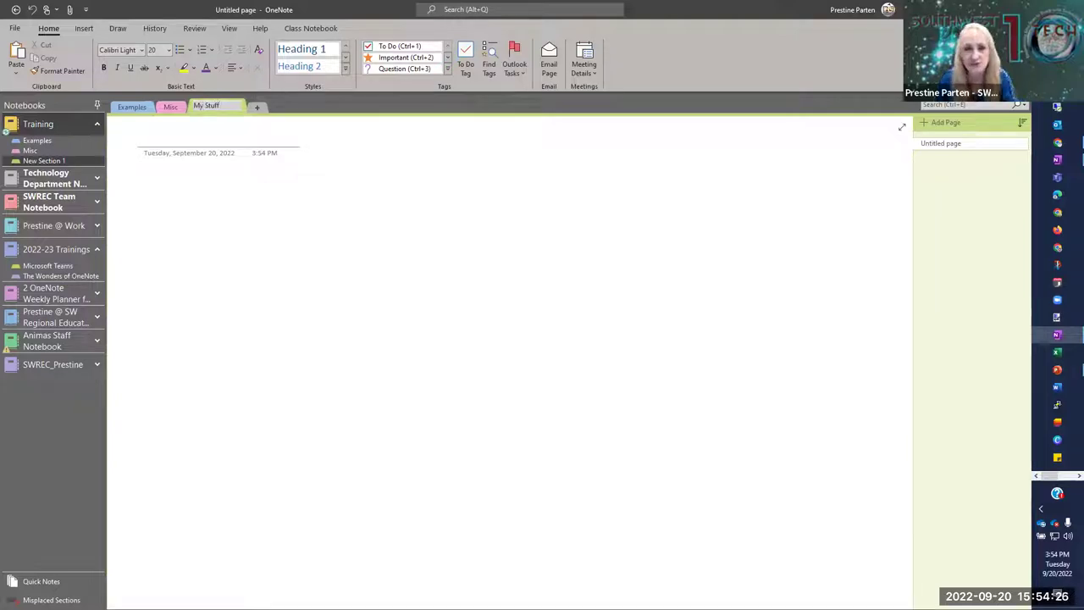
key(Return)
key(Return)
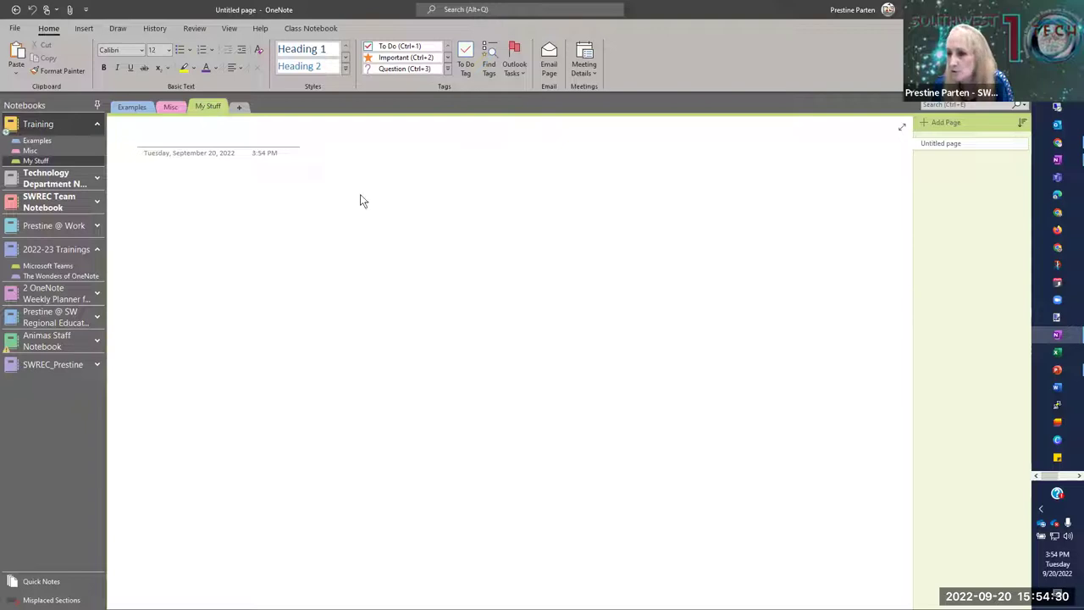
- Enter the placeholder text "Fklasjfjasdlfjsjslslk lsklj ls jsj" in the body of the untitled page in My Stuff
click(932, 145)
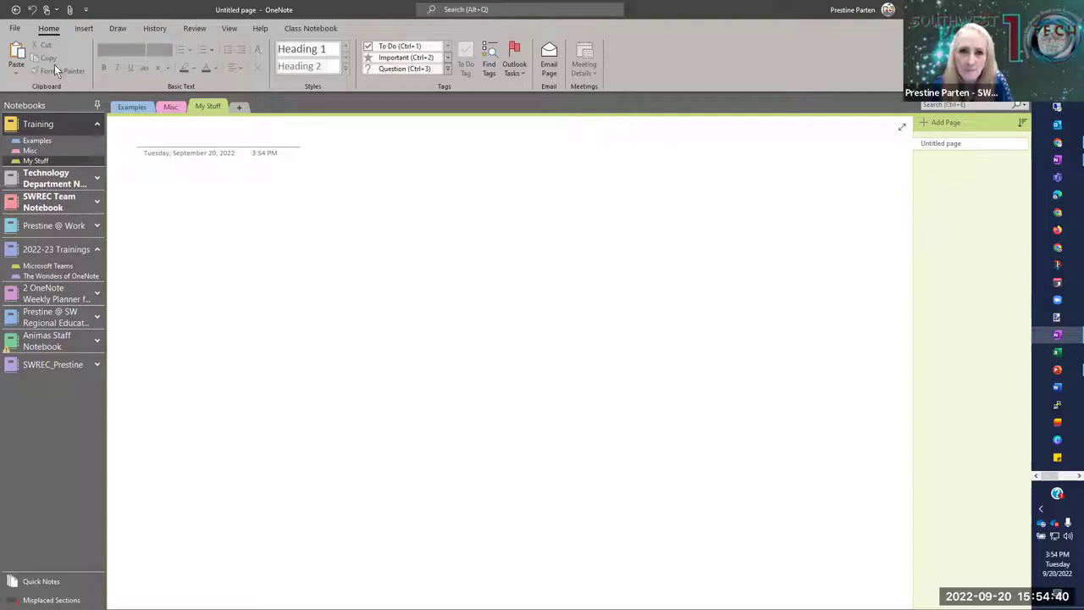
click(83, 28)
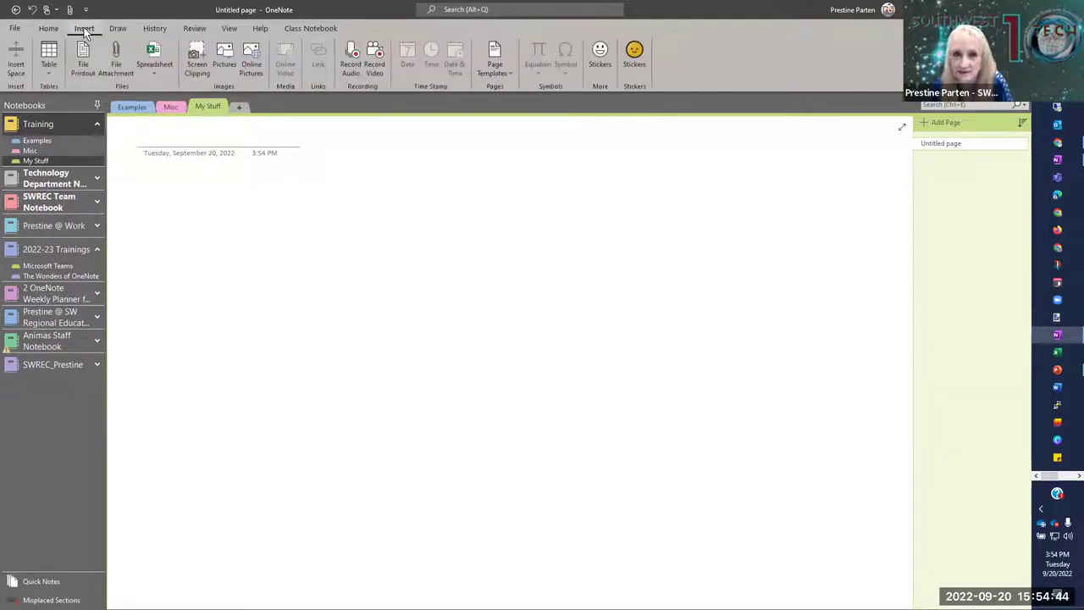
click(251, 202)
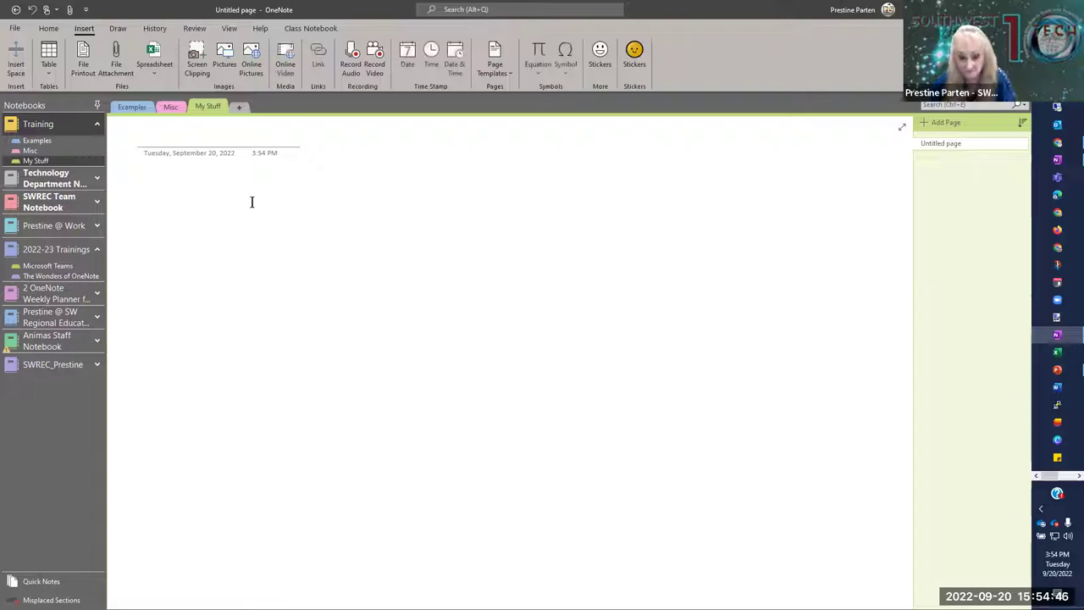
text(fklasjfjasdlfjsjslslk lsklj ls jsj)
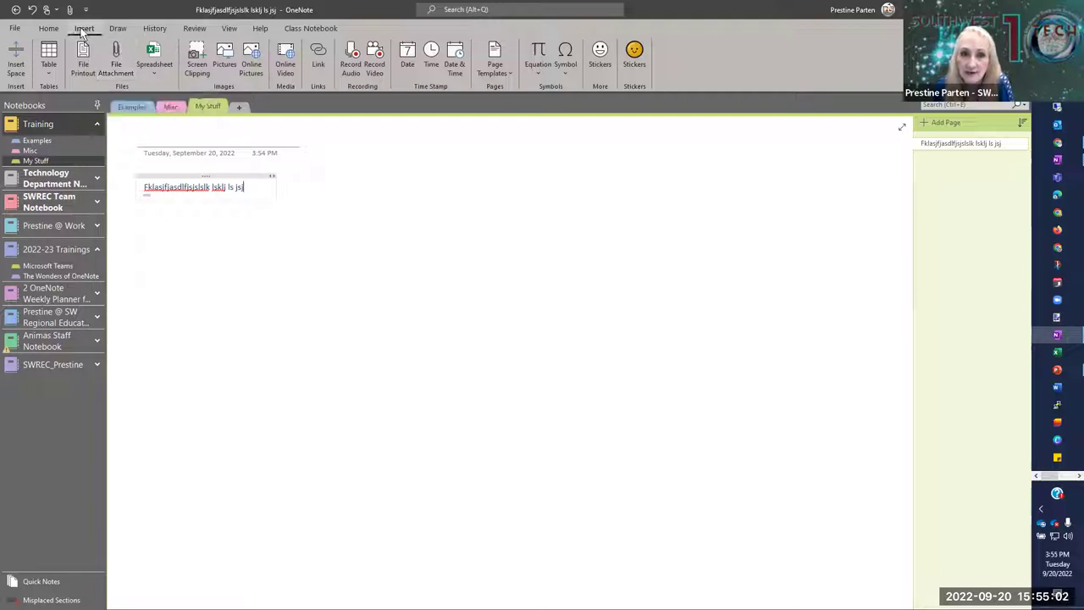
- Insert the teams tips Word document from Downloads below the placeholder text as a file printout
click(118, 75)
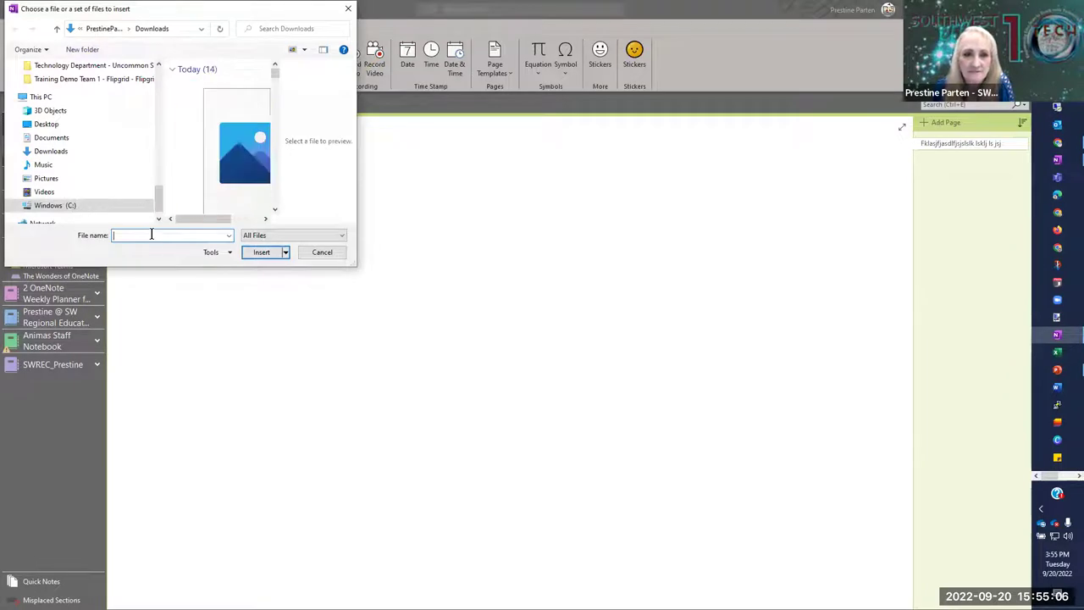
click(59, 152)
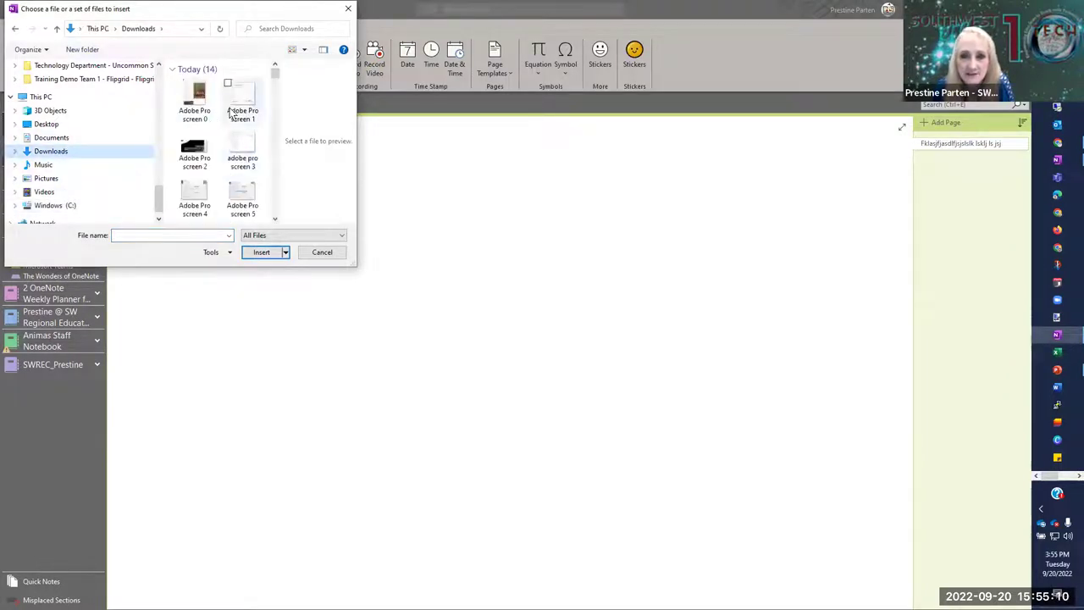
scroll(229, 116, down, 5)
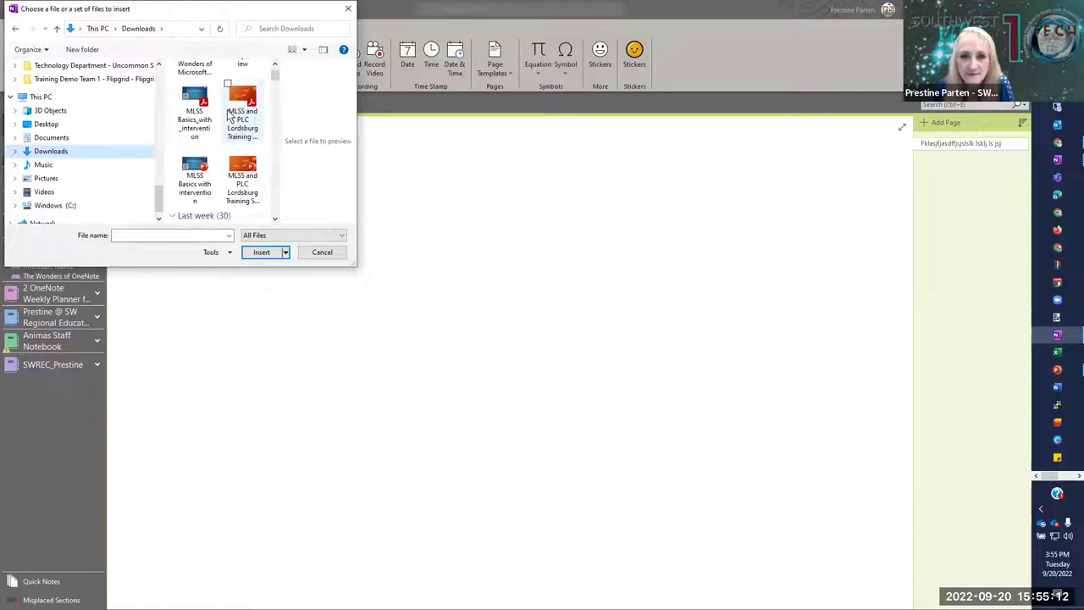
scroll(228, 116, down, 2)
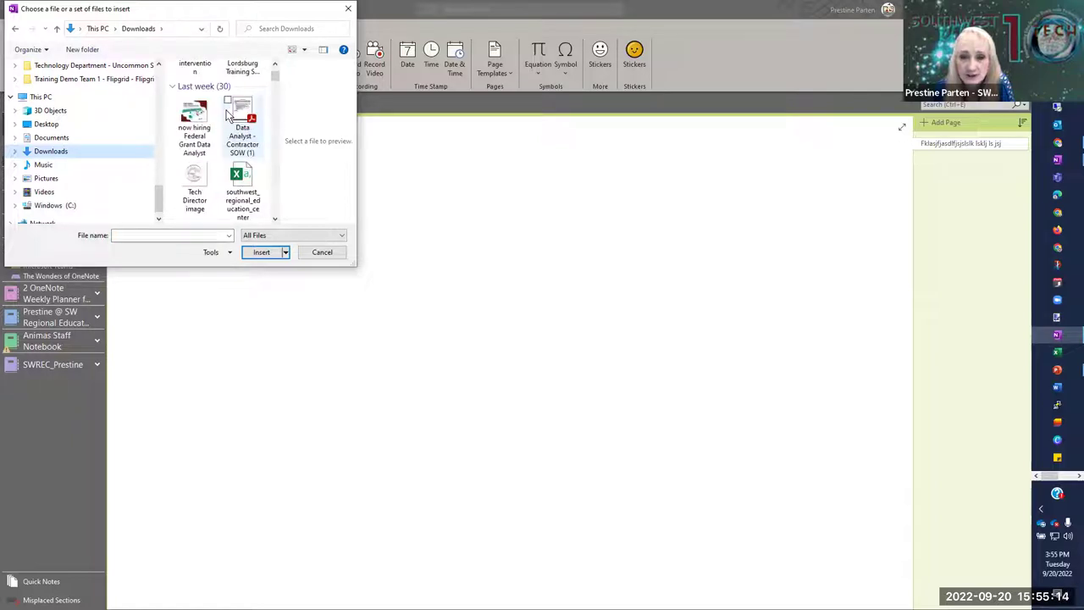
scroll(213, 129, down, 6)
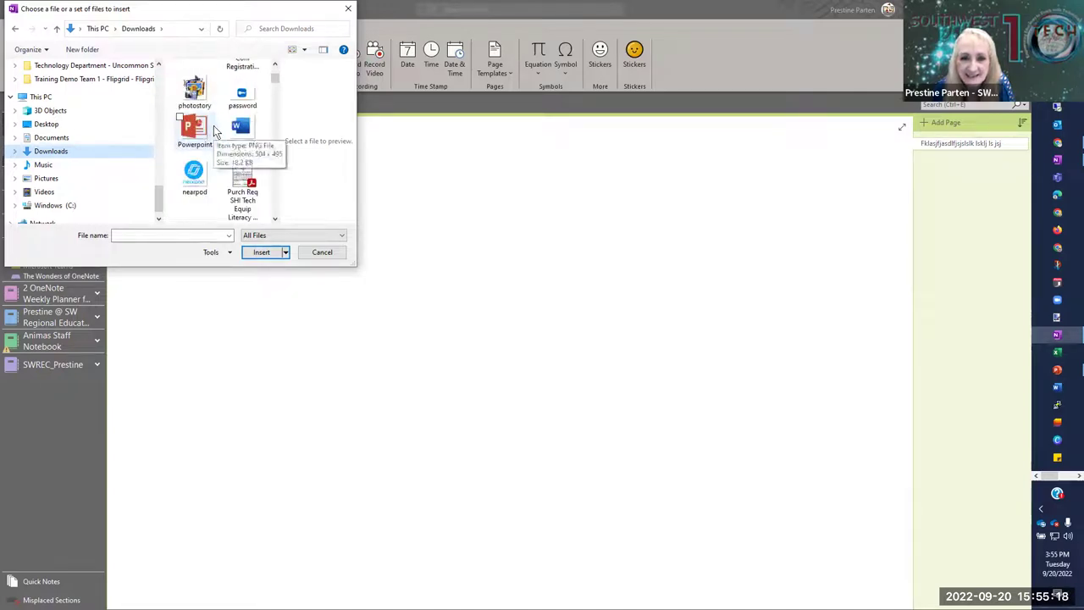
scroll(214, 132, down, 3)
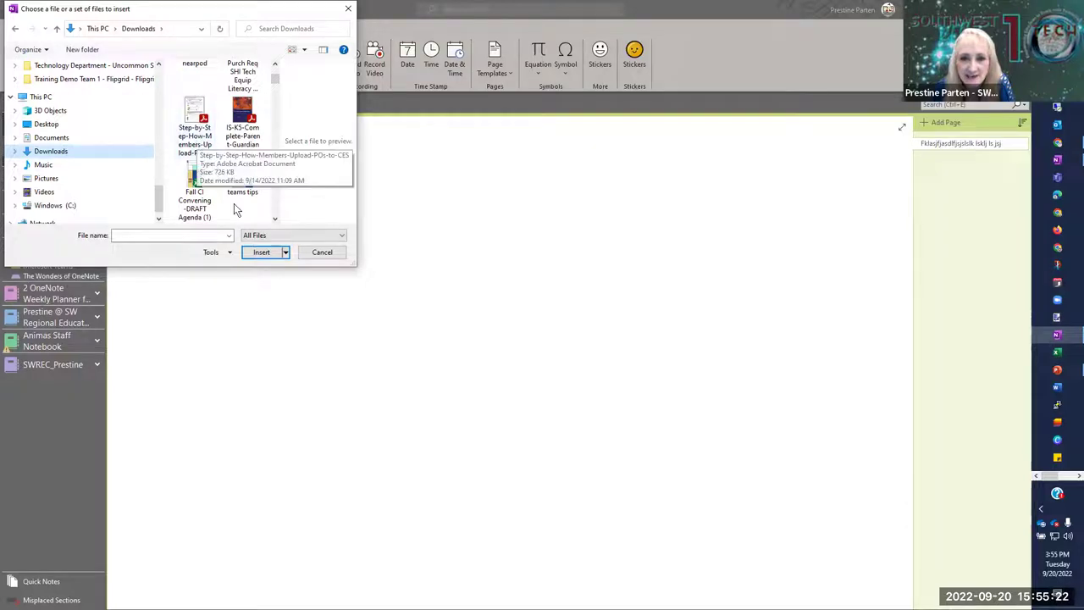
click(242, 175)
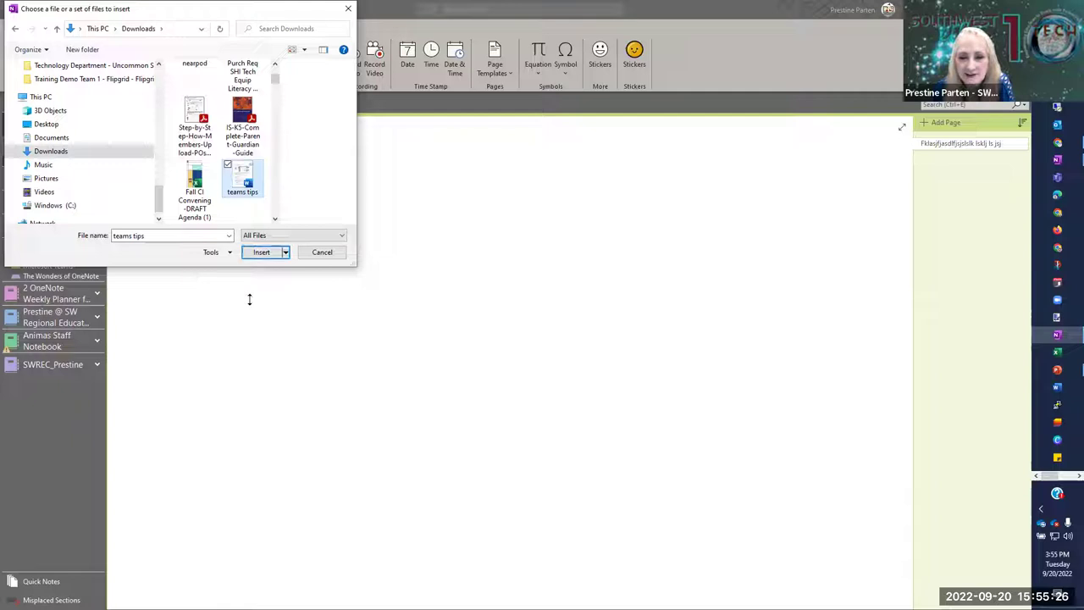
click(262, 252)
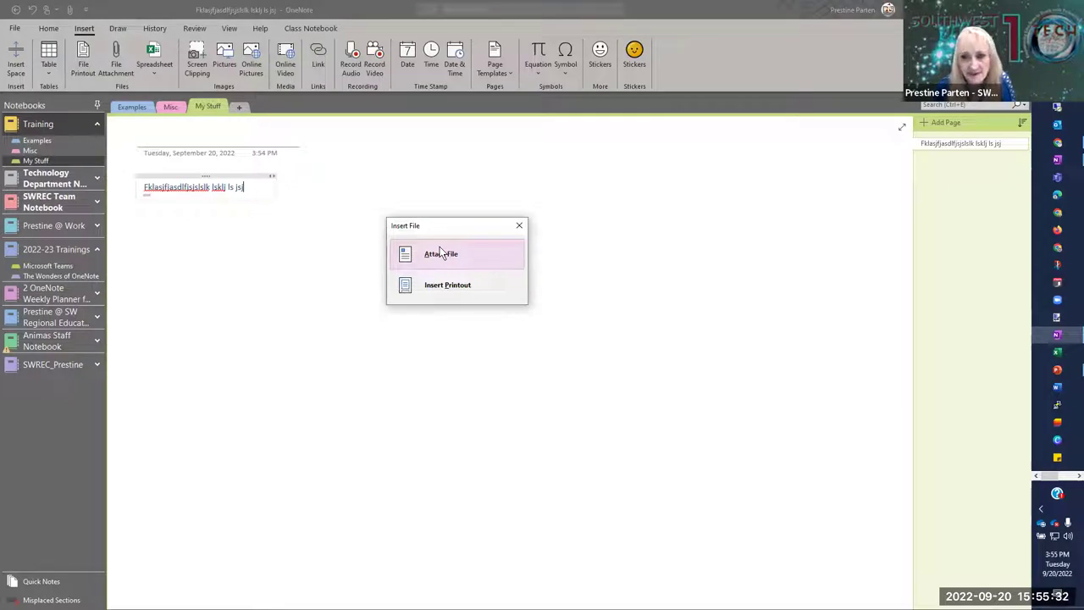
click(448, 289)
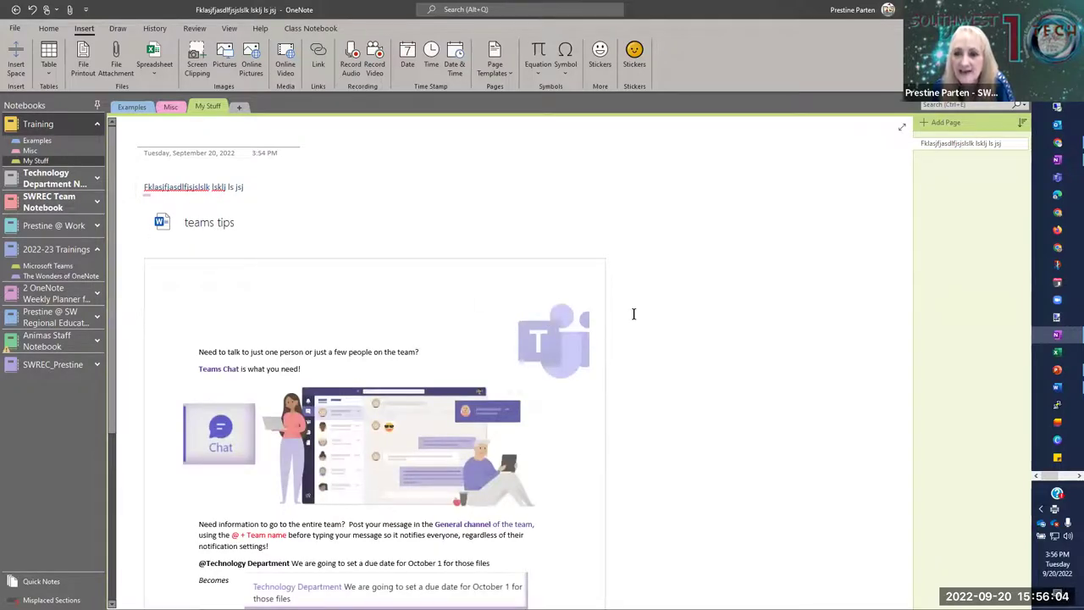
- Look through the inserted teams tips printout and title the page "Teams Tips document"
scroll(655, 310, down, 1)
scroll(655, 310, down, 2)
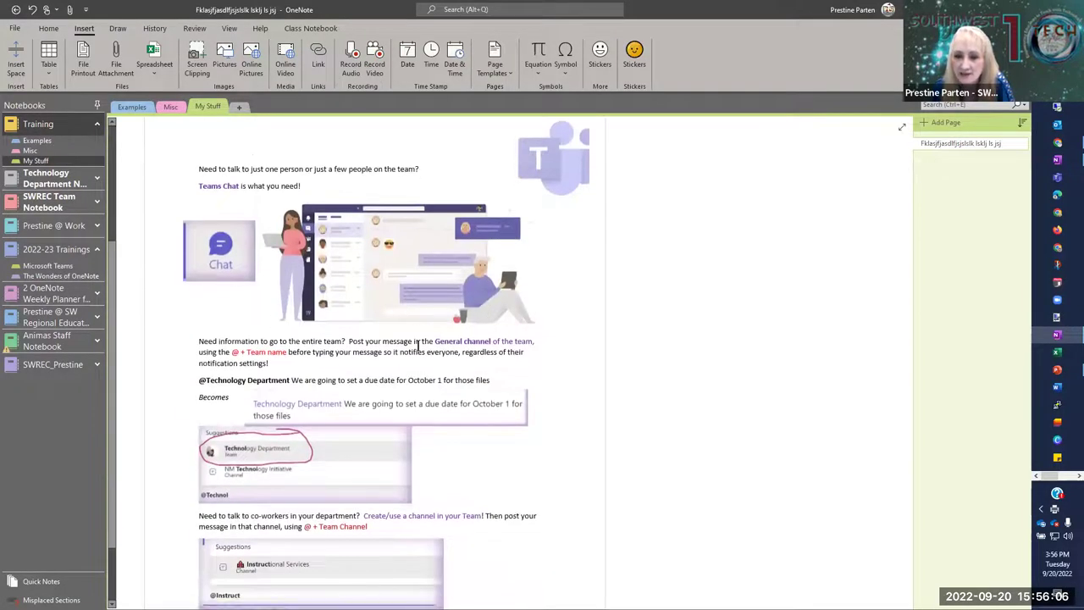
scroll(743, 264, down, 3)
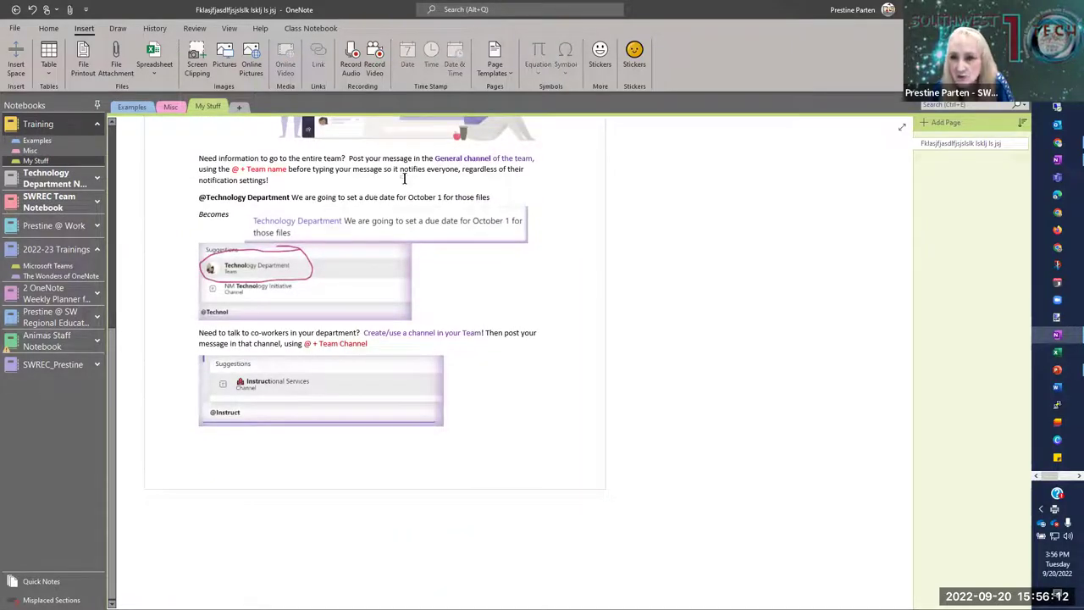
scroll(687, 303, up, 6)
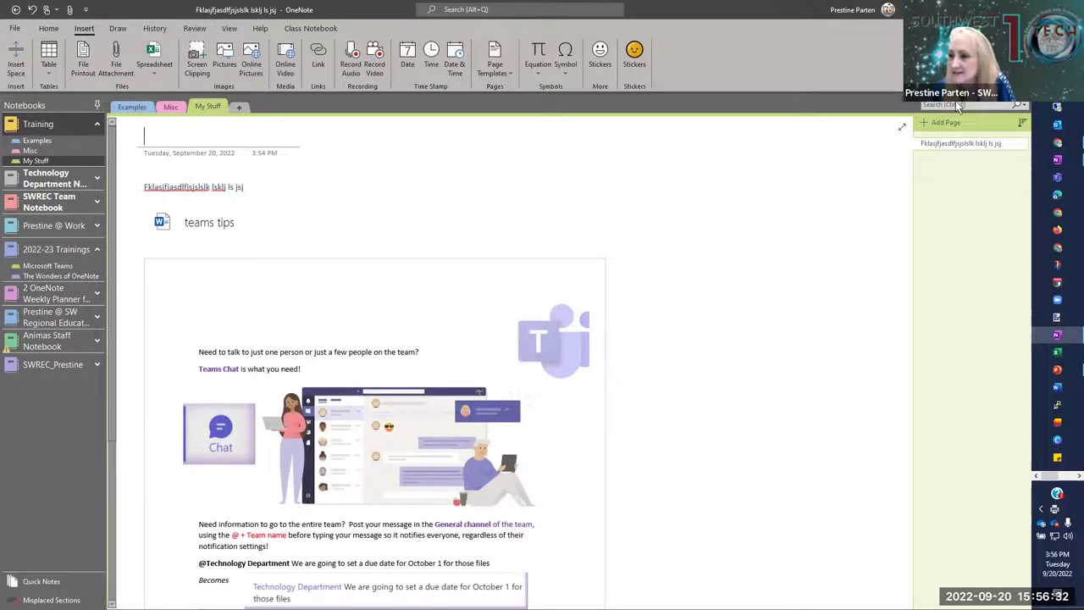
click(926, 149)
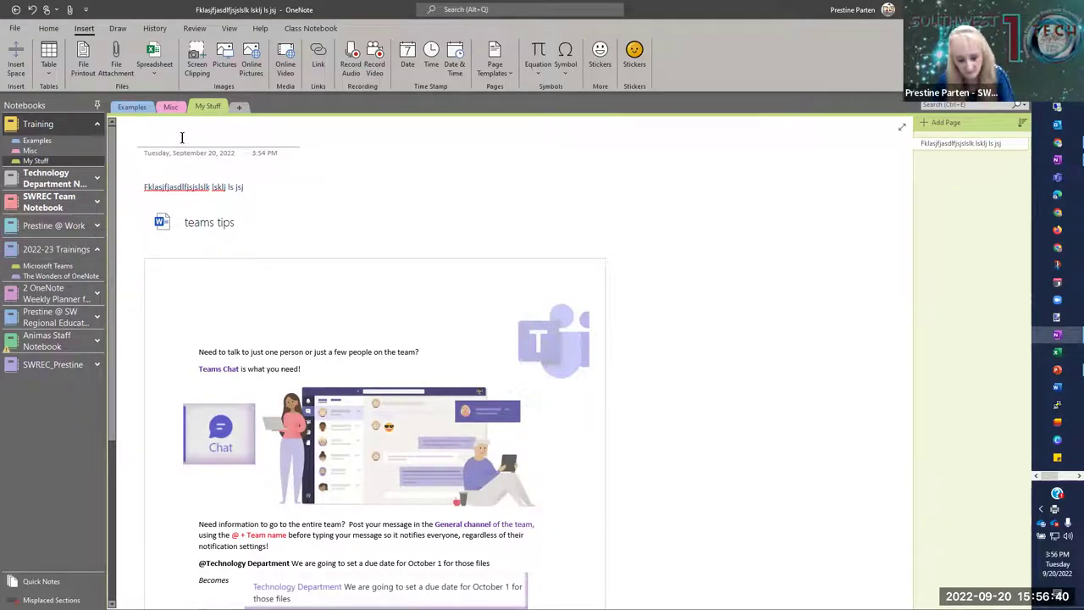
text(Te)
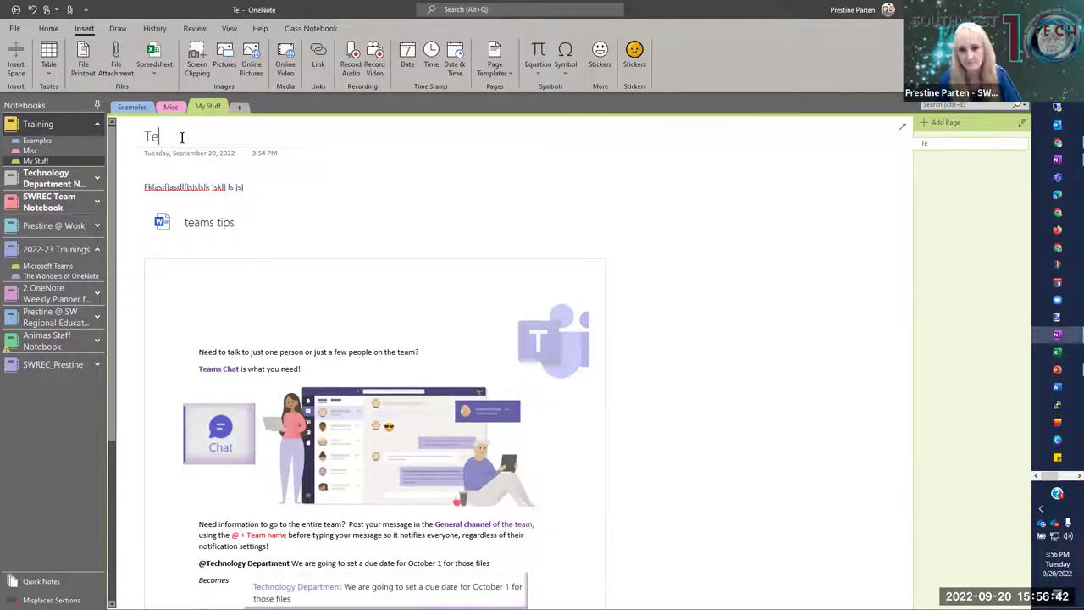
text(ams Tips document)
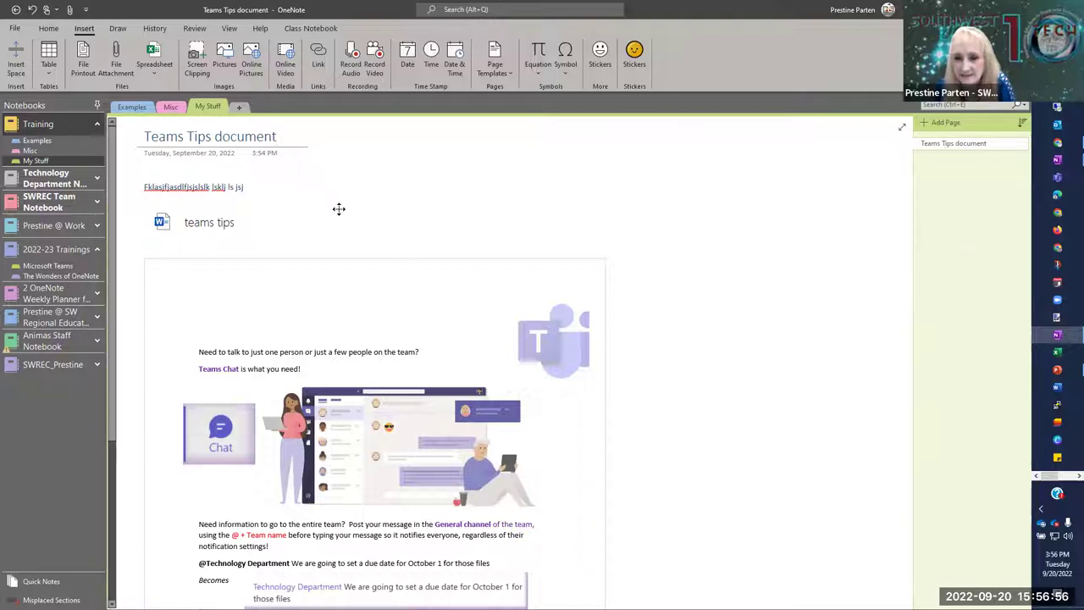
scroll(727, 209, down, 4)
scroll(727, 208, up, 4)
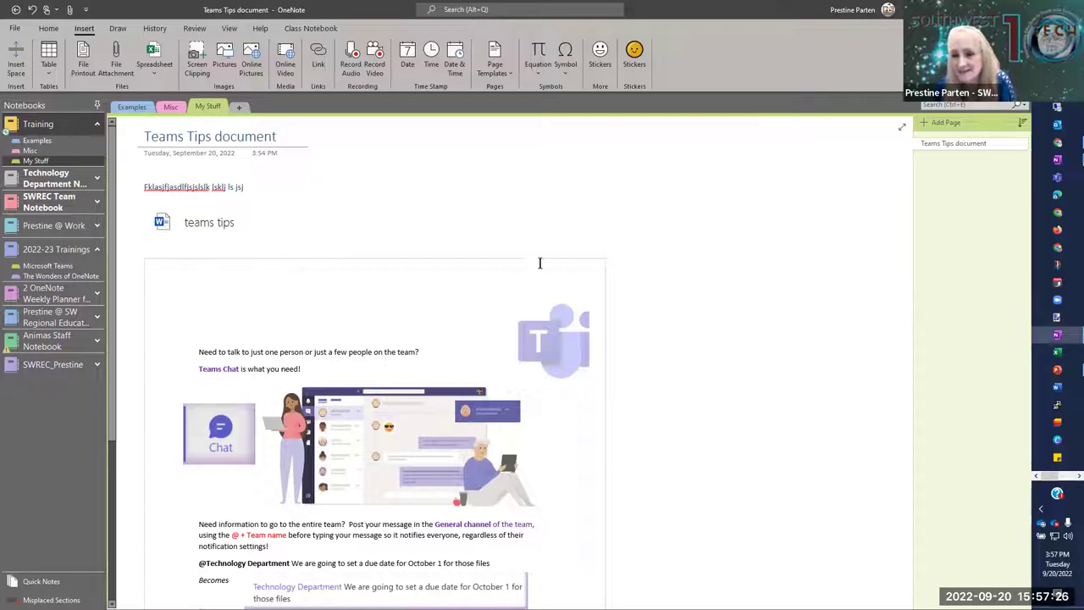
click(685, 303)
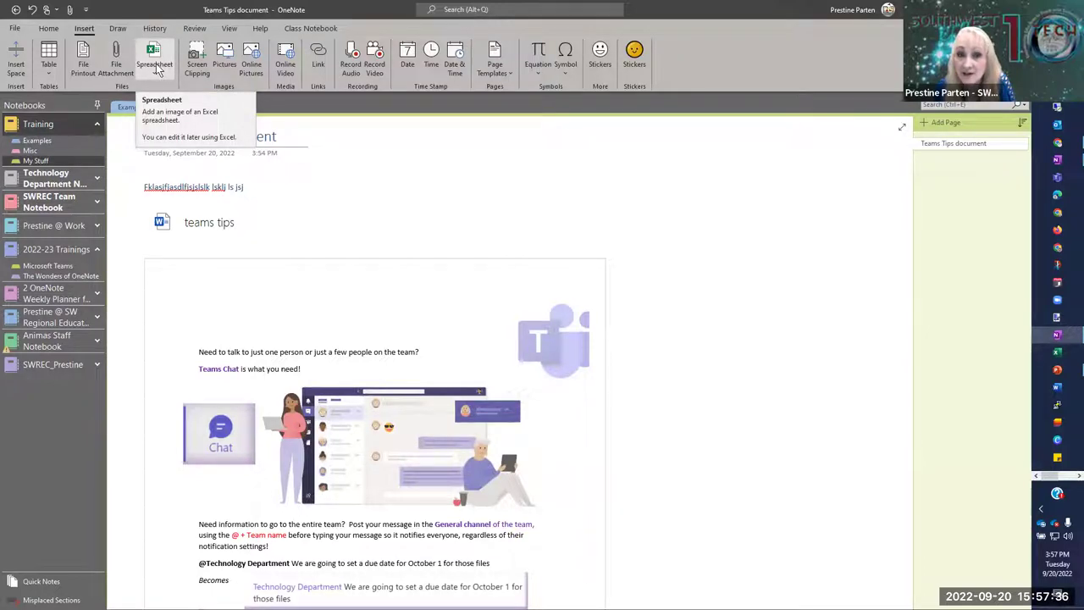
- Add a new page to My Stuff and attach the existing Lunch N Learn Excel Tips Training spreadsheet from Downloads
click(941, 122)
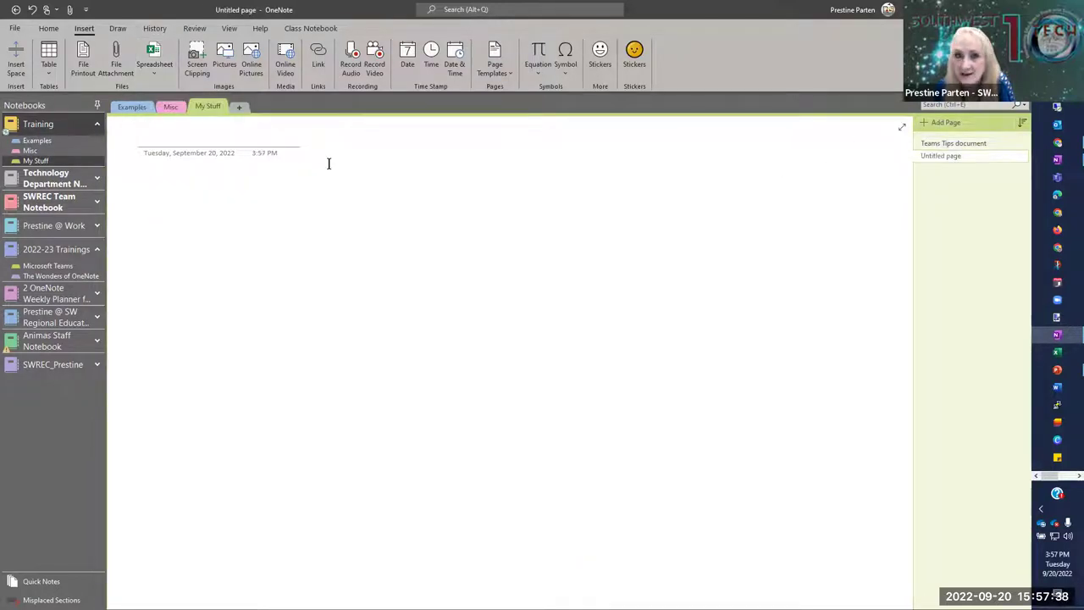
click(149, 67)
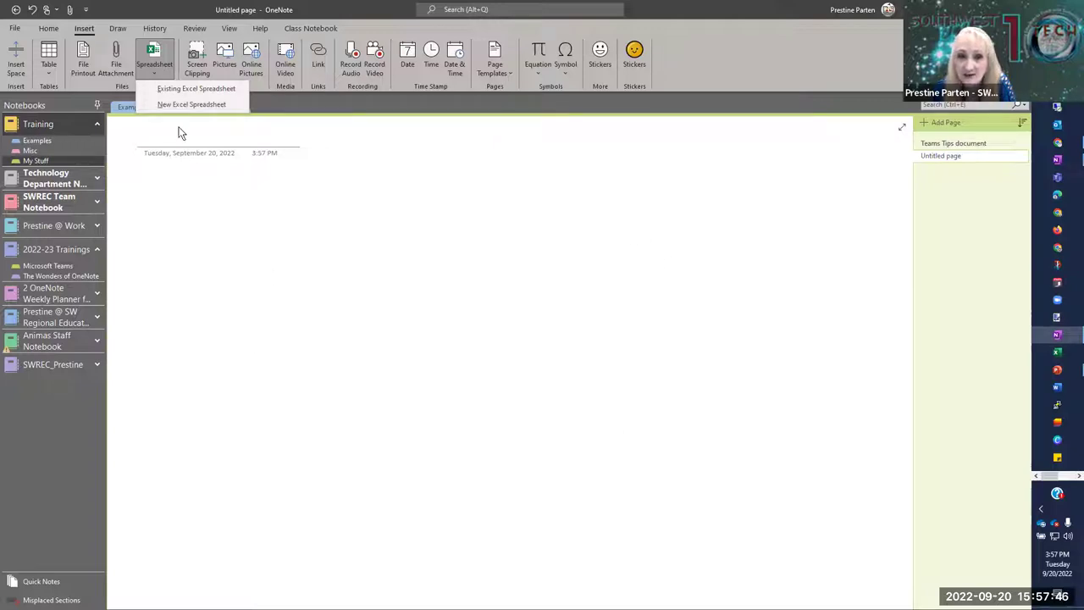
click(176, 92)
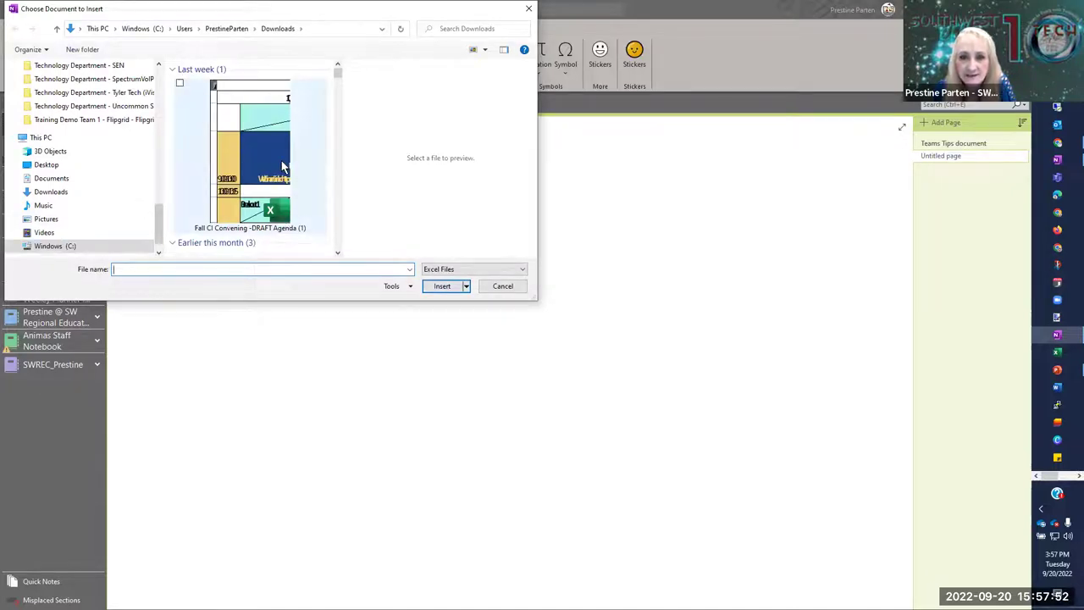
scroll(280, 161, down, 3)
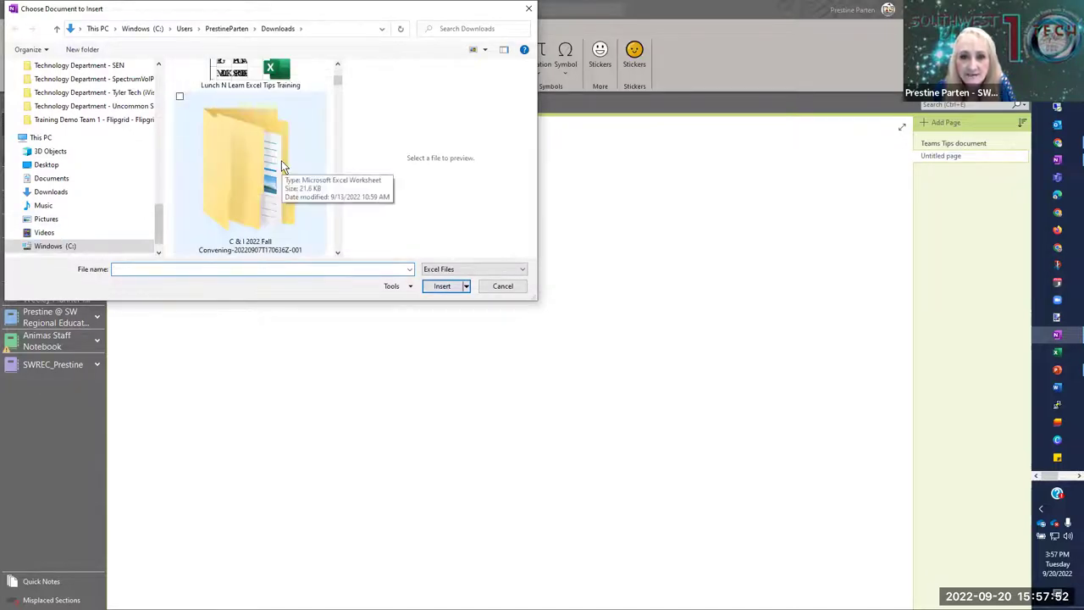
click(68, 191)
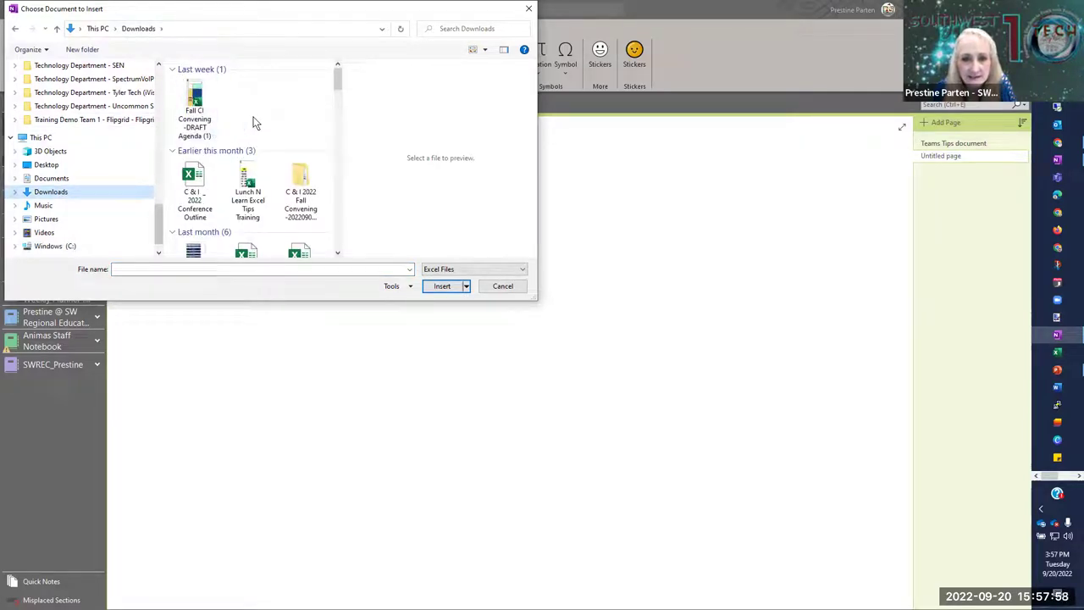
click(247, 190)
click(441, 287)
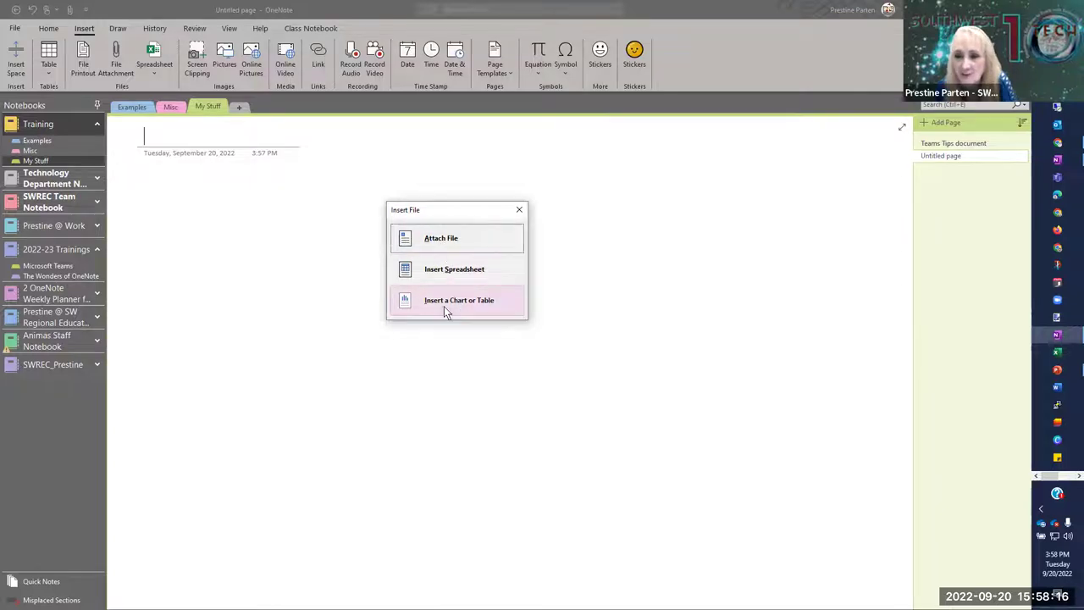
click(437, 244)
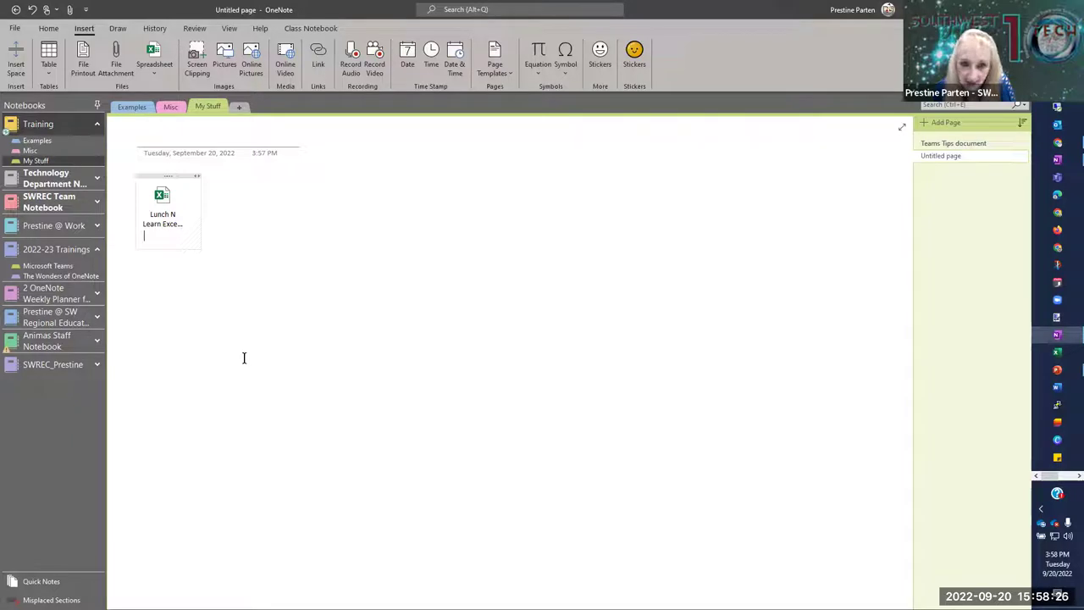
- Insert the attached Lunch N Learn Excel Tips Training spreadsheet as a printout on the page
right_click(161, 207)
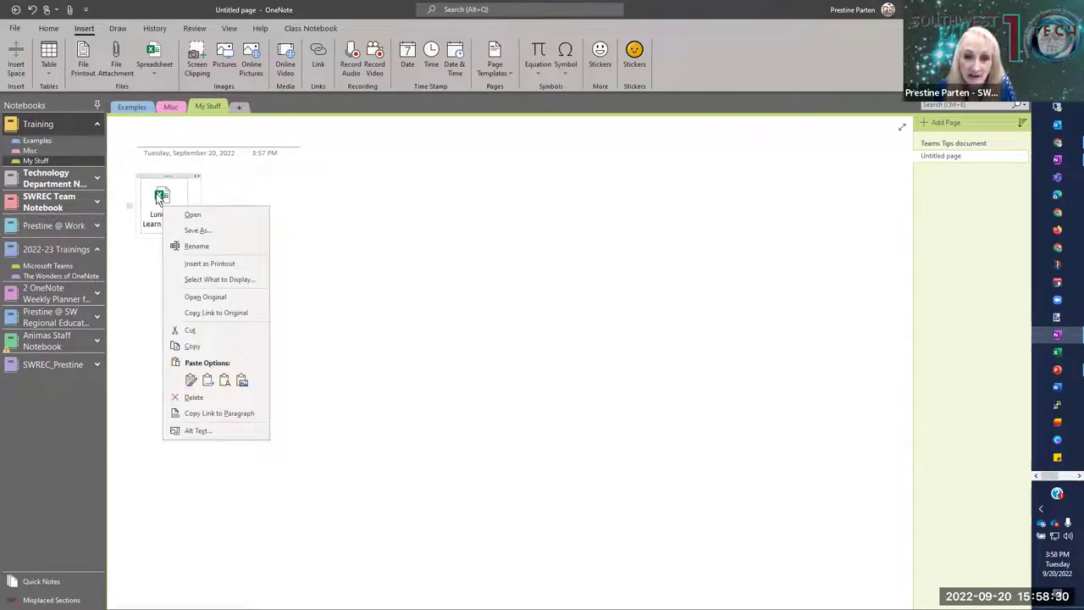
click(220, 270)
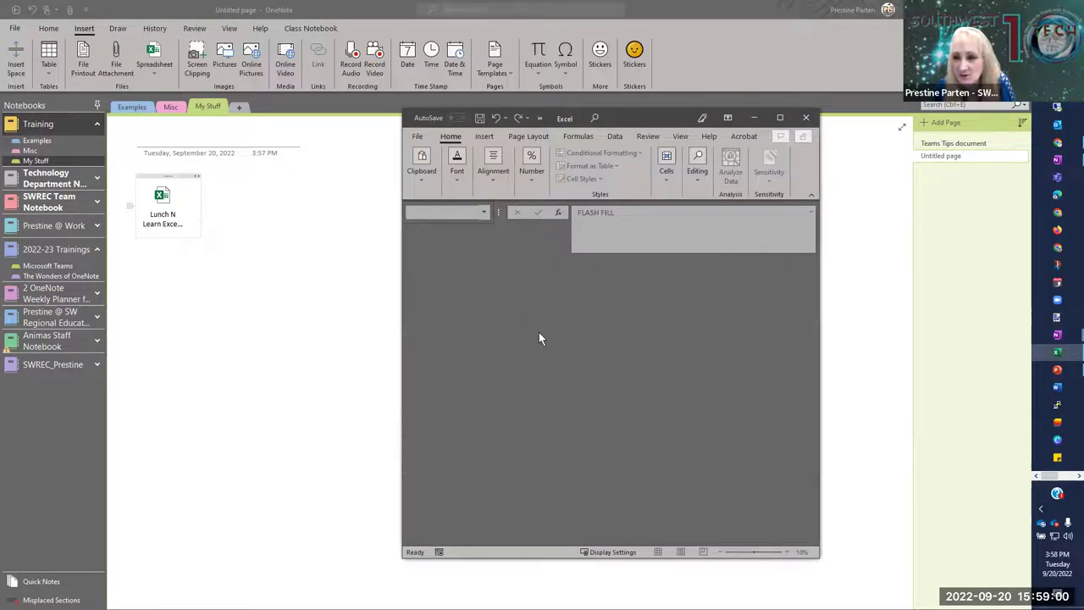
key(alt+Tab)
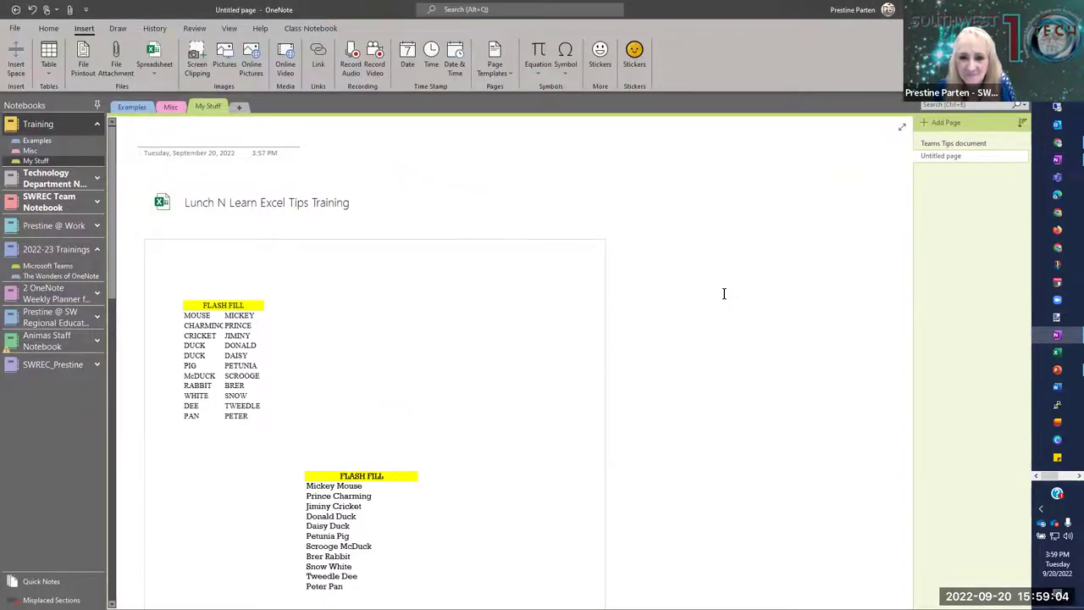
- Look through the Lunch N Learn Excel Tips Training printout and remove it, keeping the spreadsheet attachment
scroll(724, 294, down, 10)
scroll(729, 299, down, 5)
scroll(731, 298, up, 15)
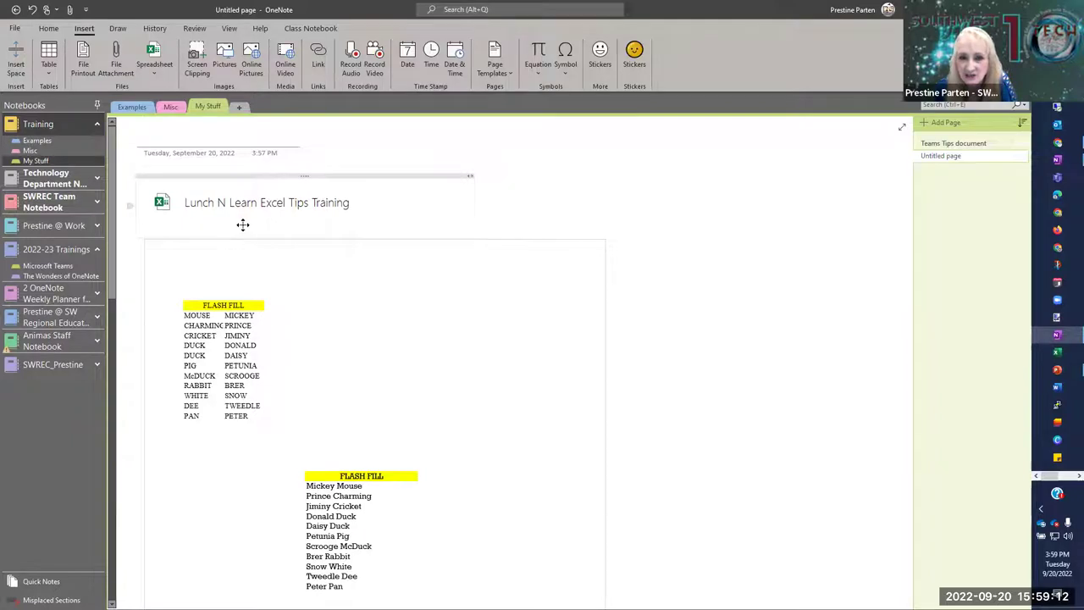
scroll(593, 358, down, 2)
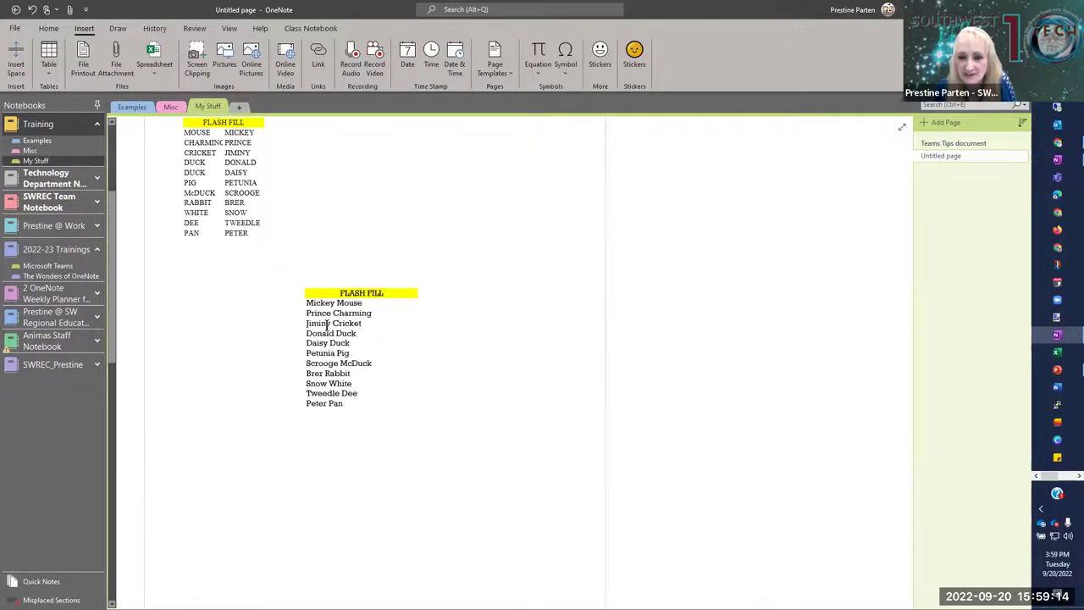
scroll(578, 296, up, 2)
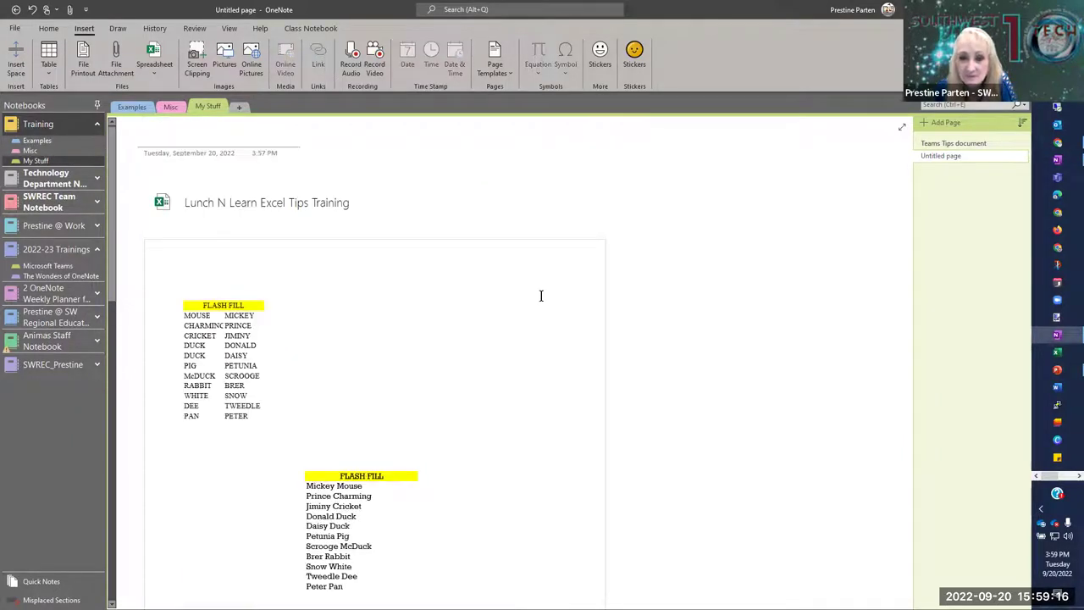
right_click(231, 200)
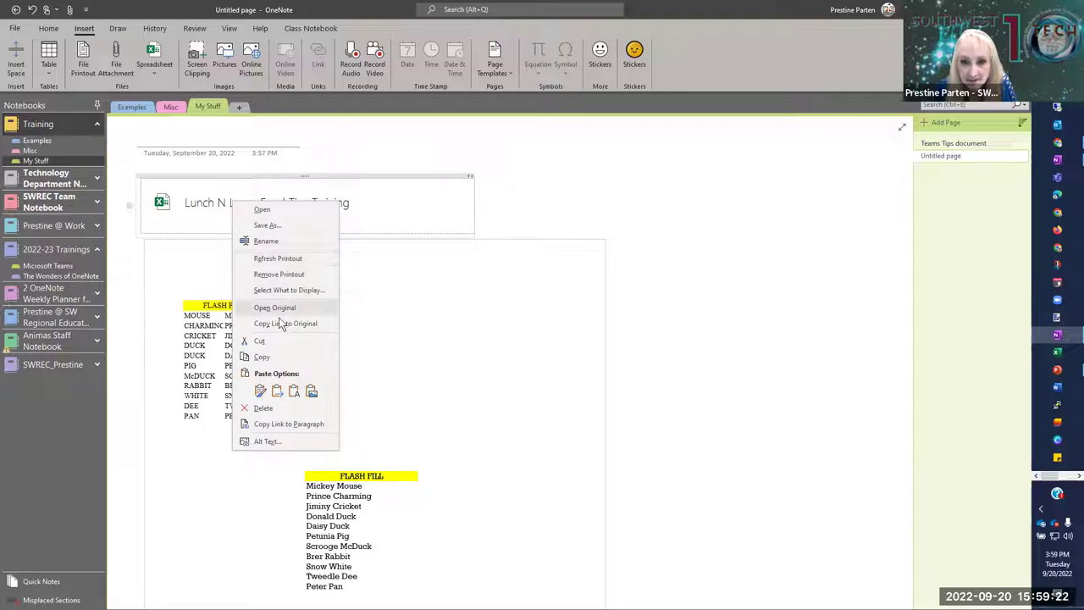
click(279, 275)
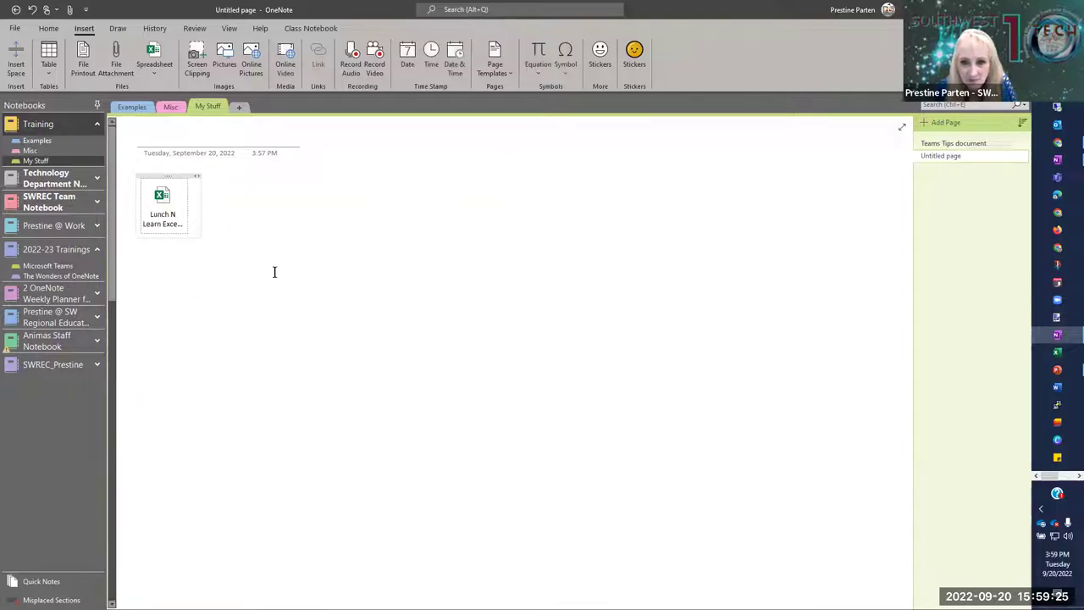
- Display only the Data Page sheet of the attached Lunch N Learn Excel Tips Training spreadsheet and look it over
right_click(175, 214)
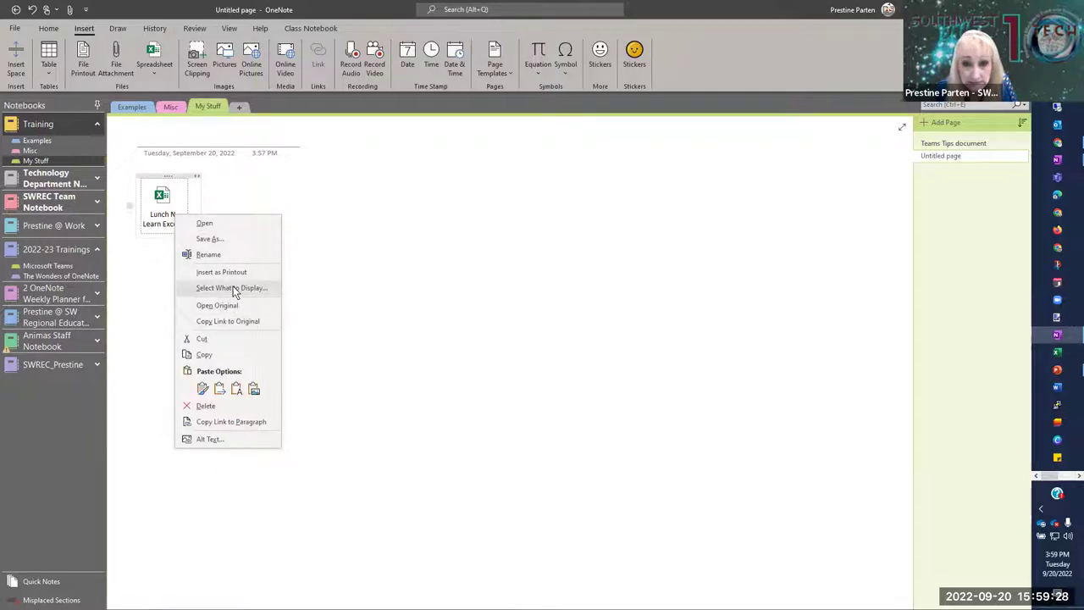
click(234, 290)
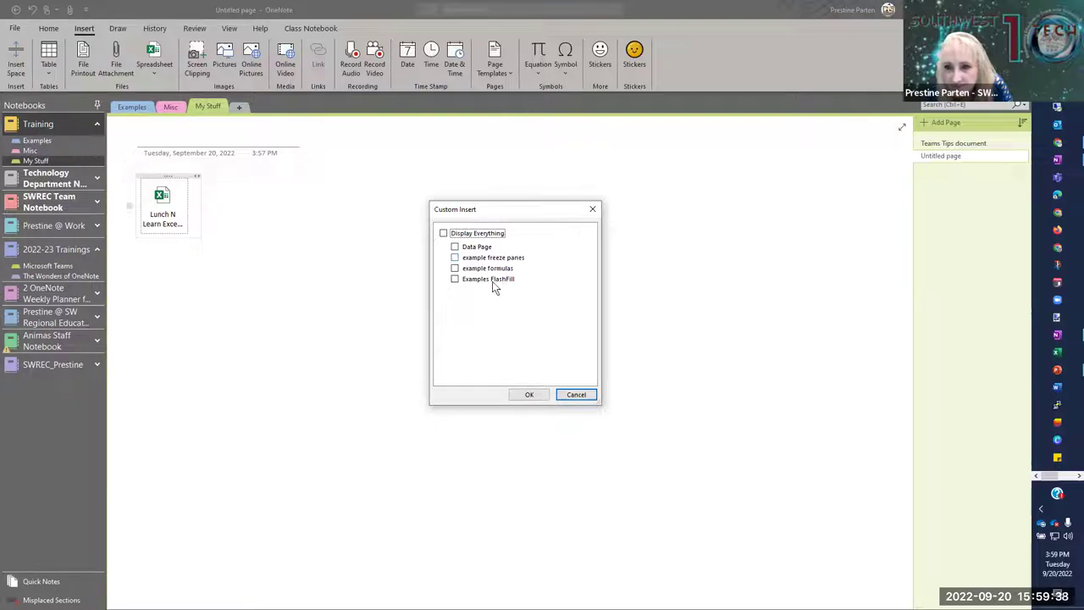
click(455, 246)
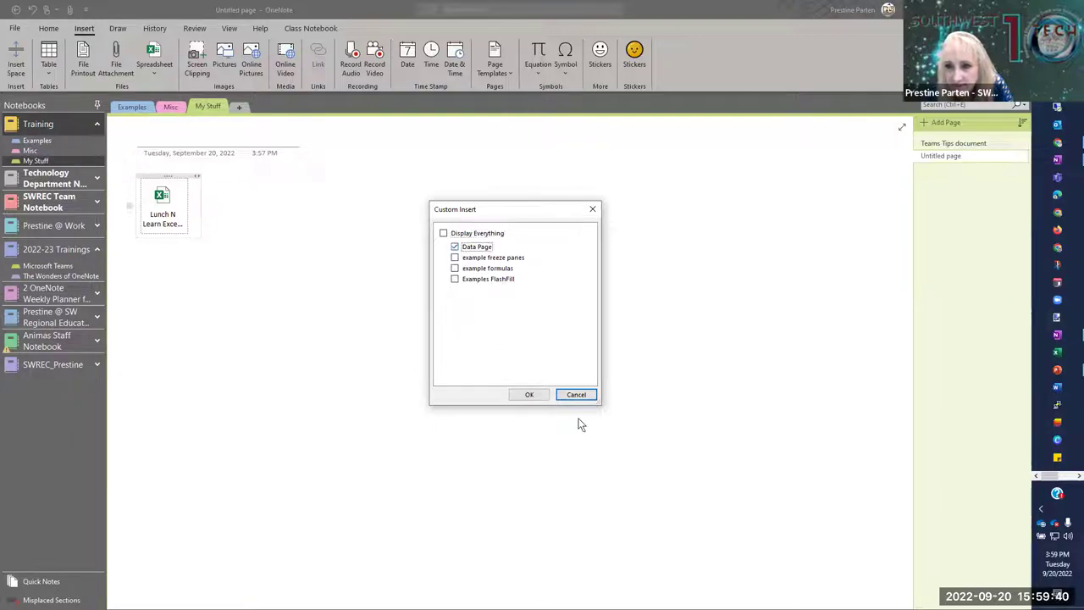
click(525, 397)
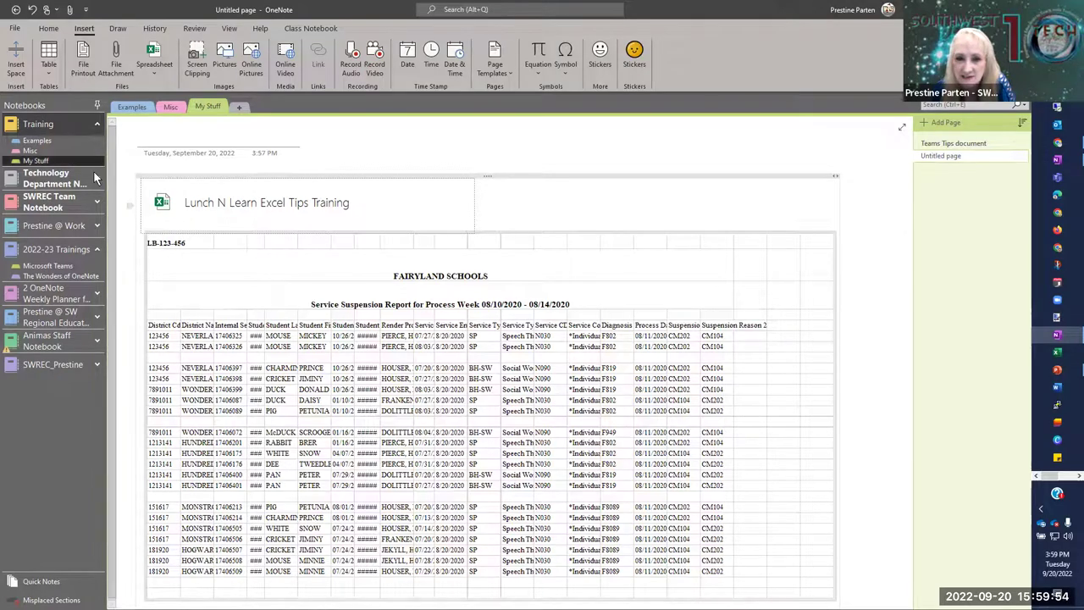
scroll(693, 328, down, 5)
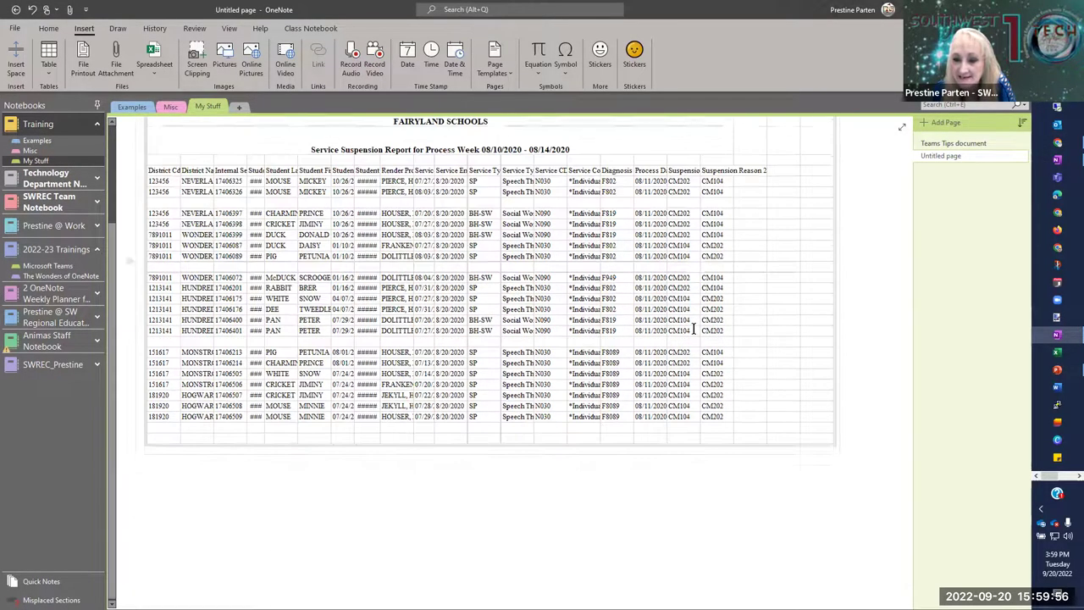
scroll(660, 333, up, 5)
scroll(169, 245, up, 1)
mouse_move(153, 246)
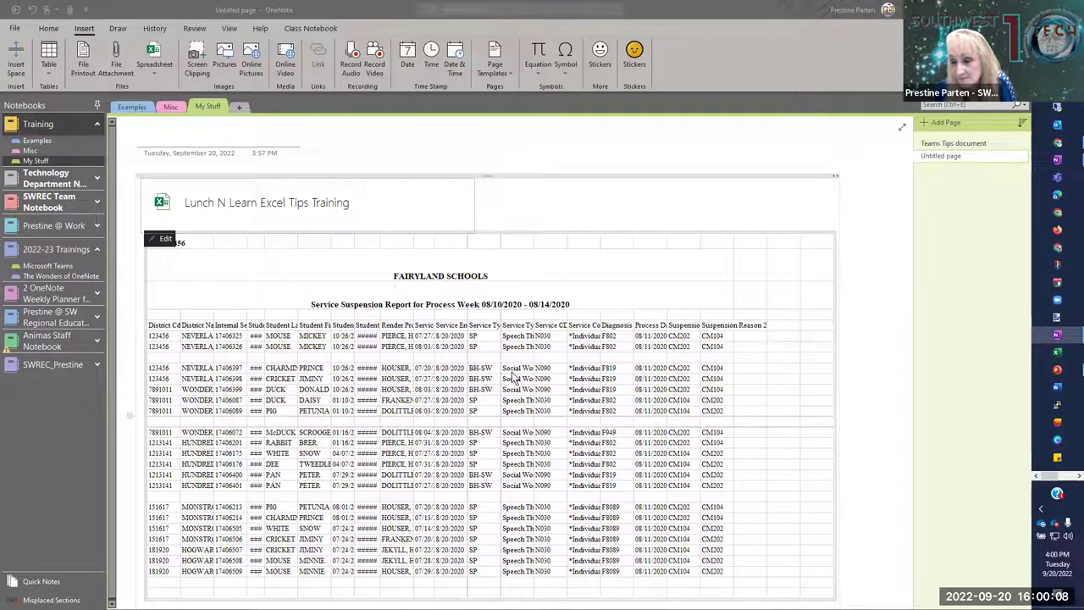
click(507, 370)
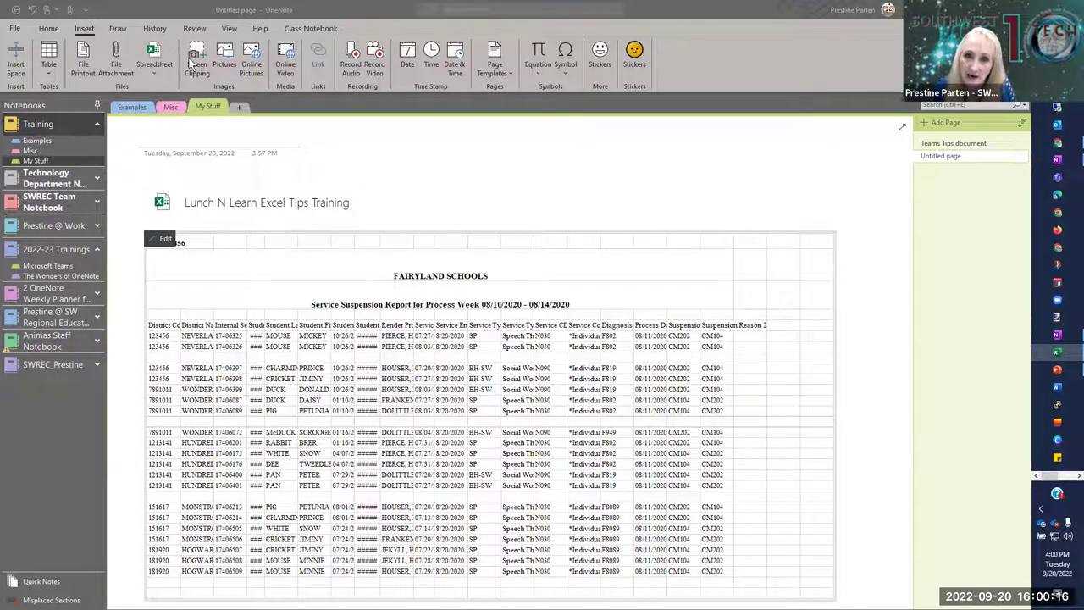
- Add a new page to My Stuff and insert an online picture of three chocolate candies found by searching "chocolate"
click(924, 121)
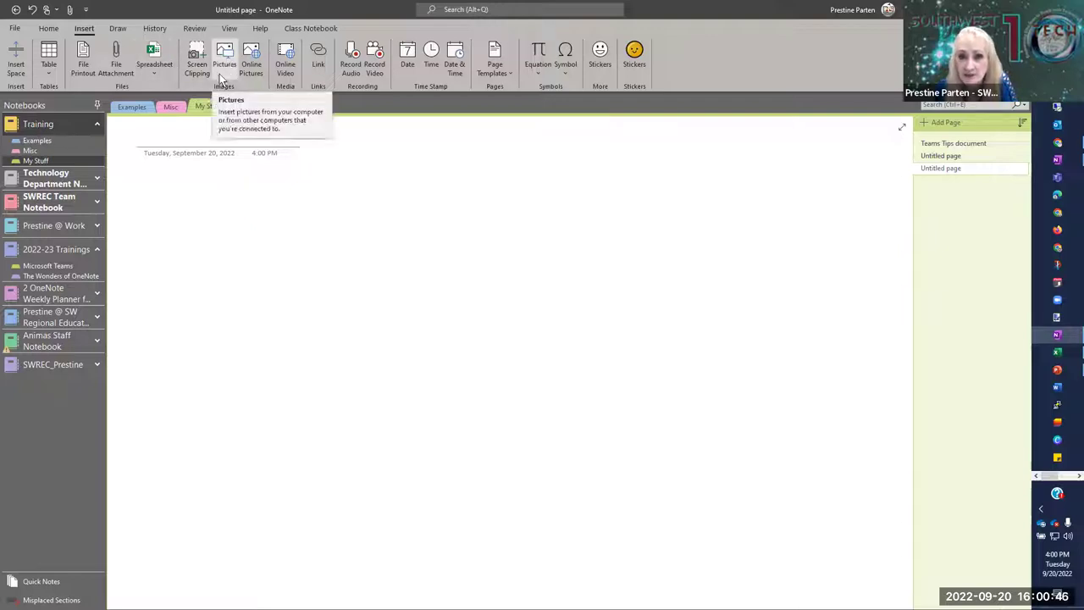
click(252, 60)
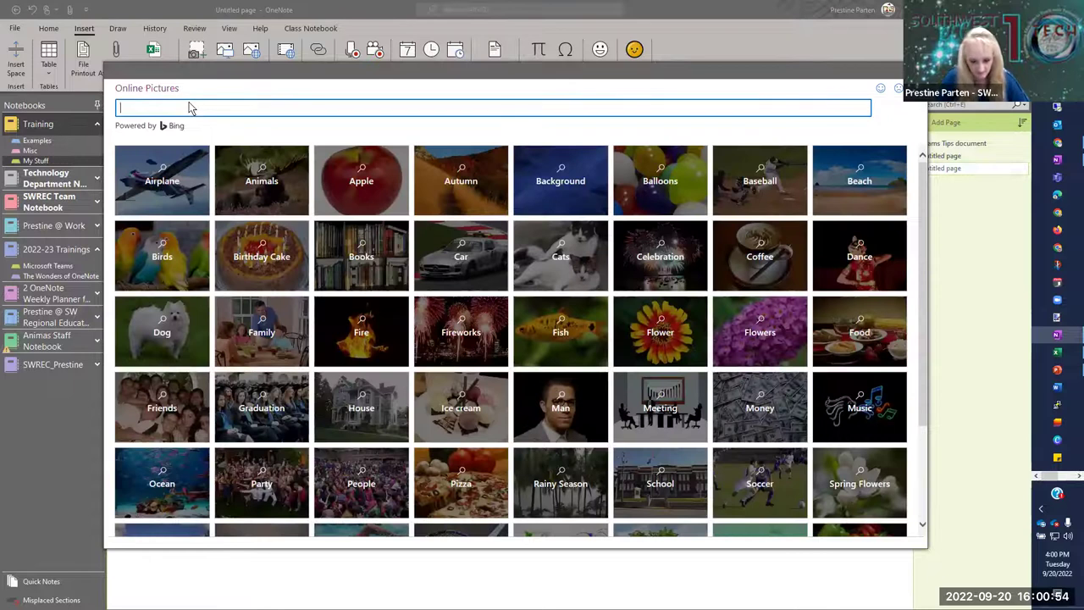
text(te)
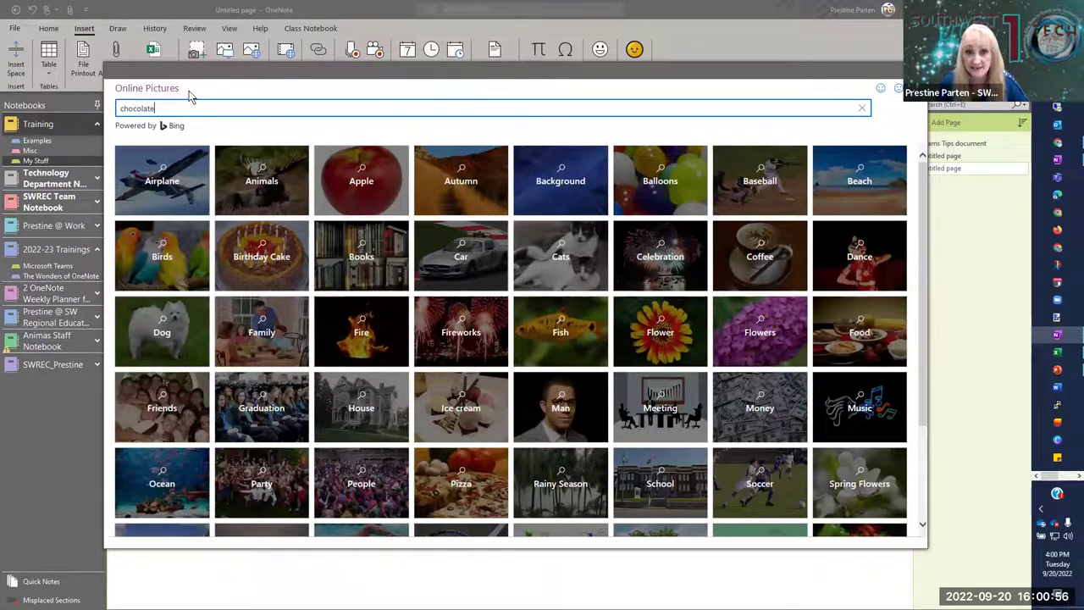
key(Return)
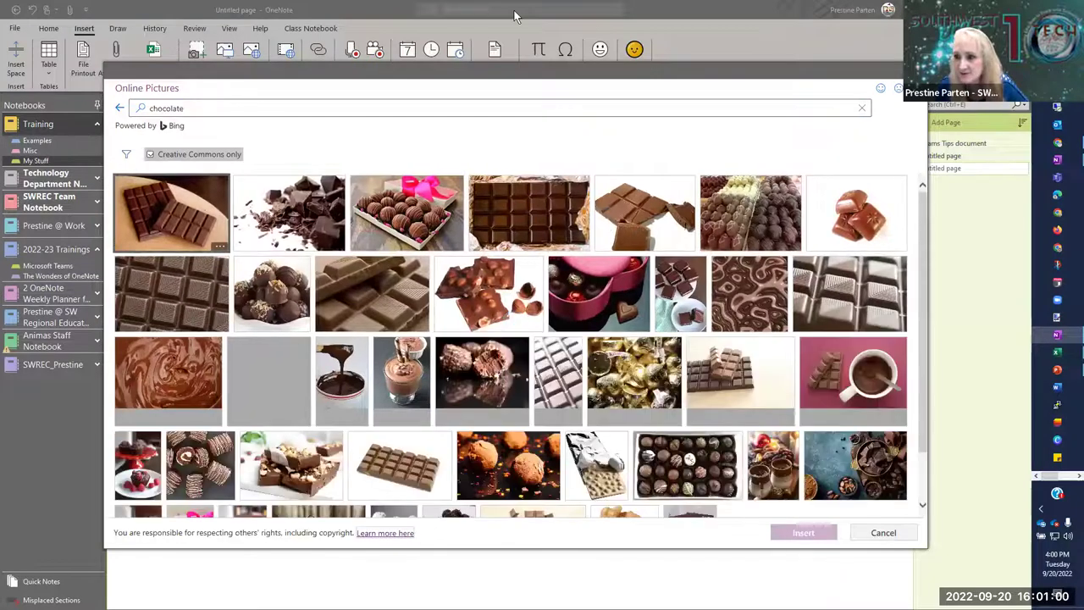
click(863, 217)
click(806, 532)
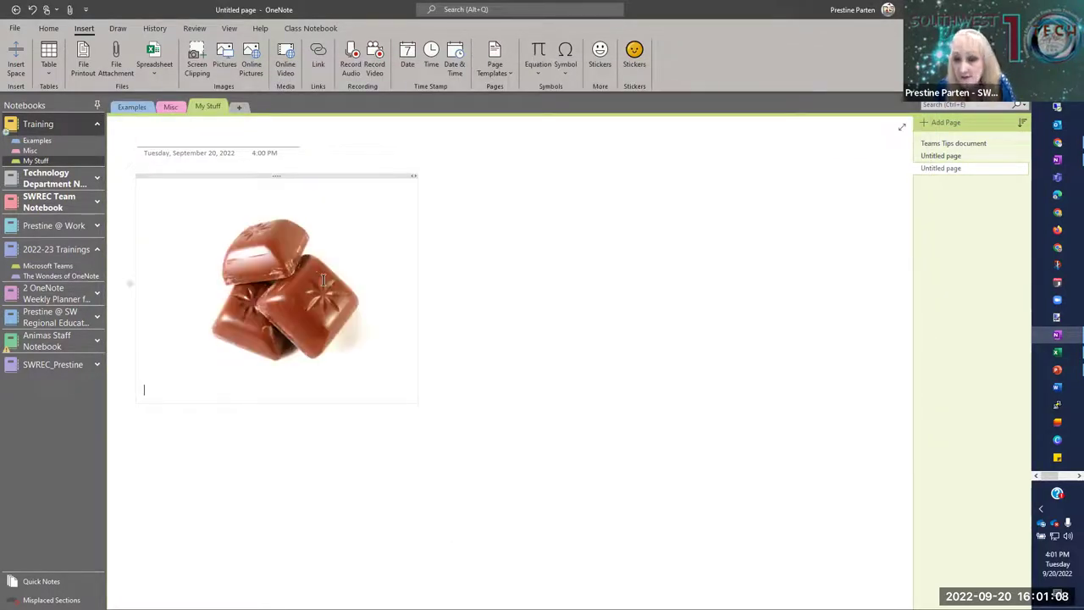
- View the online video insertion dialog, cancel it, and look through the YouTube and TikTok page in the Misc section
click(286, 68)
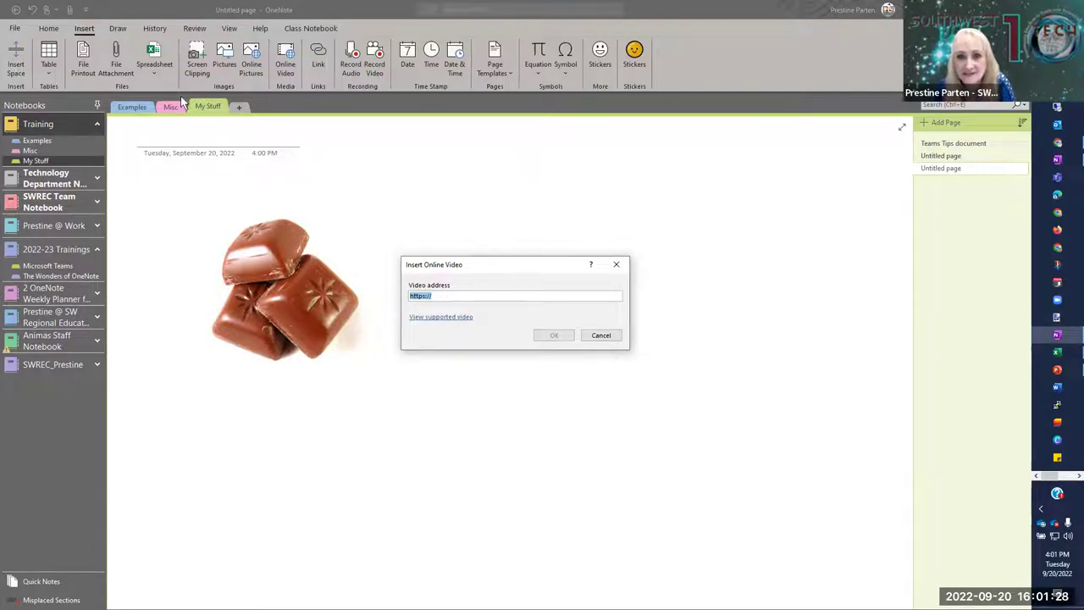
click(601, 336)
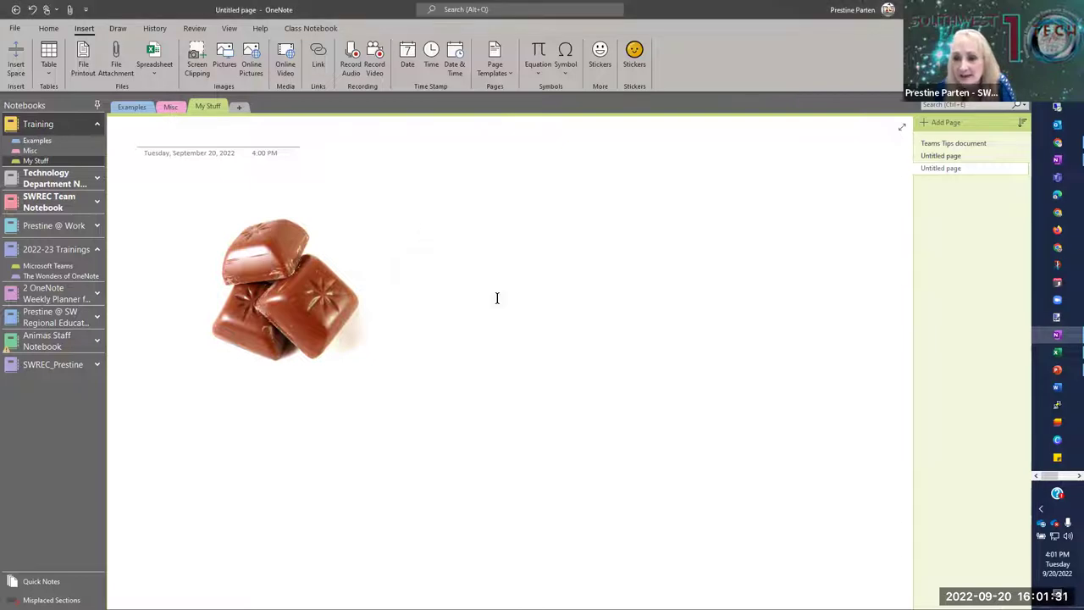
click(170, 107)
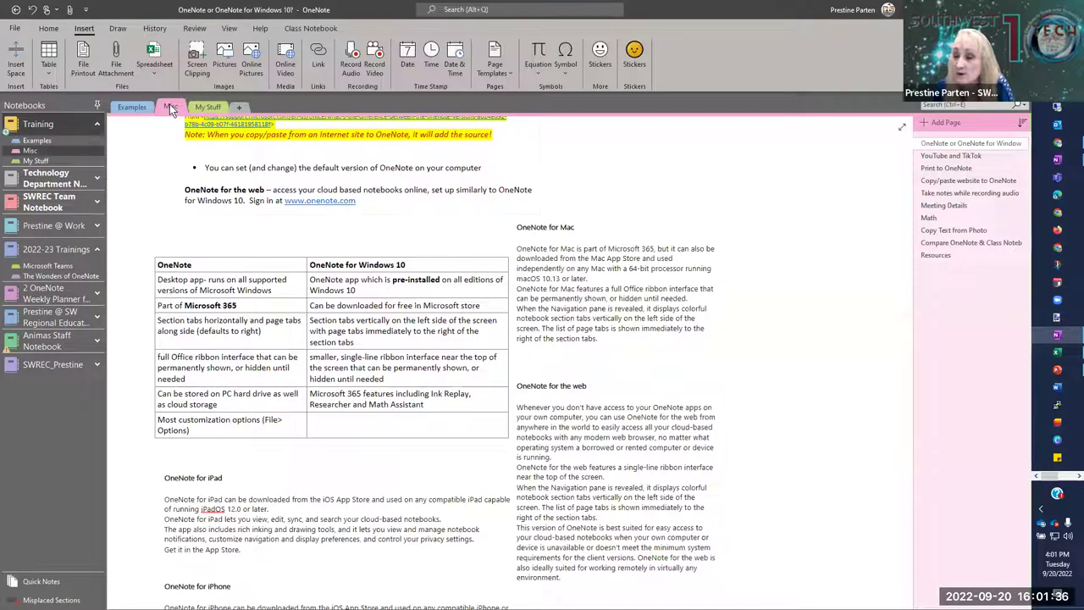
click(940, 155)
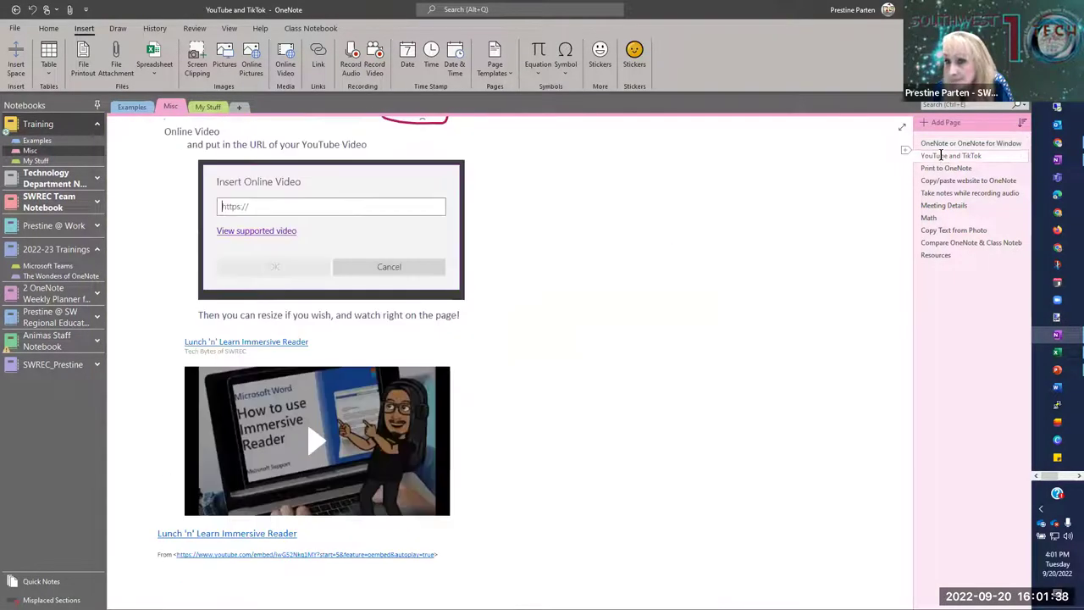
scroll(636, 269, up, 2)
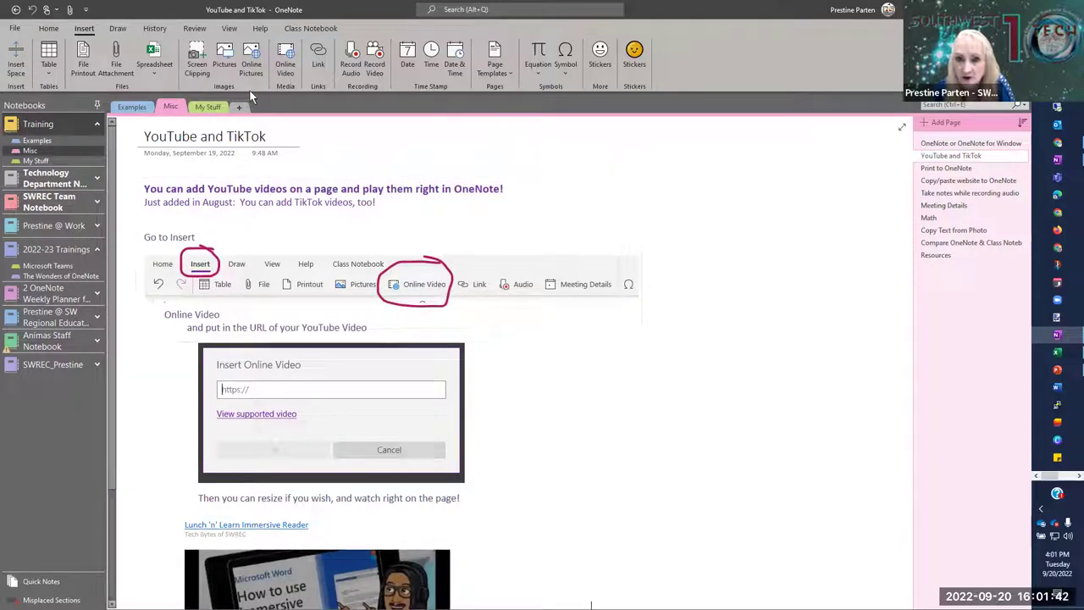
scroll(786, 375, down, 3)
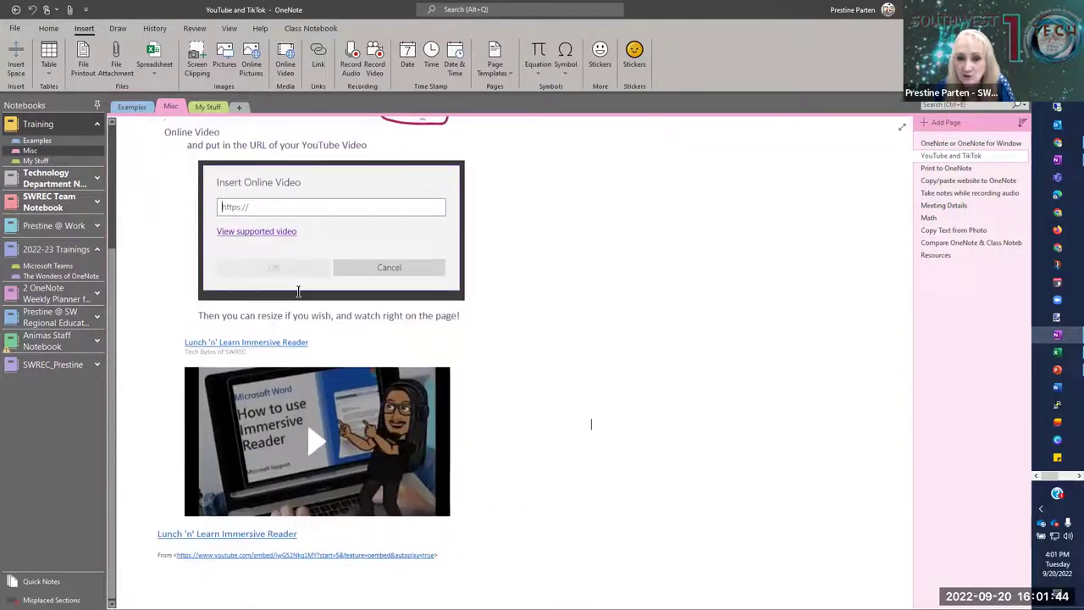
scroll(693, 308, down, 3)
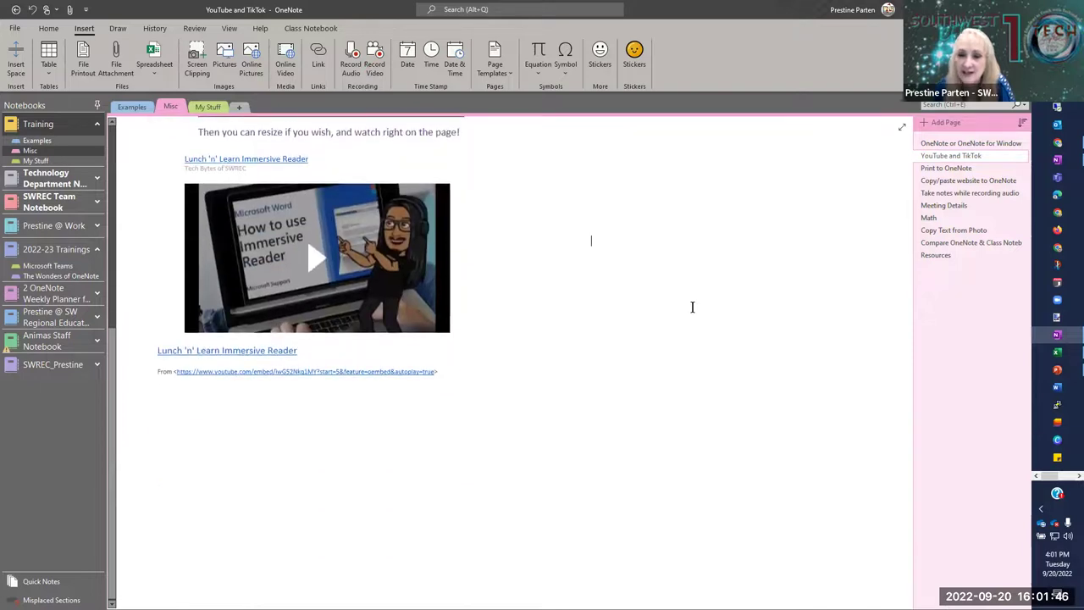
scroll(693, 309, up, 2)
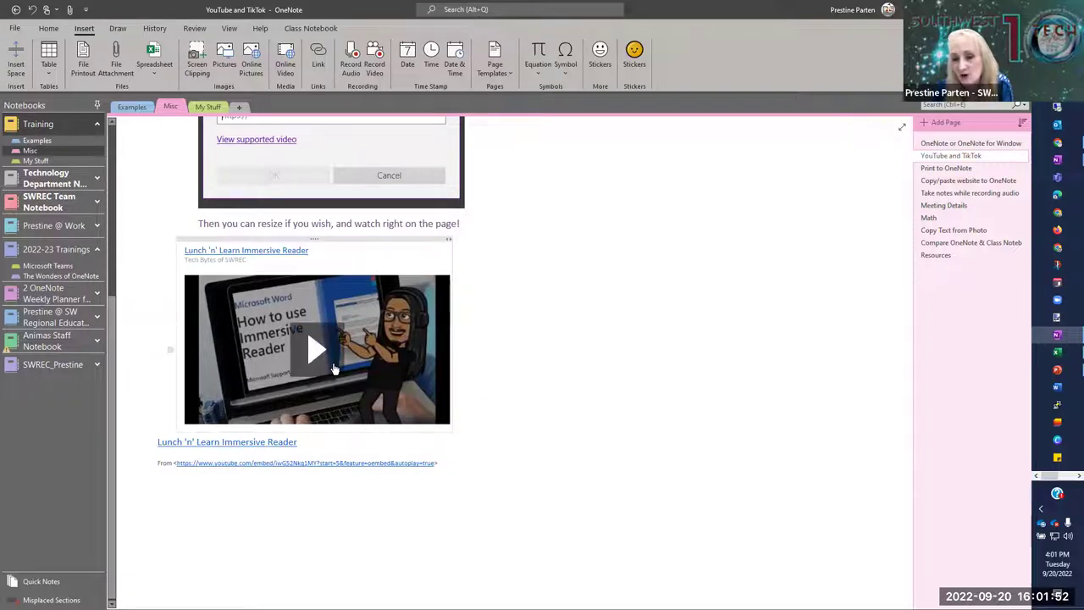
- Play the embedded Lunch 'n' Learn Immersive Reader video briefly on the page and pause it
click(311, 352)
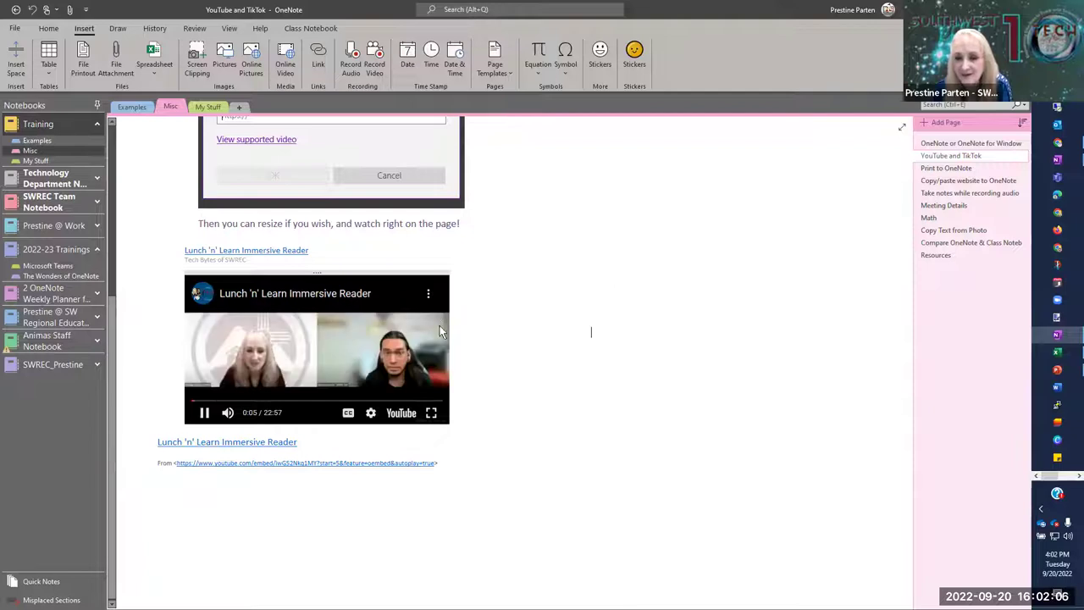
click(205, 414)
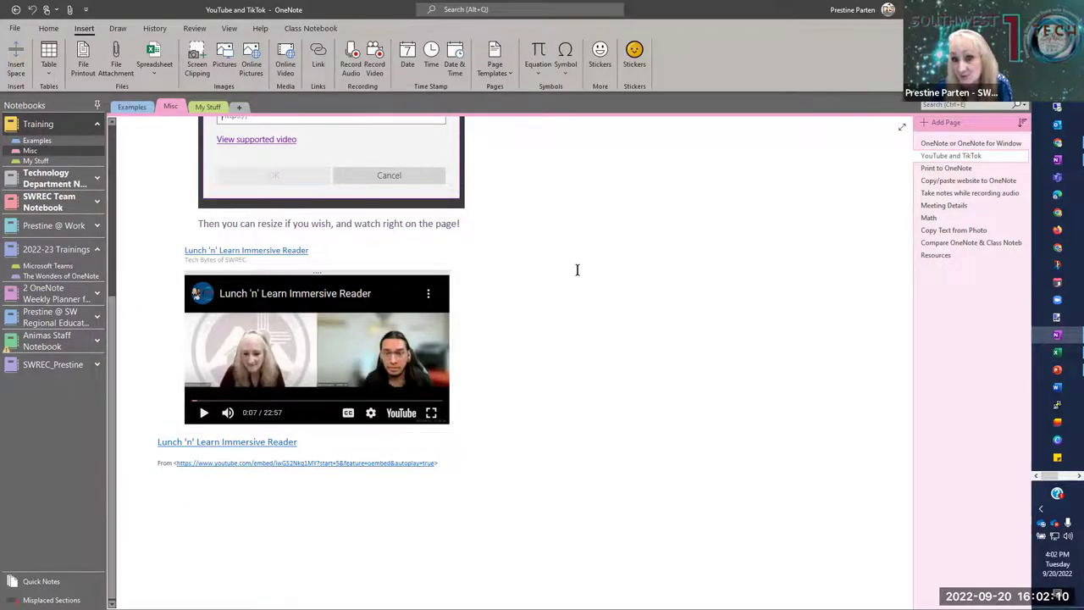
scroll(574, 268, up, 3)
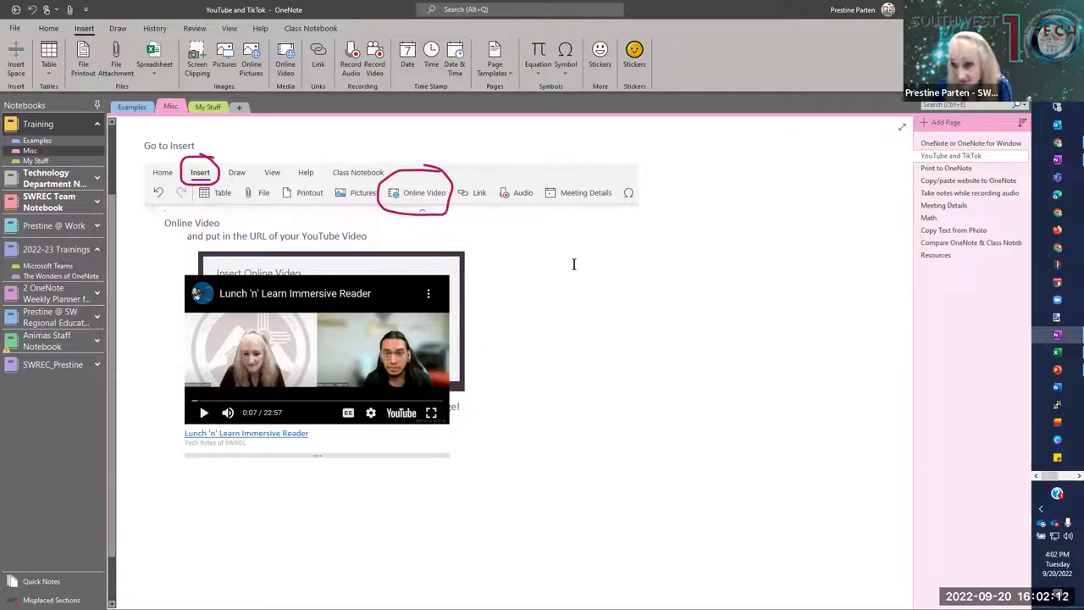
- Start a link on the chocolate picture page in My Stuff and set its display text to "Tech Bytes"
click(214, 107)
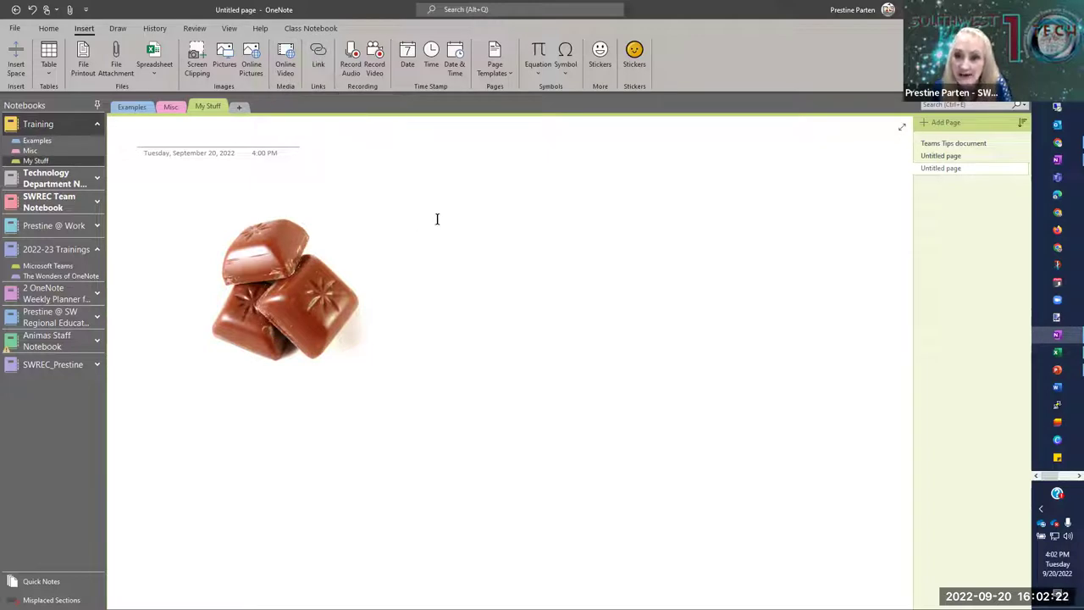
click(317, 53)
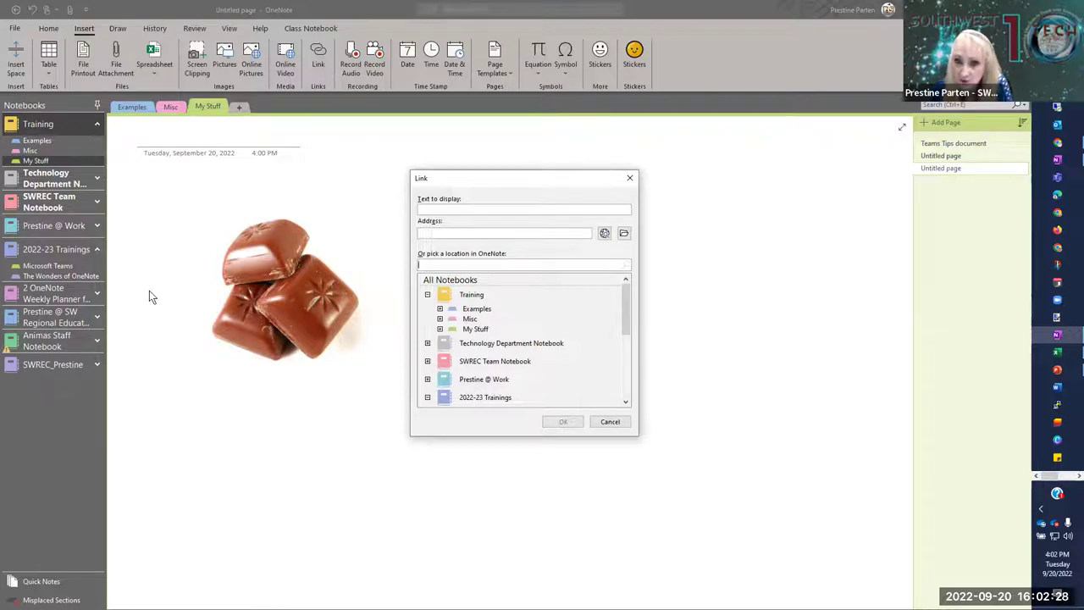
scroll(508, 326, down, 1)
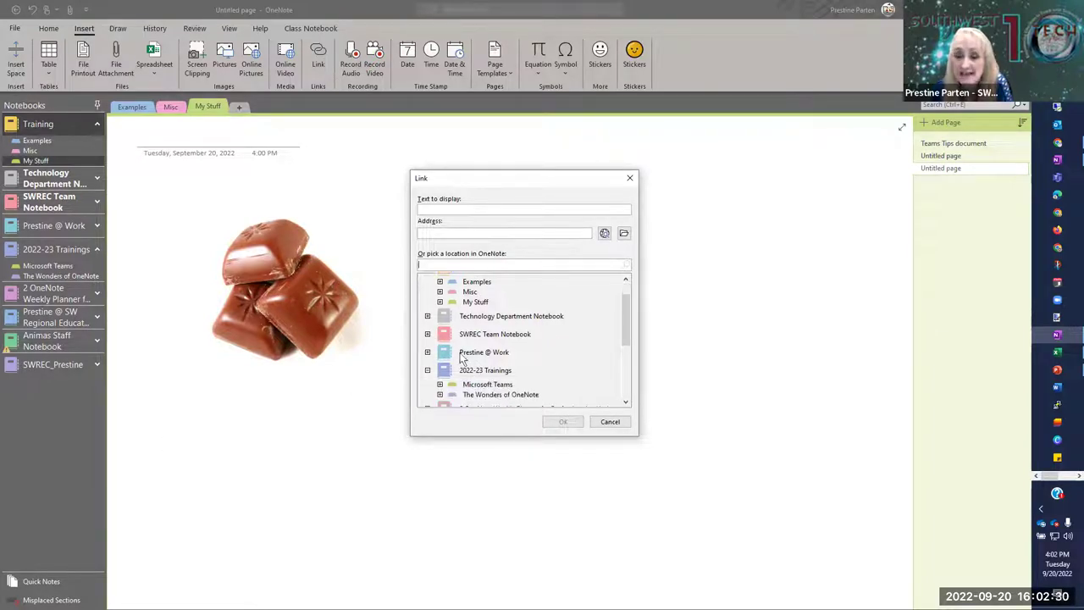
scroll(546, 352, down, 3)
scroll(542, 351, up, 4)
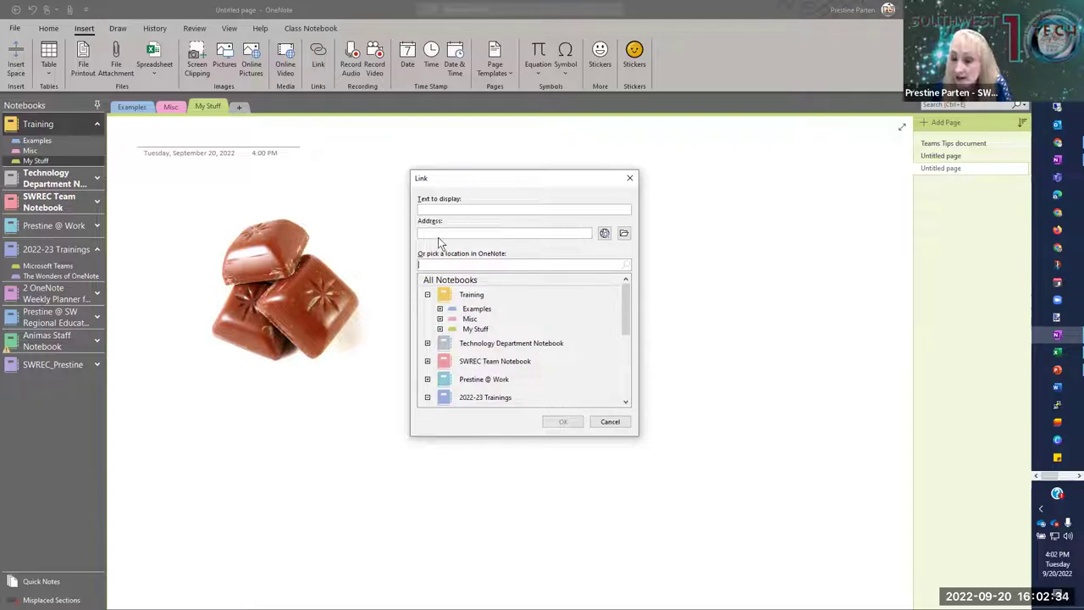
click(437, 210)
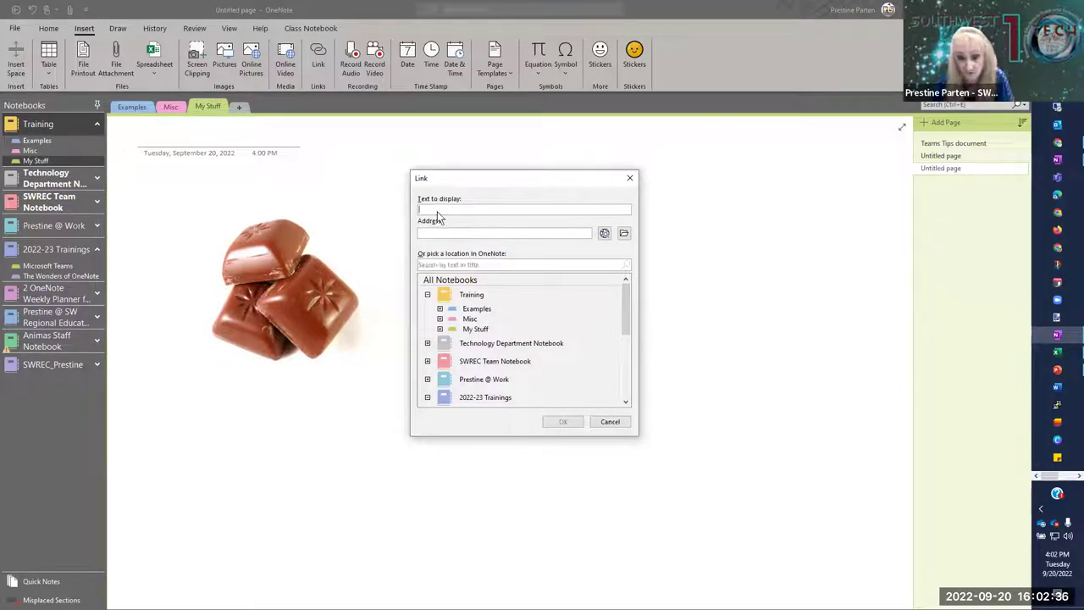
text(Tech Bytes)
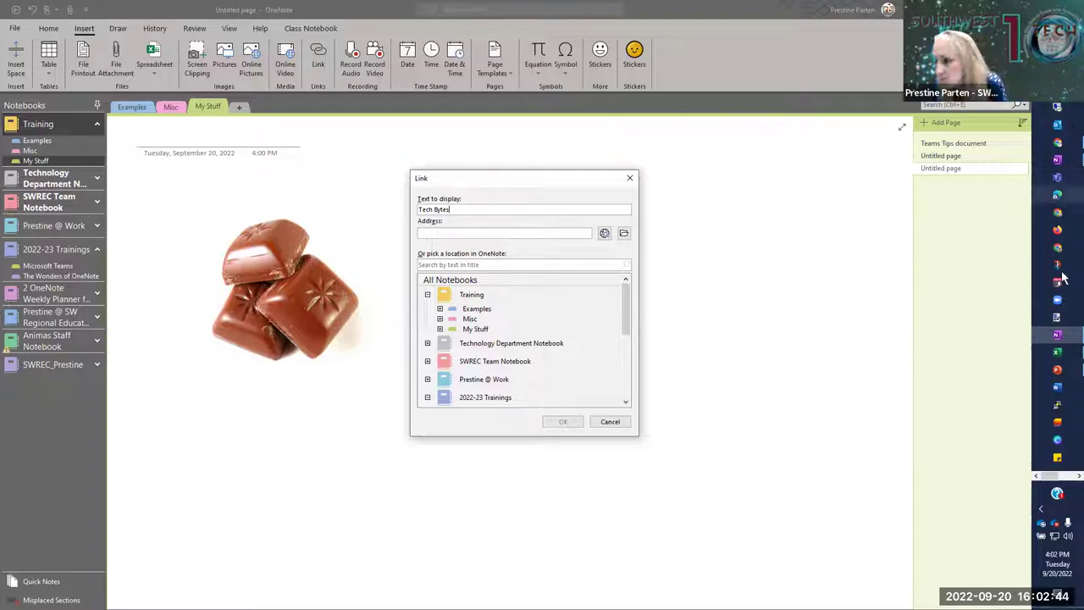
- Copy the Tech Bytes of SWREC YouTube channel address from Chrome and insert the link in OneNote with that address
click(1057, 142)
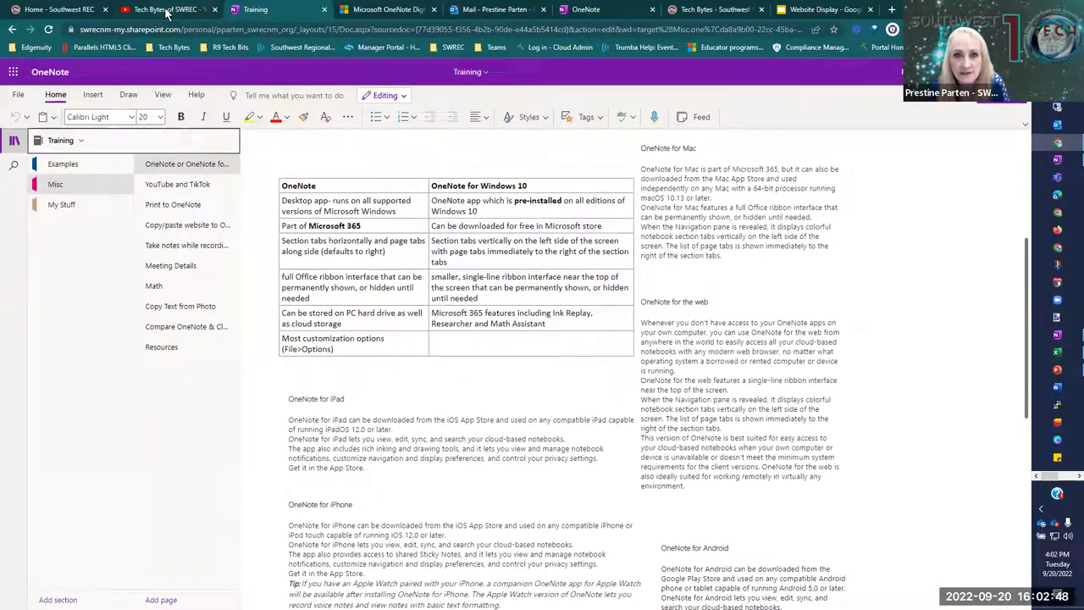
click(167, 10)
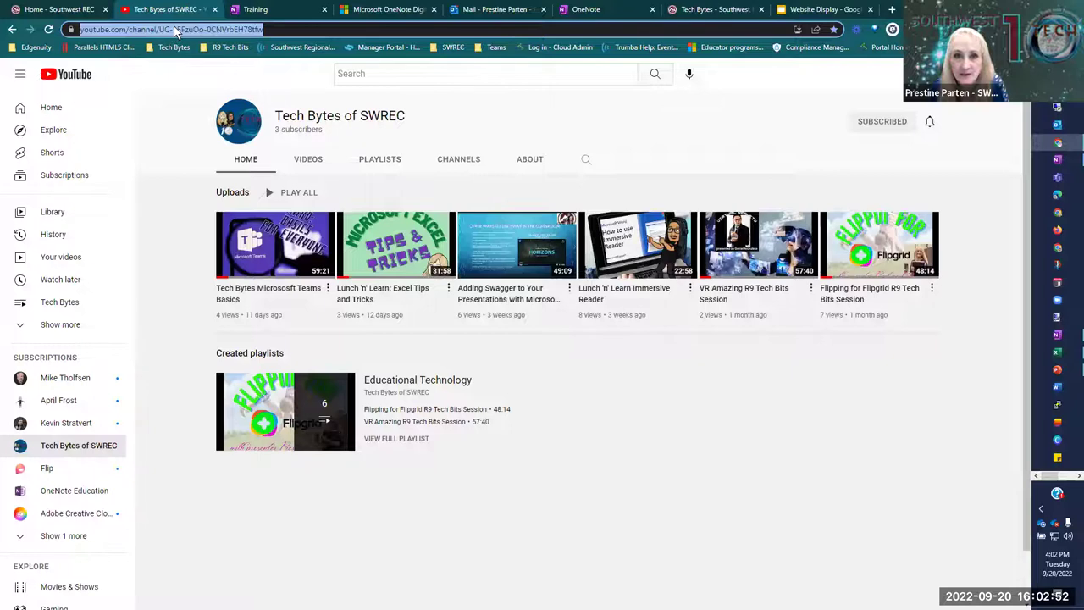
right_click(176, 31)
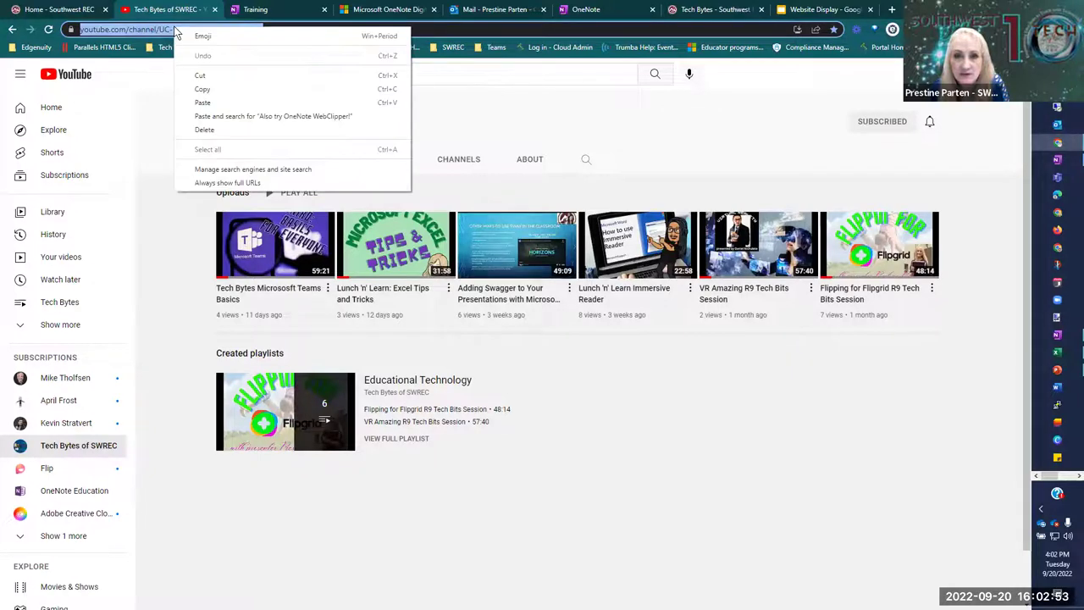
click(218, 88)
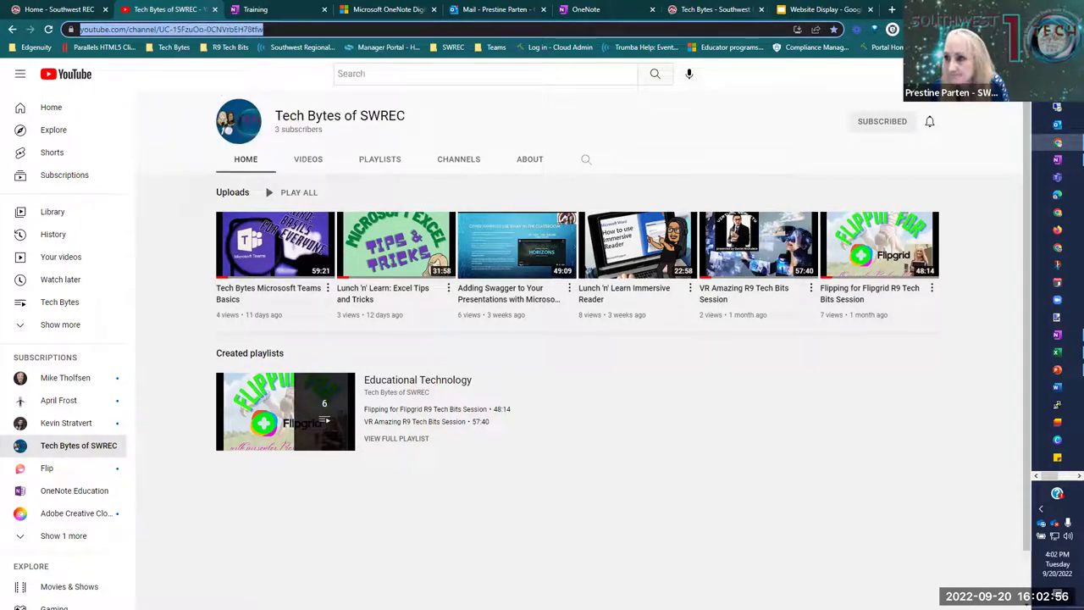
key(alt+Tab)
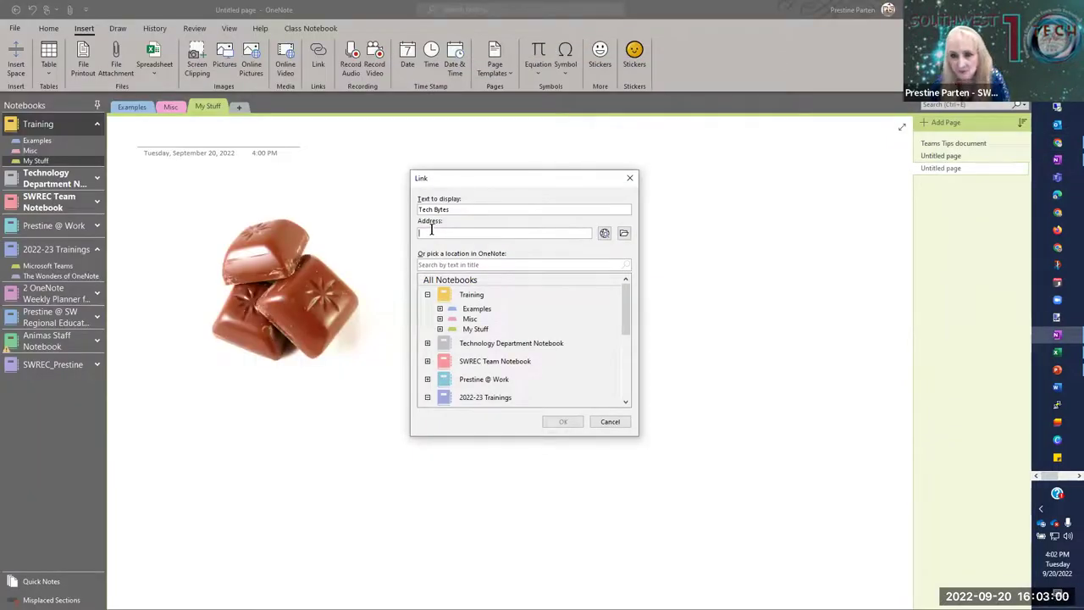
key(ctrl+v)
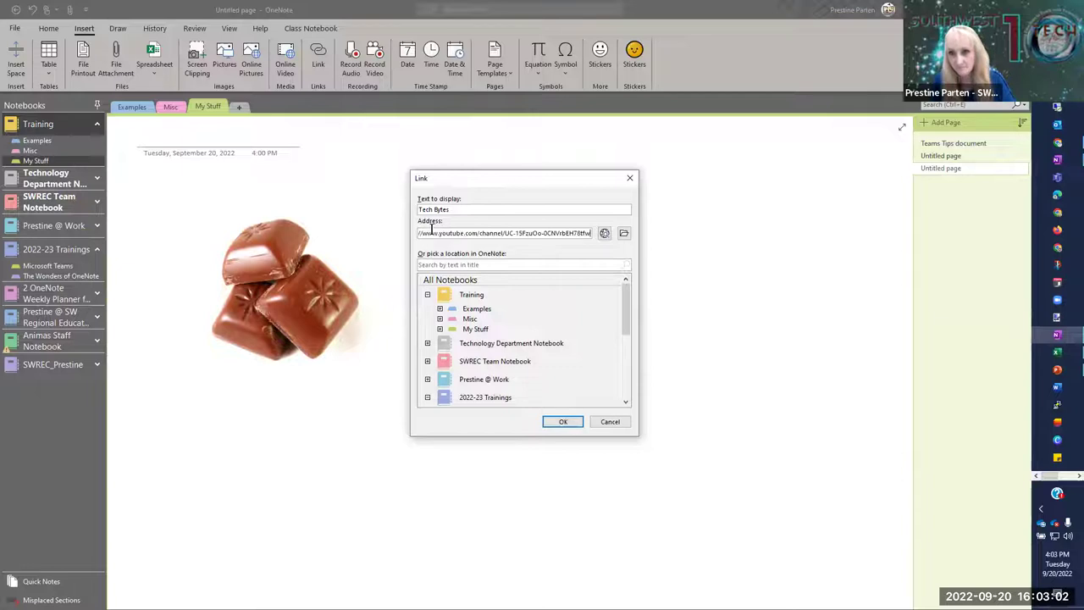
click(564, 421)
- Write "Videos on the page" below the Tech Bytes link and link that text to the YouTube and TikTok page in Misc
click(509, 254)
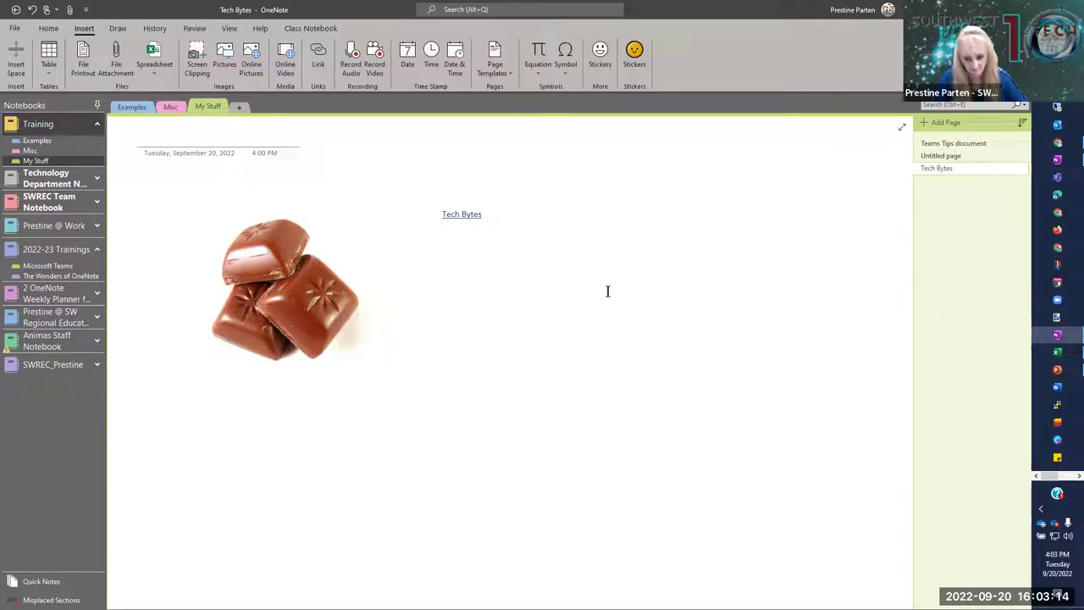
text(Videos)
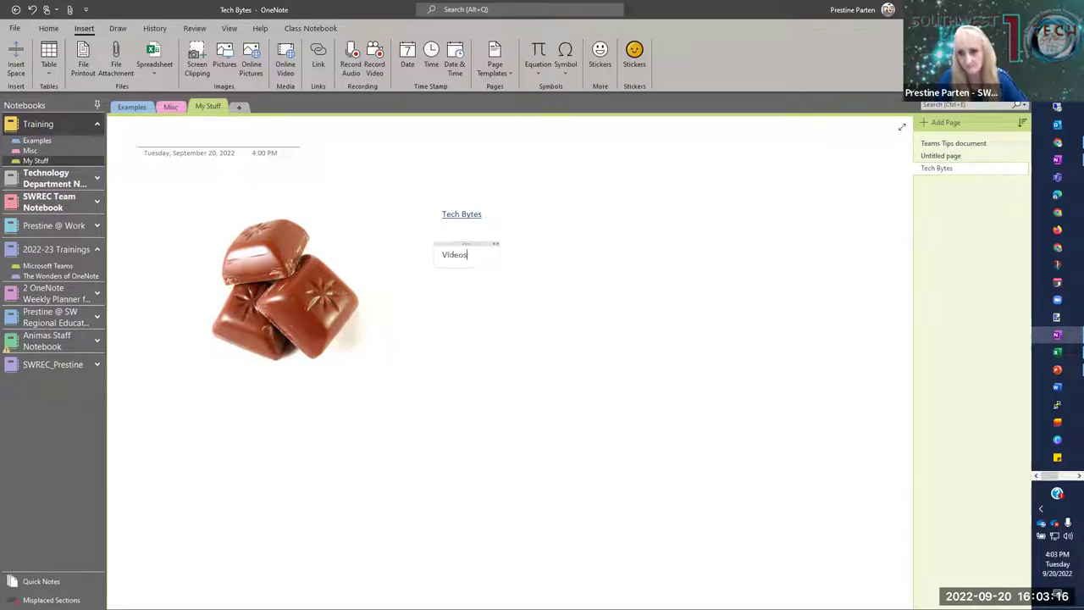
text( on the page)
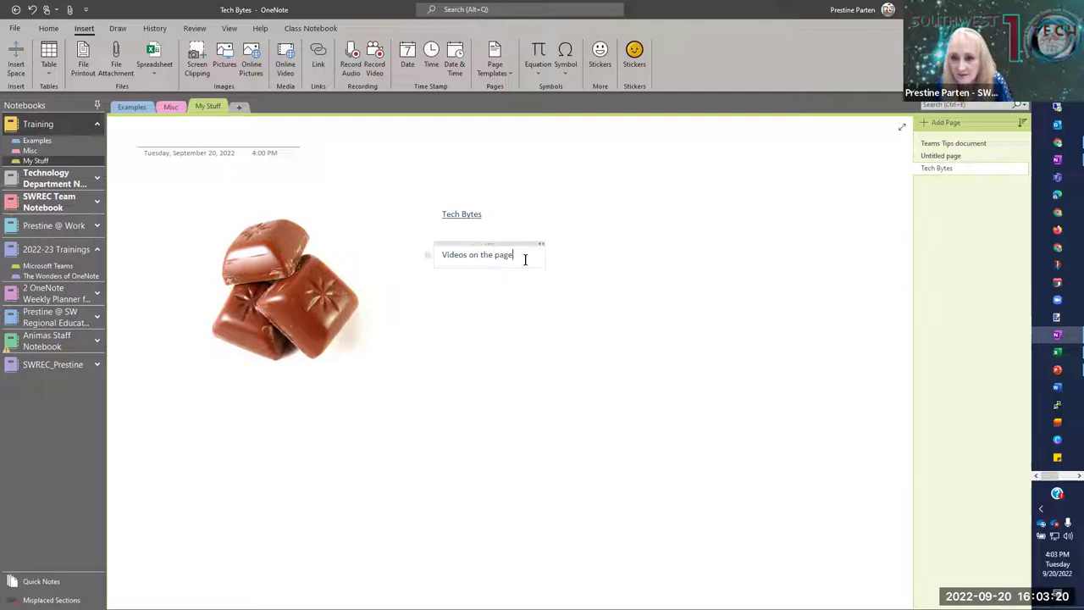
drag(523, 256, 438, 255)
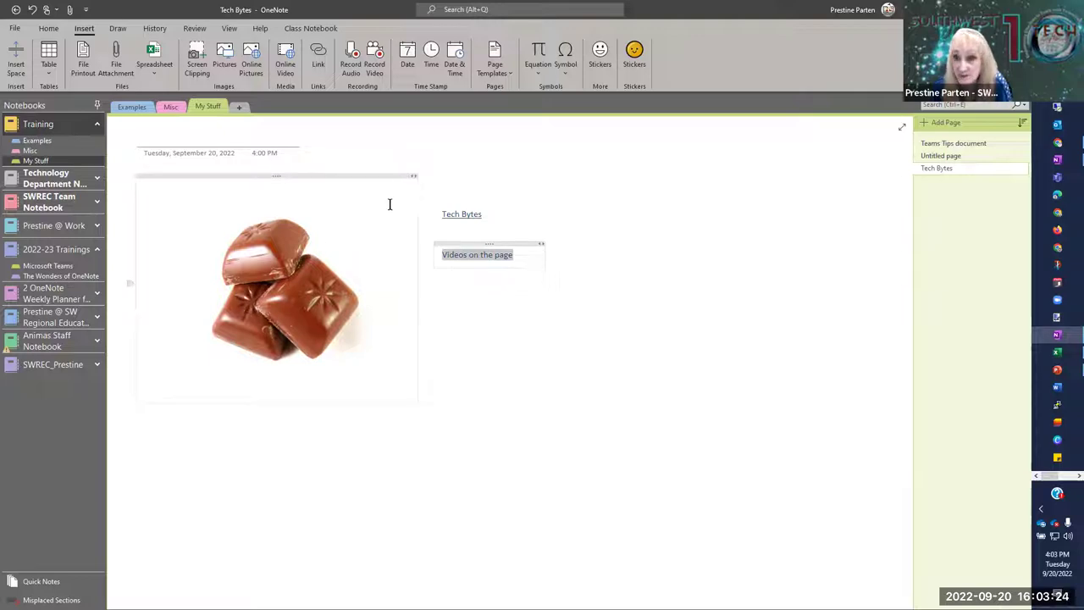
click(318, 61)
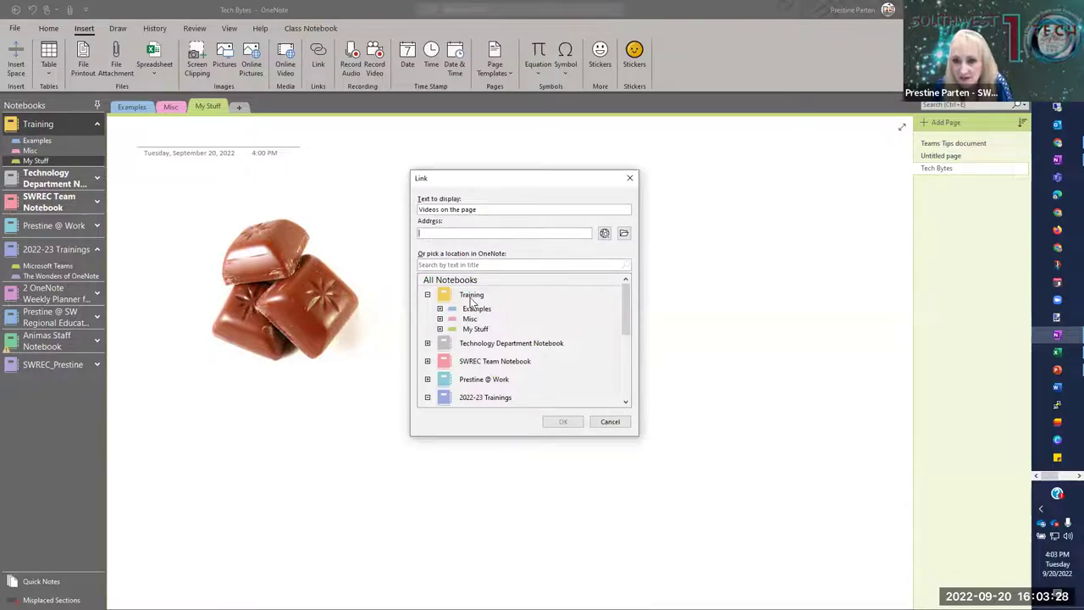
click(440, 319)
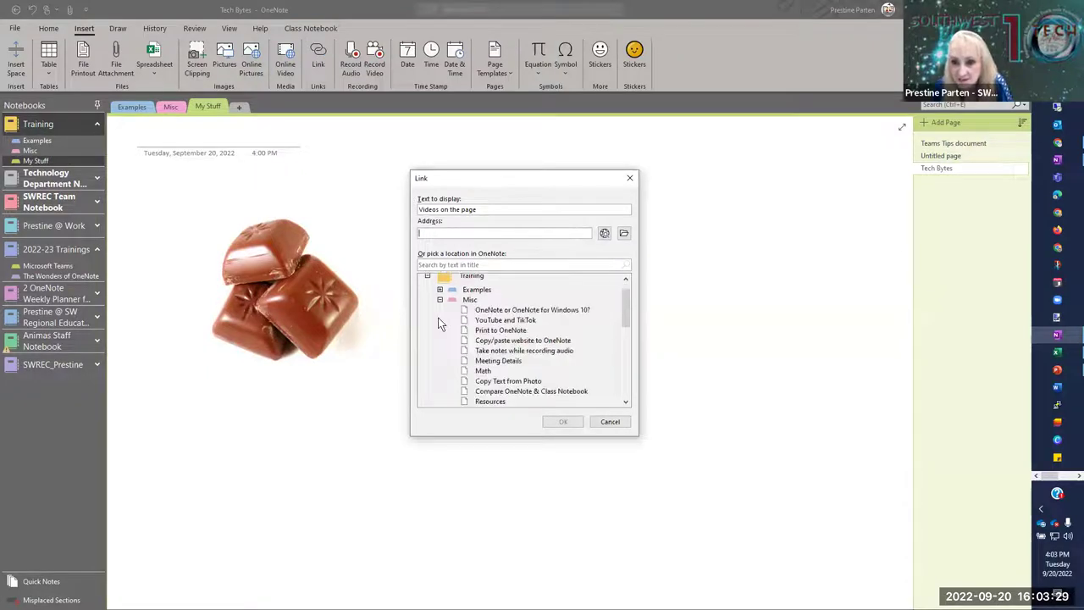
click(489, 322)
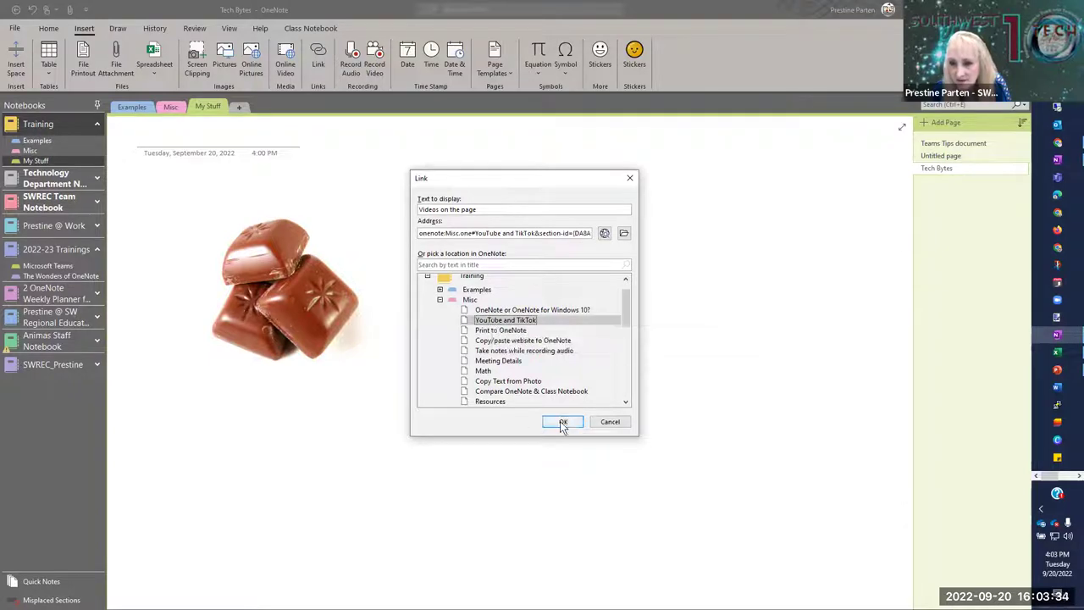
key(Return)
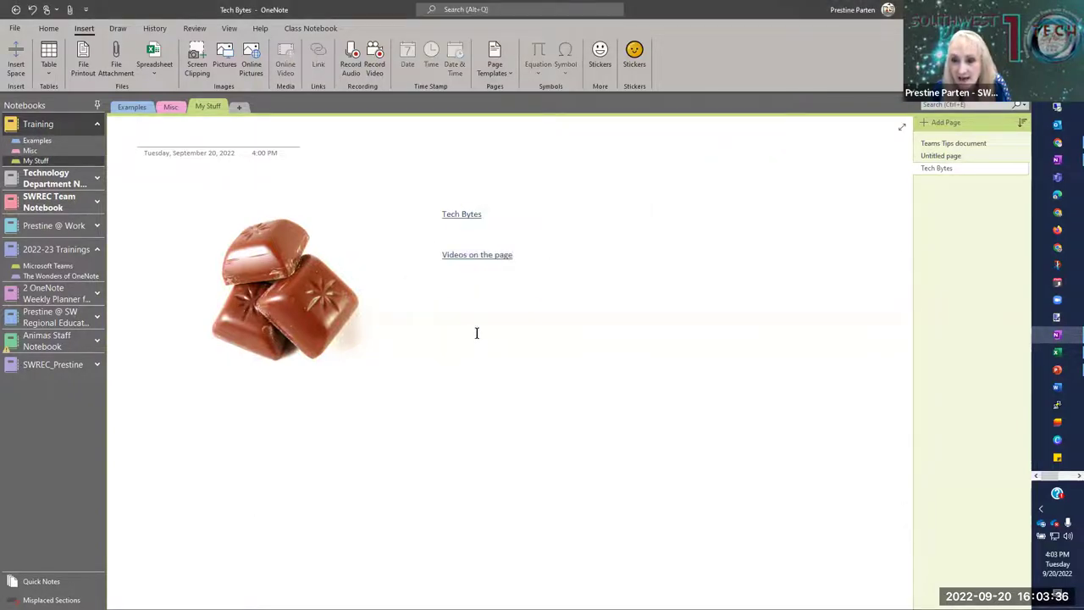
- Follow the "Videos on the page" link to test it, and look at the Take notes while recording audio page in Misc
click(471, 255)
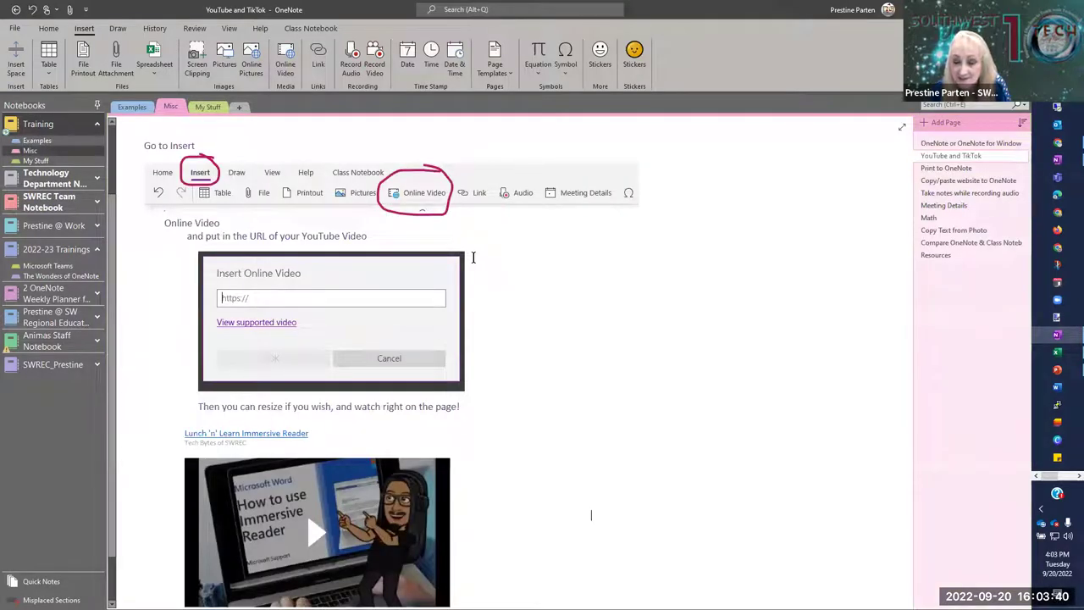
click(210, 106)
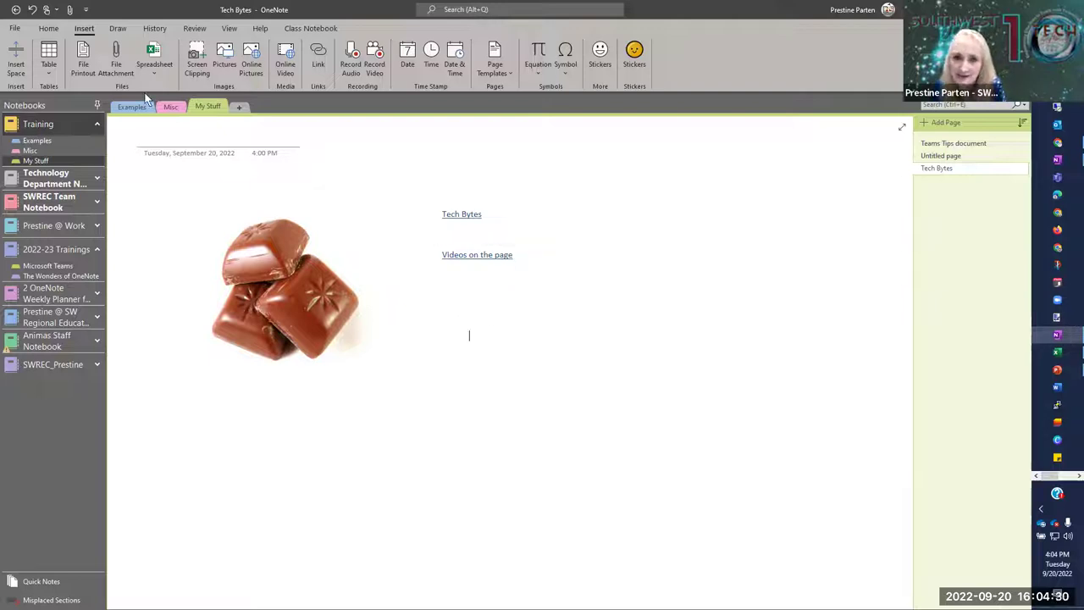
click(170, 107)
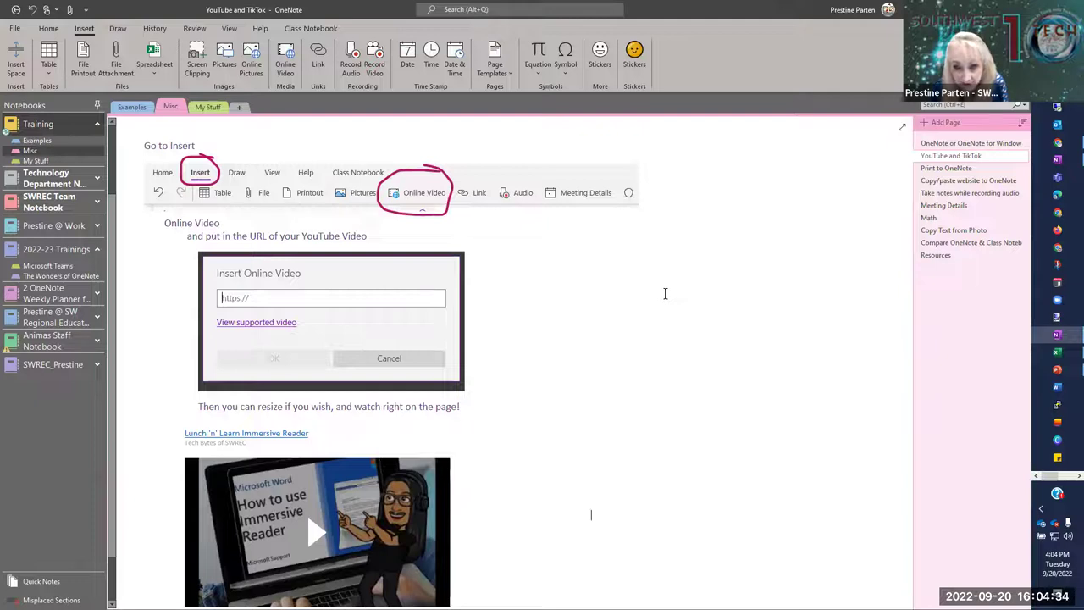
click(946, 194)
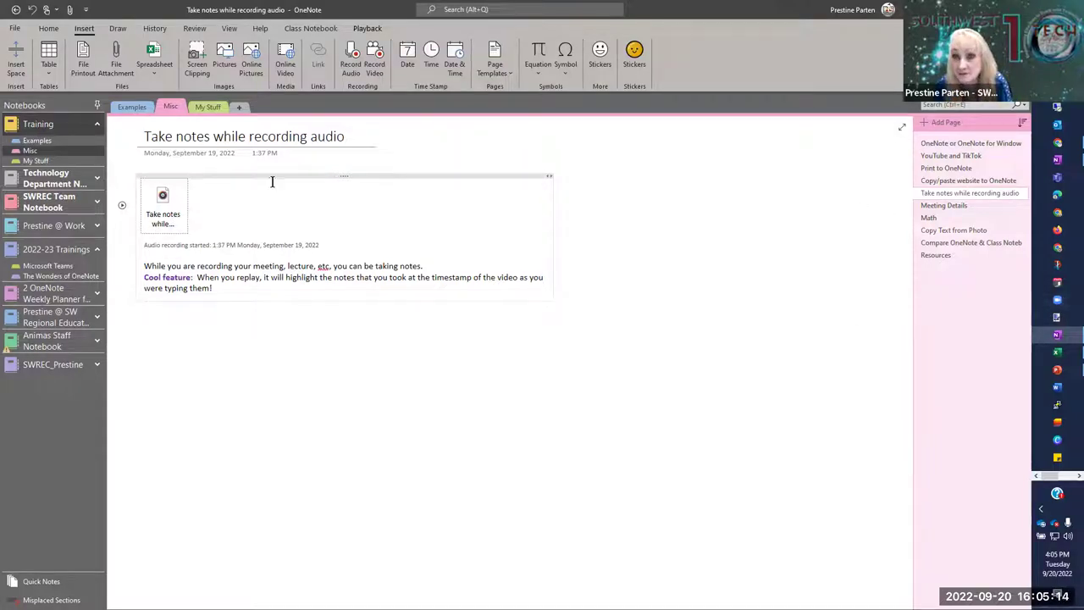
- Return to the My Stuff section and add a new blank page
click(208, 107)
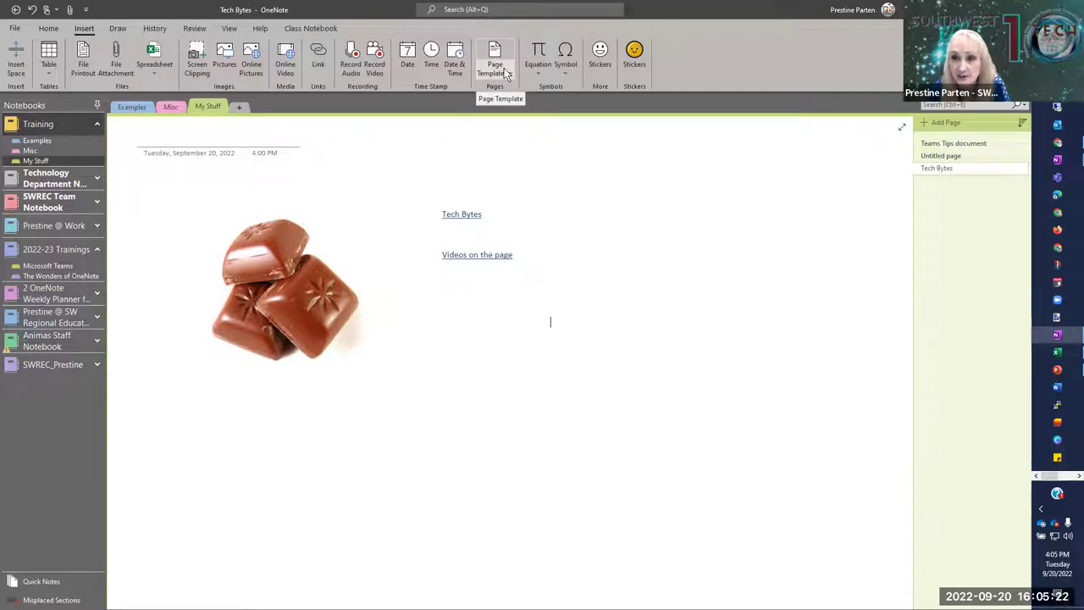
click(551, 322)
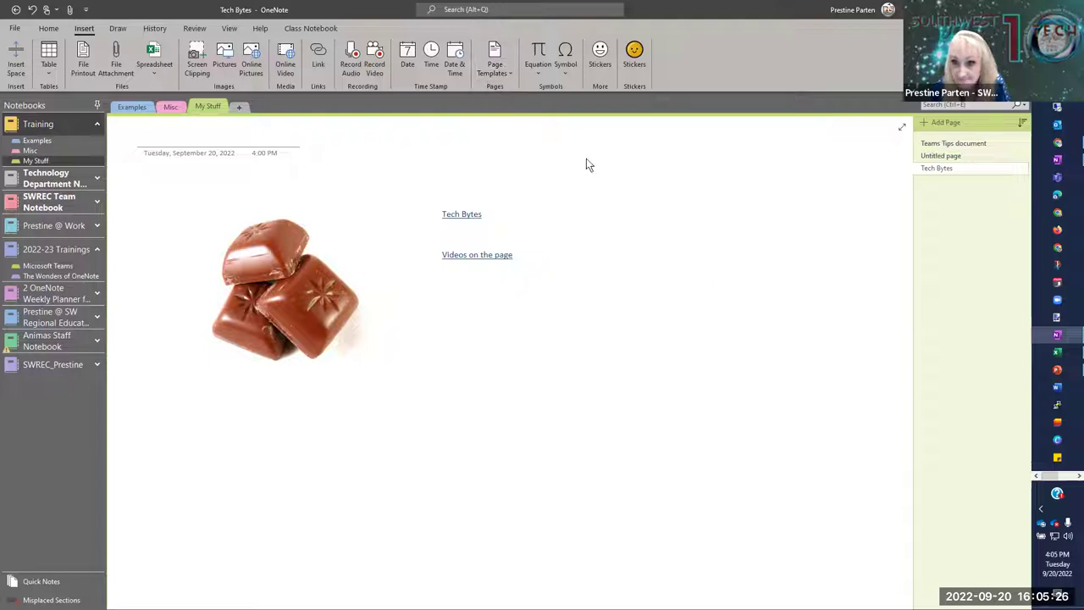
click(925, 122)
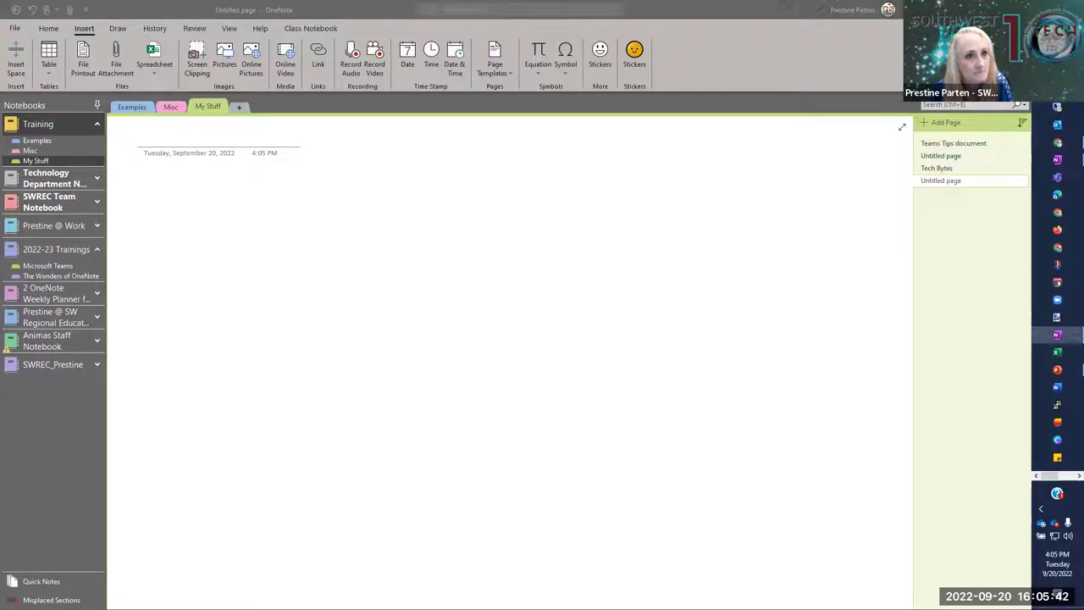
- Check the Training notebook's sections in OneNote for Windows 10, and sync the notebook from desktop OneNote
key(alt+Tab)
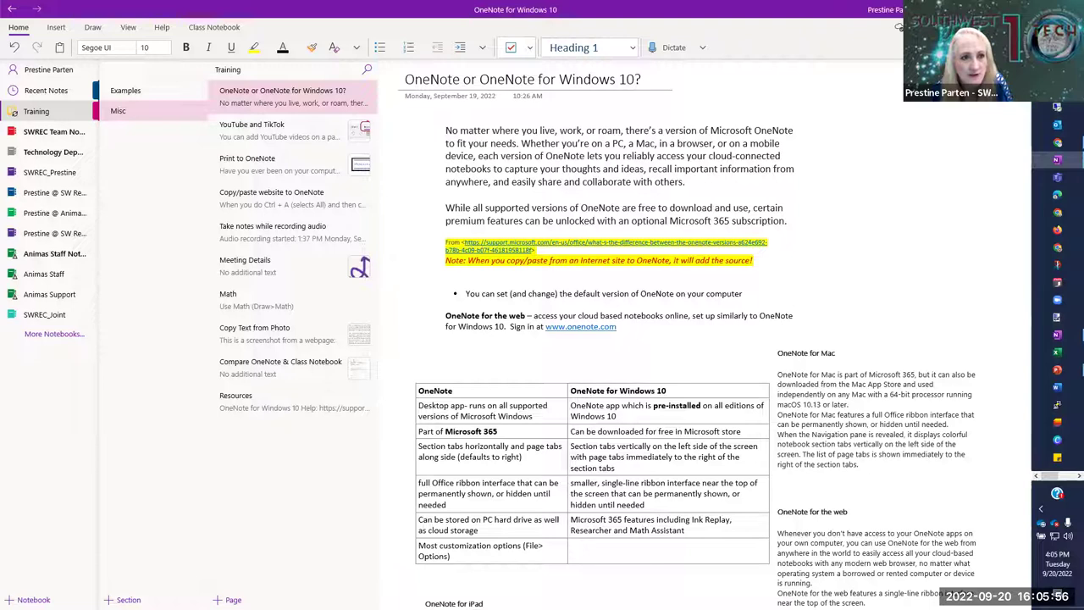
key(alt+Tab)
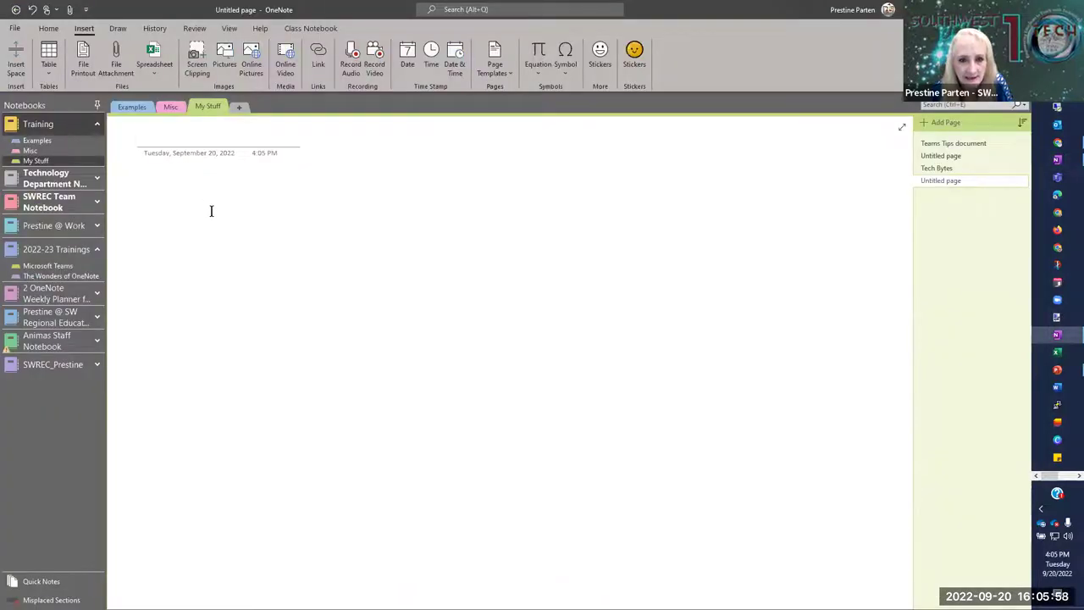
right_click(37, 128)
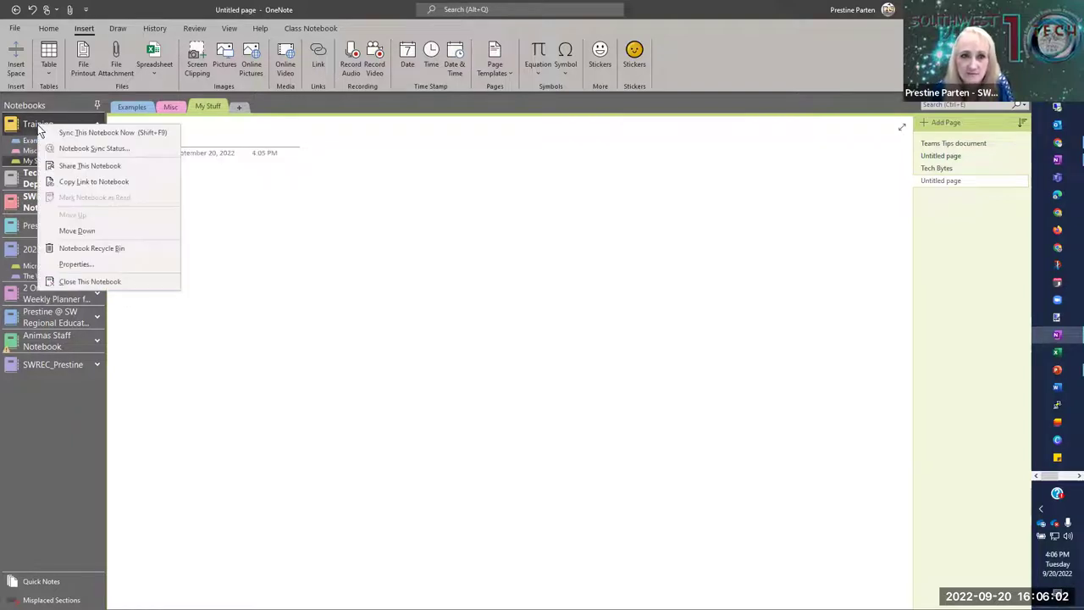
click(97, 133)
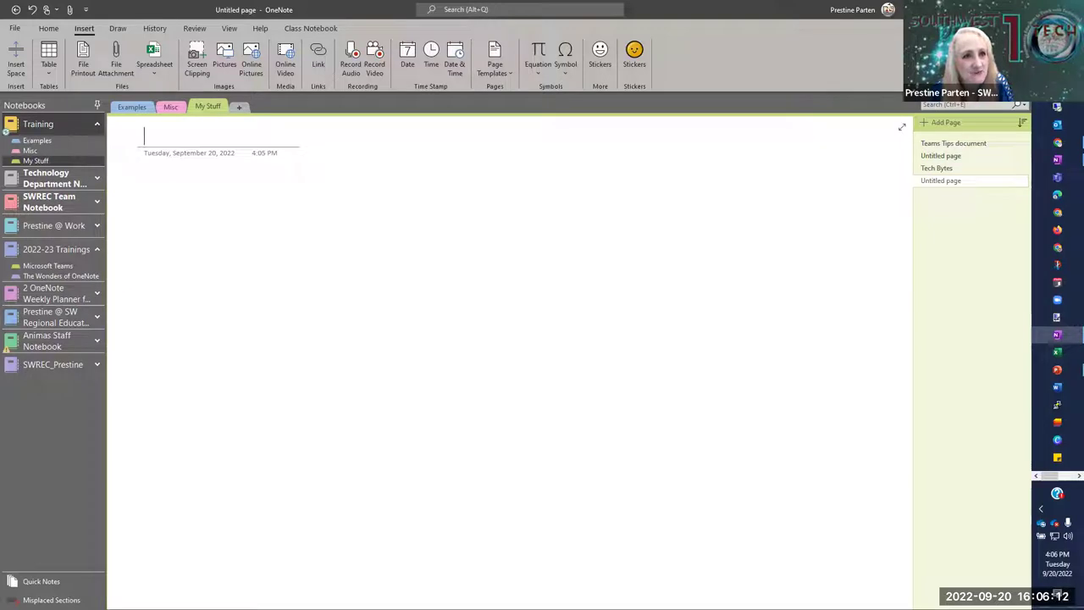
- Switch to OneNote for Windows 10 and add a new page to the Training notebook's Misc section
key(alt+Tab)
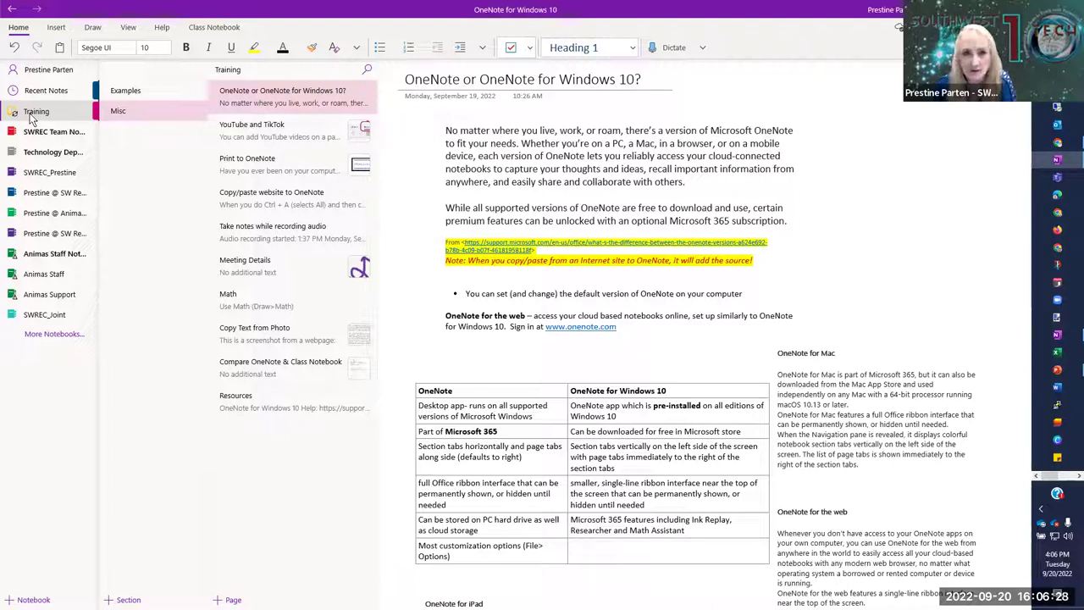
click(121, 96)
click(117, 112)
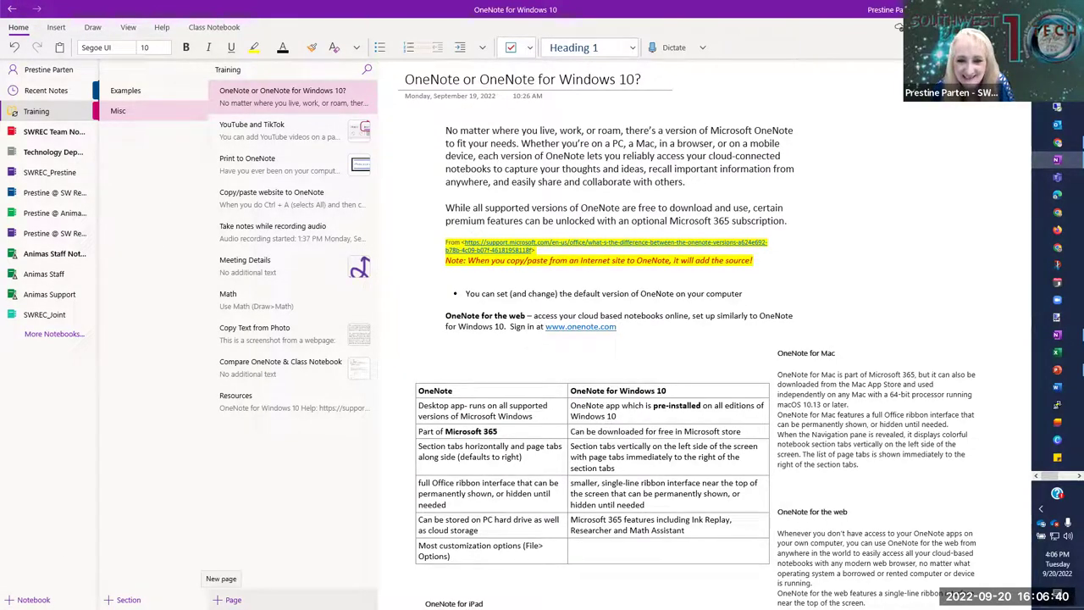
click(227, 600)
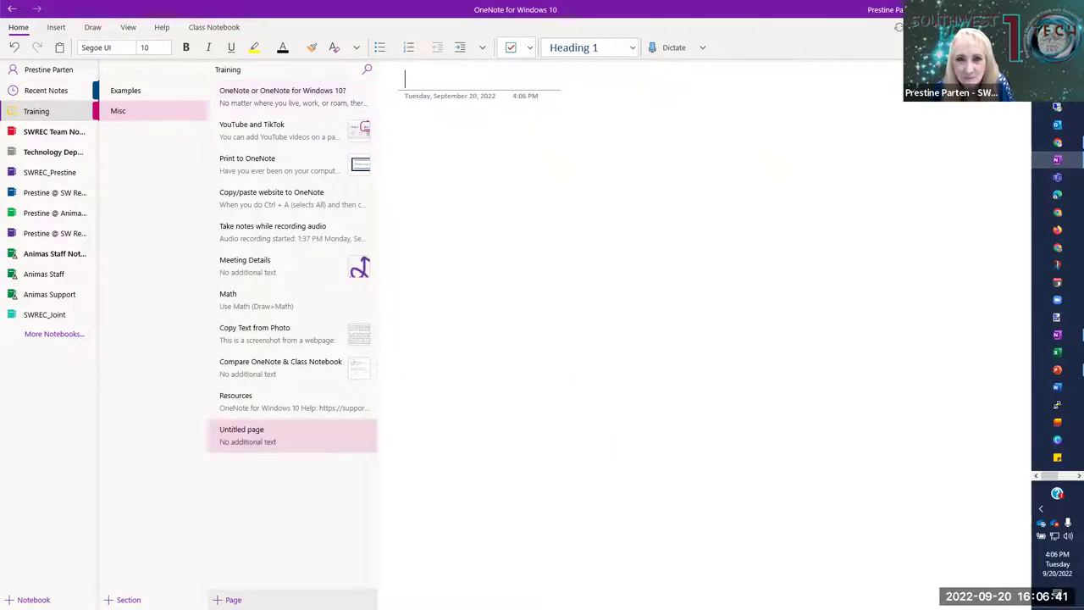
click(248, 437)
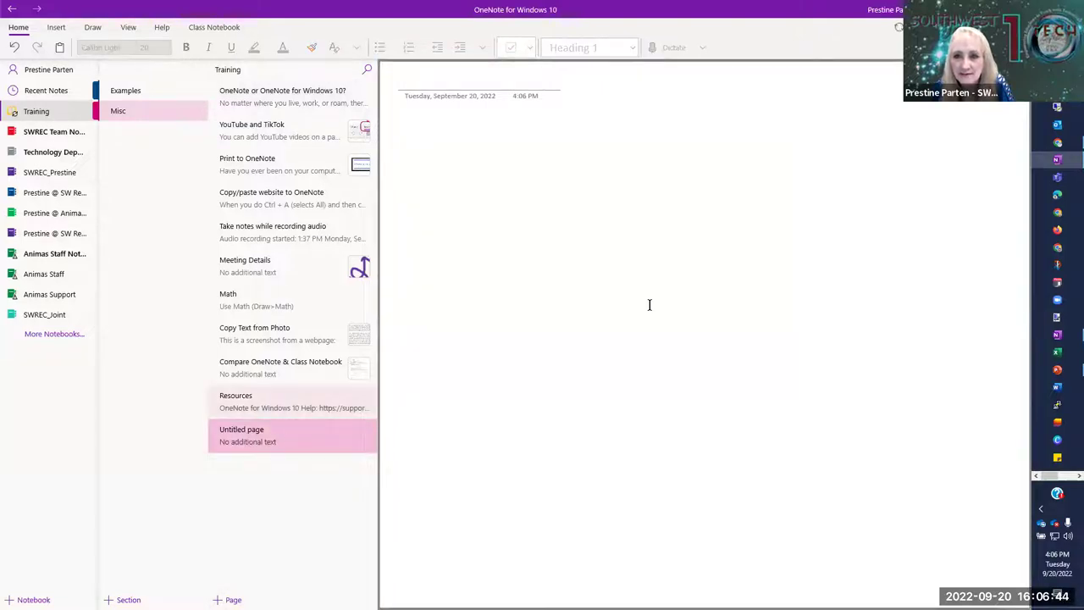
- Give the new page a light blue page color and the narrowest rule lines
click(56, 28)
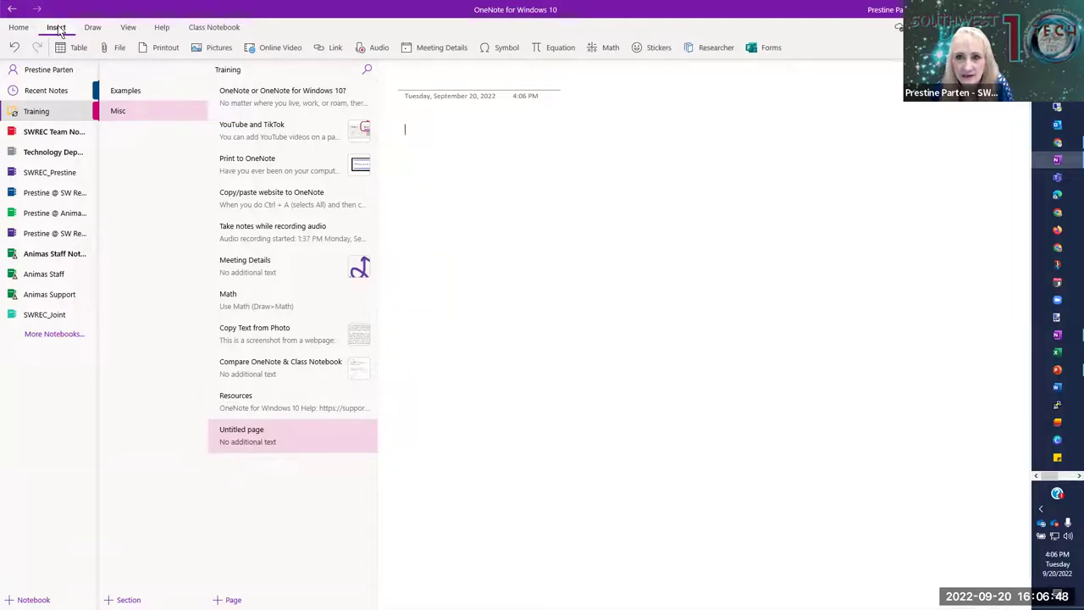
click(128, 28)
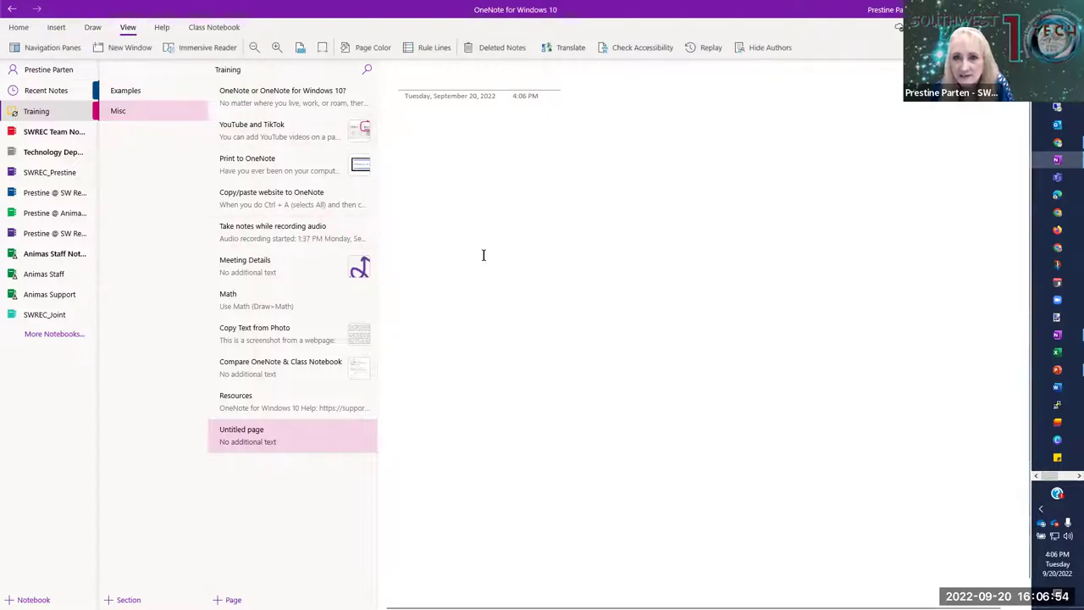
click(360, 44)
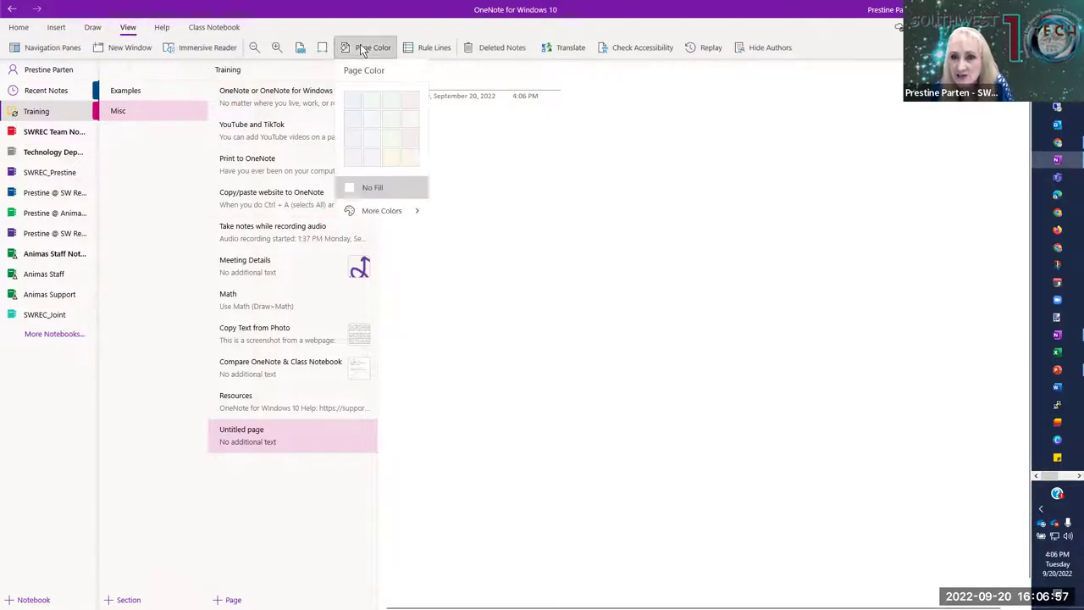
click(355, 96)
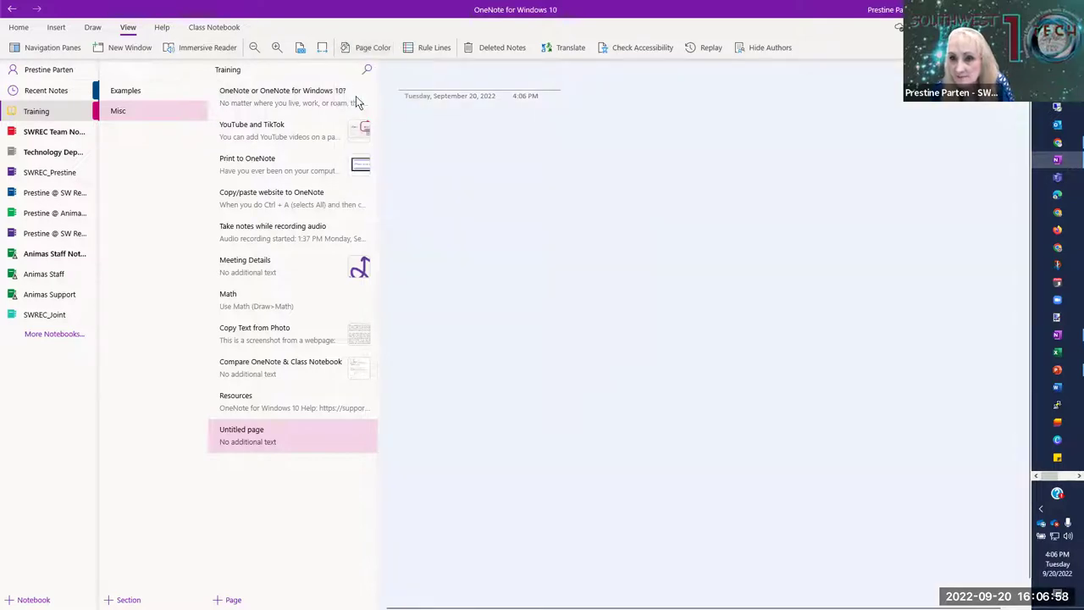
click(438, 48)
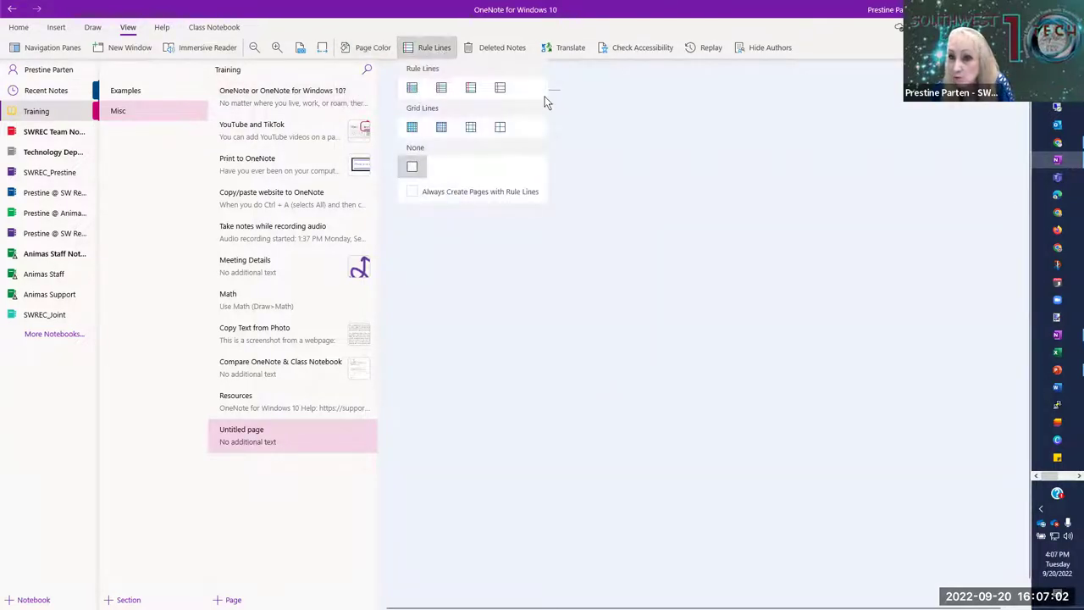
click(412, 91)
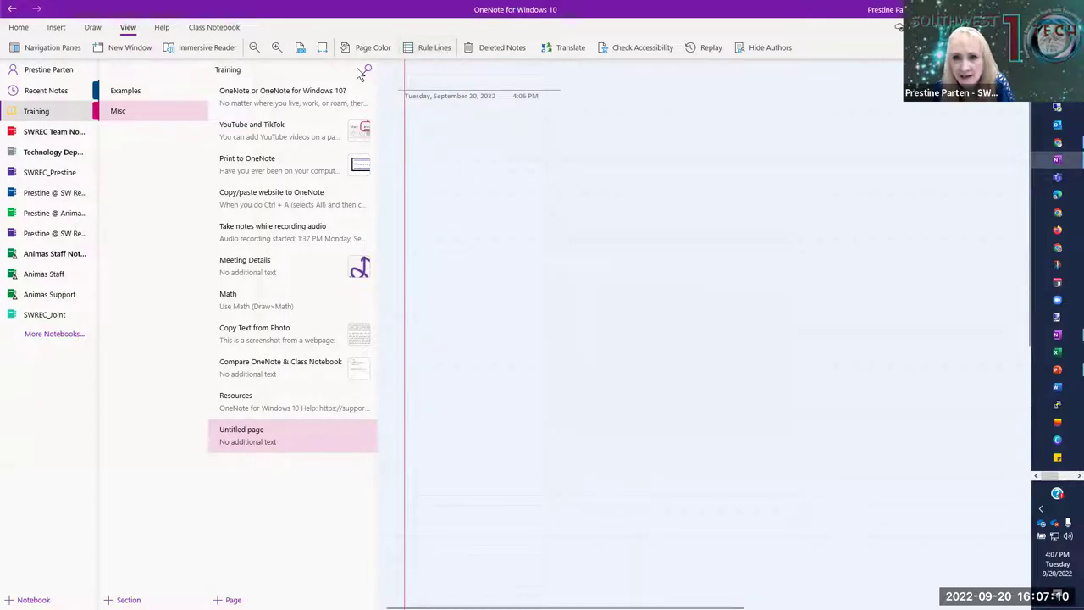
- Reset the page color to No Fill, and try the widest and the second-narrowest rule line spacings
click(373, 47)
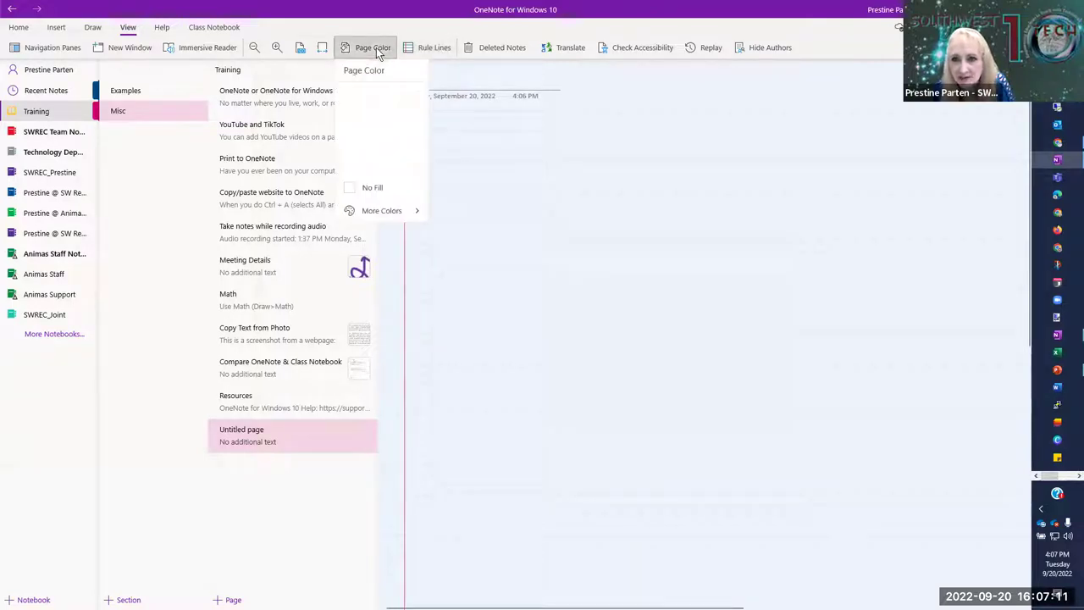
click(352, 188)
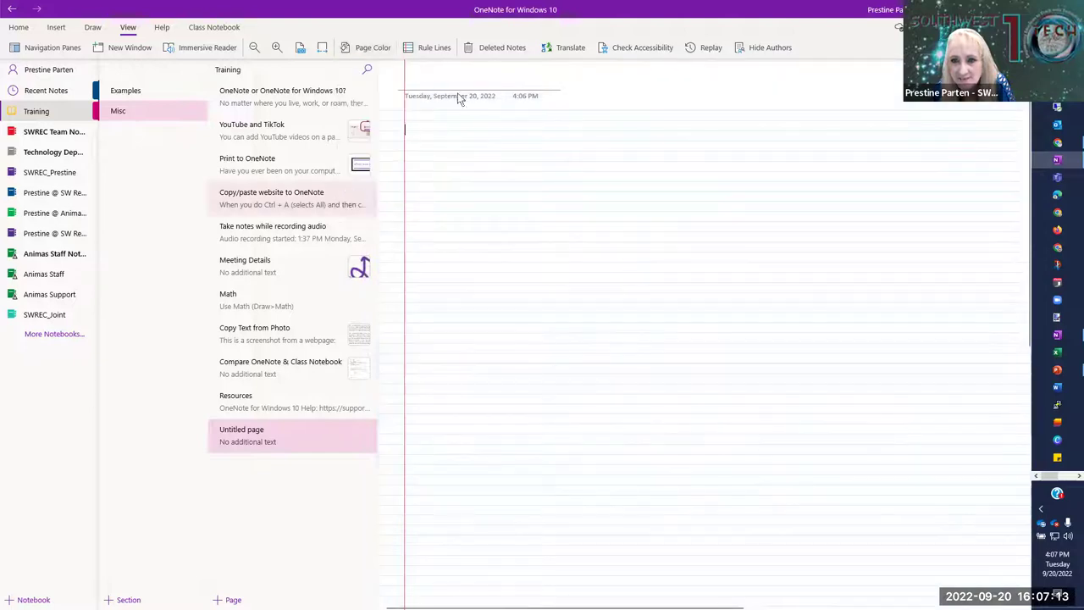
click(437, 51)
click(503, 93)
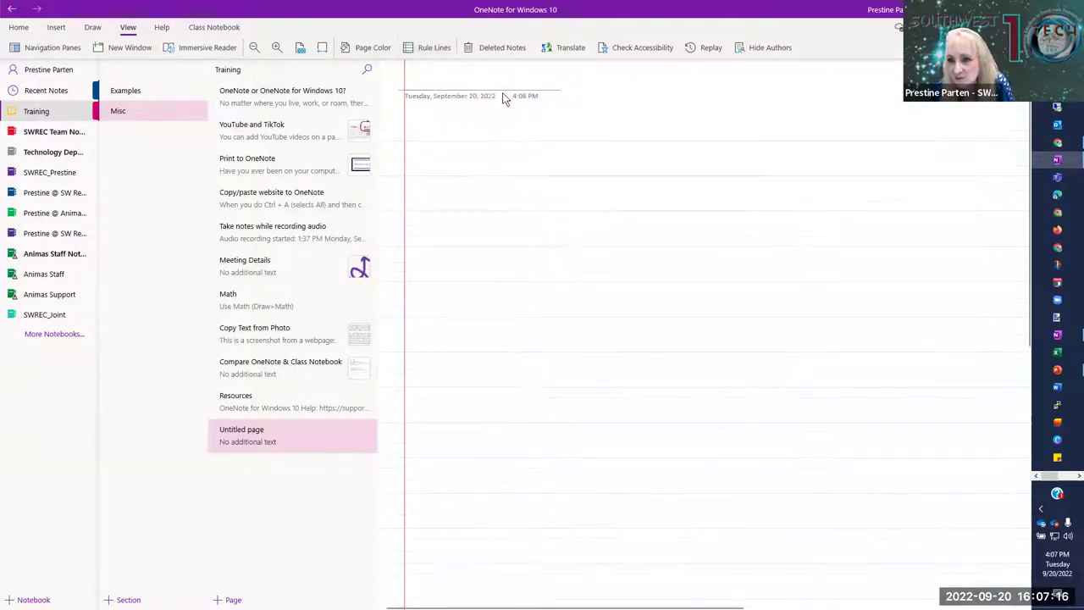
click(436, 48)
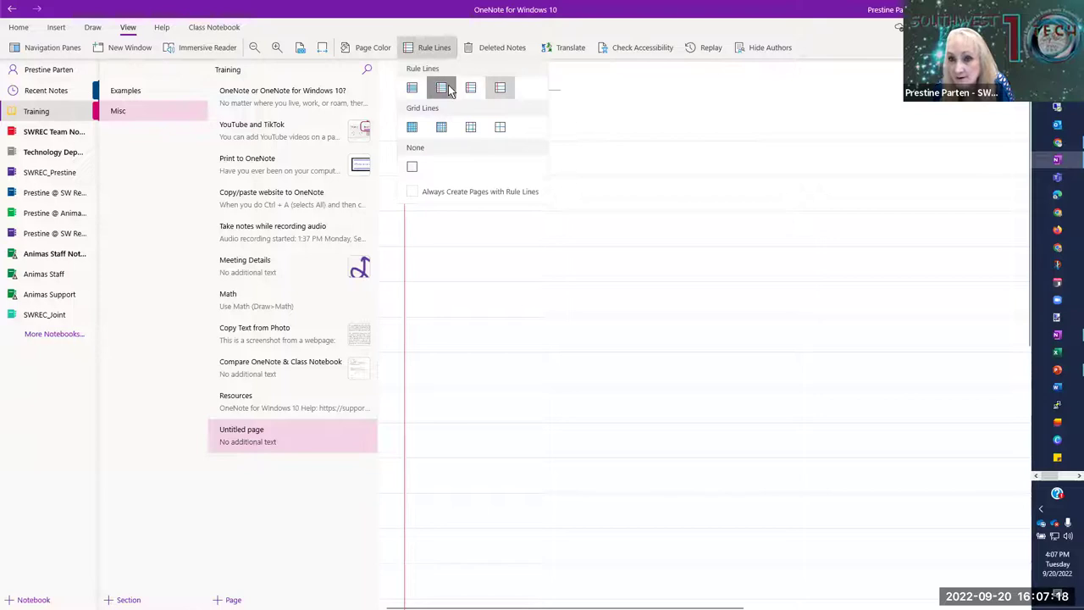
click(448, 88)
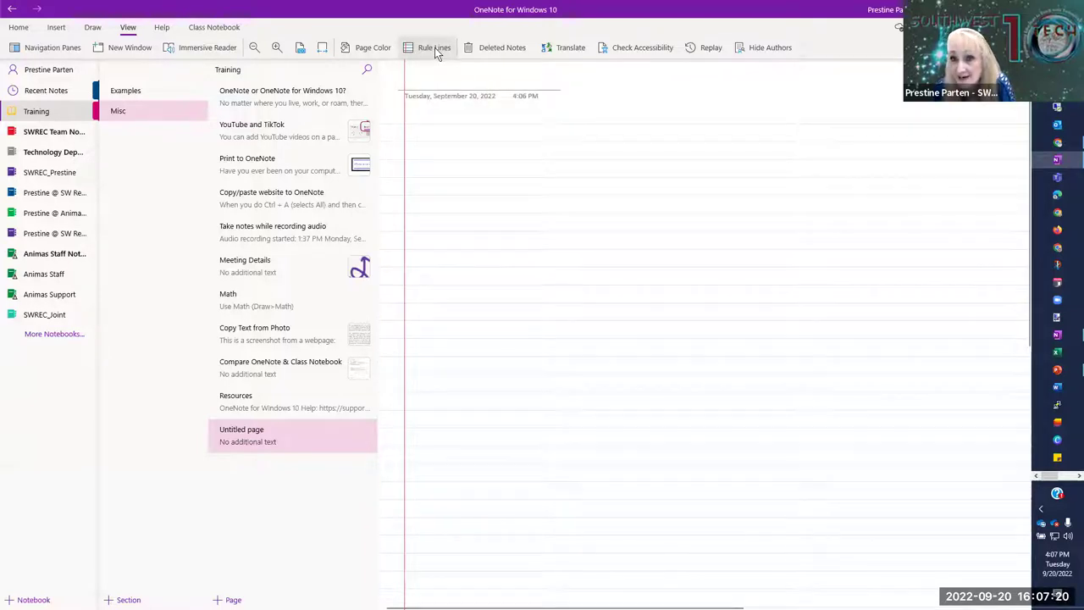
- Replace the rule lines with grid lines, trying the second grid size and settling on the third
click(435, 48)
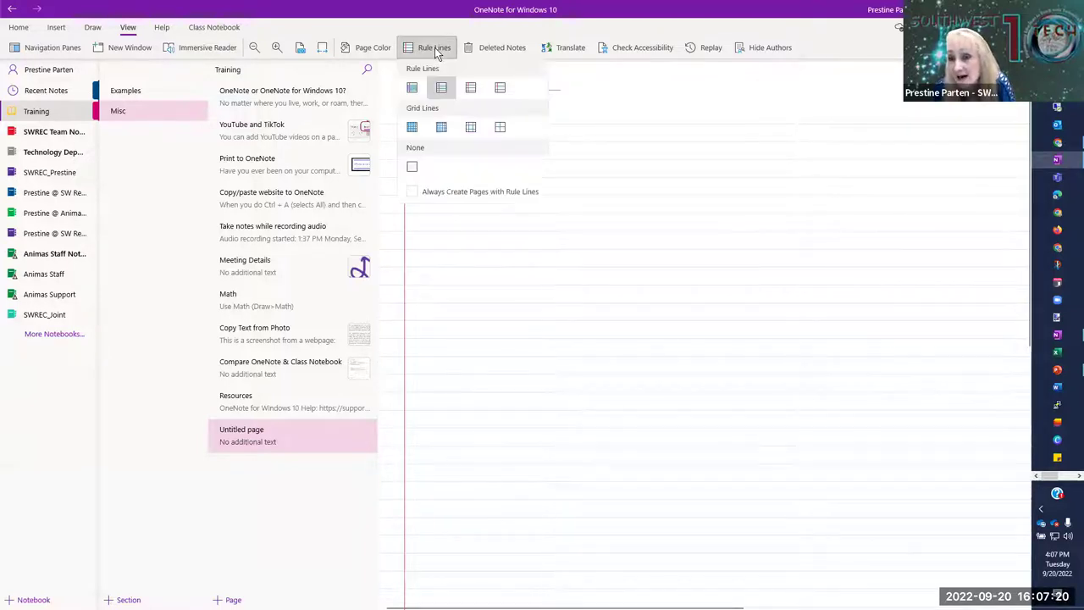
click(441, 129)
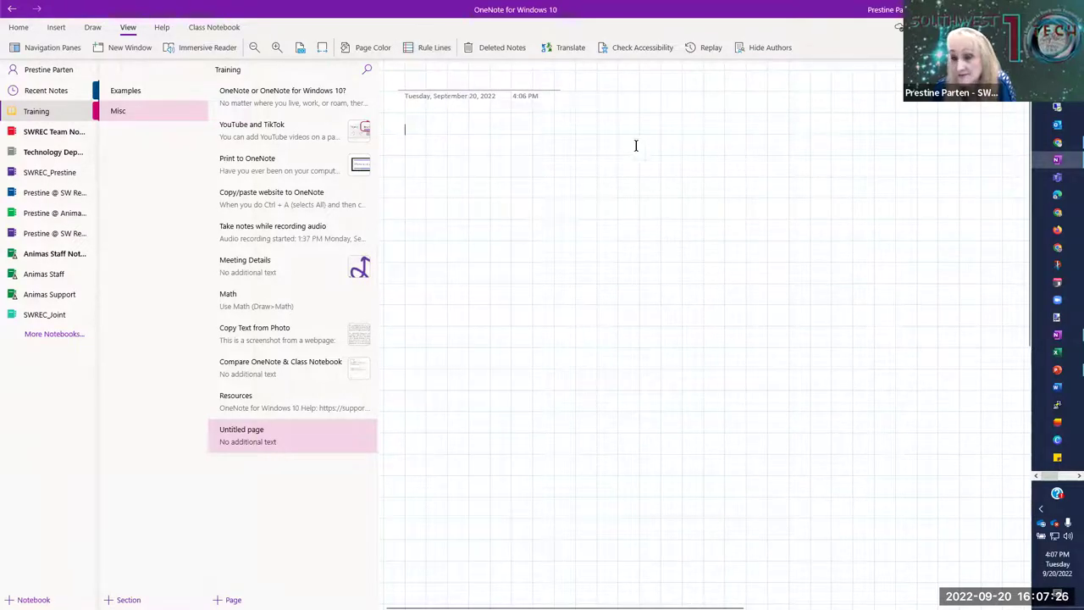
click(429, 49)
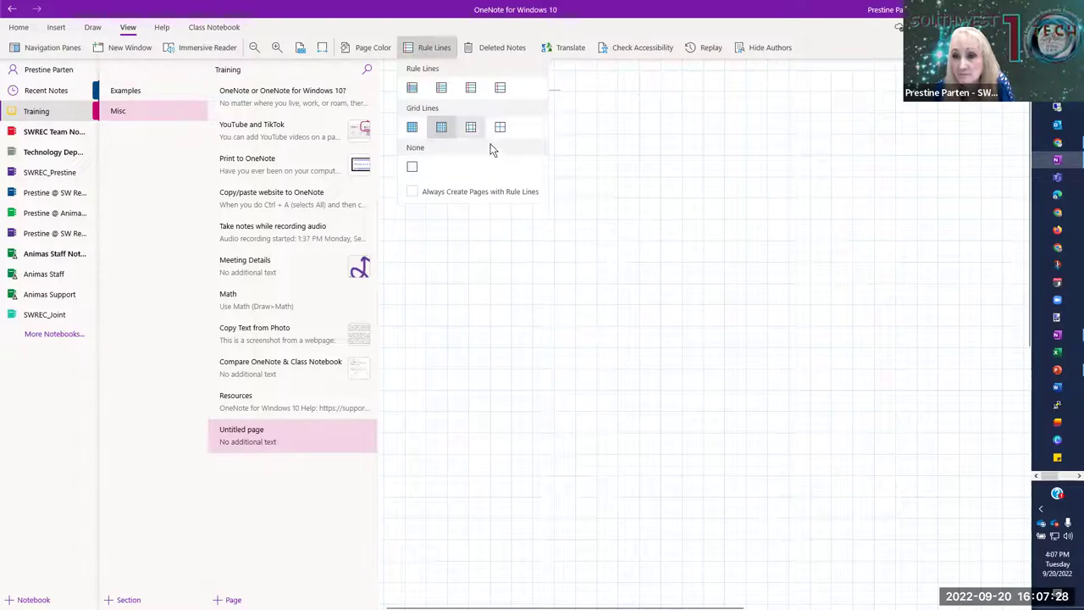
click(469, 127)
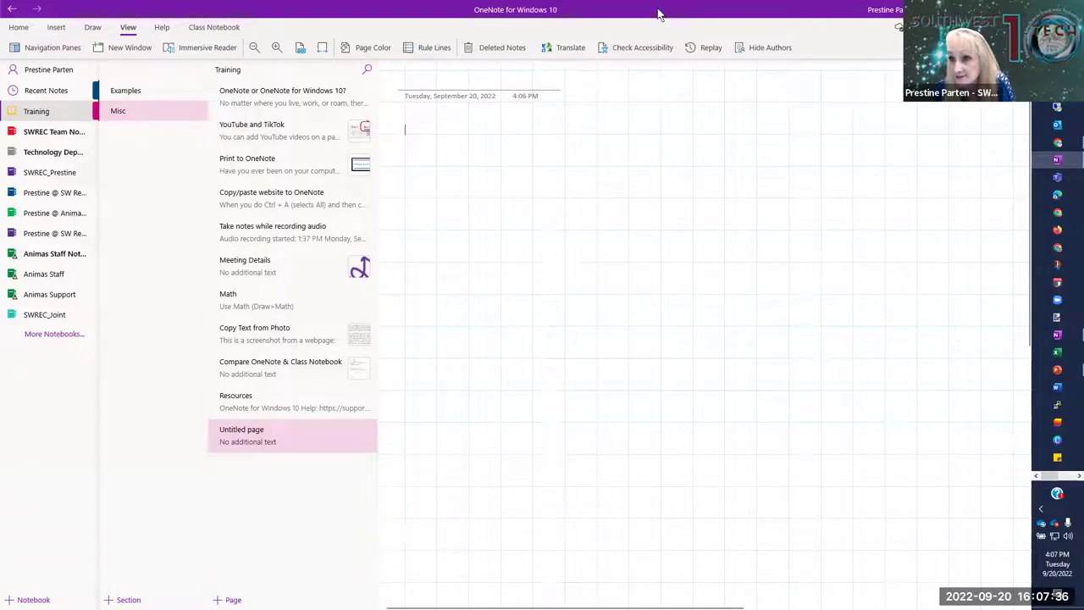
- Switch to desktop OneNote and add a My Stuff page from the Academic template Simple Lecture Notes
key(alt+Tab)
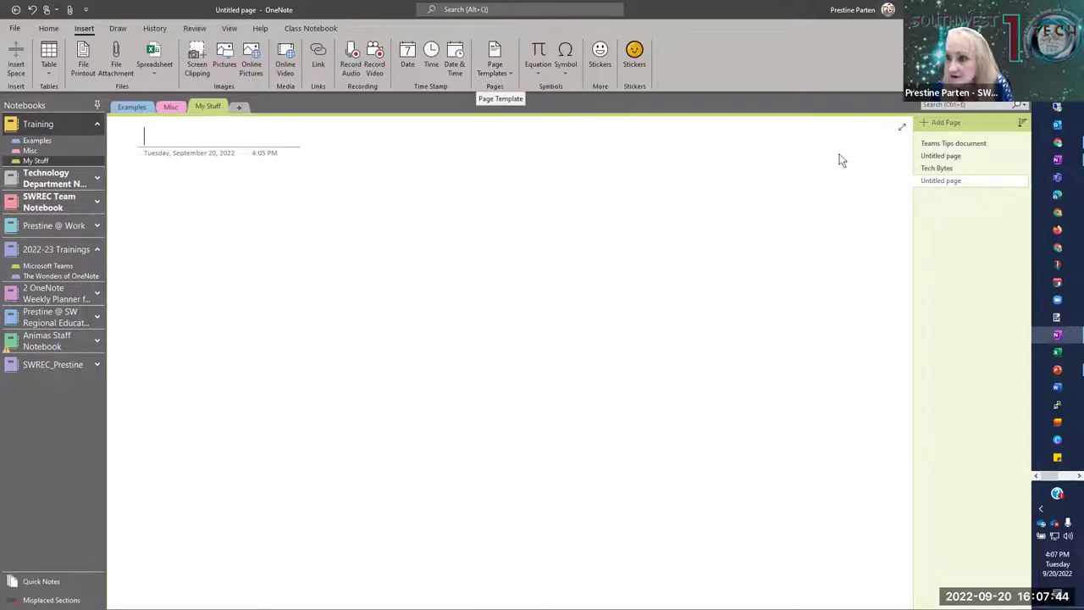
click(496, 57)
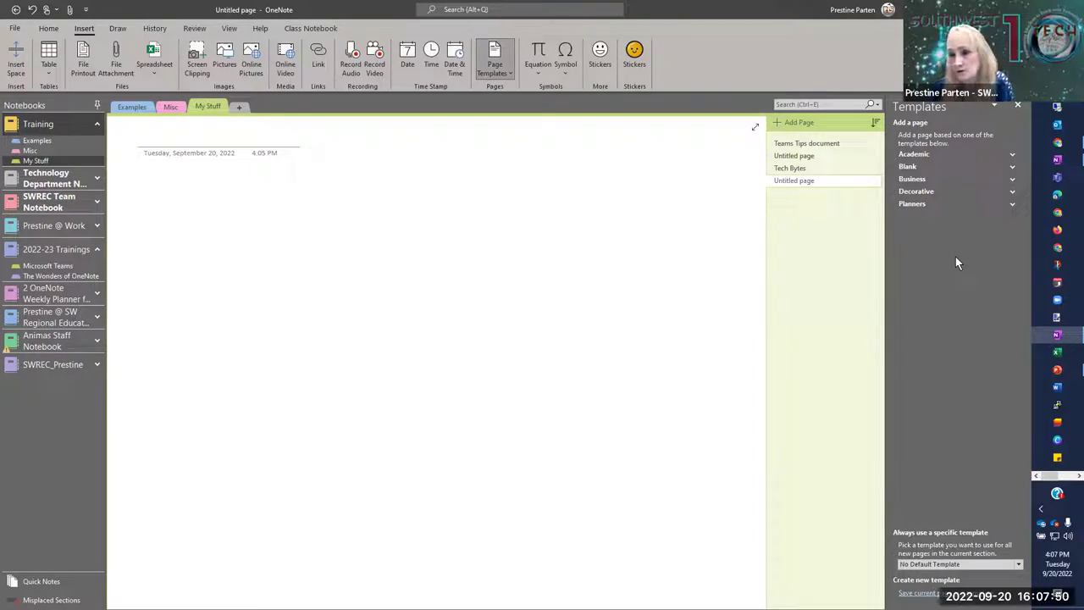
click(923, 153)
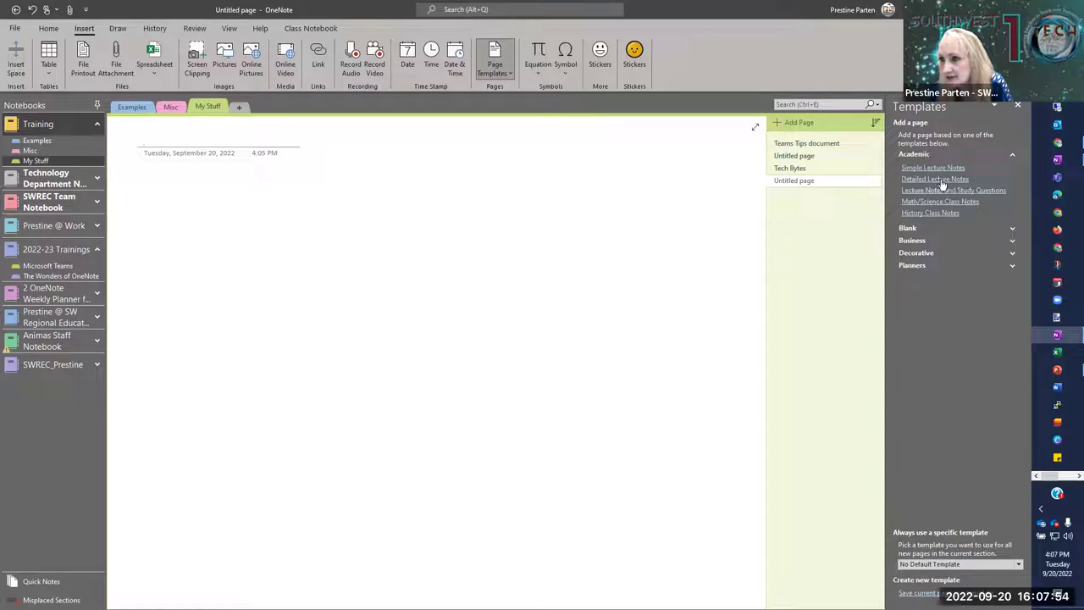
click(932, 169)
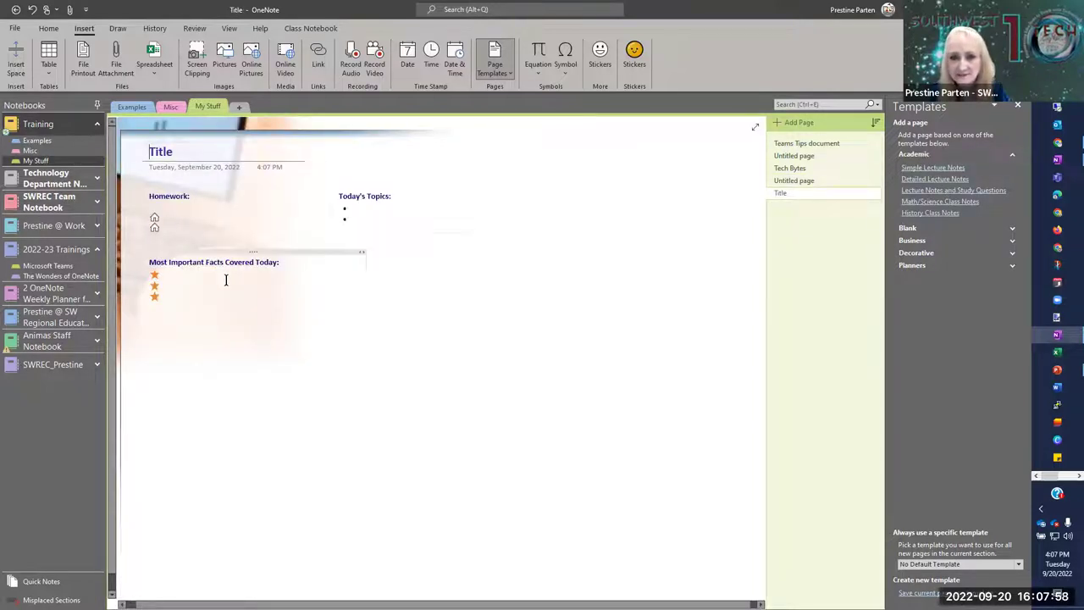
- Enter random sample text in a new note container below the Most Important Facts Covered Today list
click(174, 332)
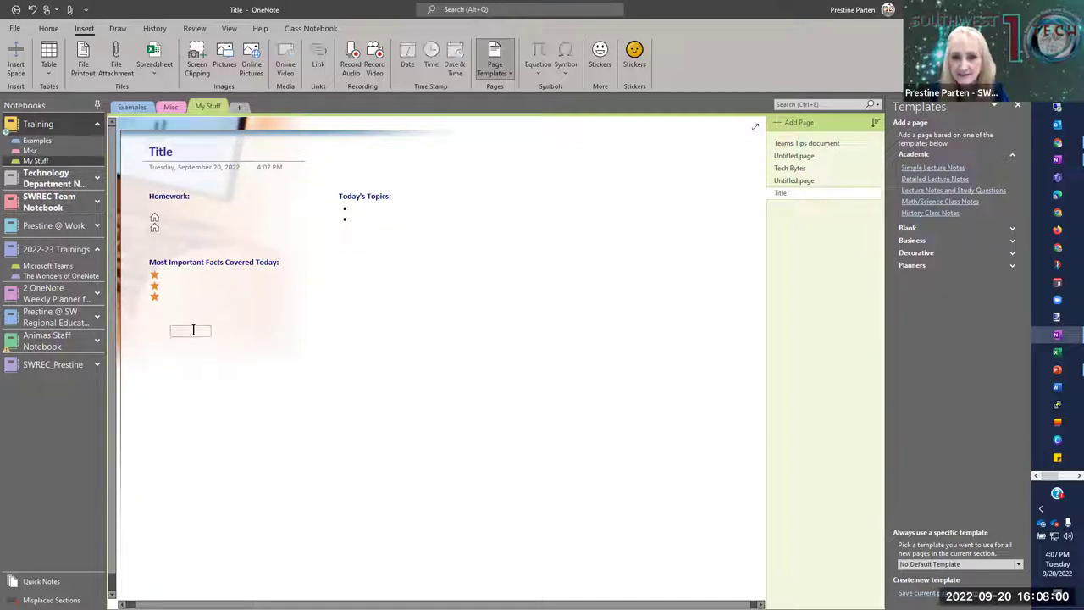
click(212, 348)
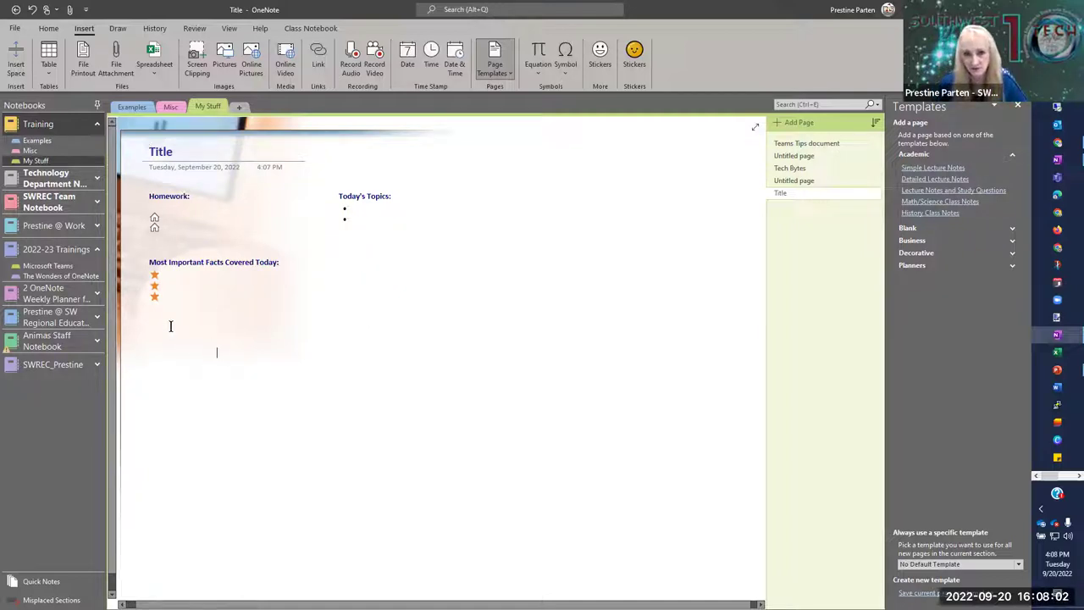
text(Dljlkasdjflsd fl)
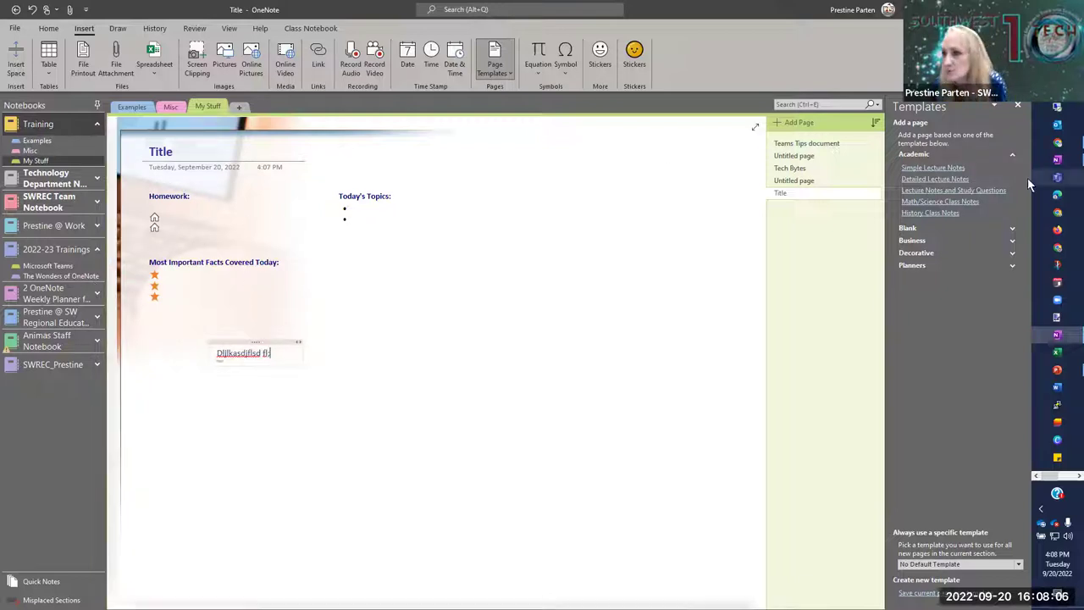
- Add pages from the Academic templates Lecture Notes and Study Questions and Math/Science Class Notes
click(926, 191)
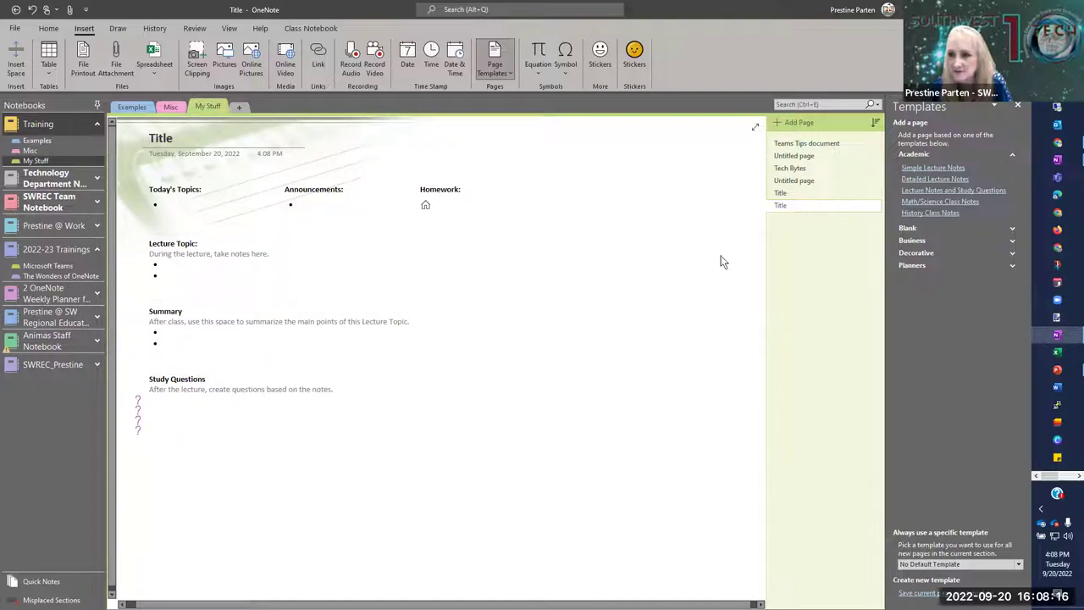
click(926, 203)
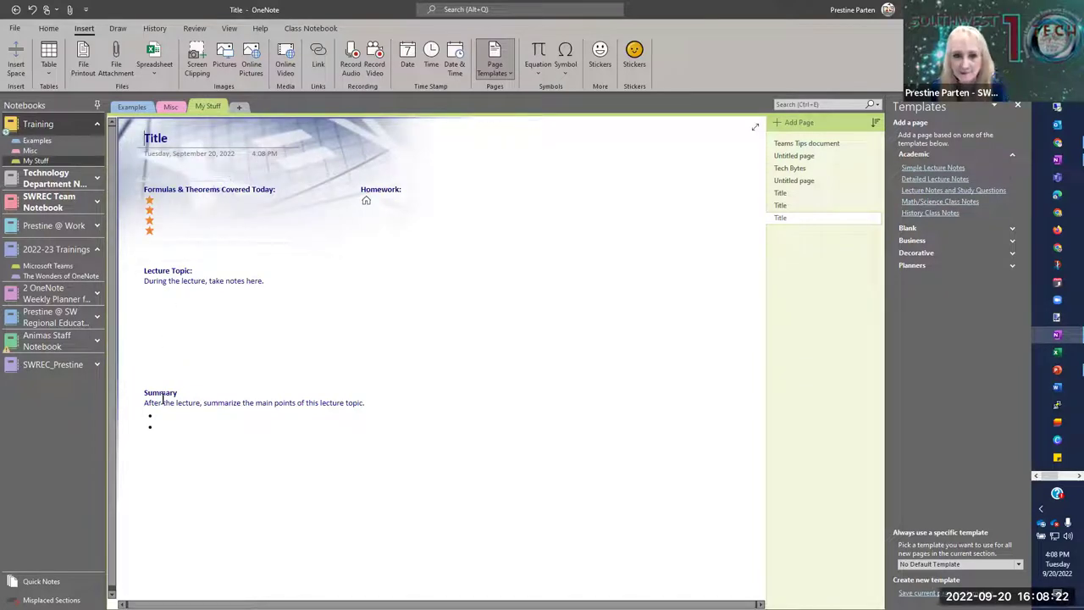
- Add pages from the Blank templates Postcard, College Ruled, Small Grid and Background - Green
click(915, 228)
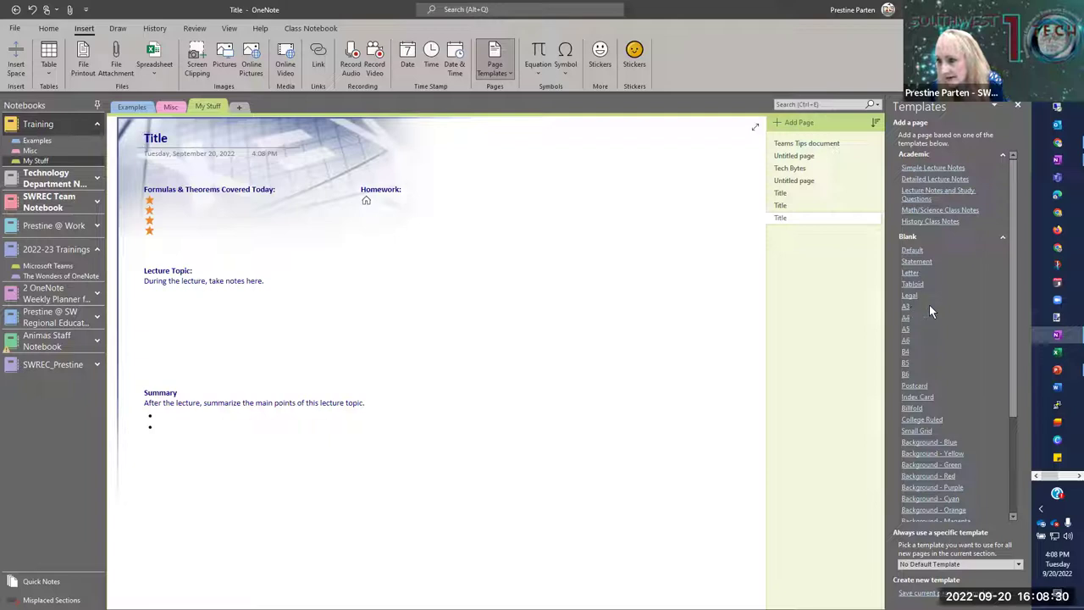
click(918, 387)
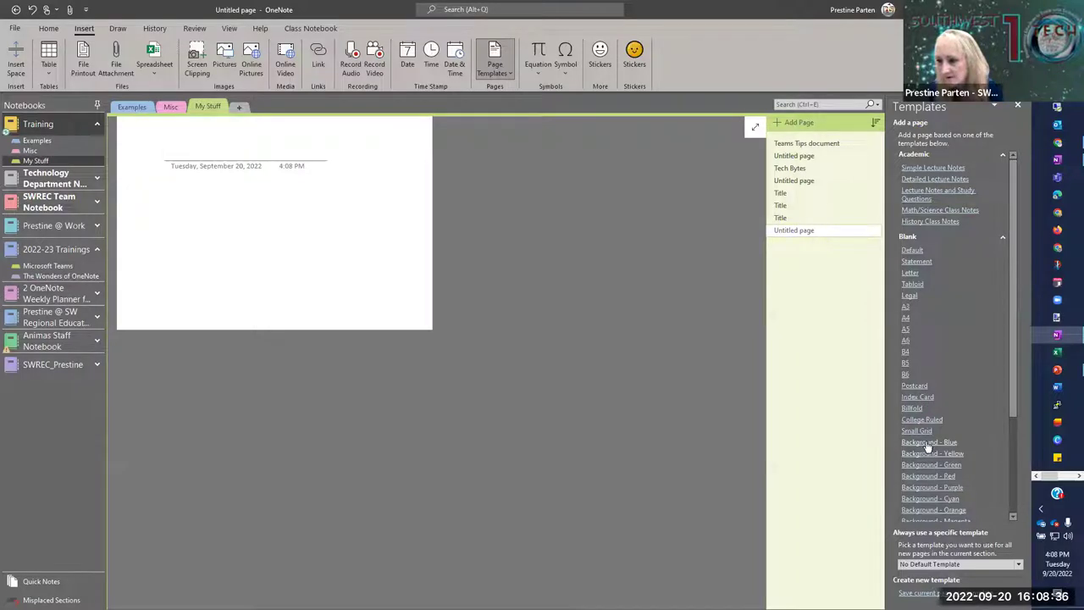
click(925, 422)
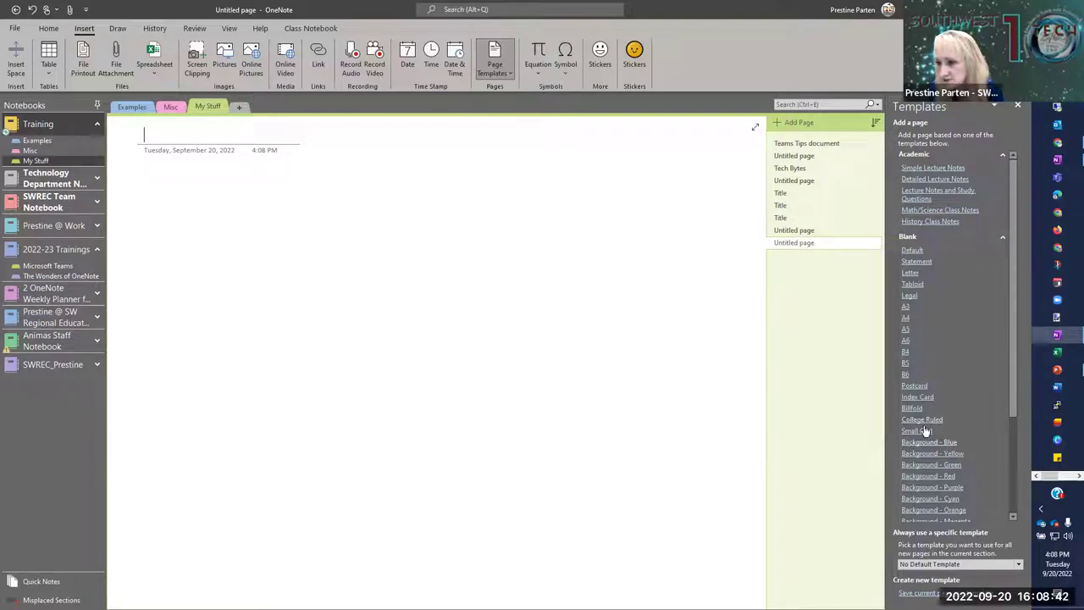
click(915, 431)
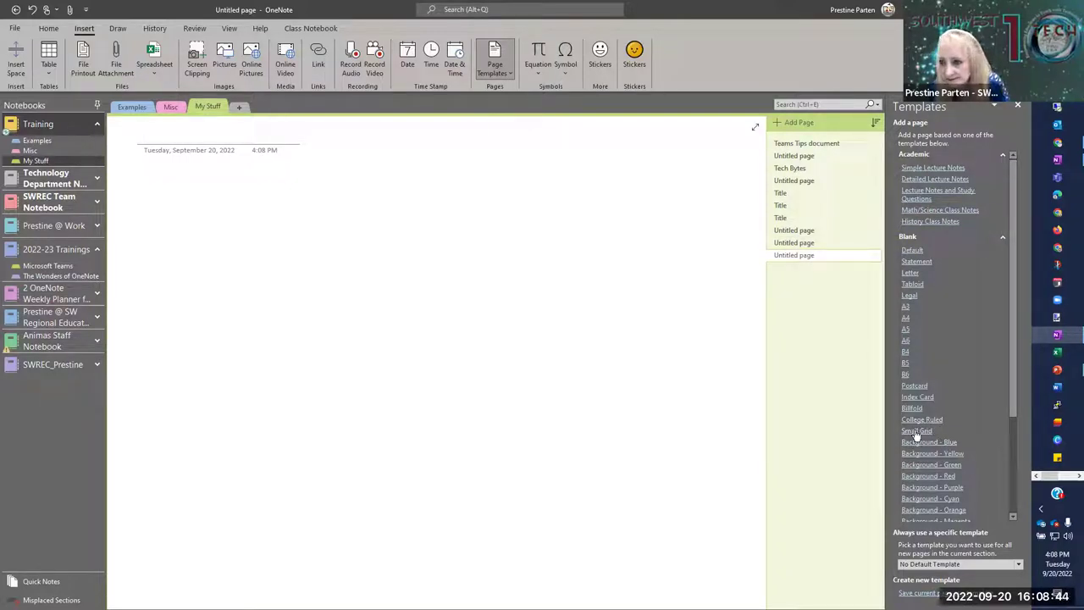
click(935, 465)
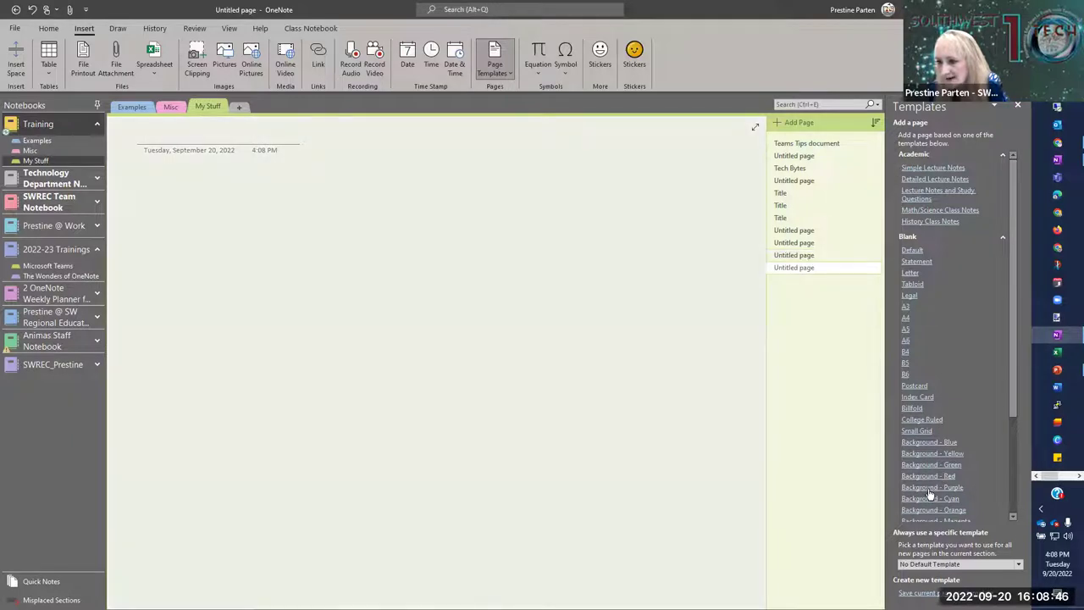
- Add pages from the Business templates Informal Meeting Notes, Project Overview and Detailed Meeting Notes
scroll(945, 418, down, 3)
scroll(946, 417, down, 1)
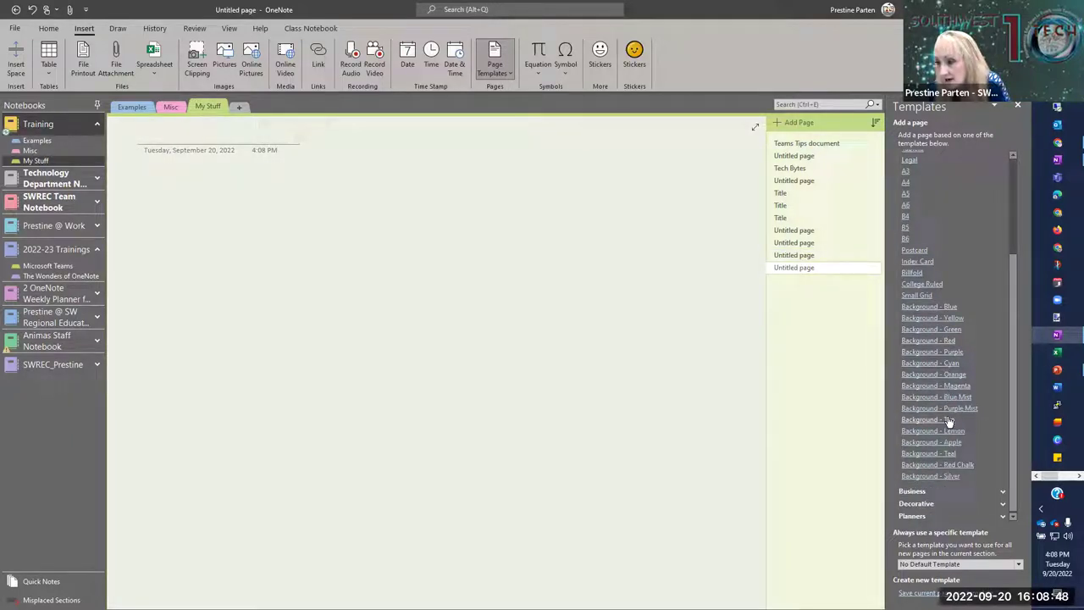
click(1002, 491)
scroll(969, 454, down, 2)
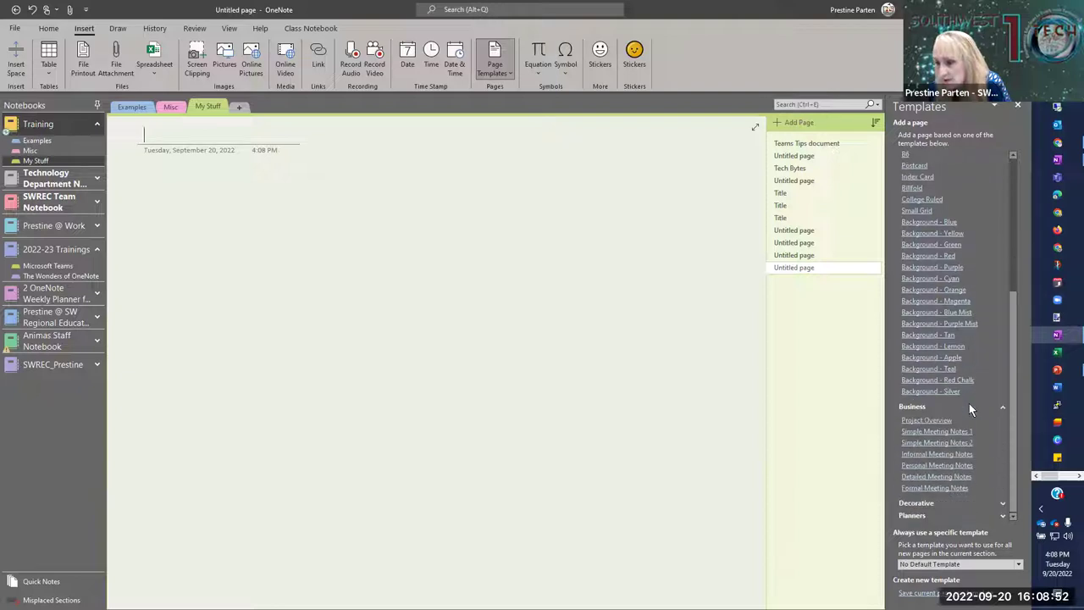
click(932, 455)
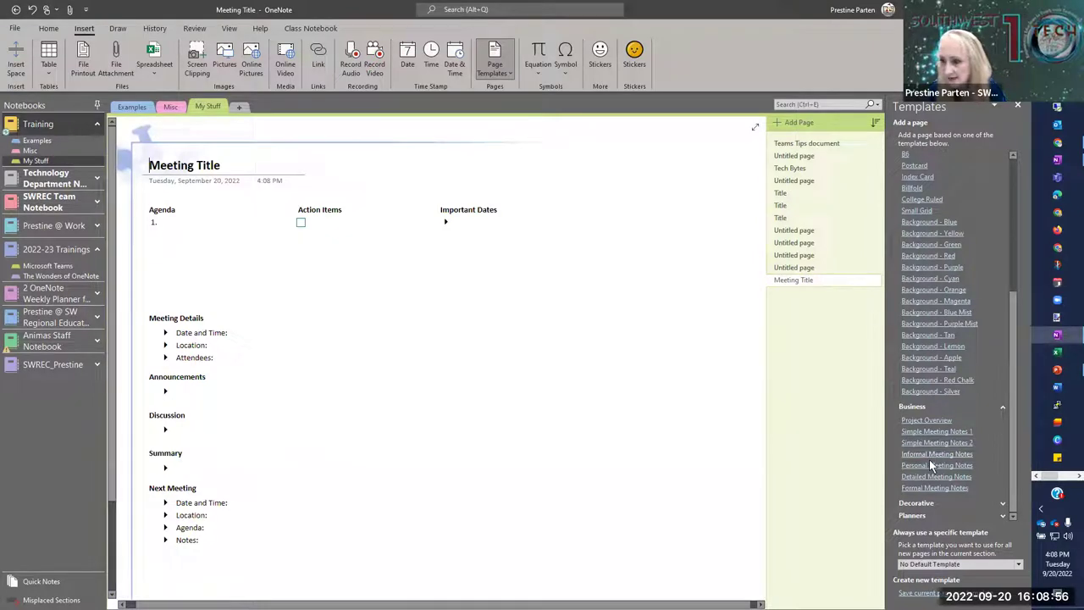
click(927, 423)
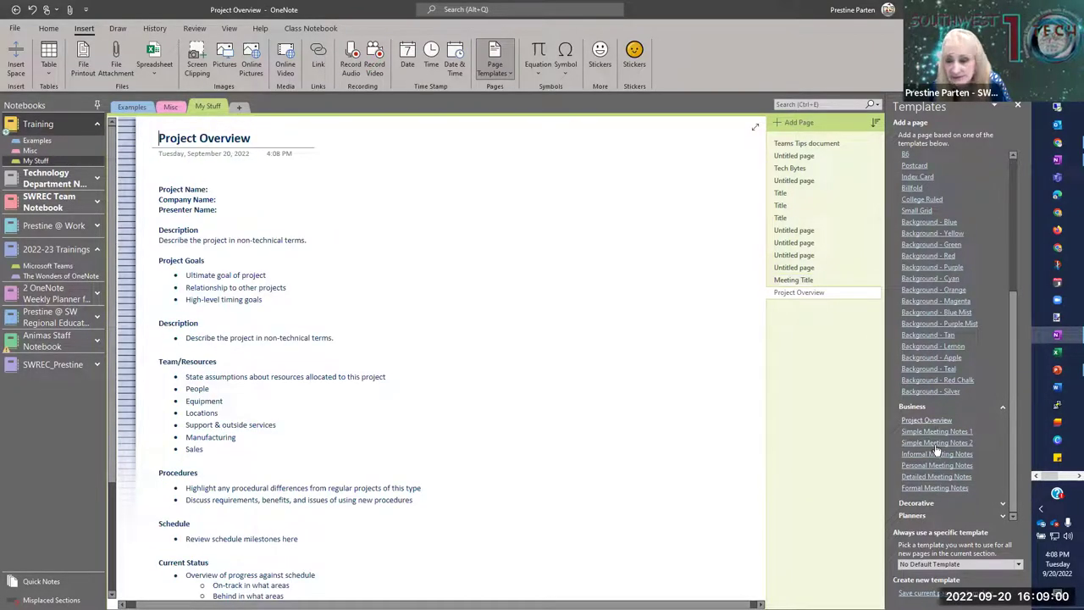
click(934, 476)
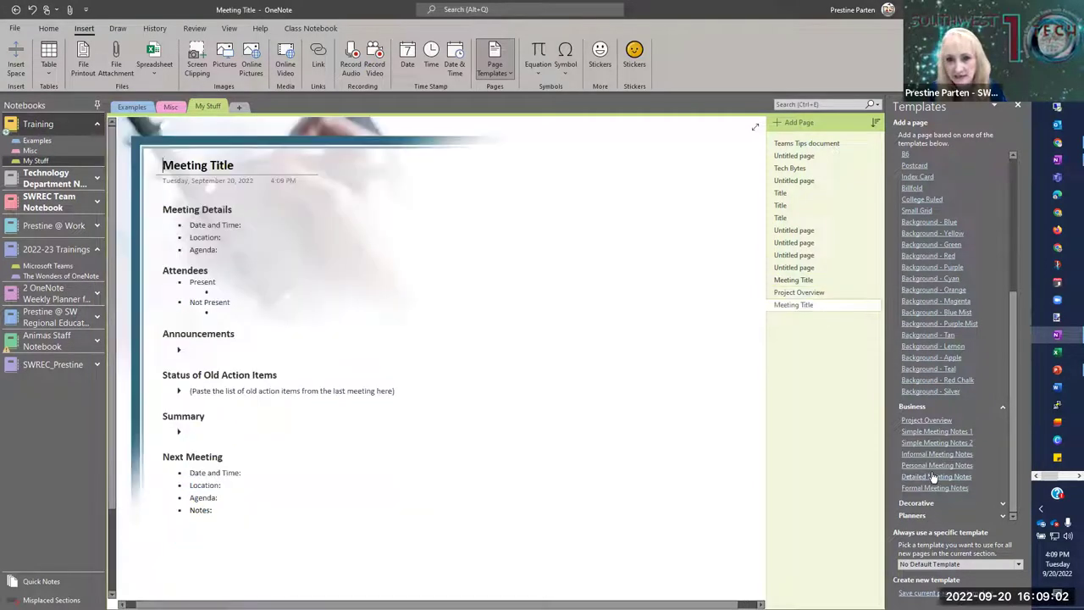
- Add pages from the Decorative templates Blue Dots, Blue Stripes and Black and Green Title
click(1003, 503)
scroll(960, 415, down, 5)
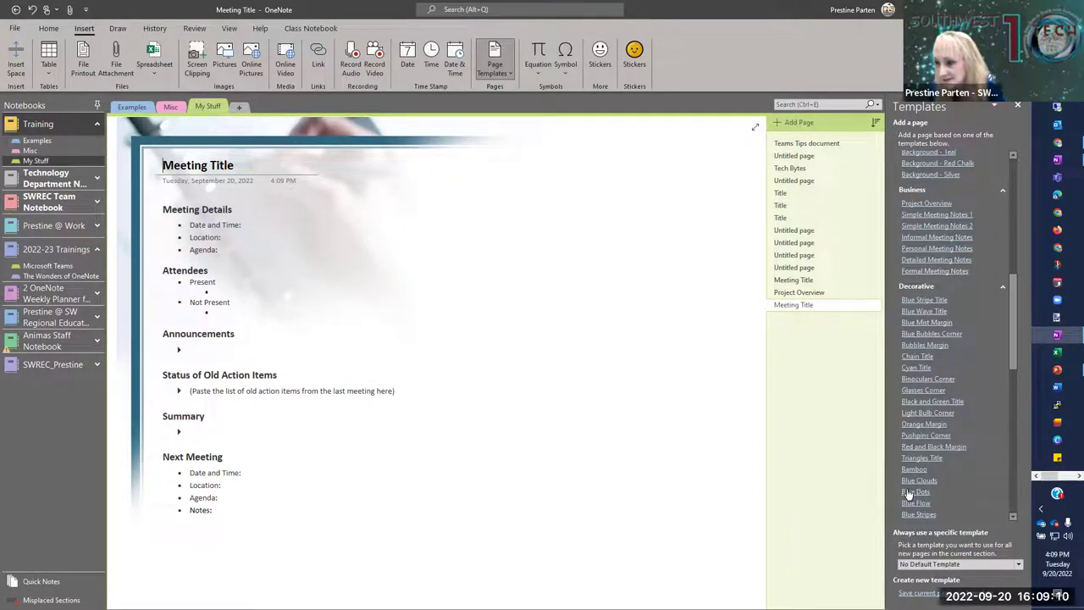
click(915, 492)
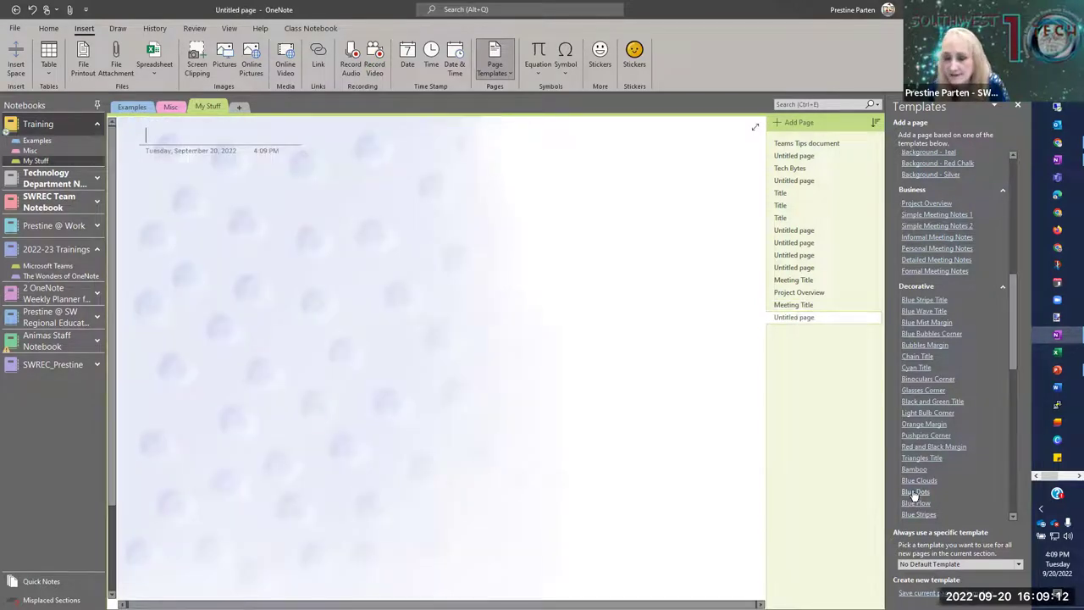
click(919, 515)
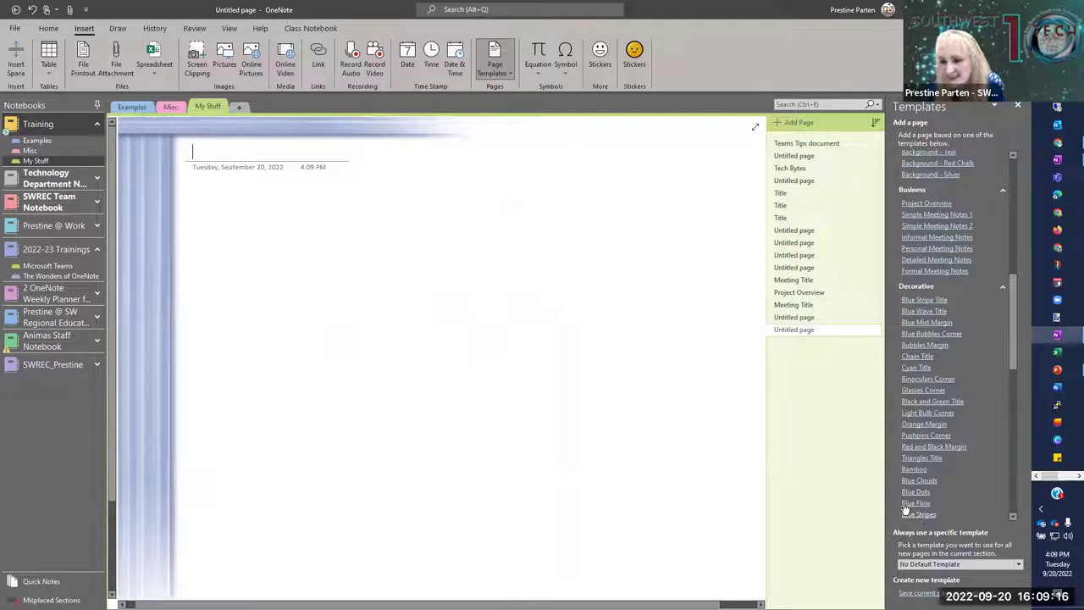
click(931, 403)
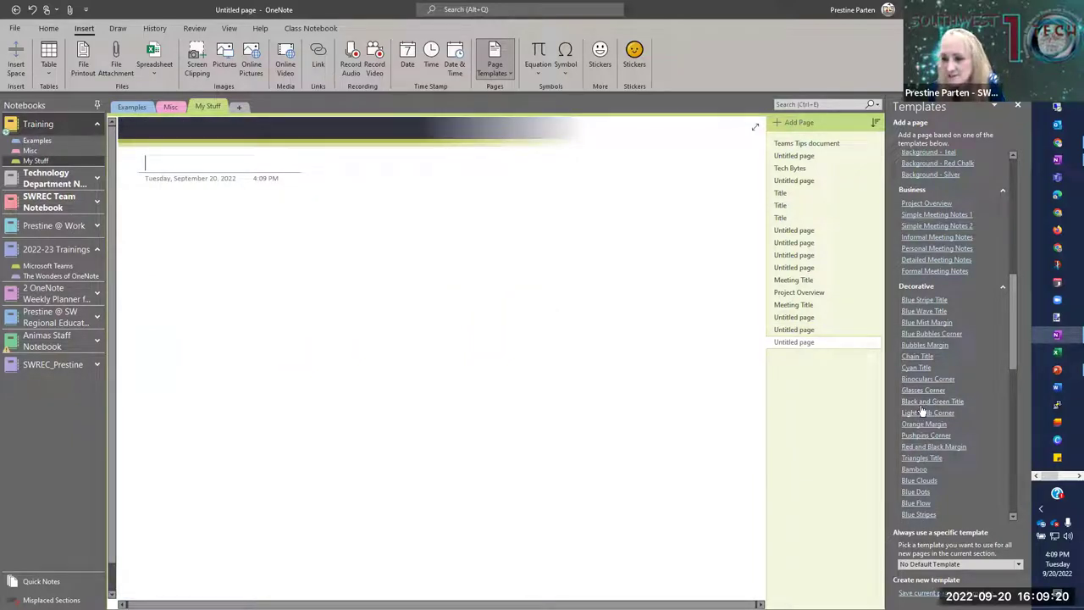
click(922, 411)
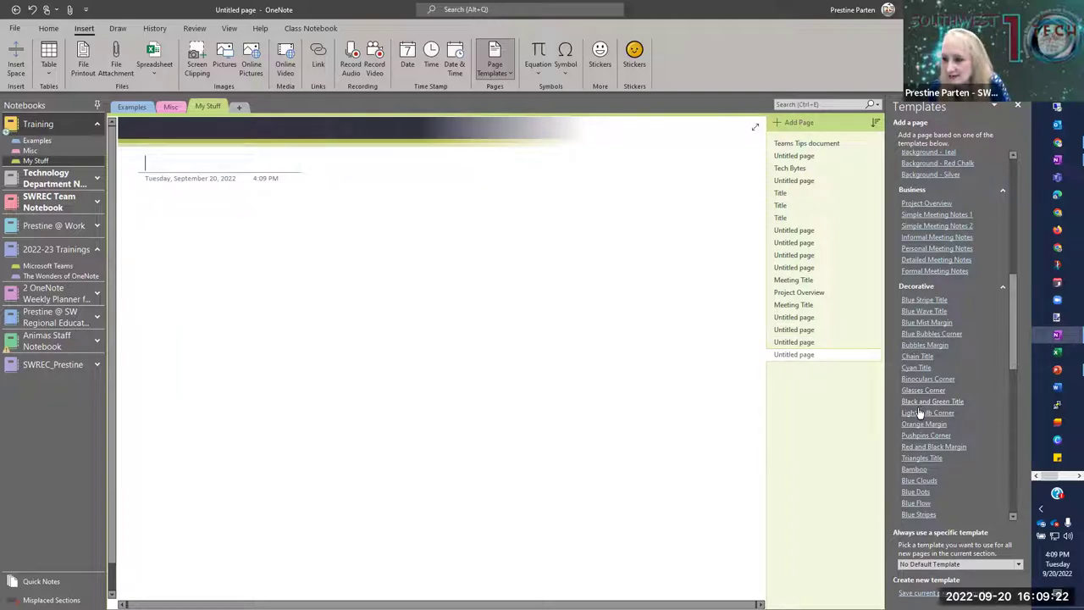
- Add pages from the Decorative templates Blue Bubbles Corner, Bubbles Margin, Books and Circles
click(926, 335)
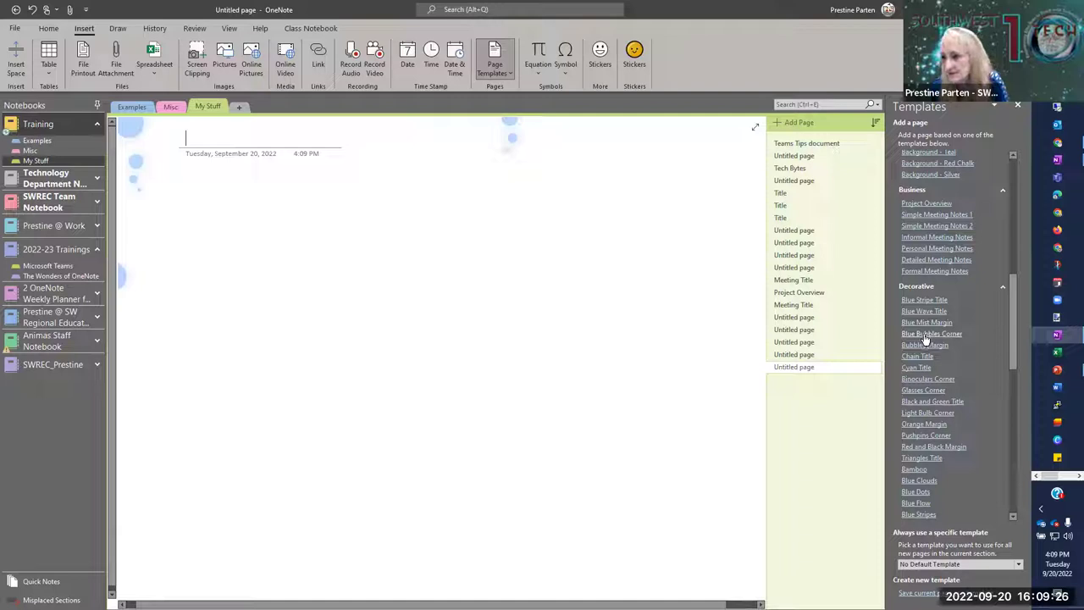
click(930, 345)
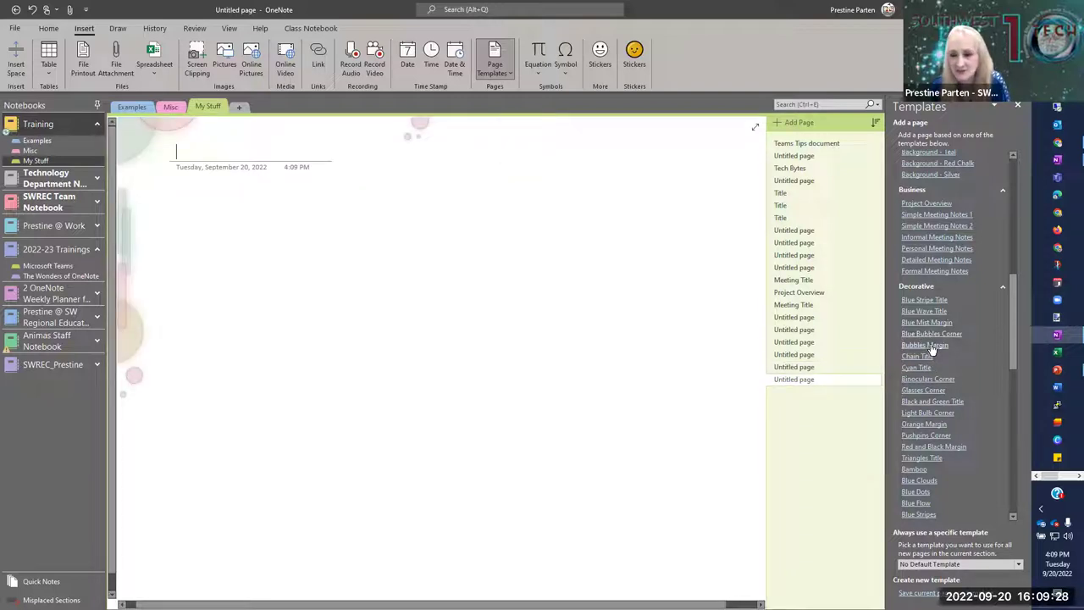
scroll(929, 349, down, 2)
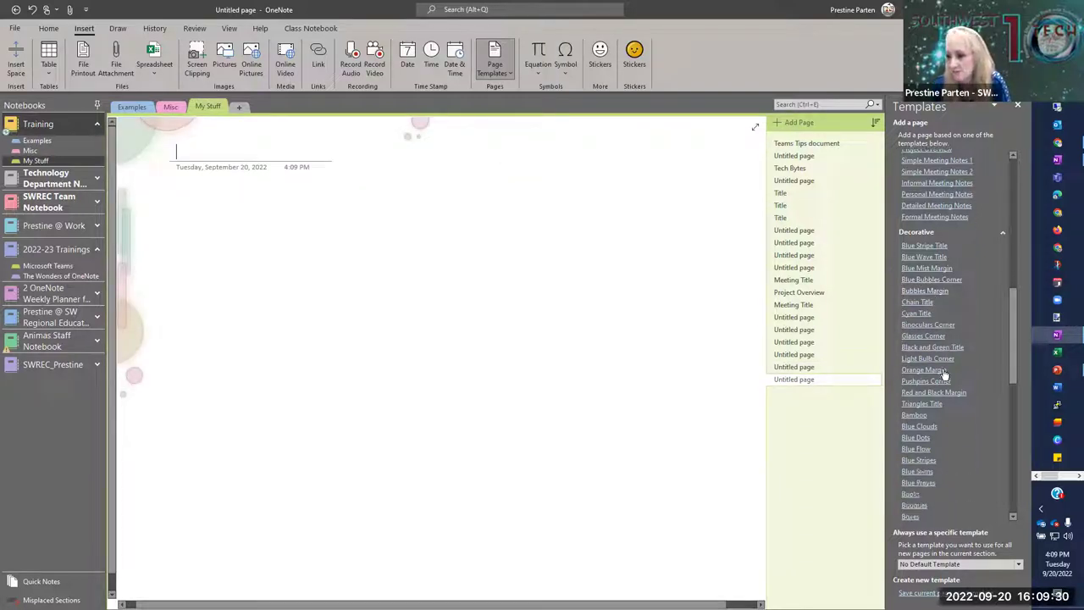
scroll(943, 374, down, 2)
click(910, 440)
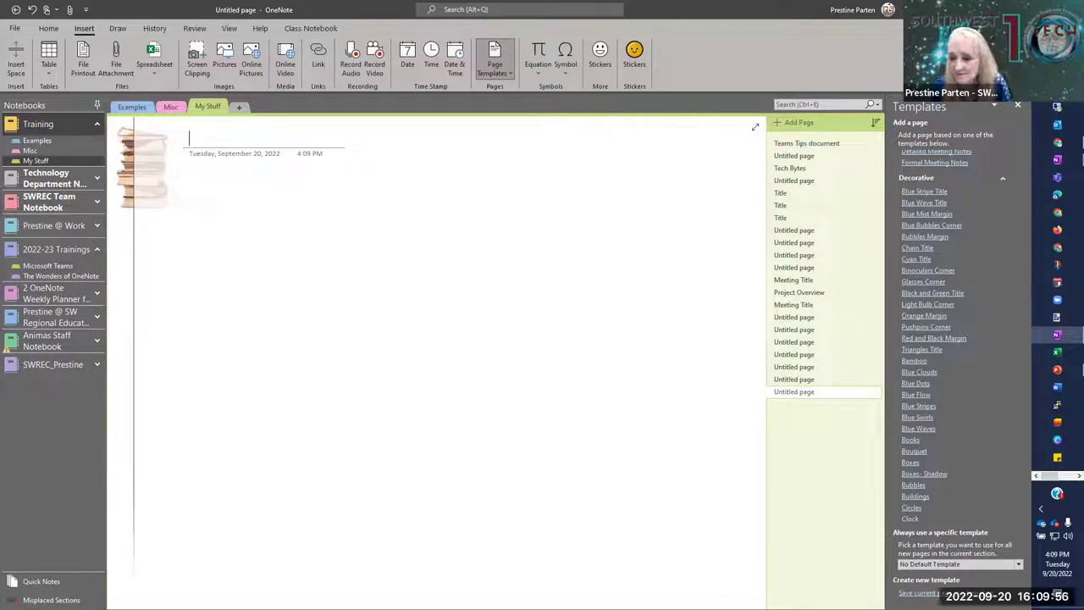
click(913, 508)
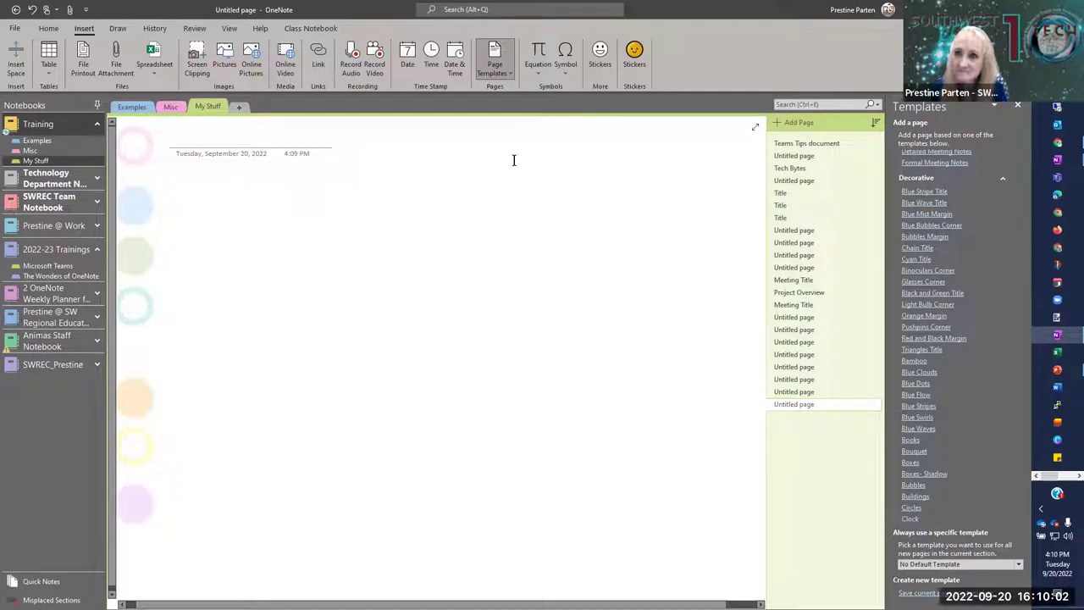
- Insert the Fruit Crew sticker of the koala with a drink and the Teamsquatch sticker with a laptop and envelope on the page
click(608, 57)
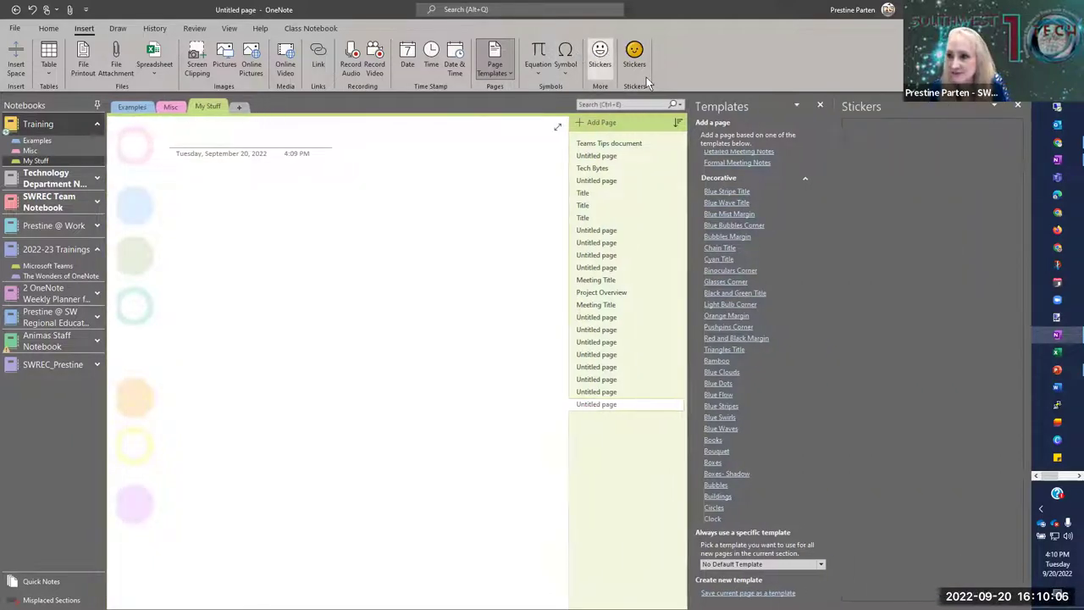
click(820, 104)
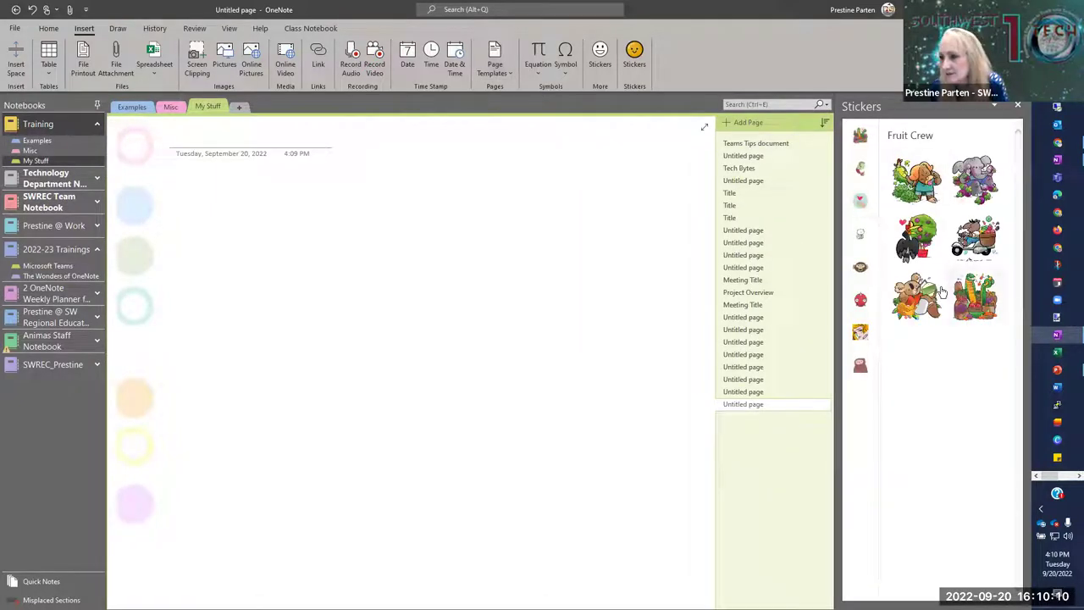
click(927, 304)
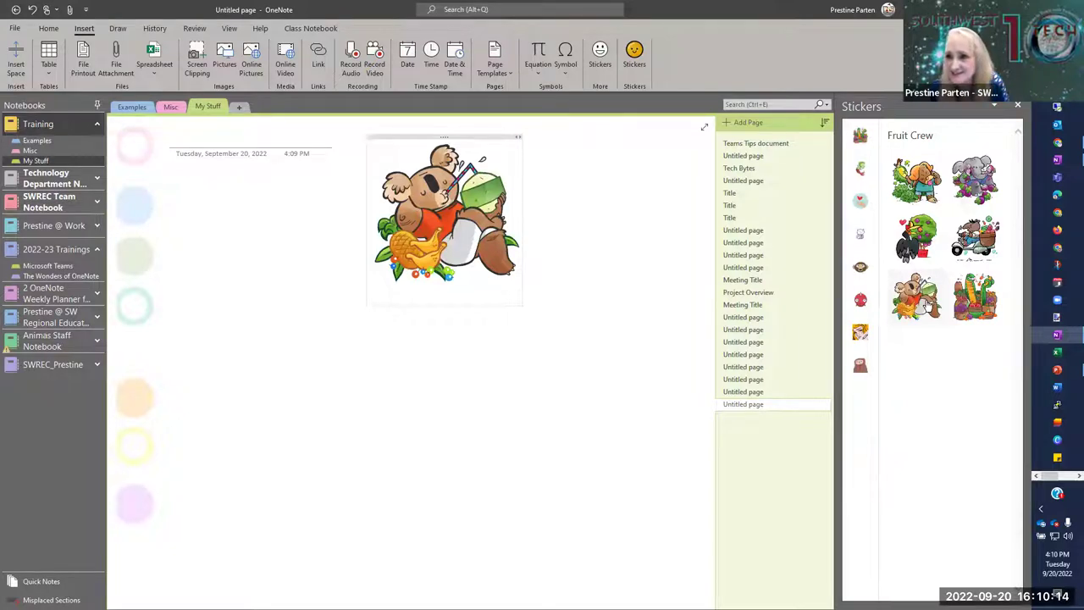
click(861, 300)
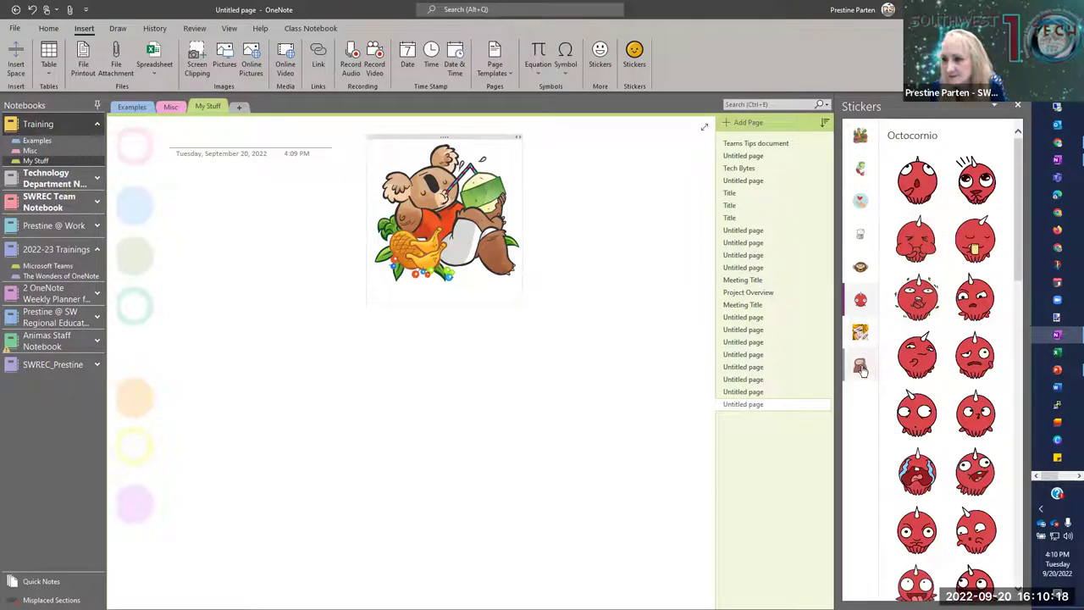
click(861, 367)
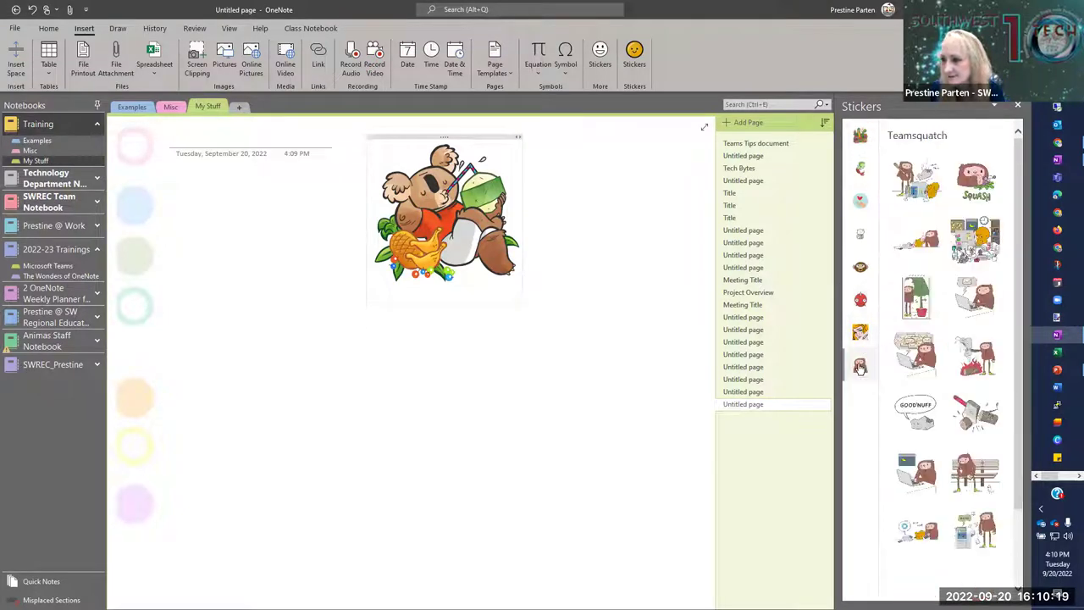
click(981, 301)
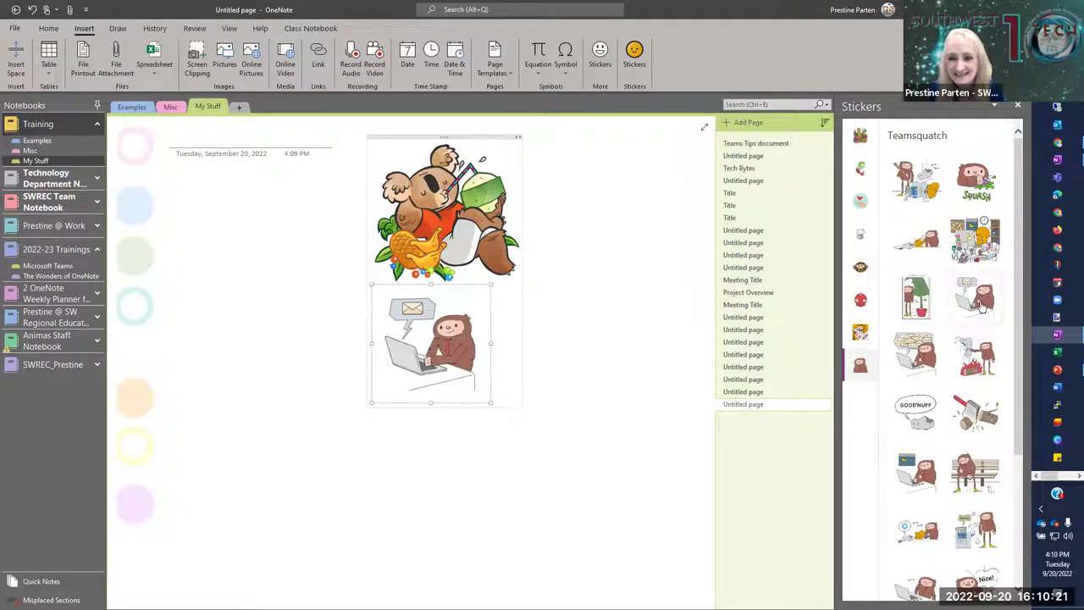
click(634, 61)
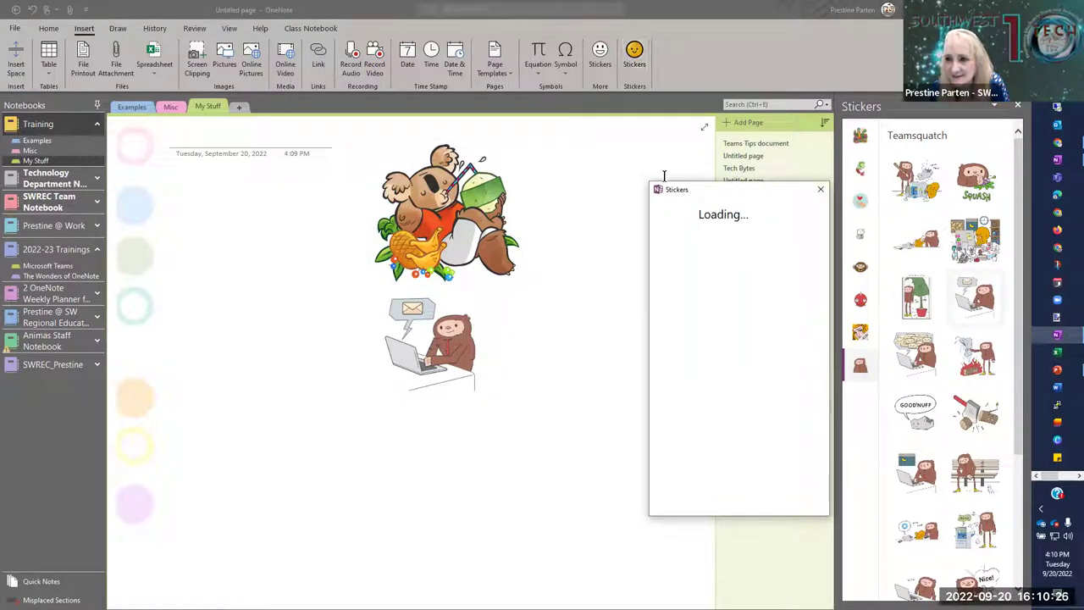
click(820, 189)
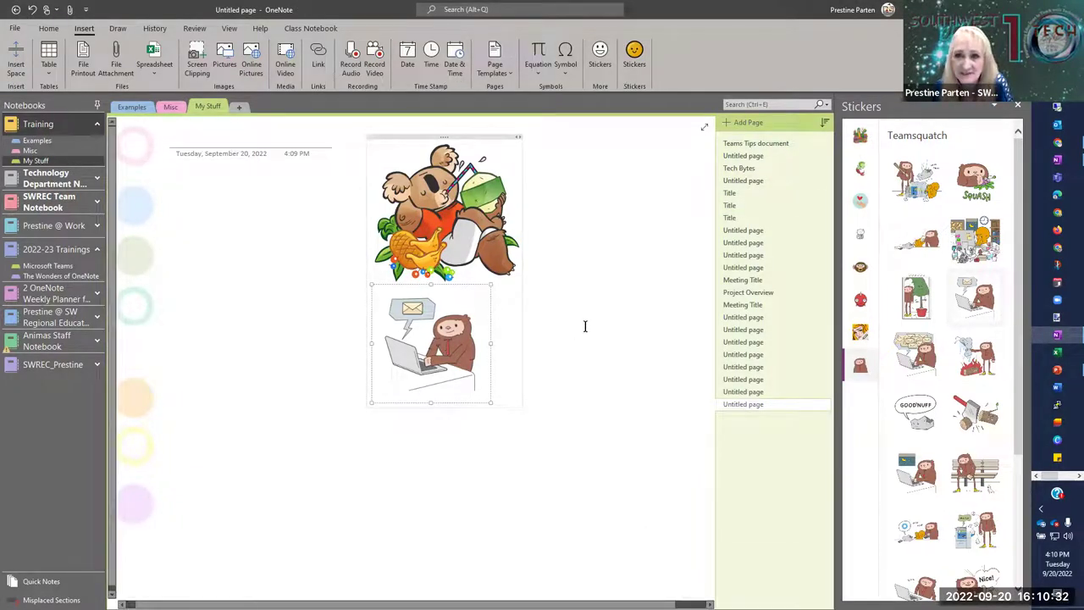
- Draw a large freehand looping line with the blue pen beside the two stickers
click(118, 29)
click(1020, 108)
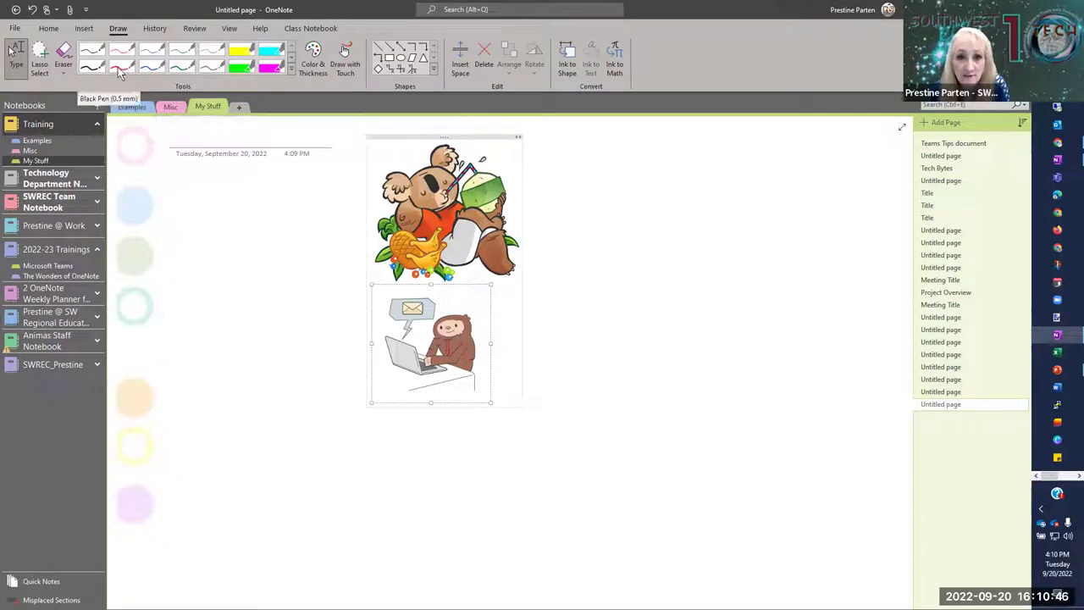
click(152, 66)
mouse_move(565, 220)
mouse_down()
mouse_move(597, 271)
mouse_move(569, 343)
mouse_move(715, 372)
mouse_move(741, 237)
mouse_move(667, 204)
mouse_up()
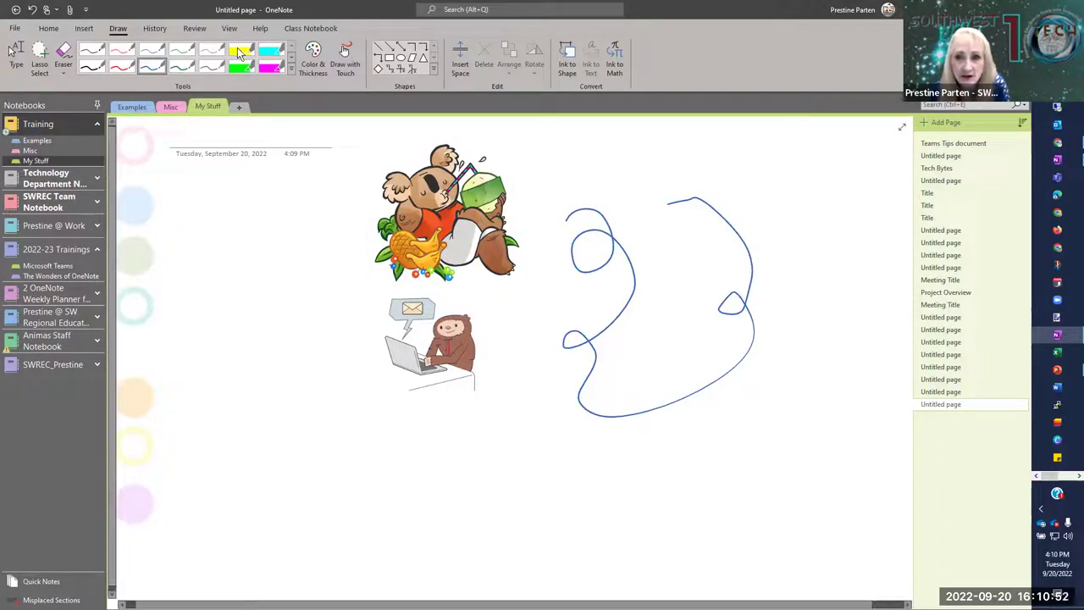
- Highlight the Tech Bytes and Videos on the page links in yellow on the Tech Bytes page
click(936, 168)
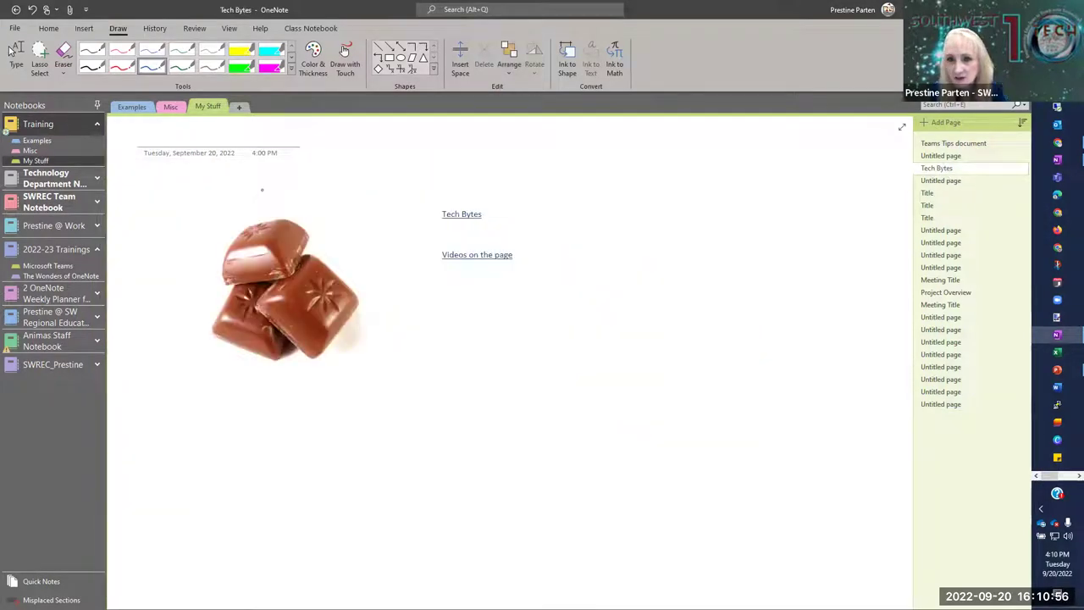
click(242, 53)
drag(417, 213, 505, 218)
drag(436, 256, 531, 258)
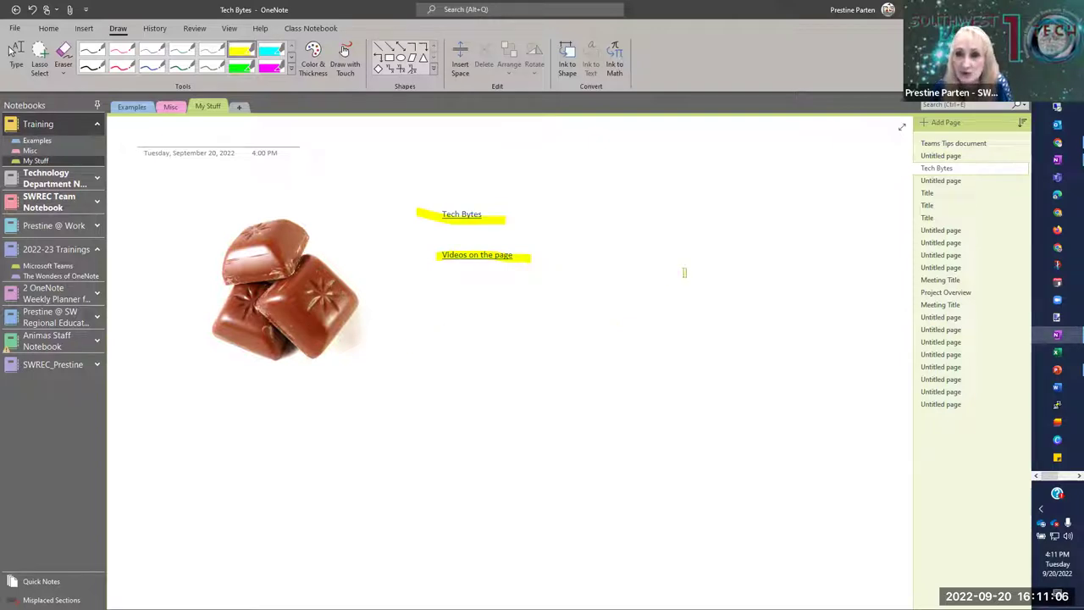
- Highlight three phrases in yellow in the webpage screenshot on the Copy Text from Photo page of the Misc section
click(170, 108)
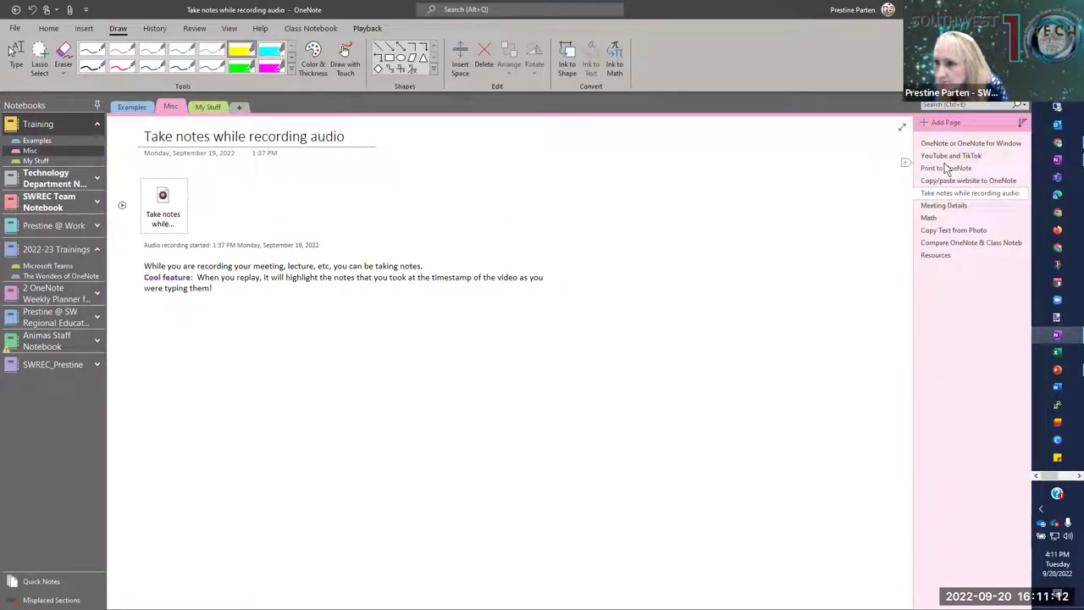
click(946, 230)
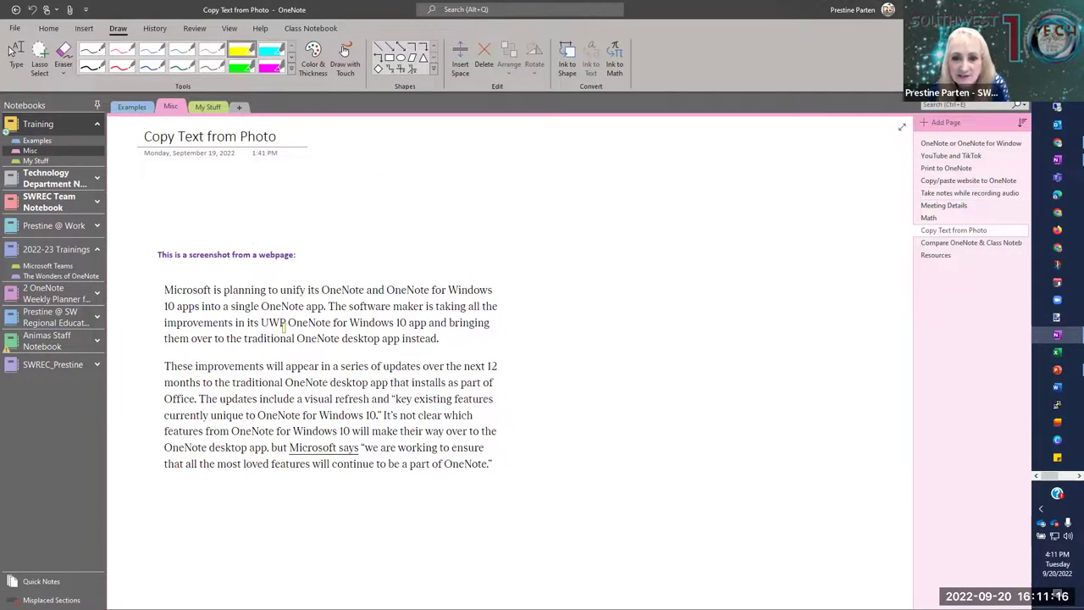
click(396, 323)
drag(166, 322, 288, 322)
drag(299, 398, 430, 400)
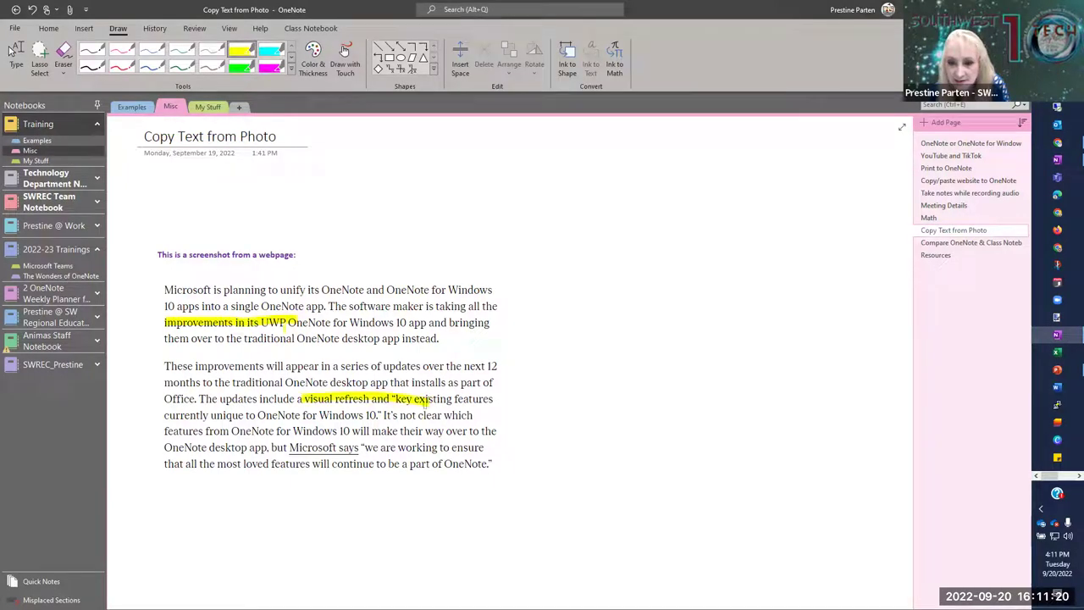
drag(312, 464, 409, 452)
- Highlight "improvements will appear" in turquoise in the screenshot's second paragraph and view the highlighter's Color & Thickness options
click(271, 53)
drag(205, 368, 320, 369)
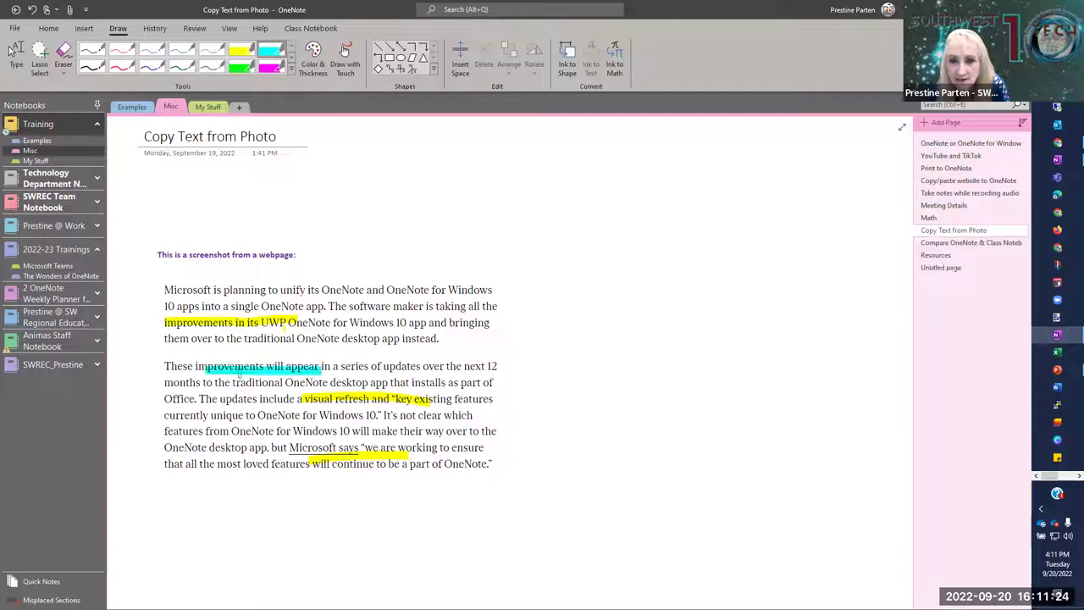
click(317, 54)
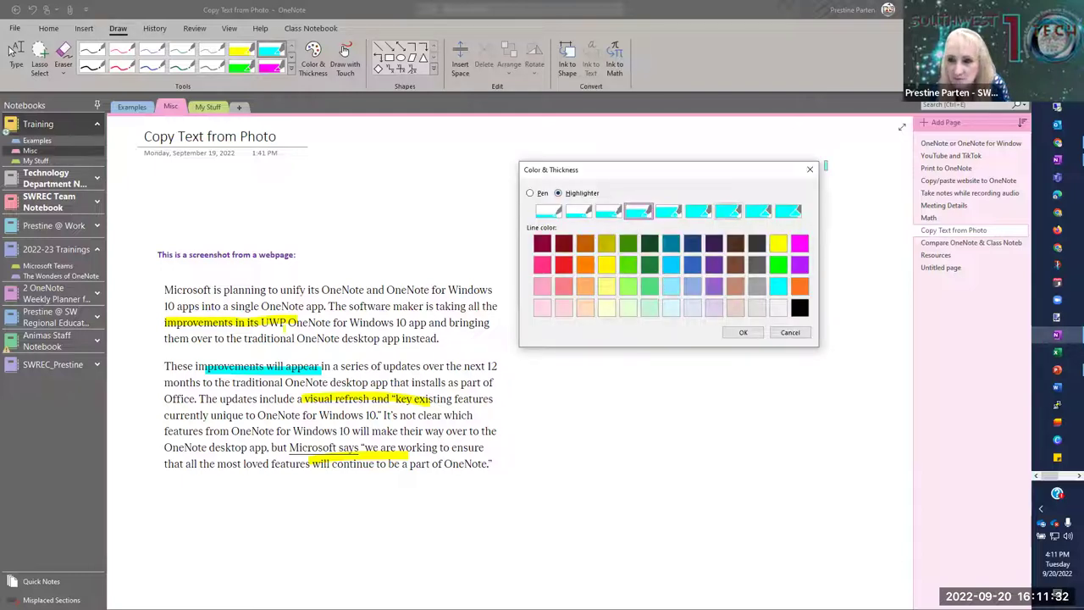
click(809, 170)
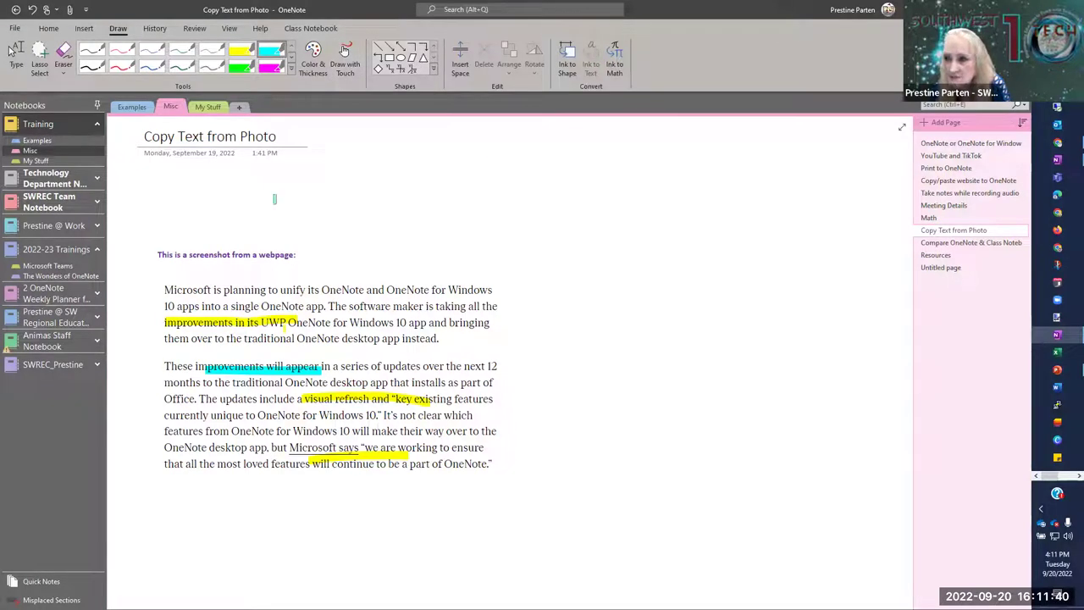
- Return to the Tech Bytes page in the My Stuff section and switch from the highlighter to the Type tool
click(210, 108)
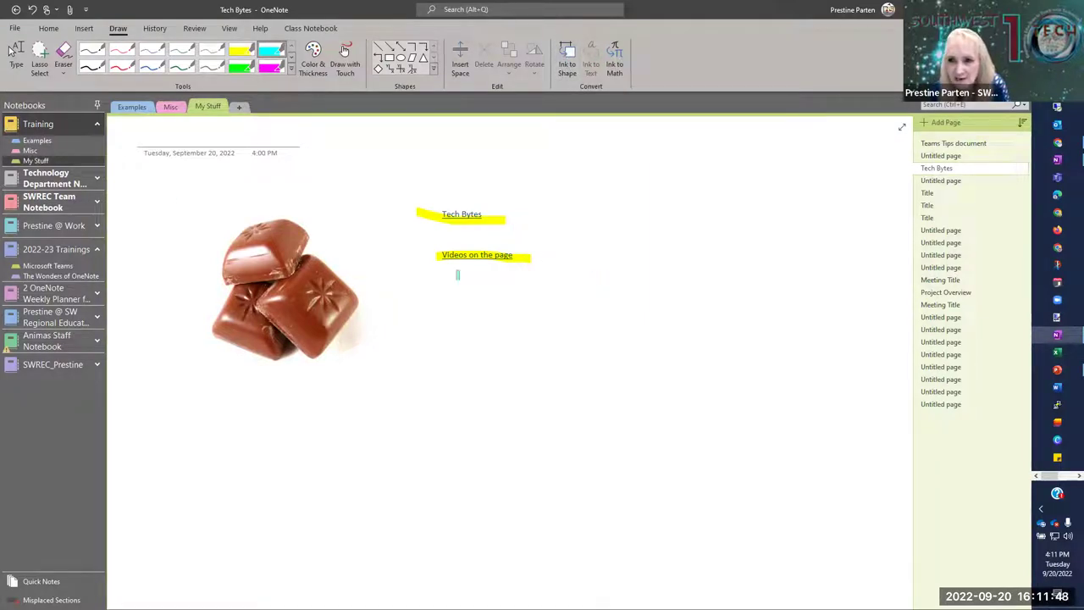
click(17, 56)
drag(598, 330, 638, 410)
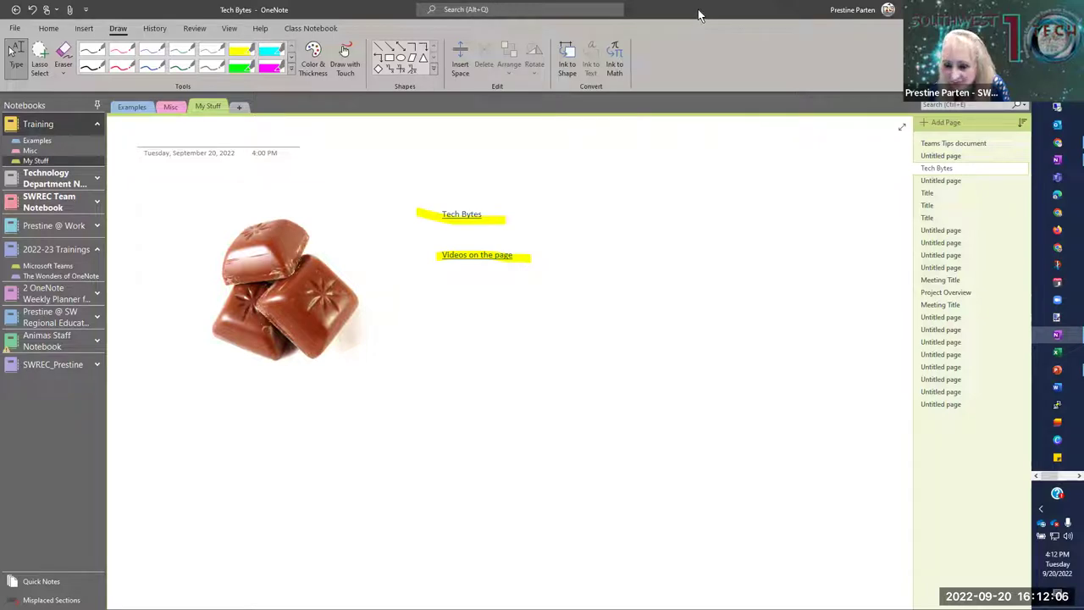
click(934, 9)
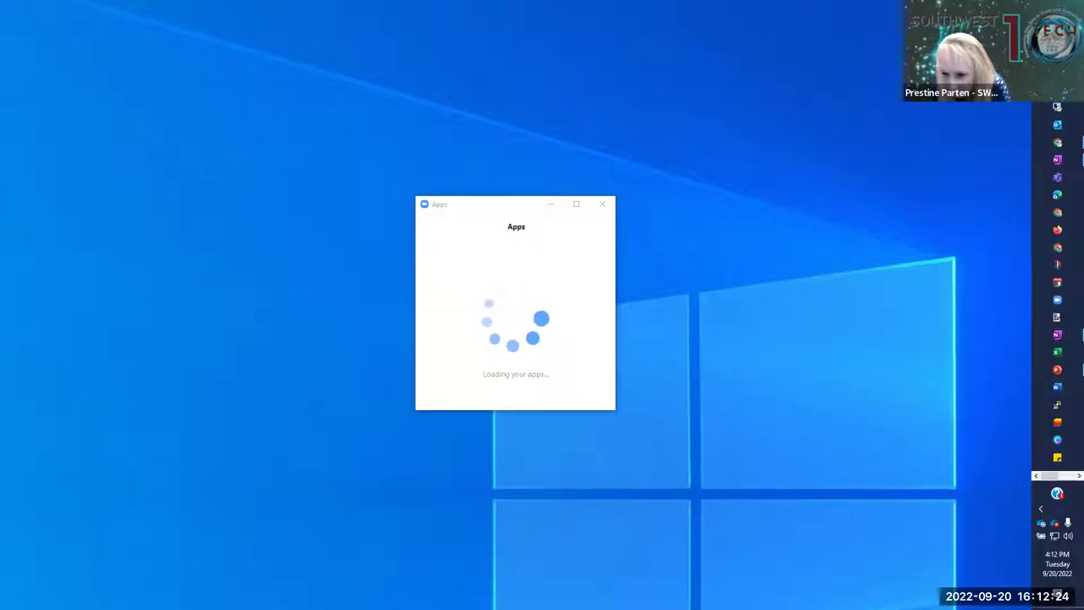
key(alt+Tab)
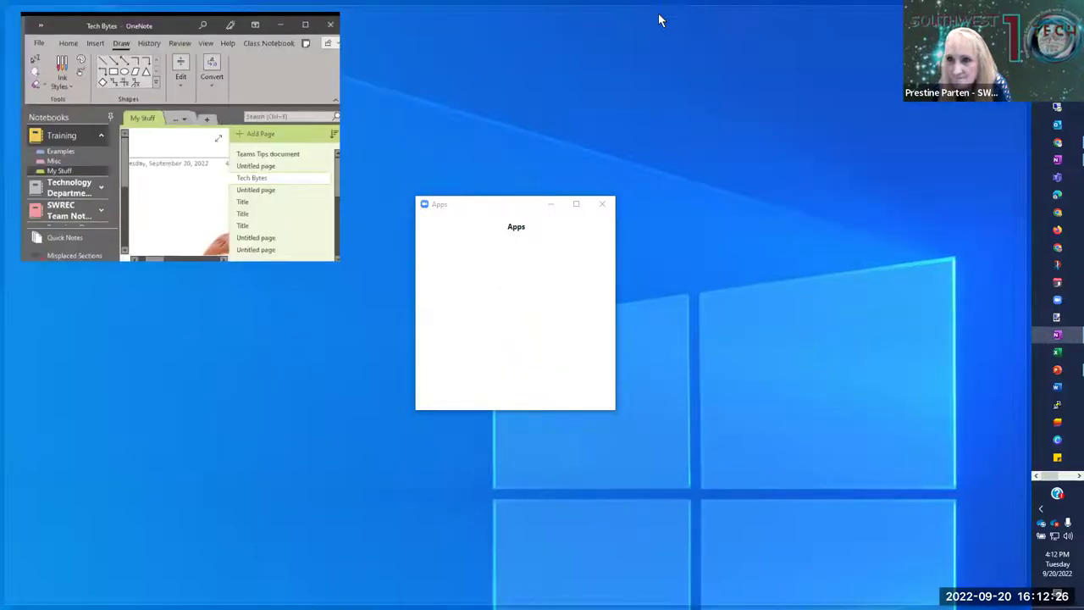
click(611, 207)
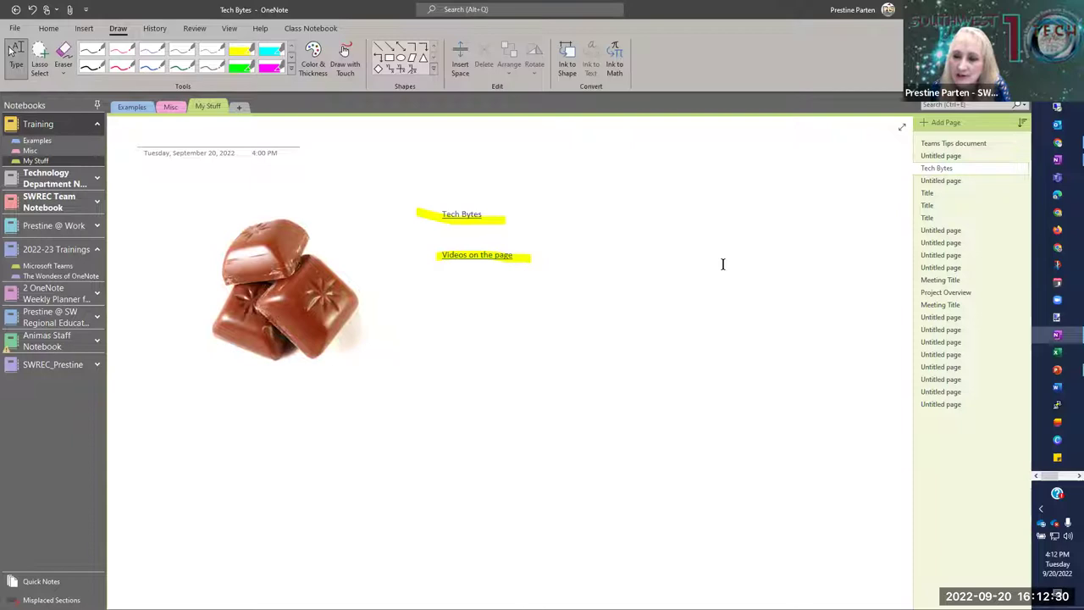
- Draw a large freehand oval with the blue pen beside the Tech Bytes and Videos on the page links
click(15, 57)
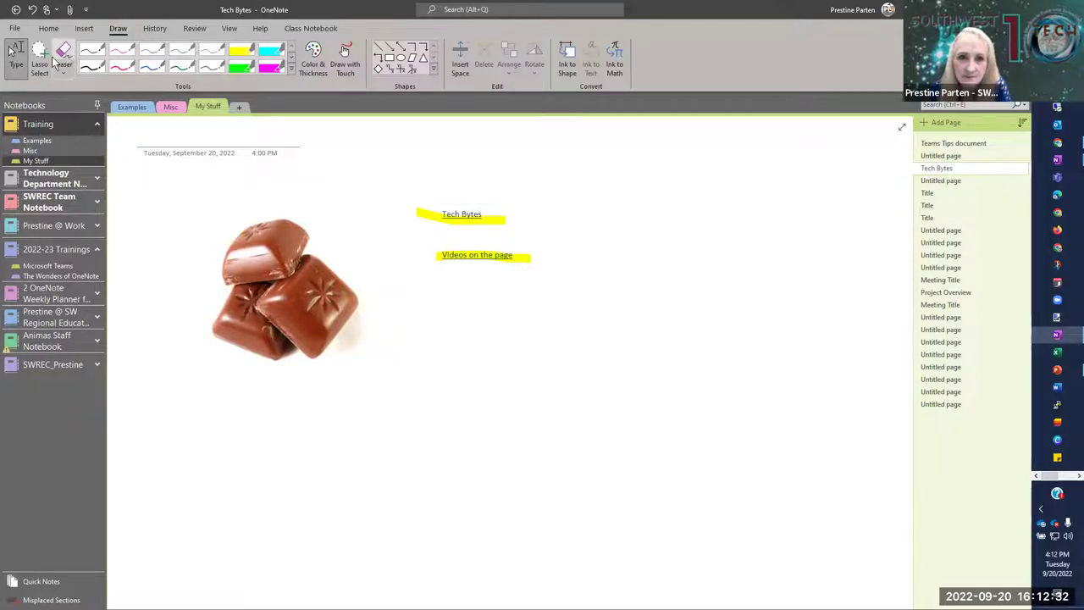
click(151, 68)
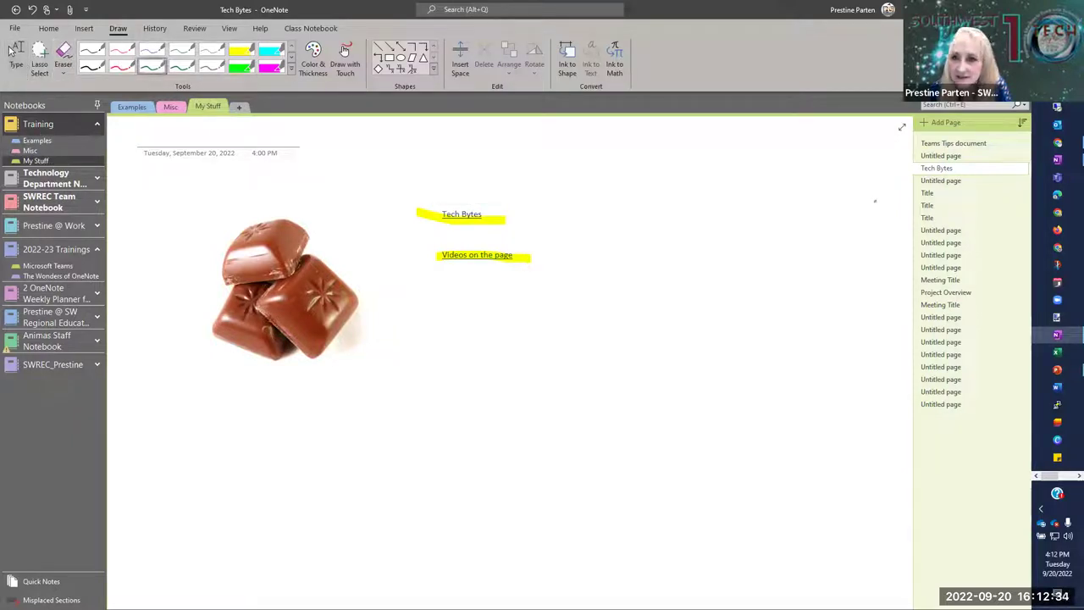
mouse_move(668, 215)
mouse_down()
mouse_move(634, 210)
mouse_move(815, 315)
mouse_move(647, 193)
mouse_move(619, 212)
mouse_up()
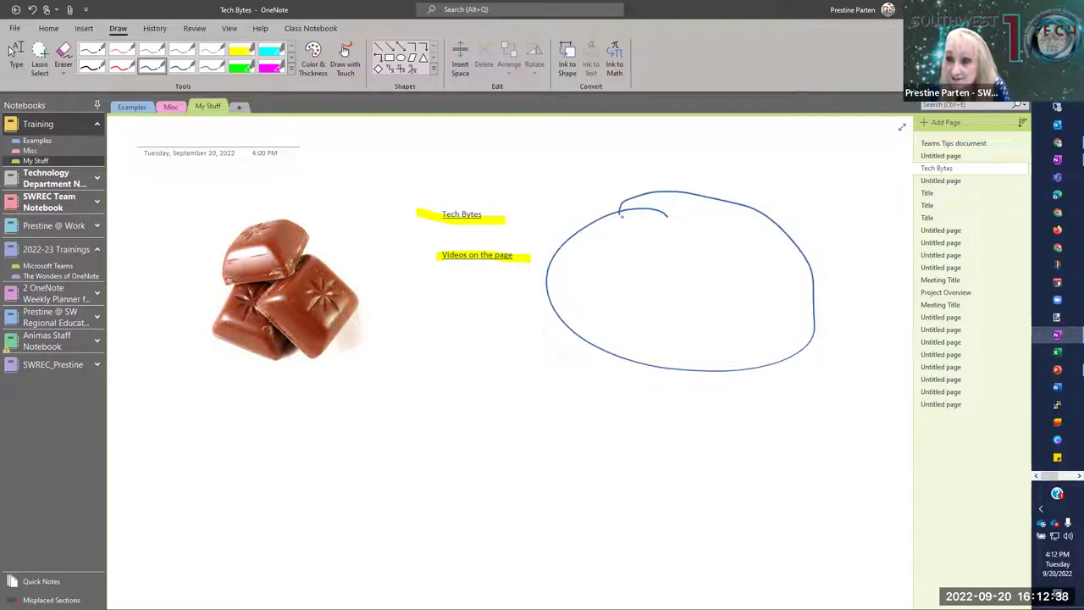
- Draw a rectangle and a circle with Ink to Shape below the freehand oval, and erase the oval
click(566, 75)
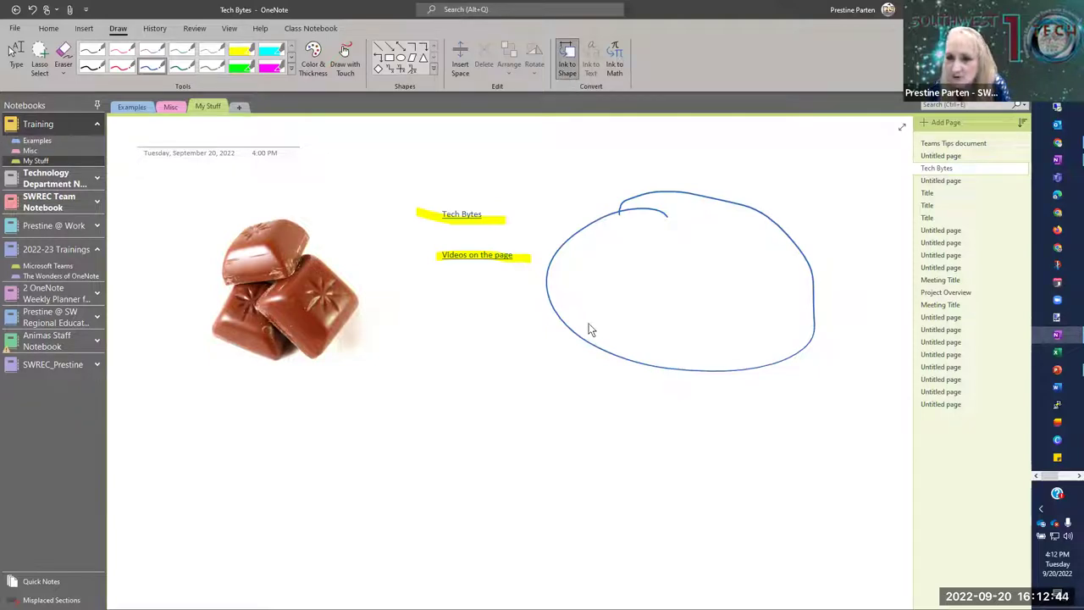
mouse_move(443, 355)
mouse_down()
mouse_move(573, 449)
mouse_move(573, 353)
mouse_move(448, 353)
mouse_up()
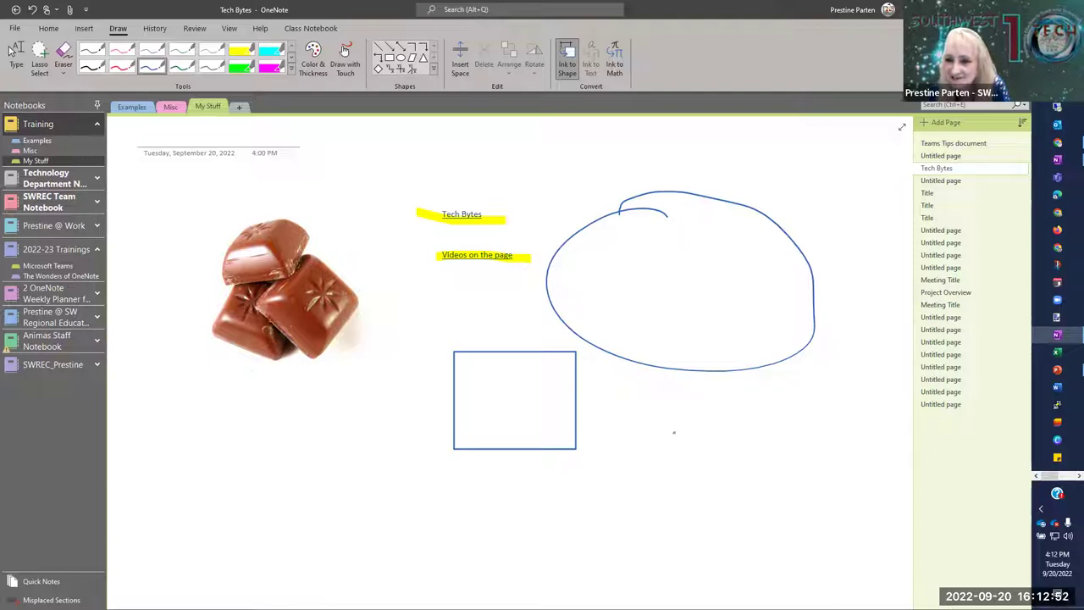
mouse_move(736, 416)
mouse_down()
mouse_move(718, 471)
mouse_move(792, 404)
mouse_move(725, 416)
mouse_up()
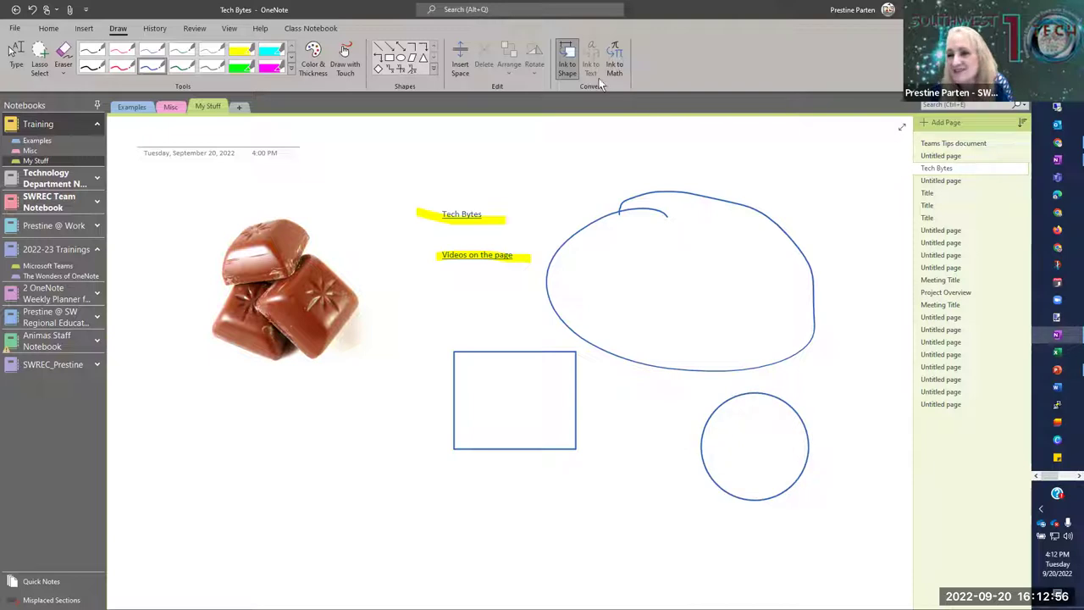
click(63, 57)
drag(698, 234, 646, 201)
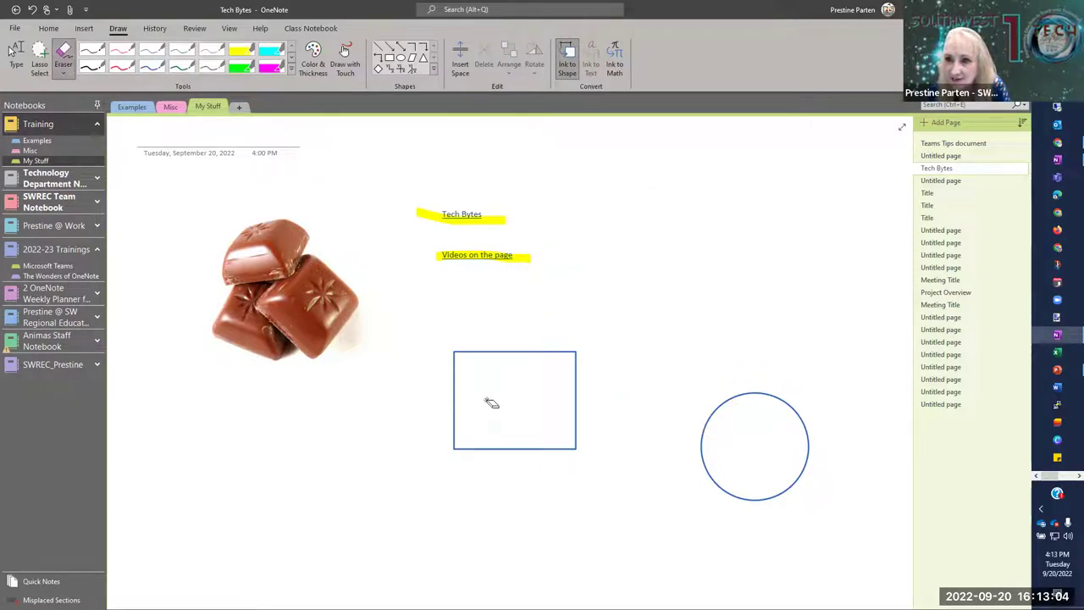
- Handwrite the equation 2x + 3y = 17 with Ink to Math, insert it and place it beside the Tech Bytes link
click(616, 59)
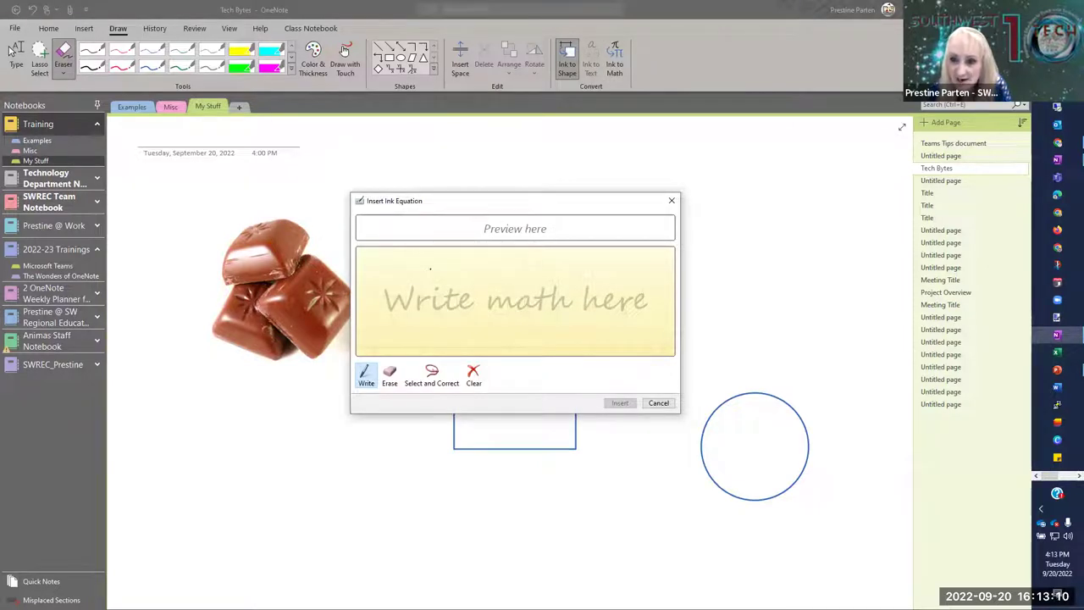
mouse_move(378, 273)
mouse_down()
mouse_move(389, 273)
mouse_move(375, 312)
mouse_up()
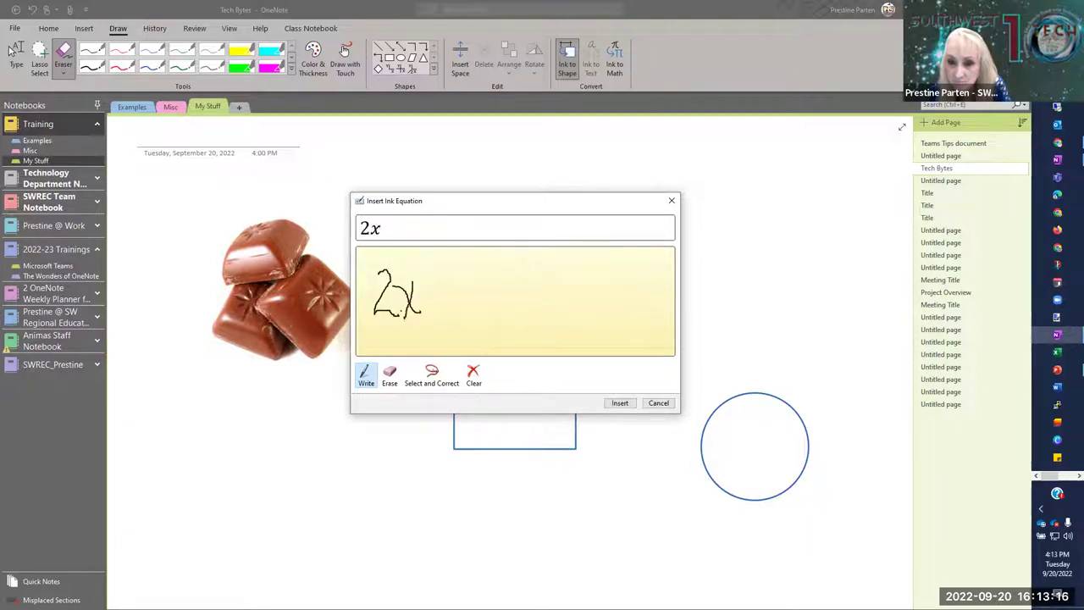
mouse_move(449, 294)
mouse_down()
mouse_move(474, 294)
mouse_move(503, 319)
mouse_up()
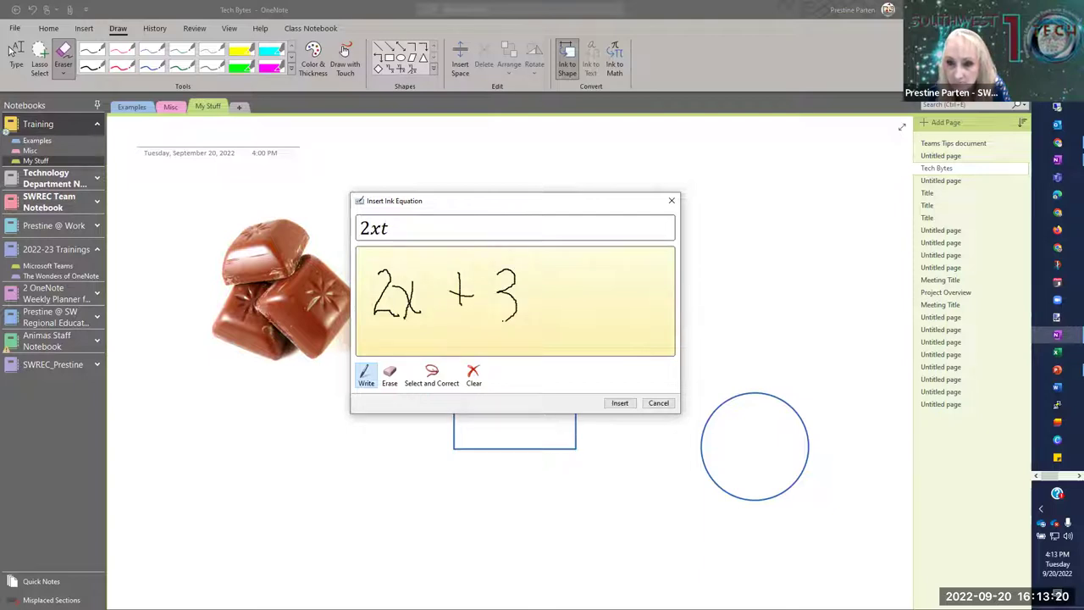
click(530, 299)
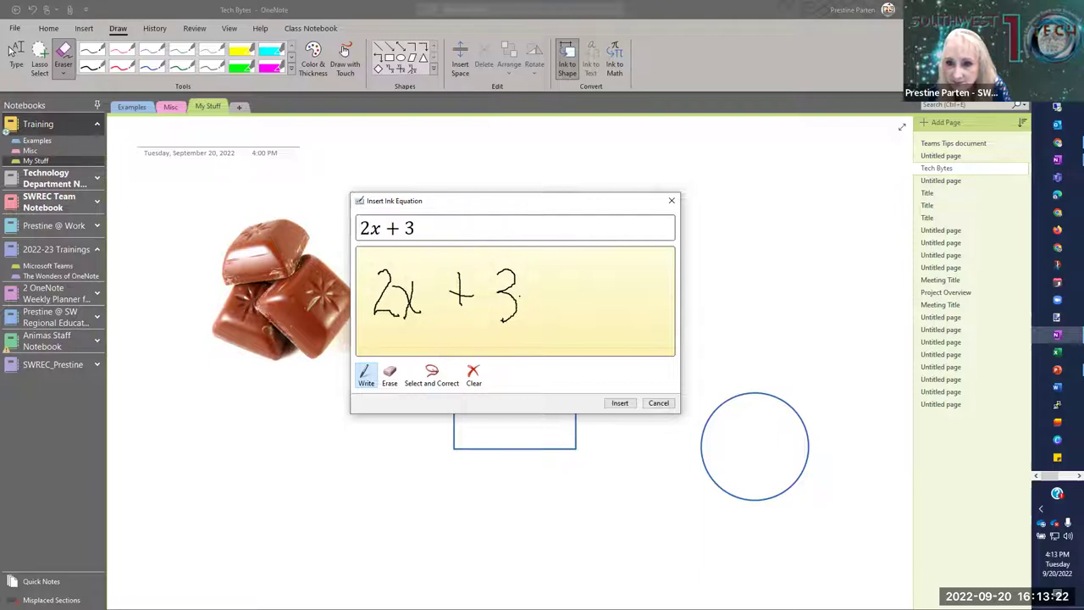
mouse_move(552, 295)
mouse_down()
mouse_move(533, 345)
mouse_move(580, 313)
mouse_up()
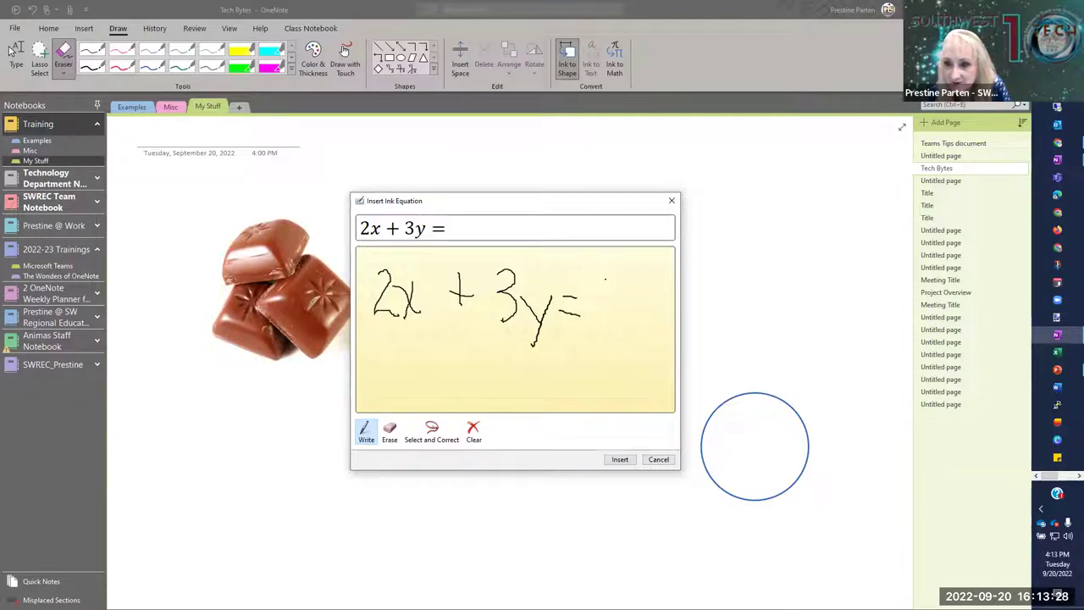
drag(626, 286, 645, 277)
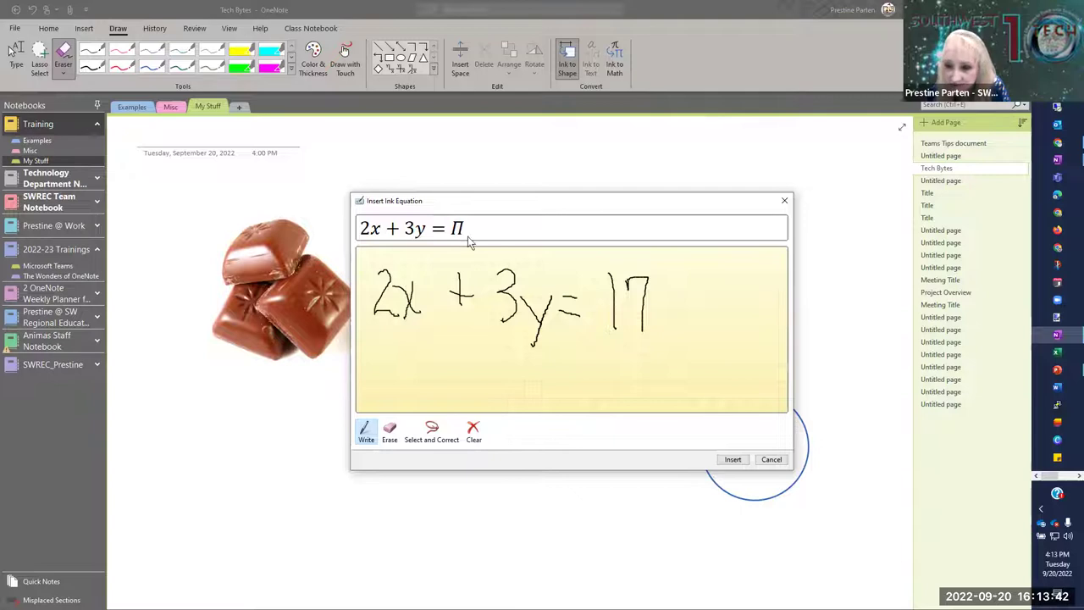
click(733, 460)
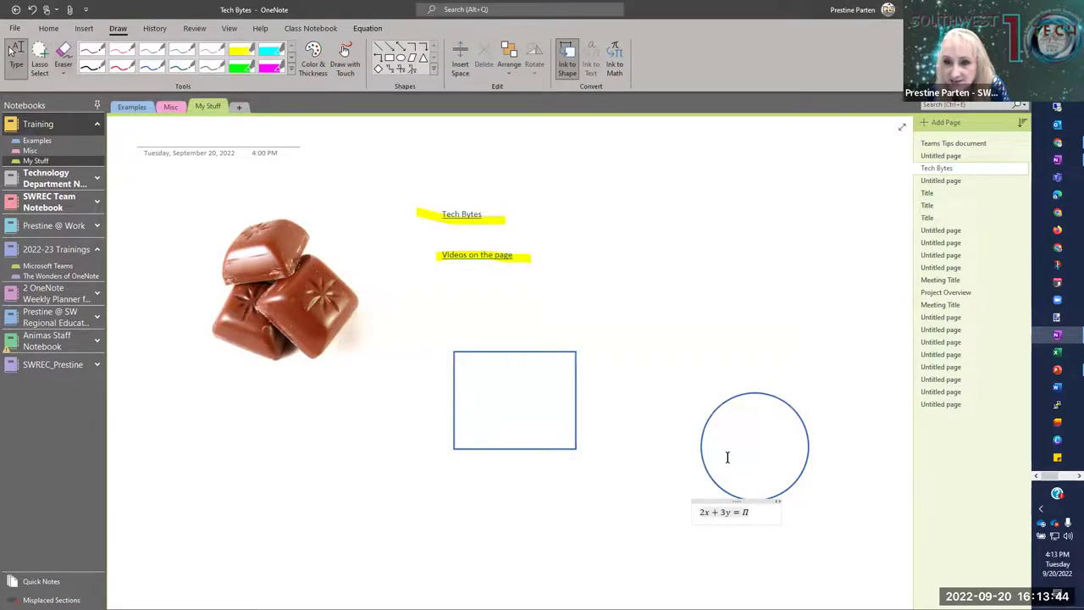
drag(750, 499, 628, 229)
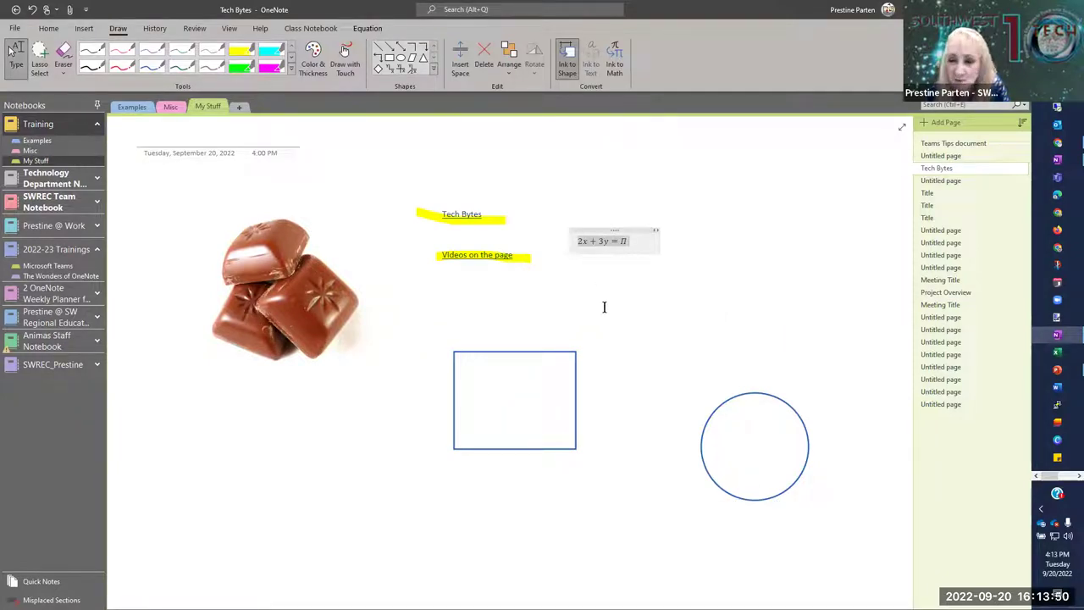
- Open the Meeting Details page in the Misc section and collapse its Participants list
click(83, 29)
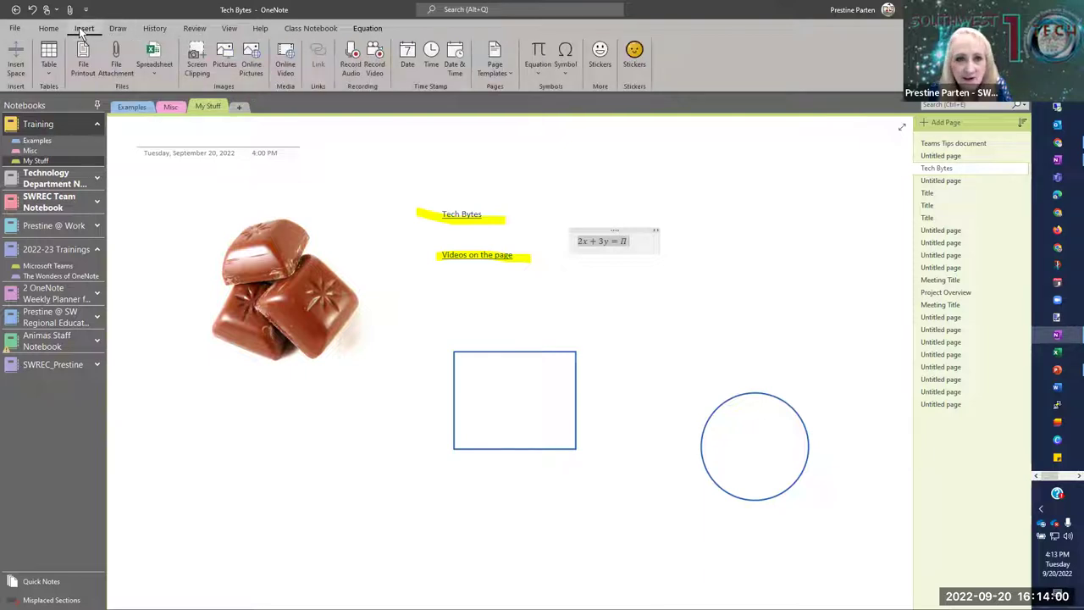
click(48, 30)
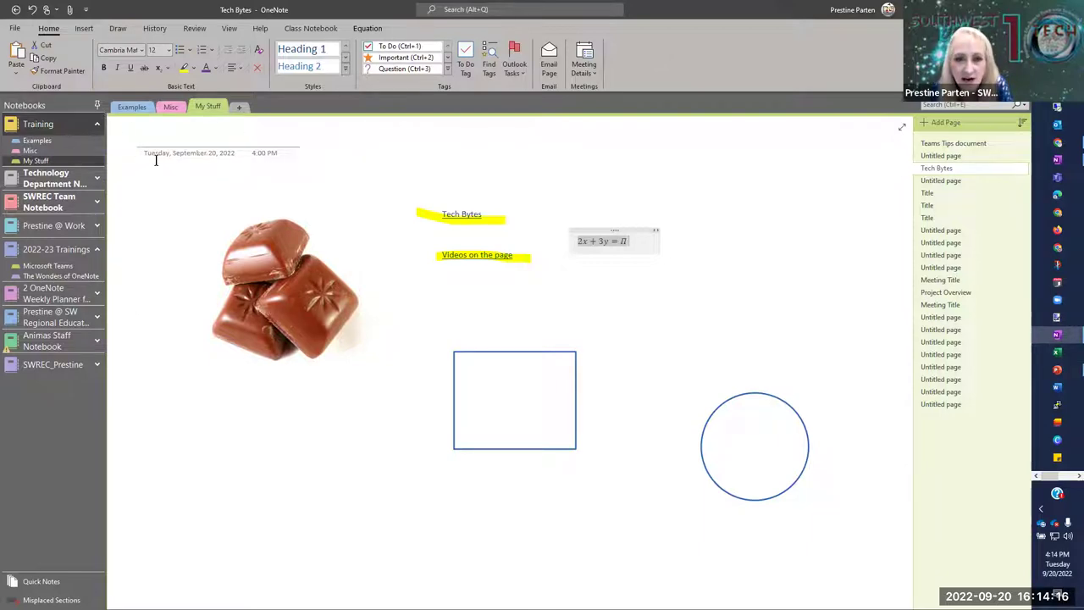
click(169, 108)
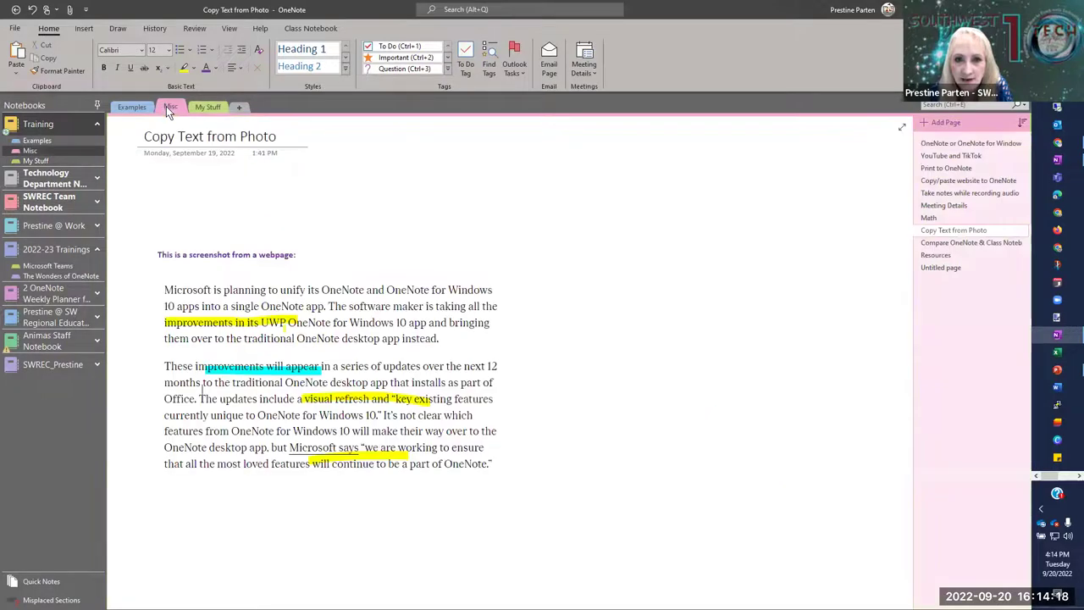
click(940, 207)
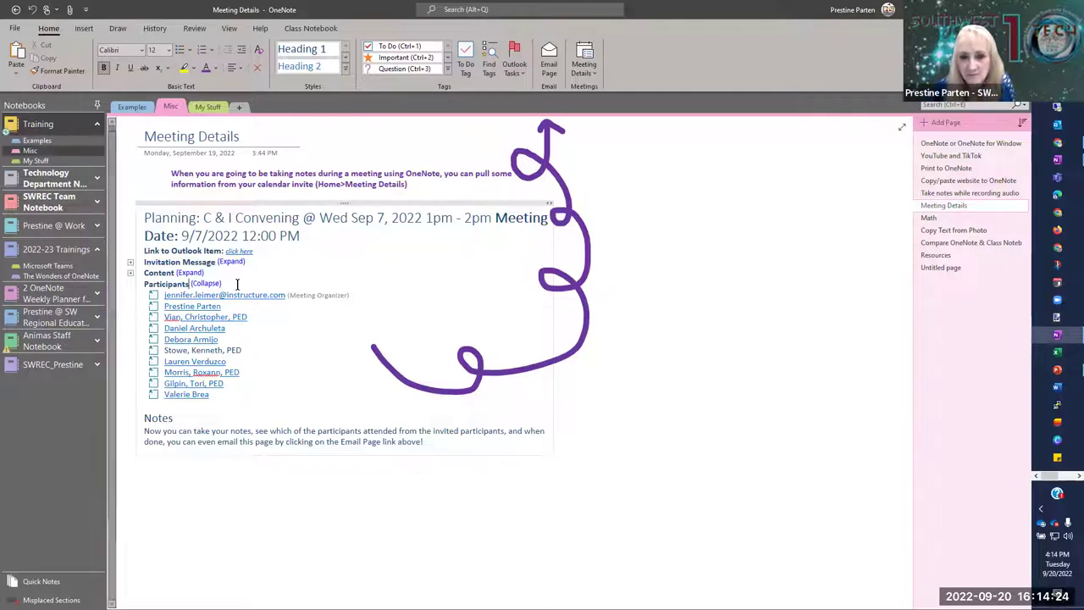
click(207, 286)
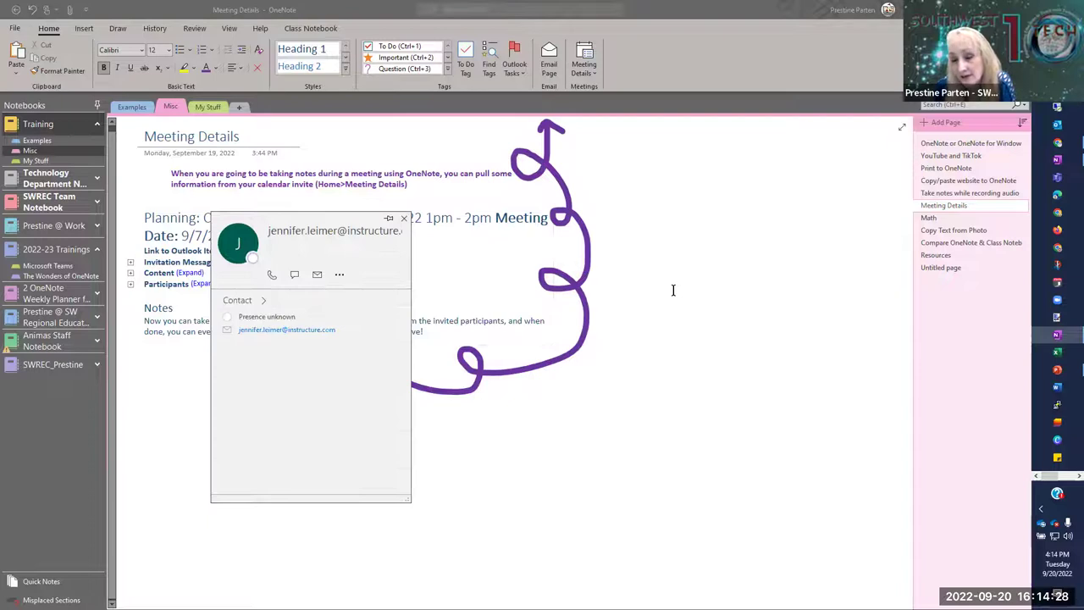
click(638, 365)
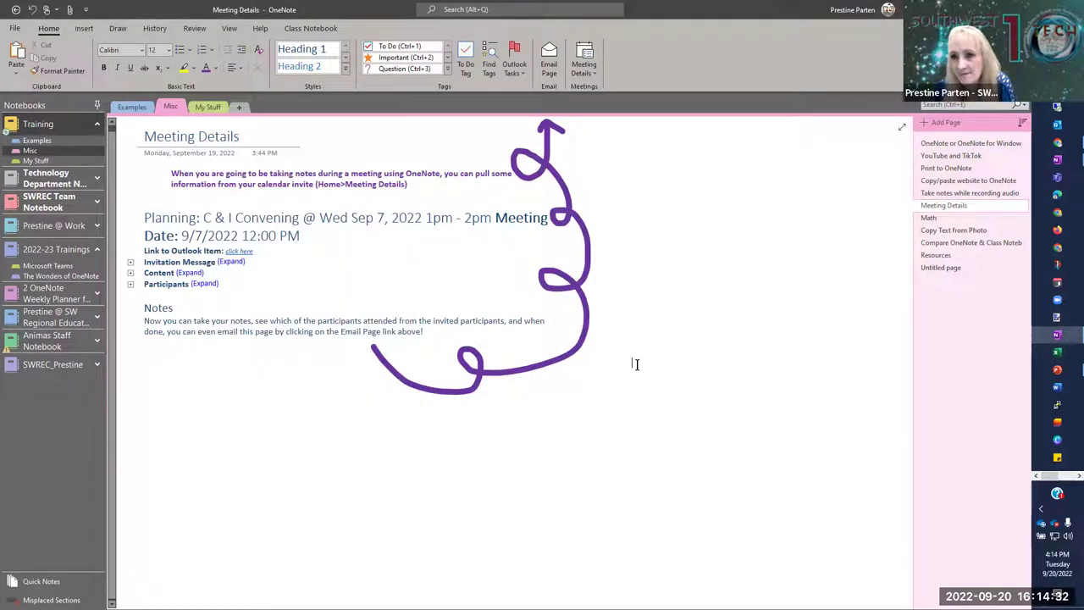
- View the Meeting Details command's list of meetings, and expand and collapse the Invitation Message on the page
click(584, 64)
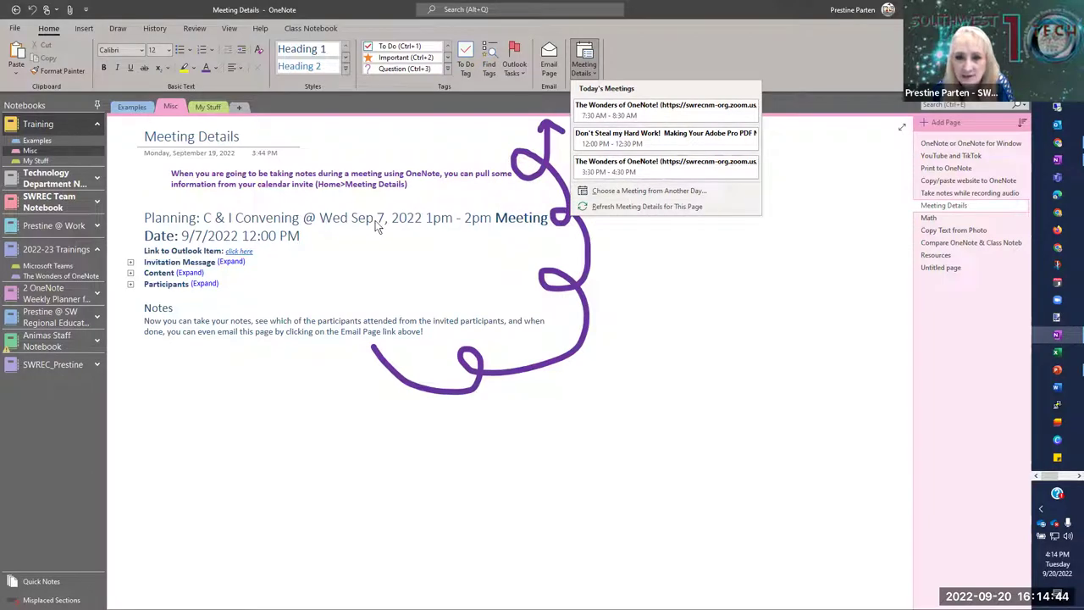
click(231, 265)
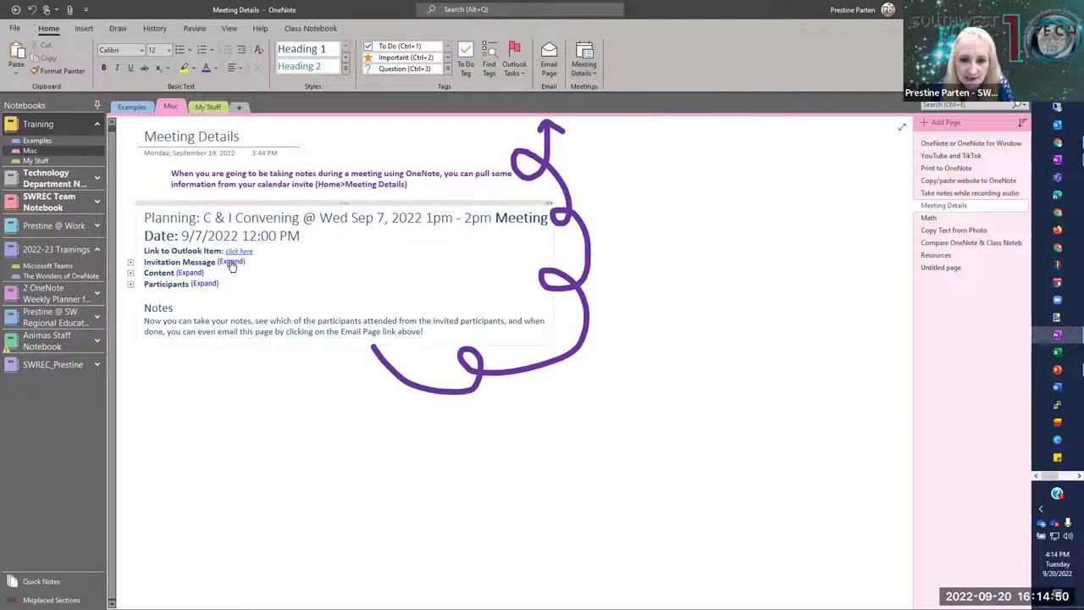
click(231, 263)
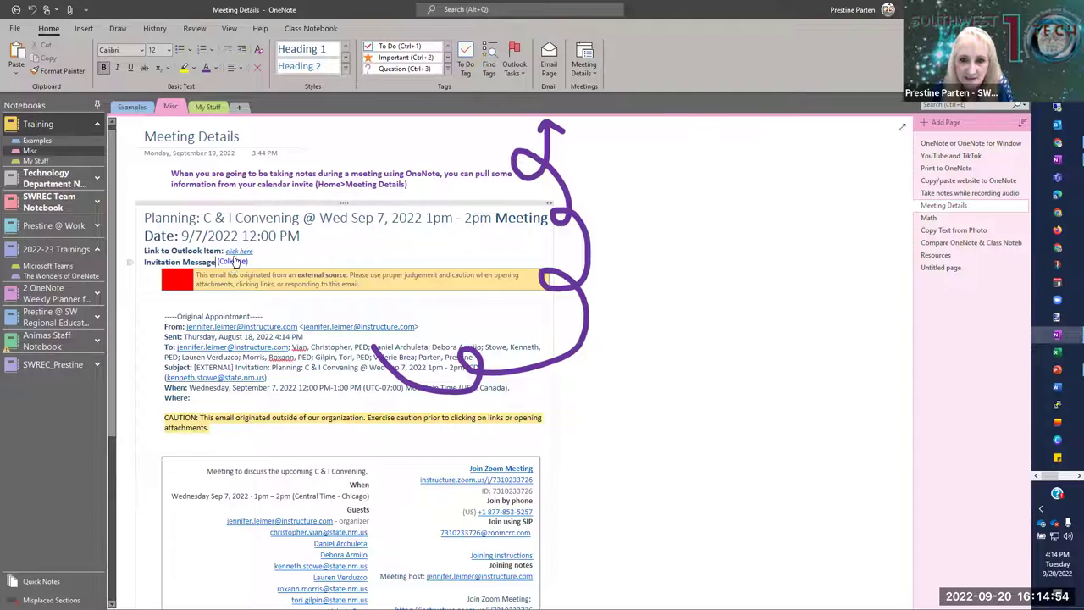
click(232, 262)
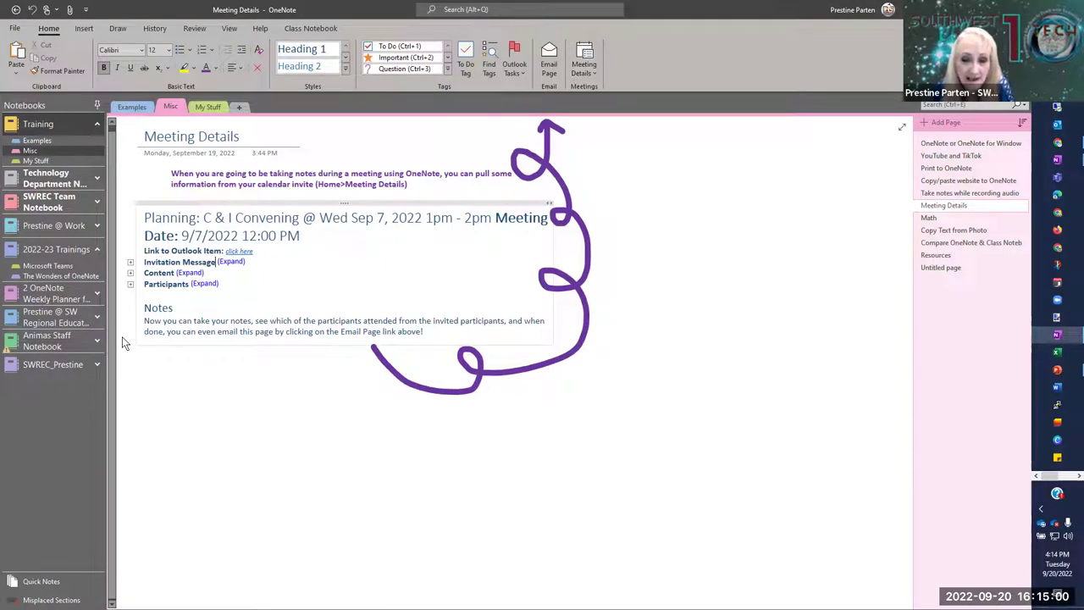
- Expand the Participants list and note "did not attend" after the last participant and "late" after the fourth
click(204, 284)
mouse_move(186, 394)
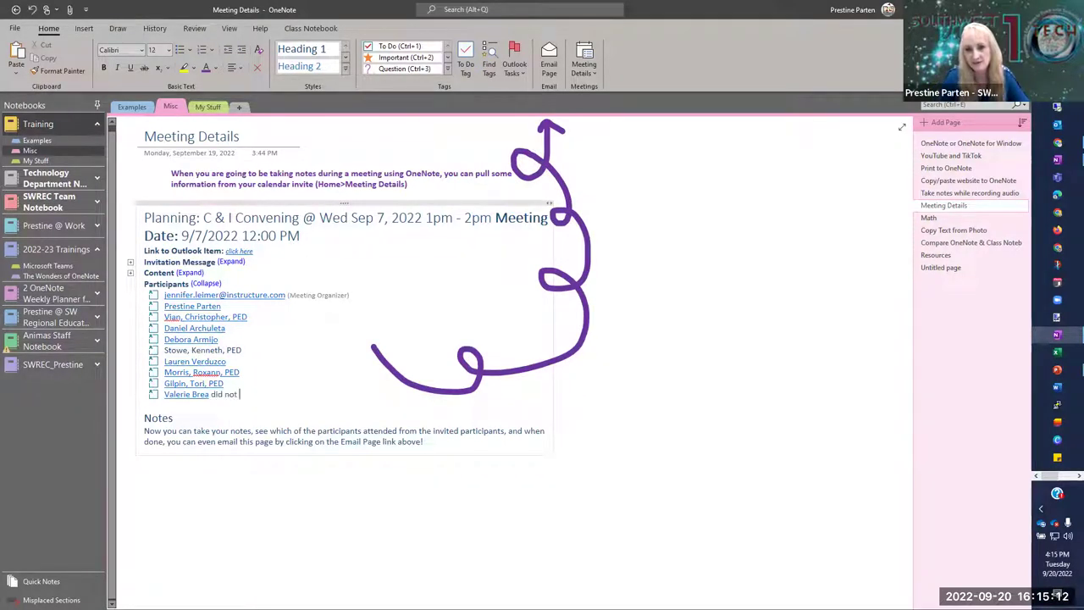
text(end)
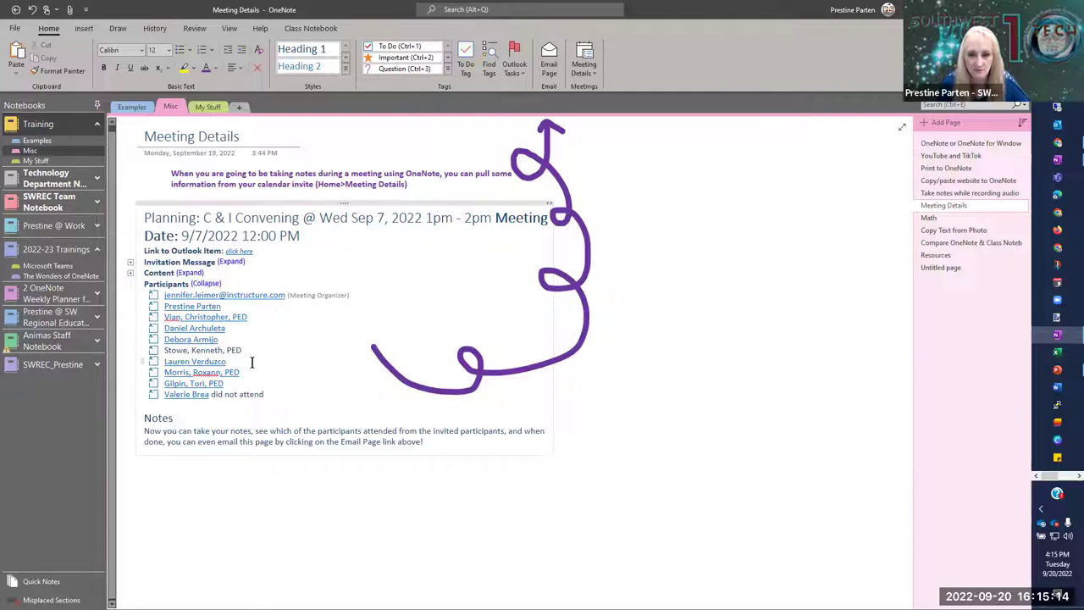
mouse_move(225, 330)
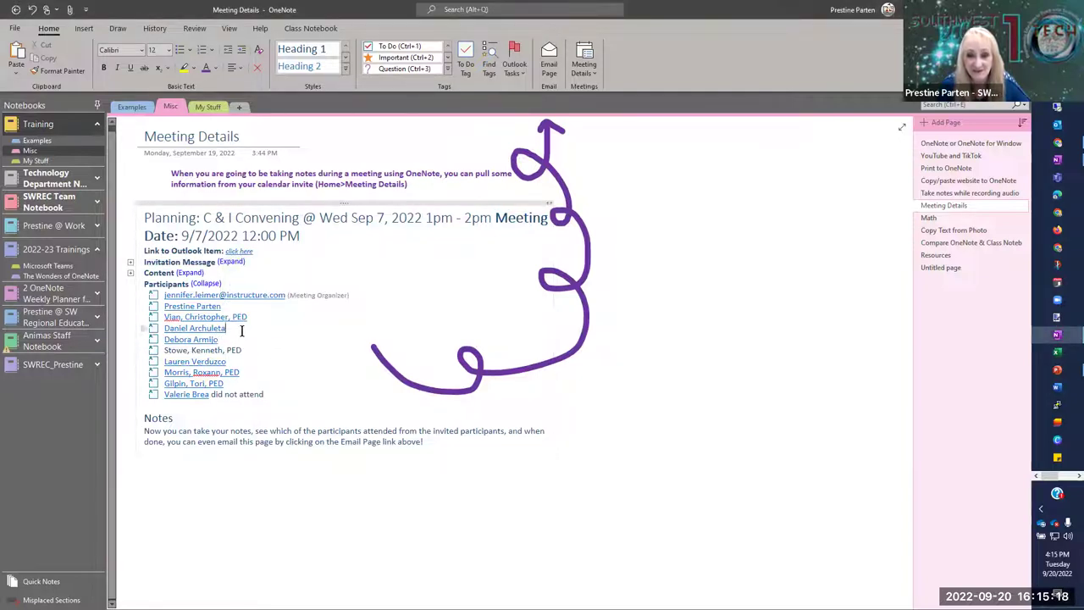
text(te)
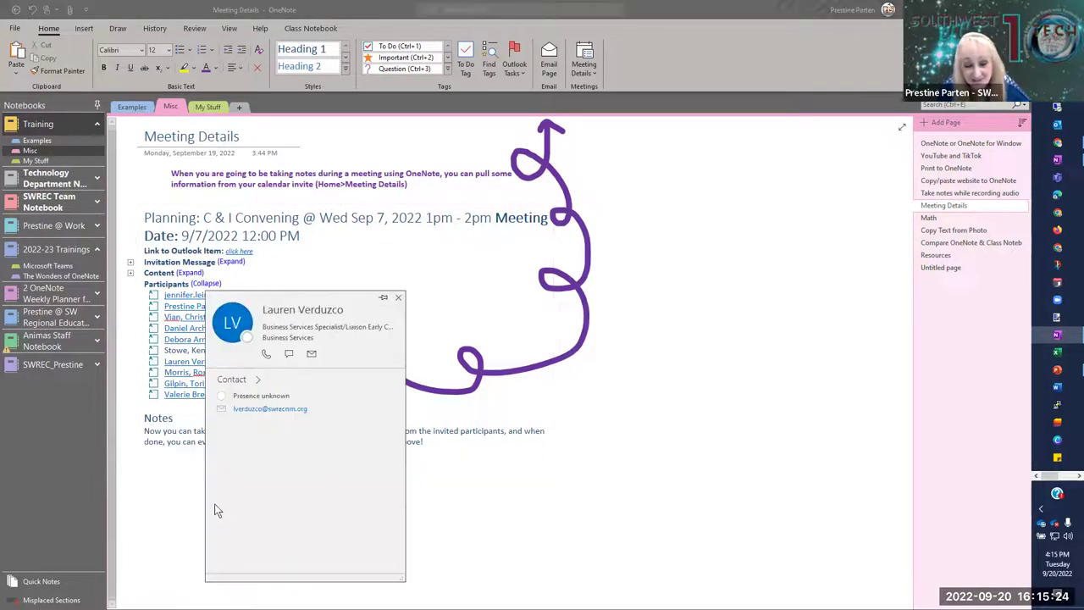
- Add a new text container below the Notes paragraph with the filler text "Kdasjf;sadjkfsd flsdjflksdjf sdjfsdf sffjkl"
click(157, 487)
text(Kdasjf;)
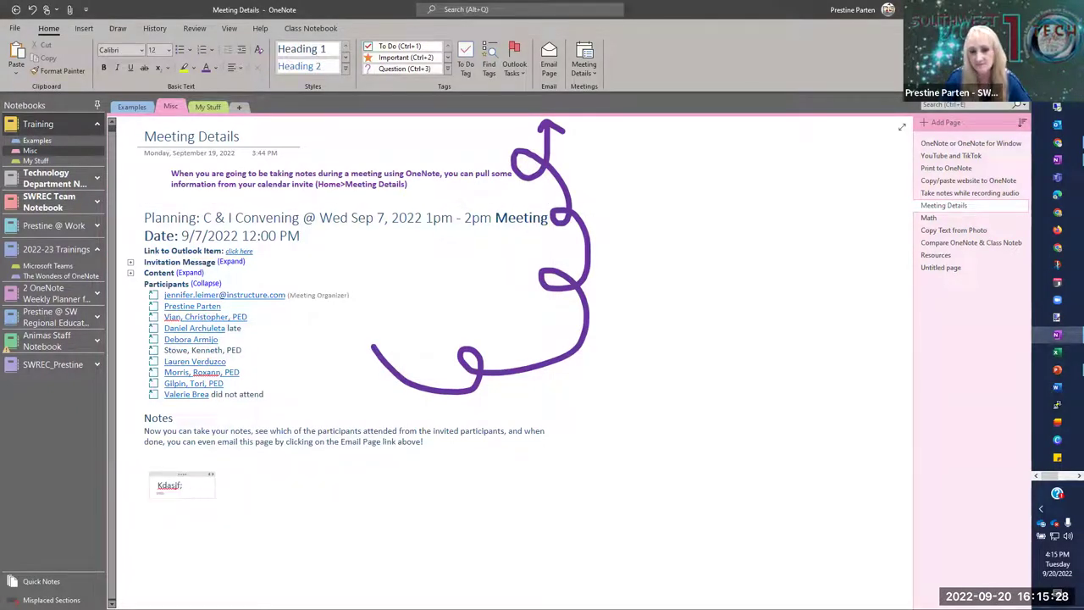
text(sadjkfsd flsdjflksdjf sdjfsdf sffjkl)
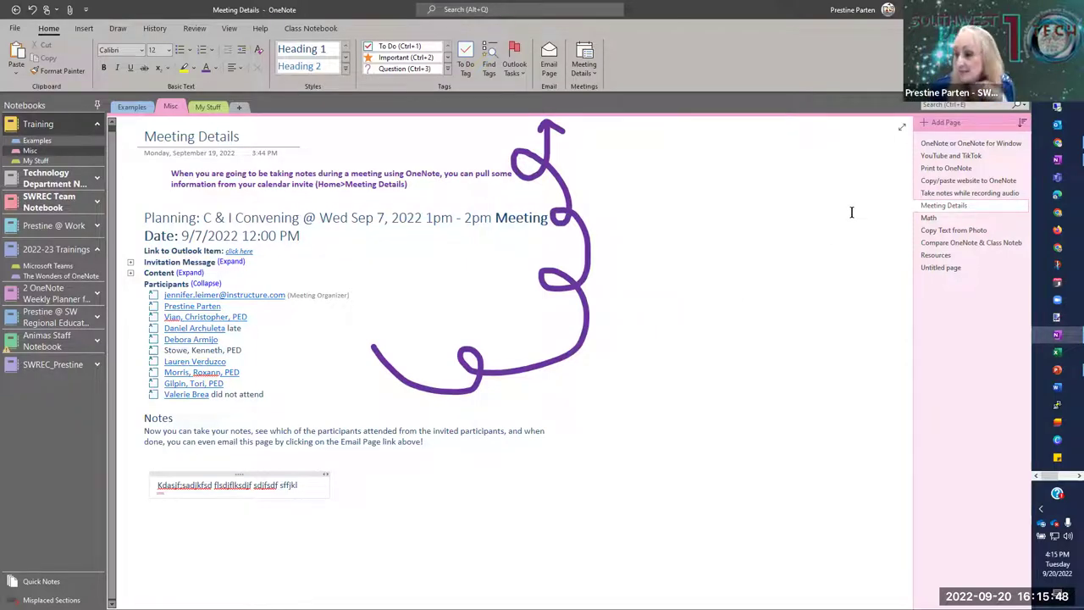
- Open the Print to OneNote page and view its Edge and Chrome printing examples
click(940, 168)
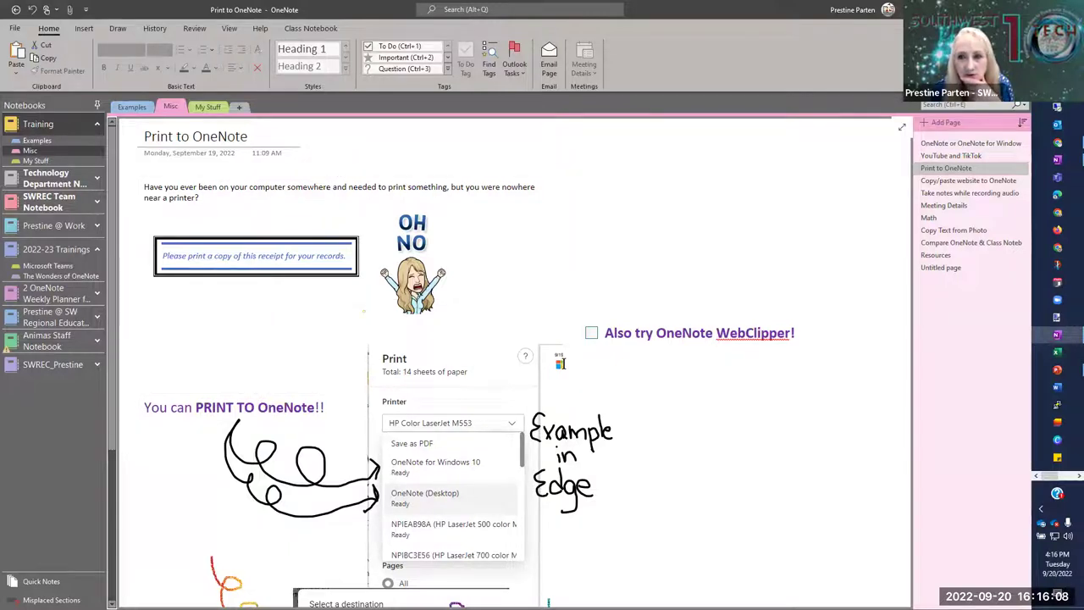
scroll(801, 469, down, 5)
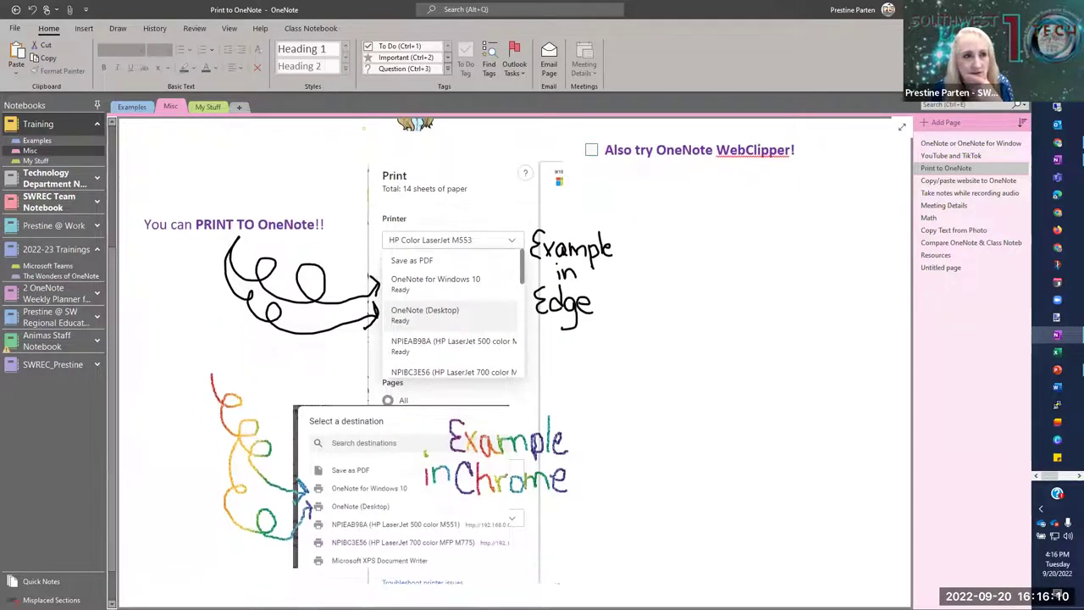
- Switch to Chrome and show the open Microsoft OneNote product page
click(1060, 144)
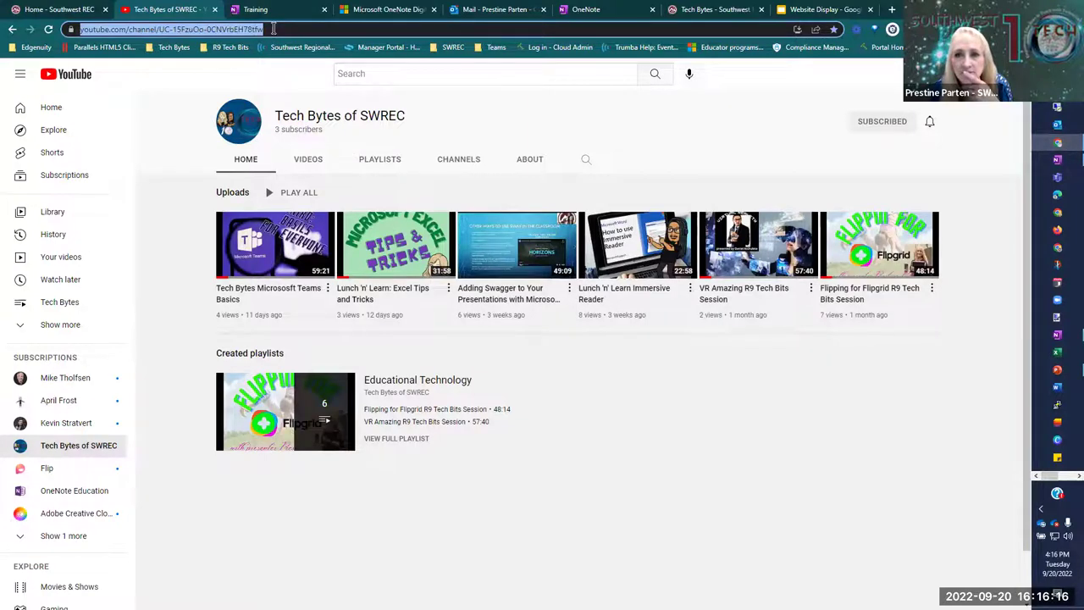
click(383, 11)
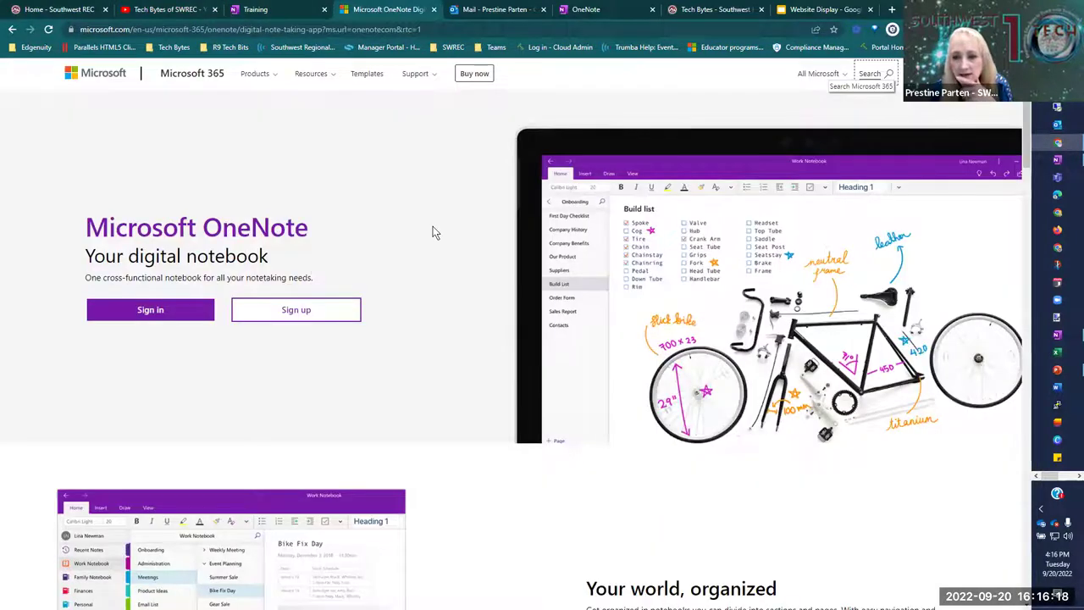
- Open the print preview for the Microsoft OneNote product page
scroll(557, 389, down, 3)
drag(613, 338, 673, 331)
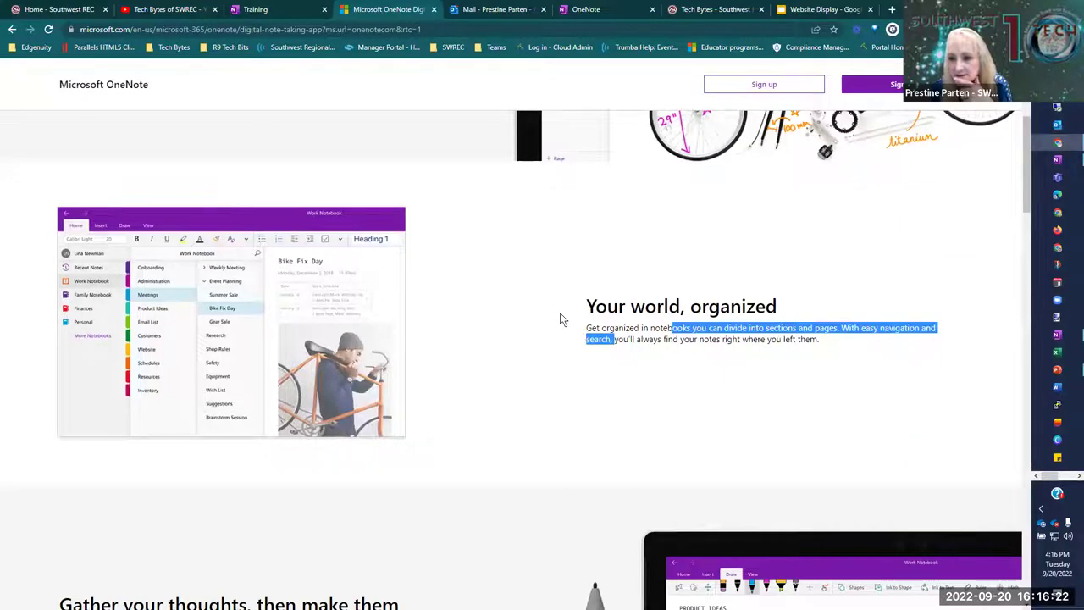
click(1022, 29)
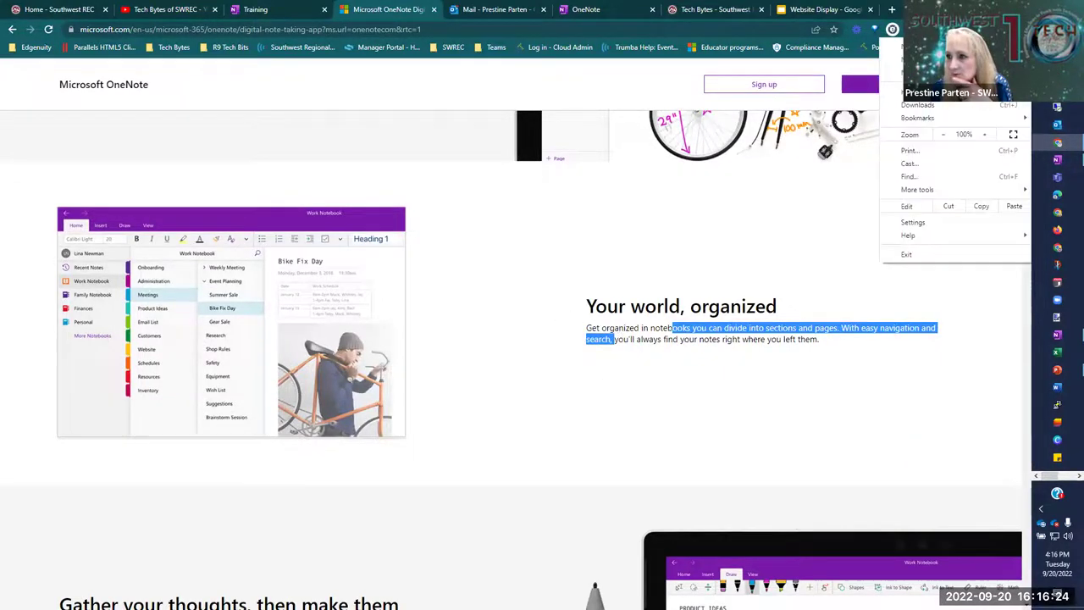
click(911, 150)
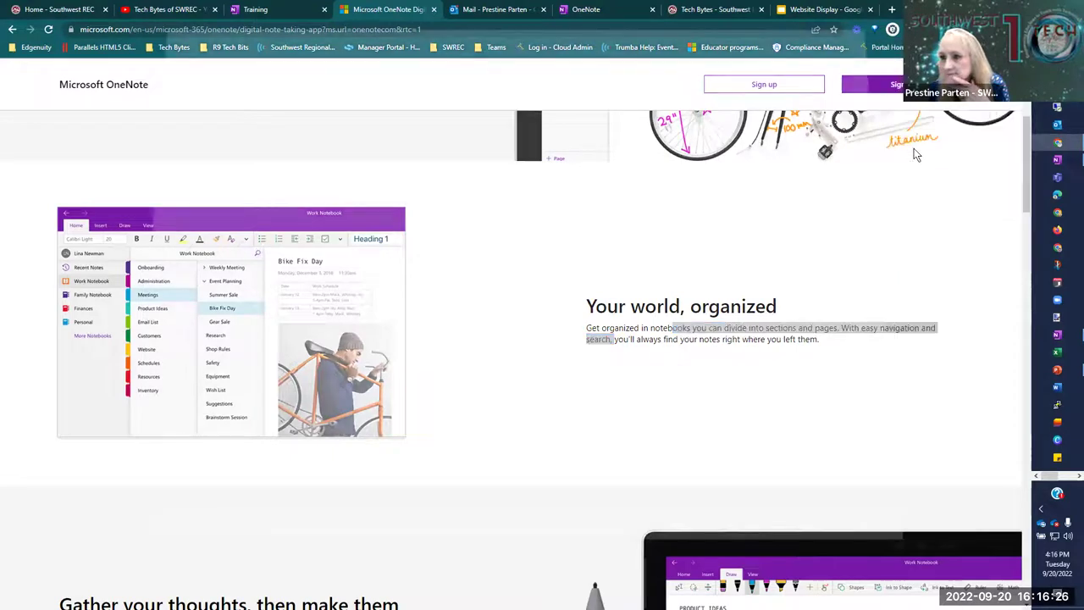
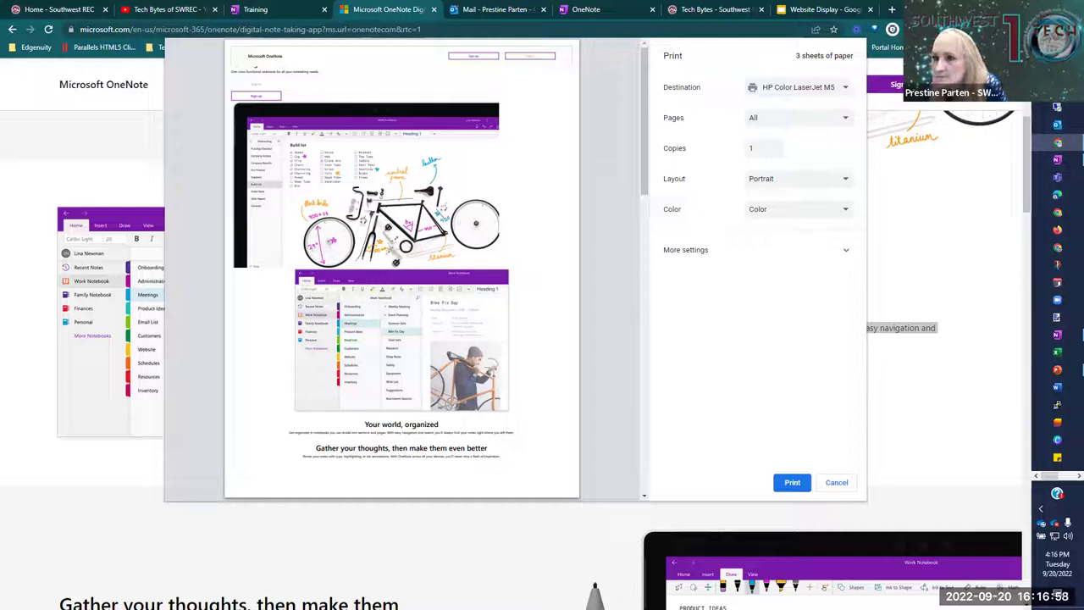
- Switch to OneNote and review the Print to OneNote page through to the note beneath its Chrome example
key(alt+Tab)
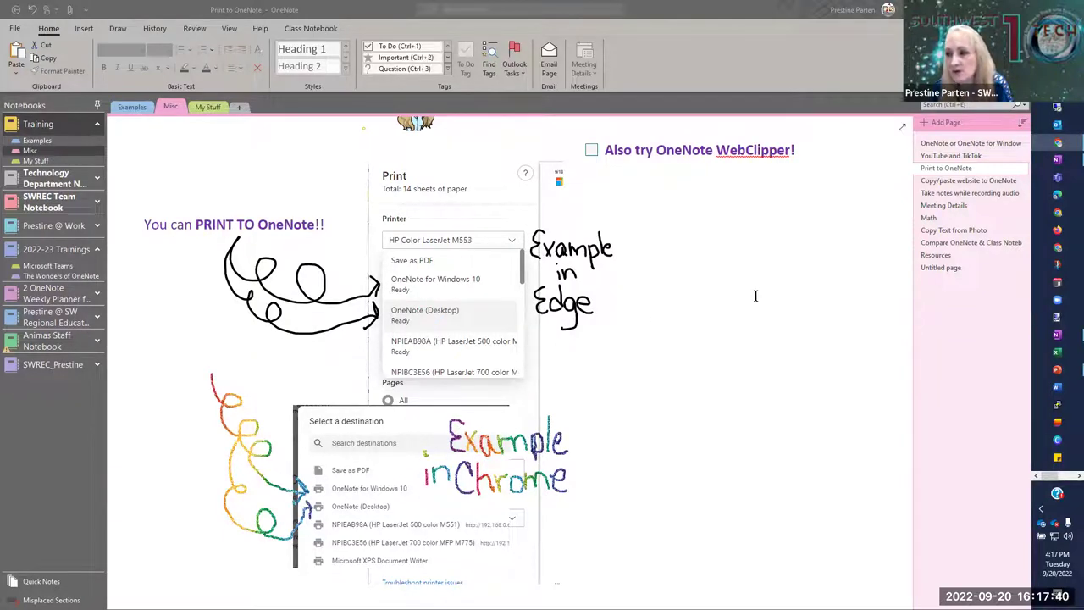
scroll(759, 300, up, 3)
scroll(762, 310, down, 4)
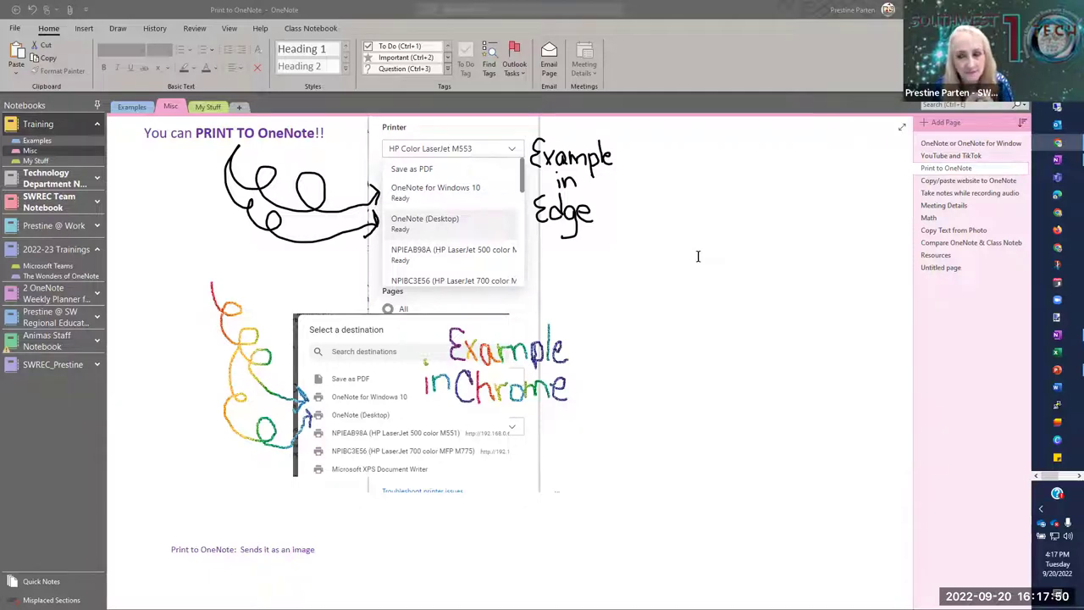
- Open the Copy/paste website to OneNote page and examine its pasted feature comparison table across platforms and devices
click(938, 181)
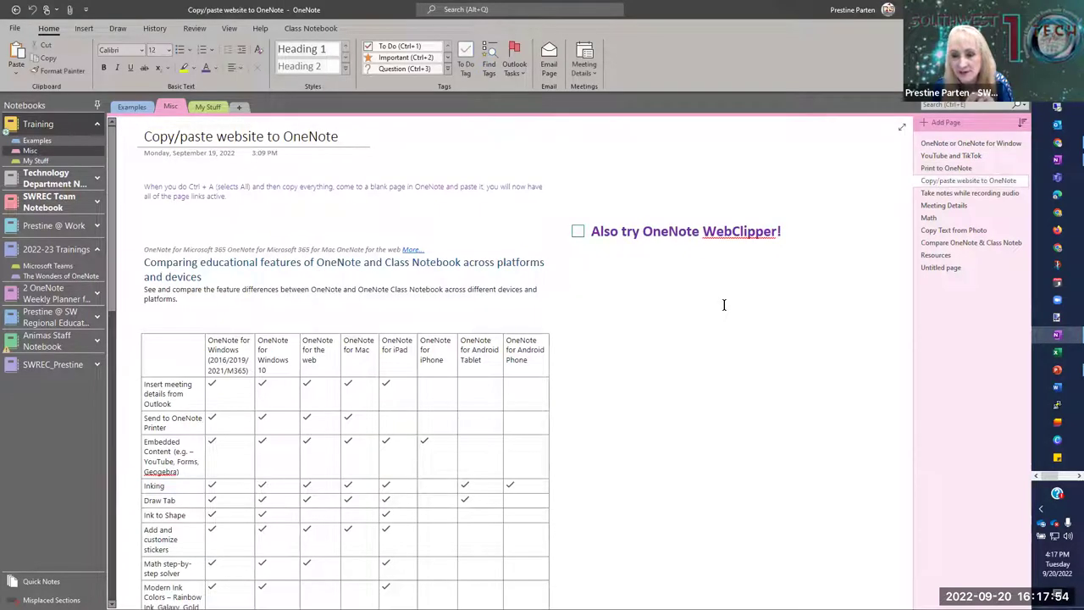
scroll(722, 298, down, 3)
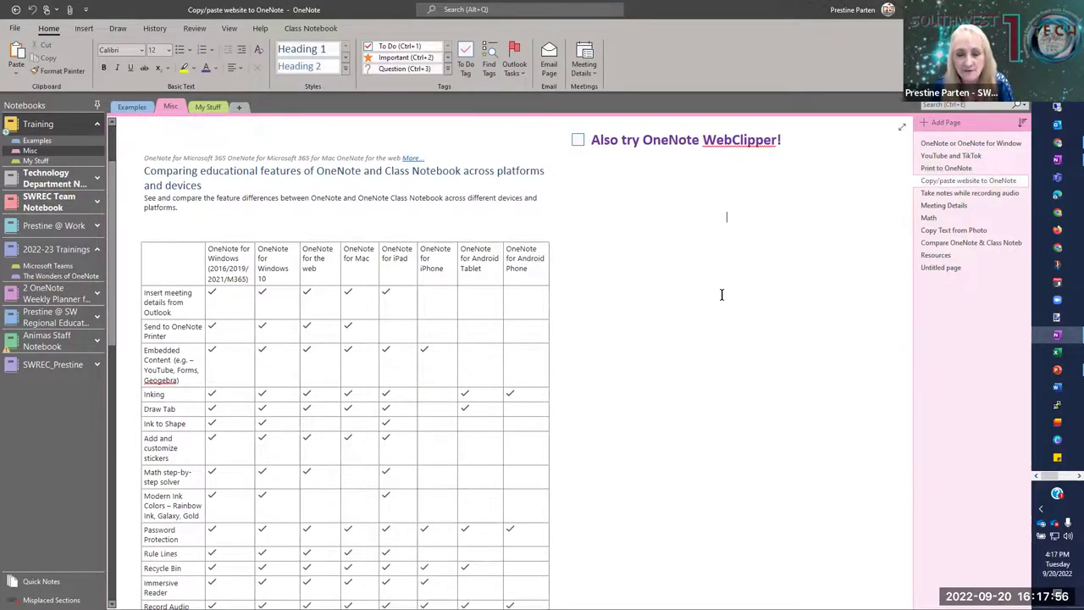
scroll(721, 294, down, 5)
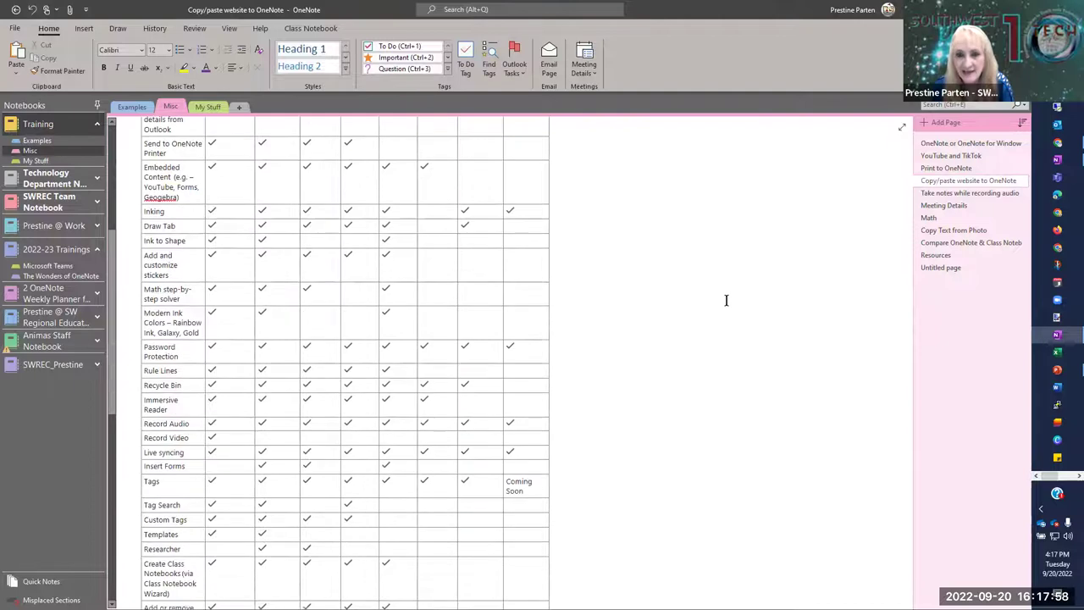
scroll(727, 299, up, 5)
click(727, 302)
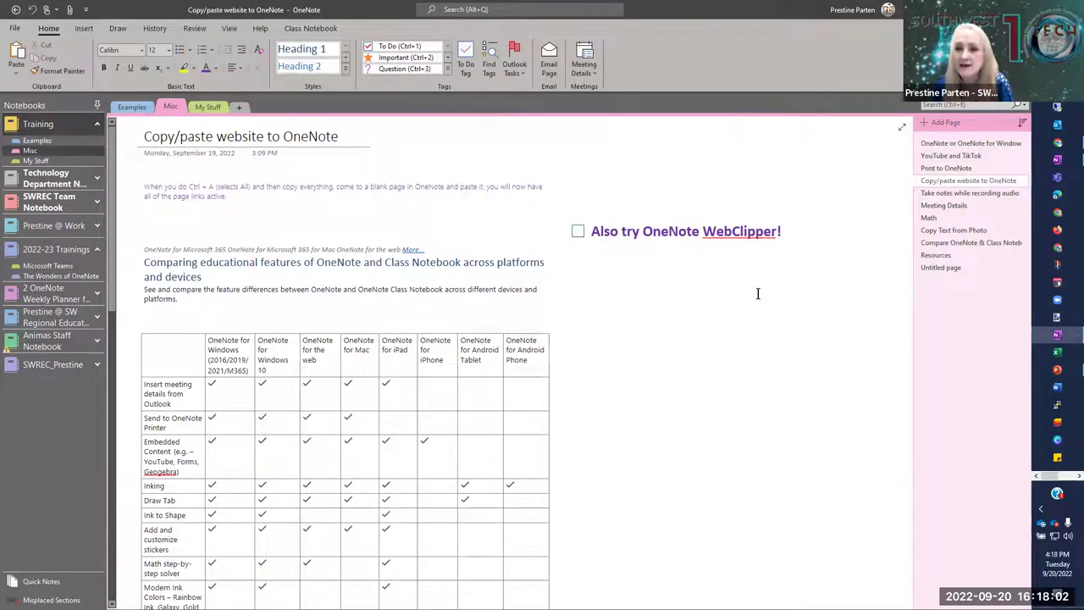
scroll(753, 309, down, 4)
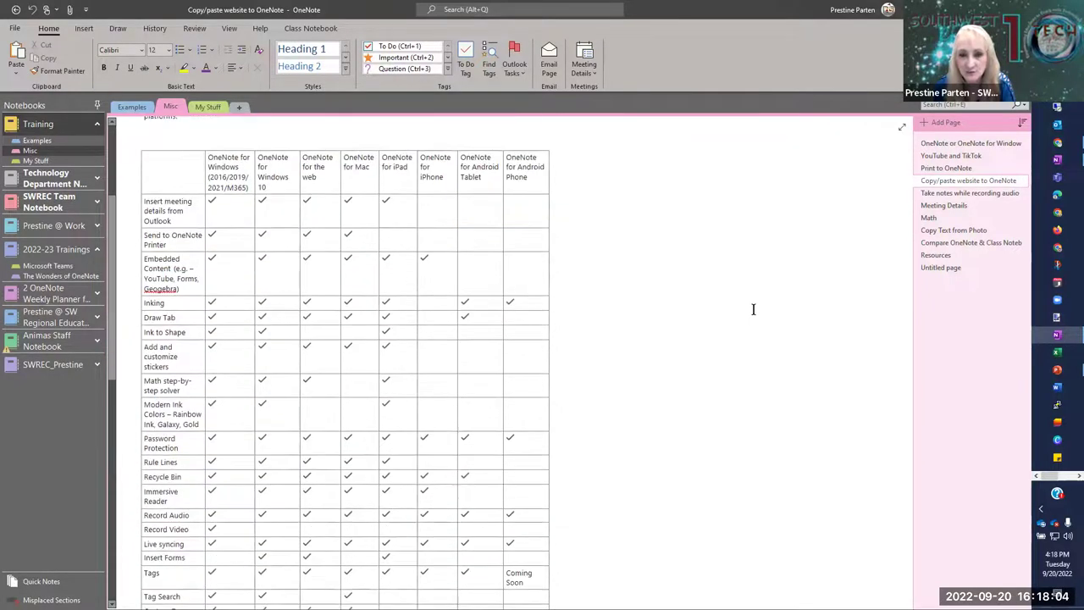
scroll(755, 306, down, 2)
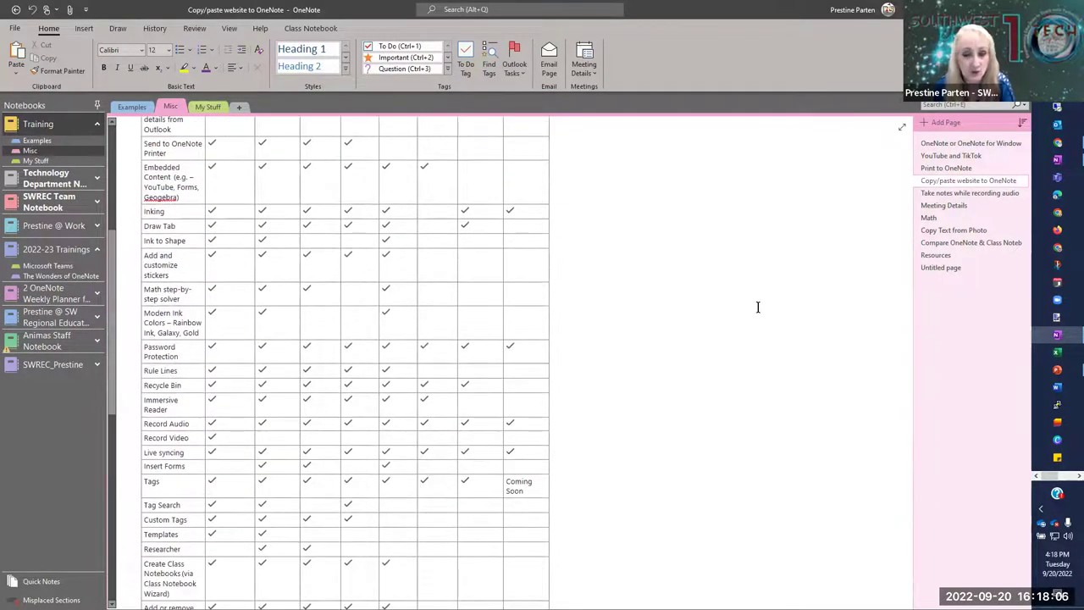
scroll(758, 307, up, 6)
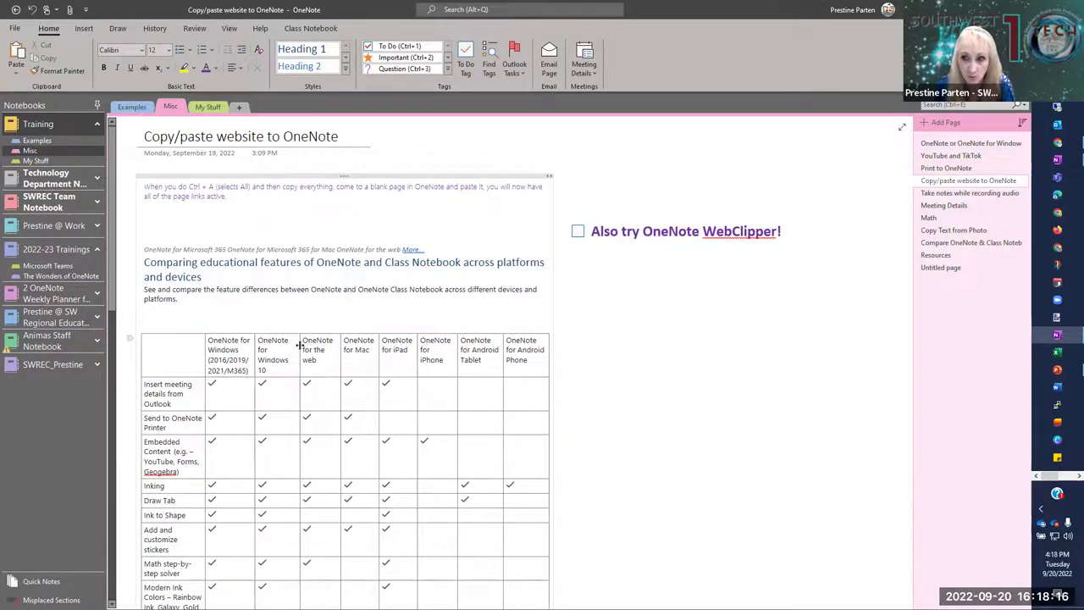
scroll(297, 347, down, 1)
scroll(299, 340, up, 1)
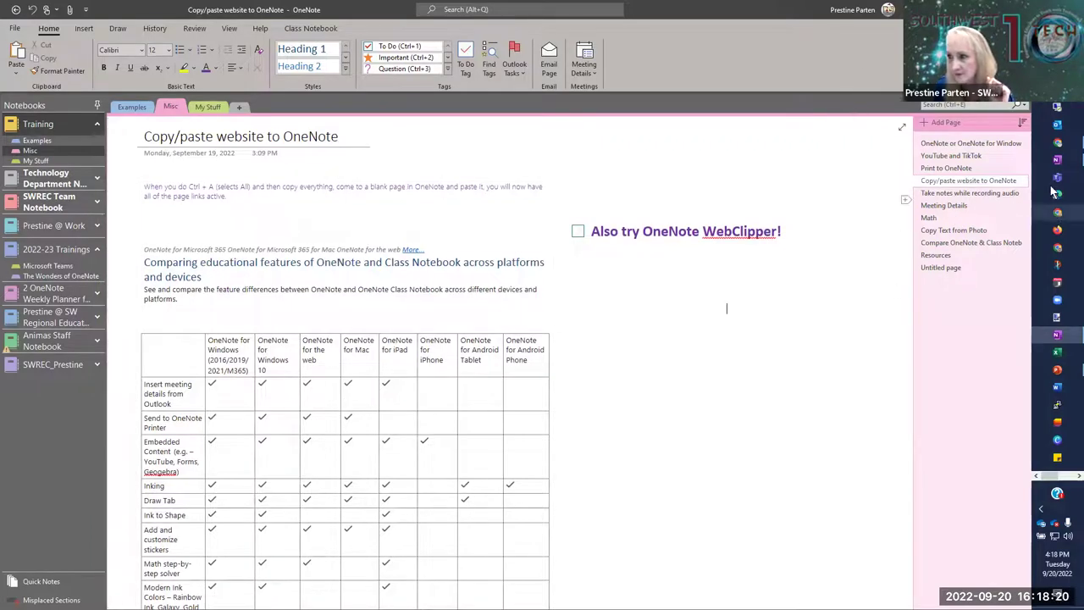
- Switch to Chrome, cancel the pending print, and show the Southwest REC Tech Bytes page with its session descriptions
click(1059, 144)
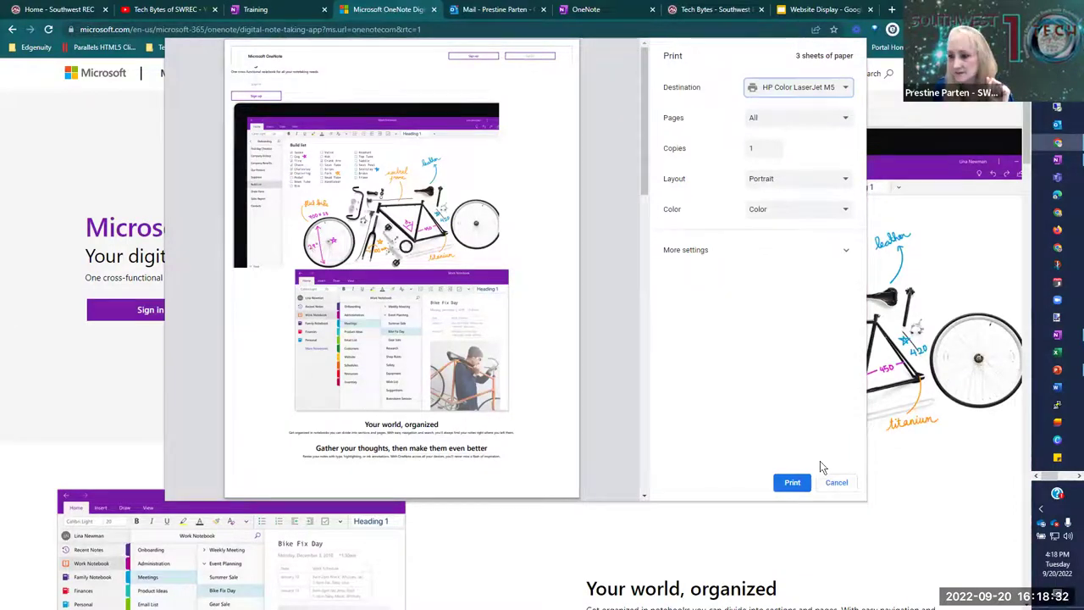
click(834, 486)
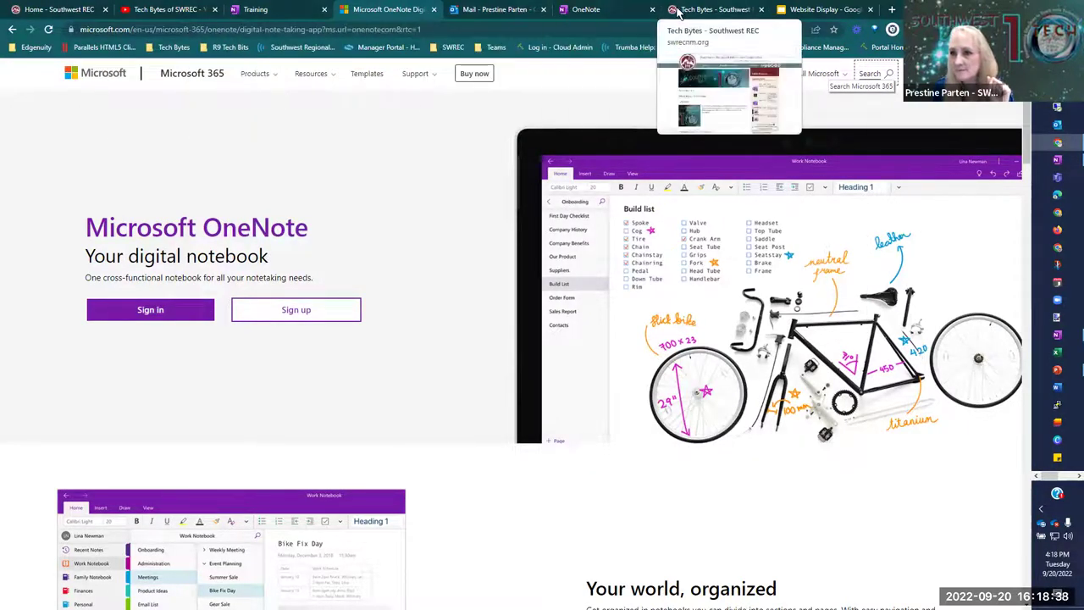
click(707, 10)
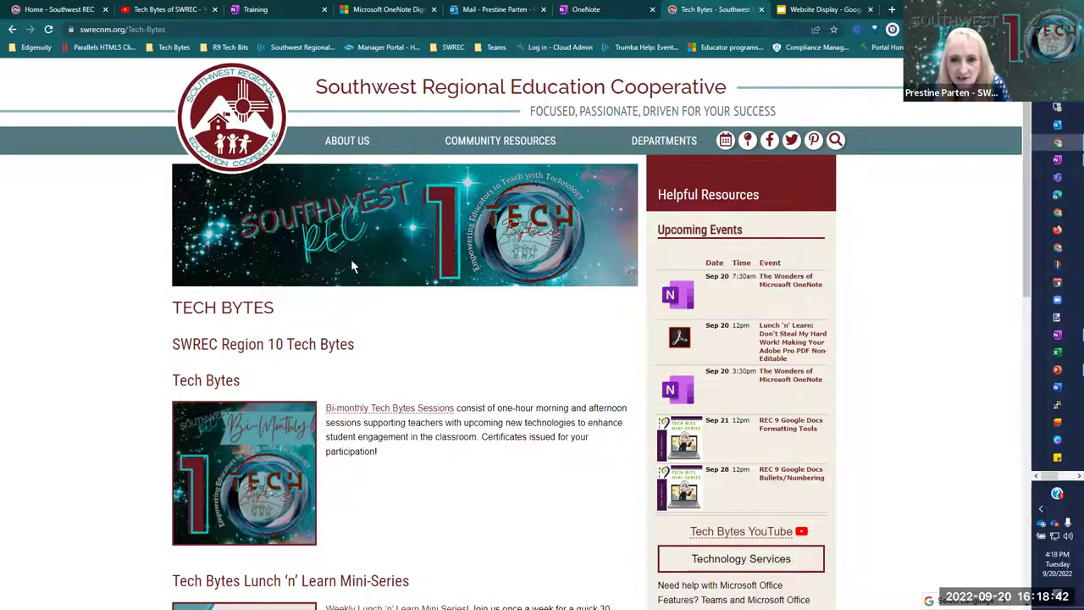
scroll(477, 320, down, 2)
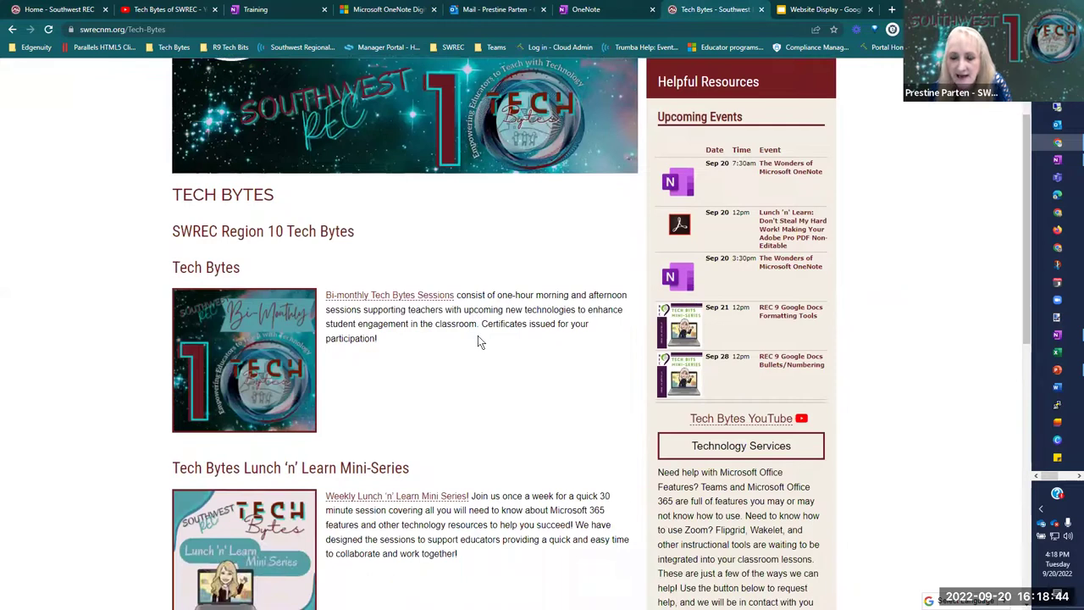
scroll(478, 341, down, 1)
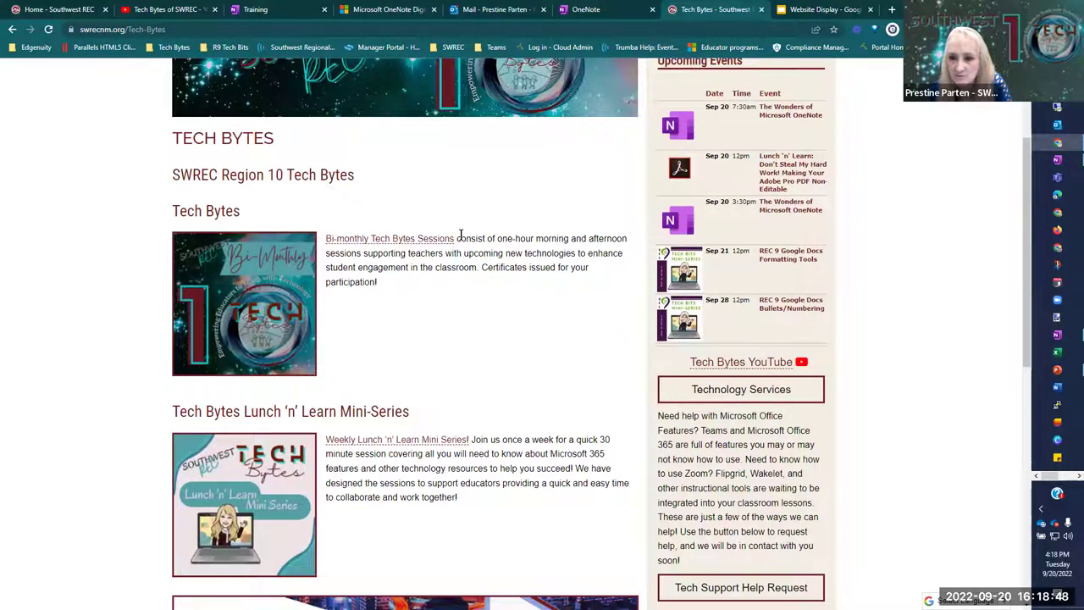
drag(461, 238, 503, 254)
click(441, 329)
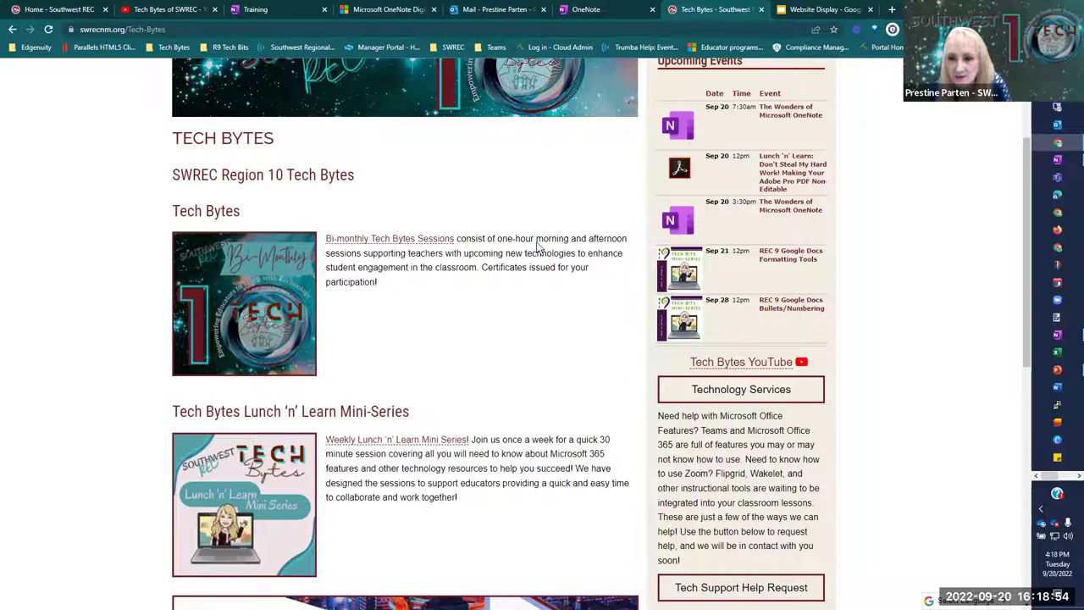
- Start the OneNote Web Clipper on the Tech Bytes page and look through the Full Page clip preview
right_click(481, 241)
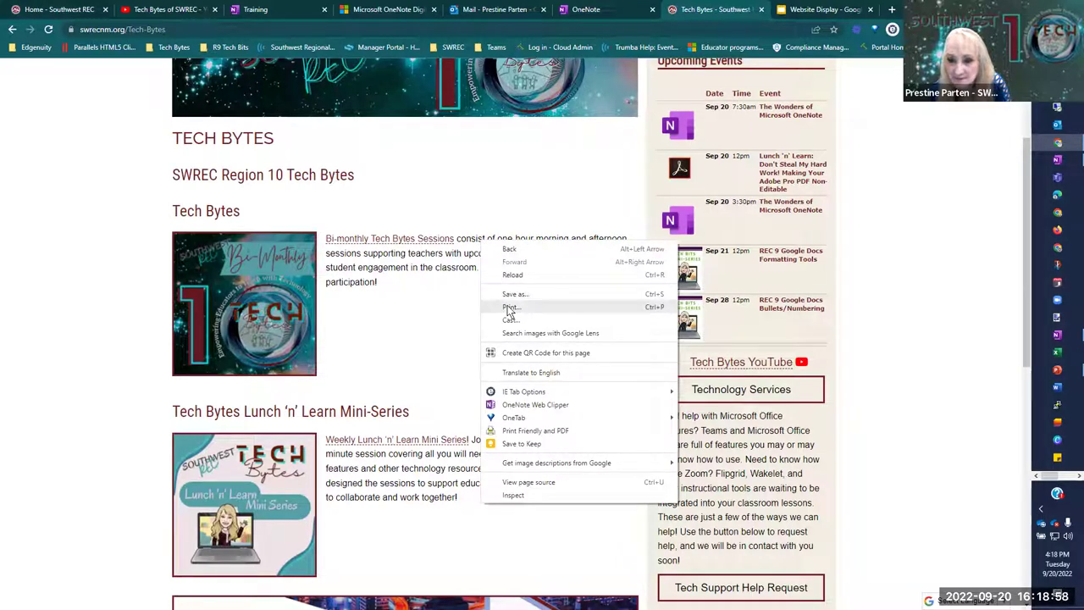
click(522, 405)
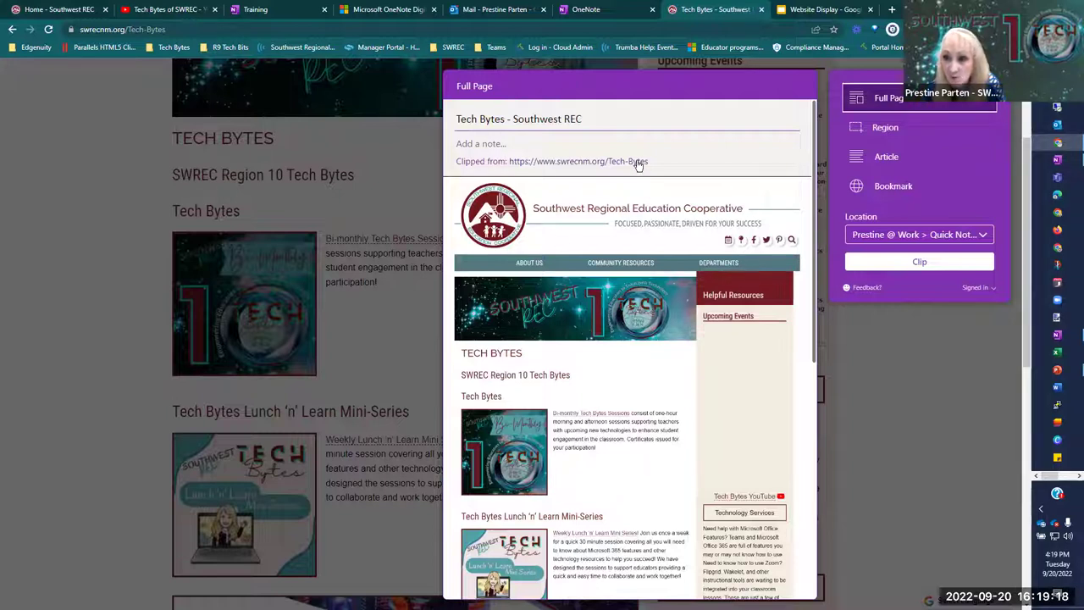
scroll(644, 335, down, 5)
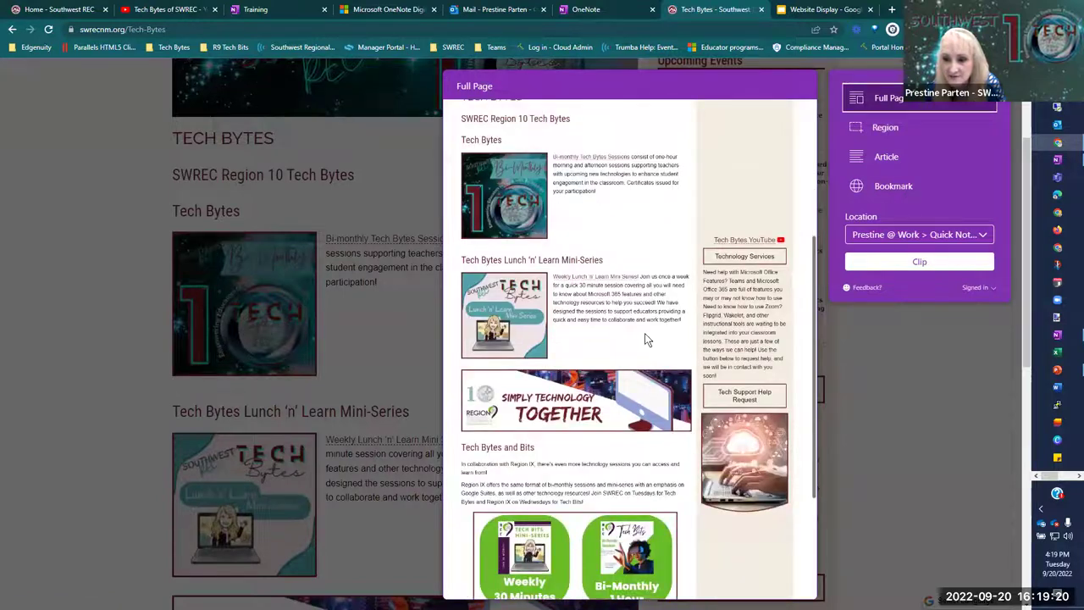
scroll(645, 338, up, 5)
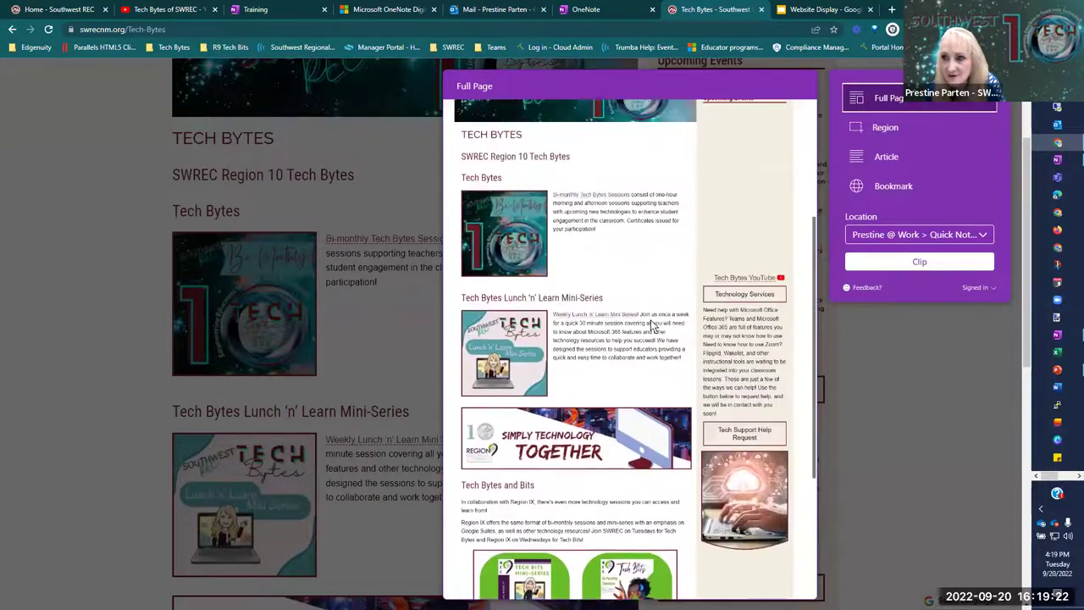
- Try the clipper's Region capture, go back to the clip options, and point out the Article mode
click(881, 129)
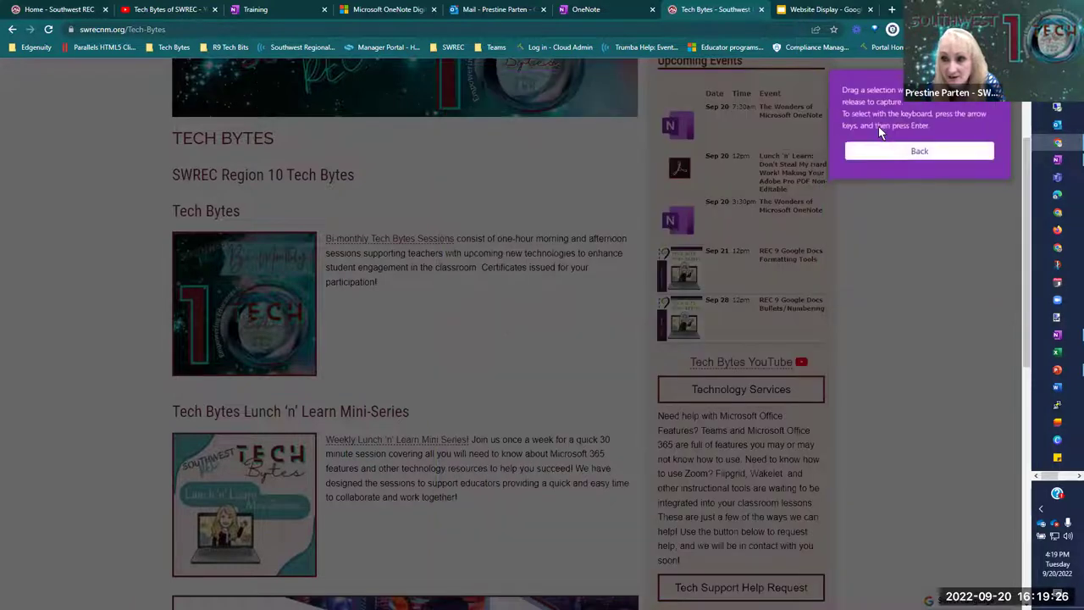
click(901, 151)
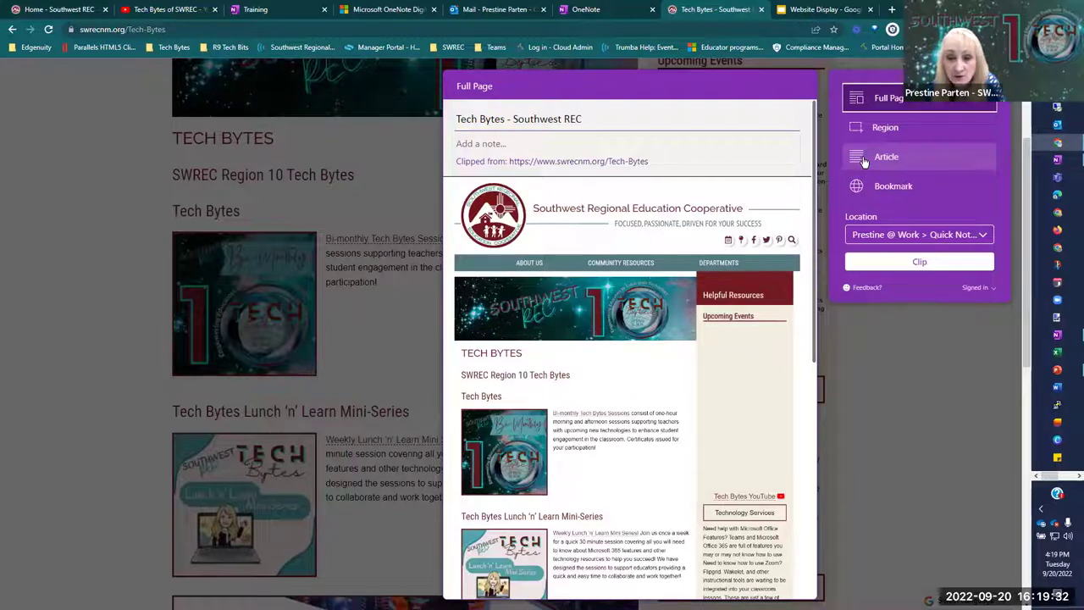
click(880, 157)
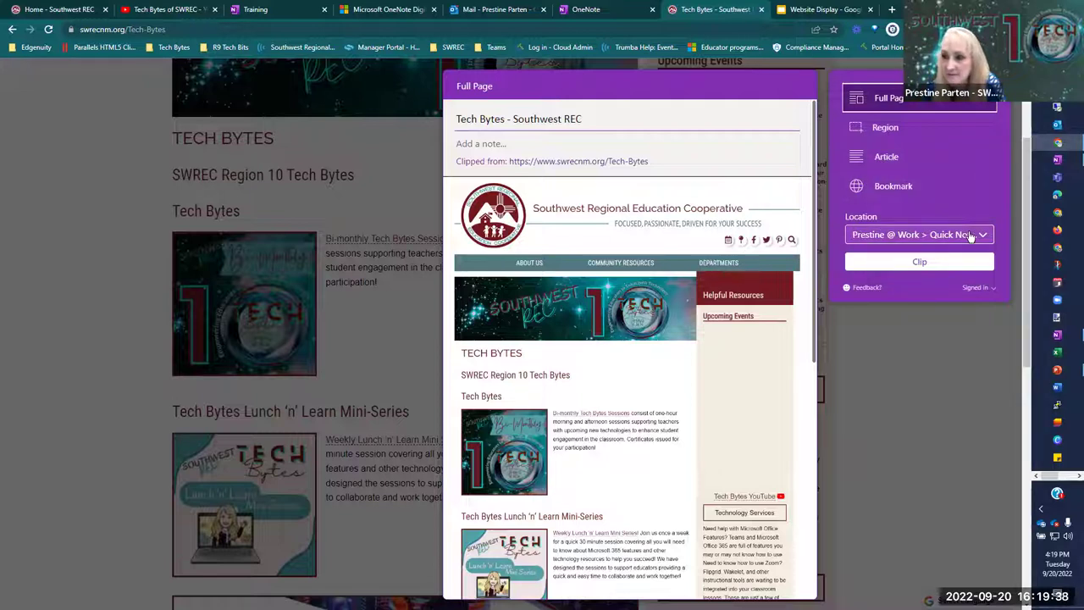
- Set the clip location to the Misc section of the last Training notebook in the list
click(982, 236)
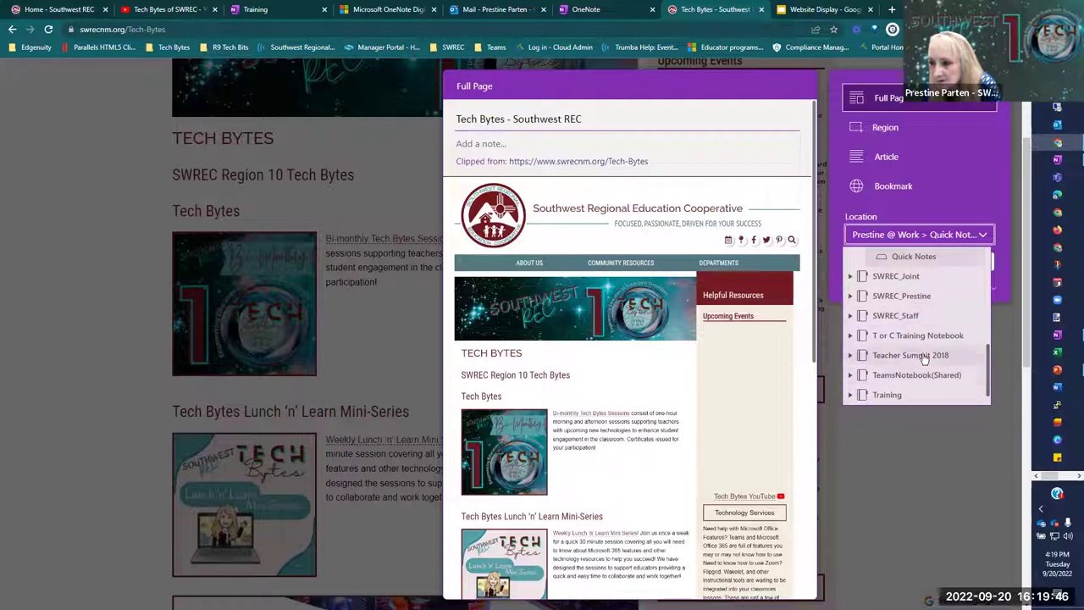
scroll(914, 373, down, 1)
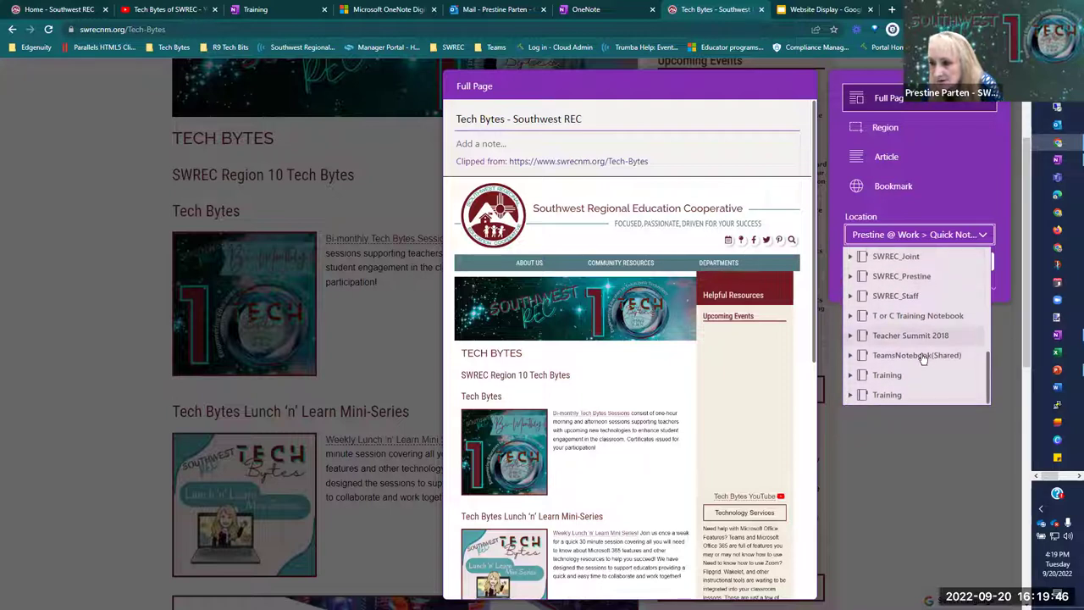
click(851, 395)
scroll(965, 322, down, 2)
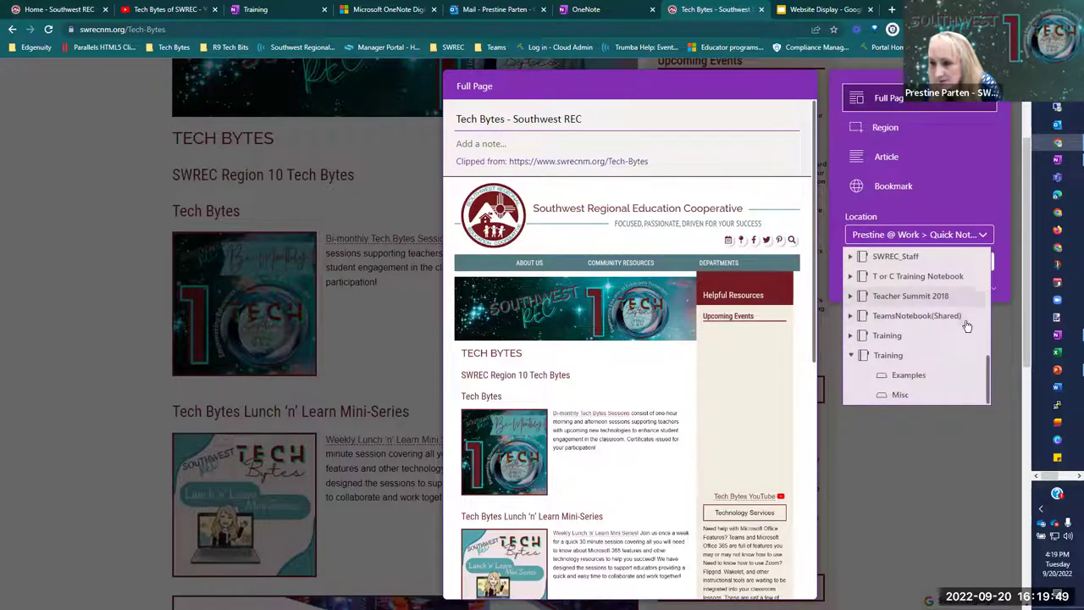
click(891, 395)
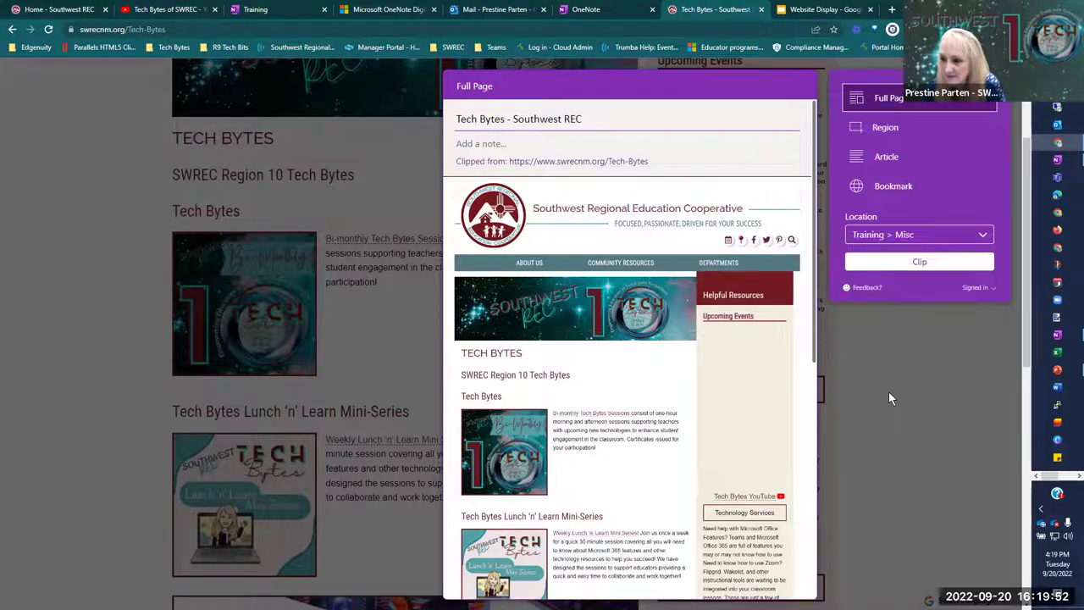
click(985, 240)
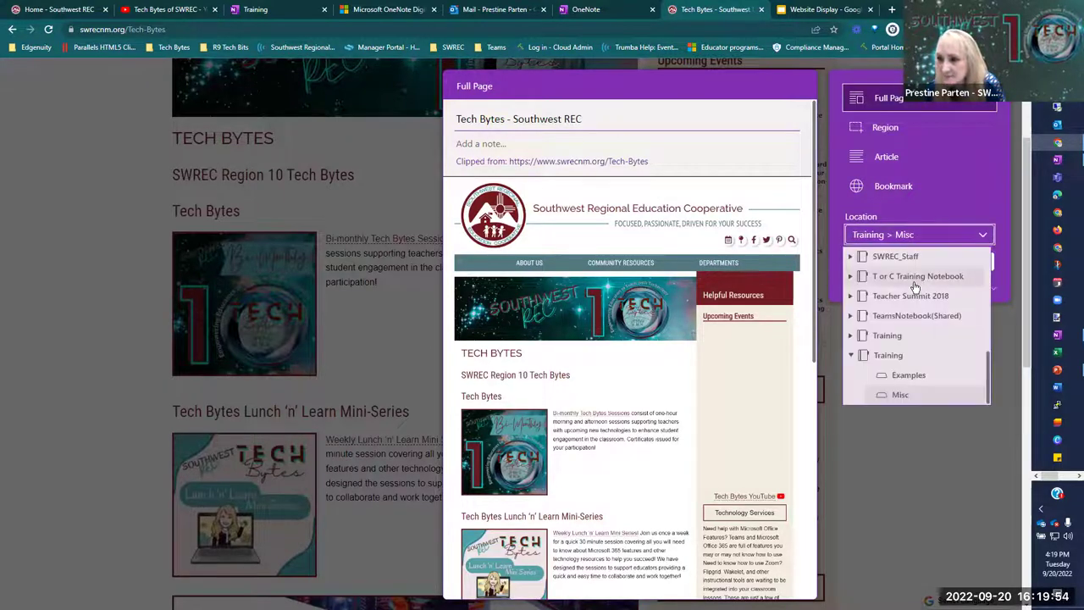
scroll(894, 381, down, 2)
click(900, 396)
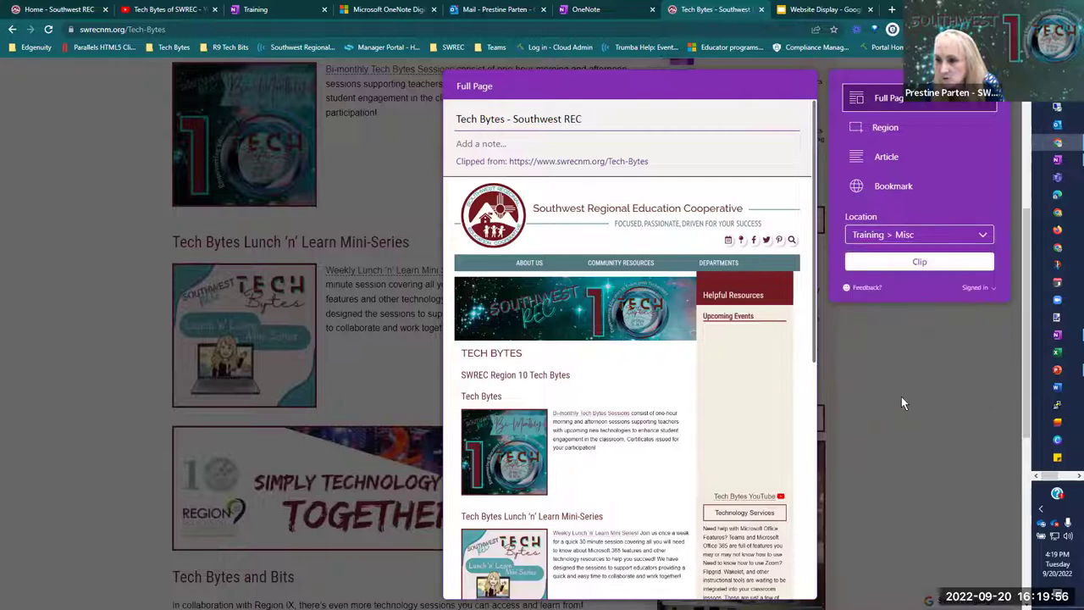
- Clip the full Tech Bytes page to the chosen section and switch to OneNote
click(911, 264)
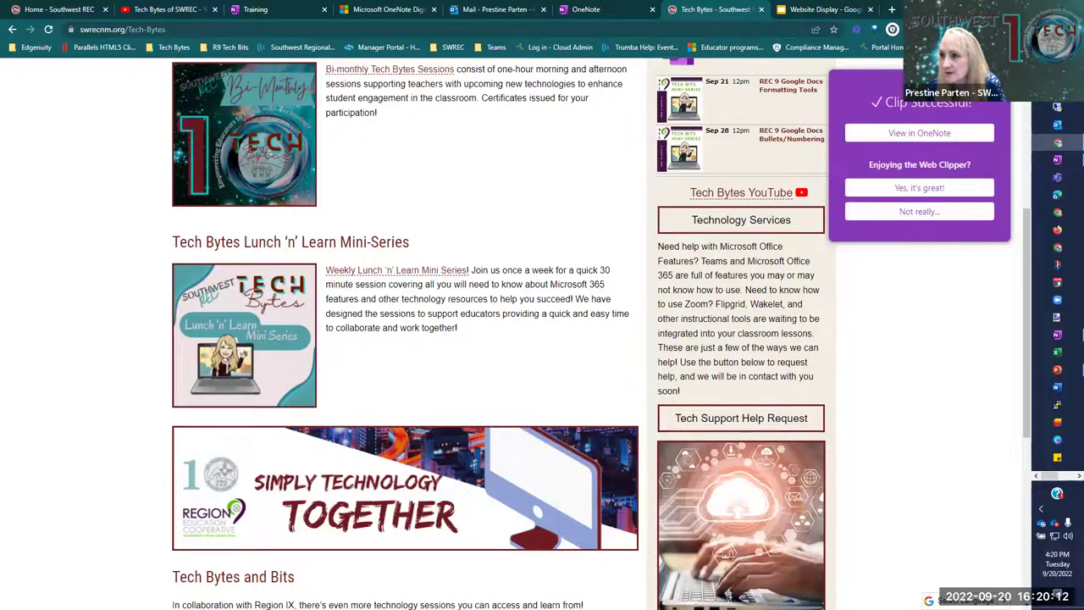
key(alt+Tab)
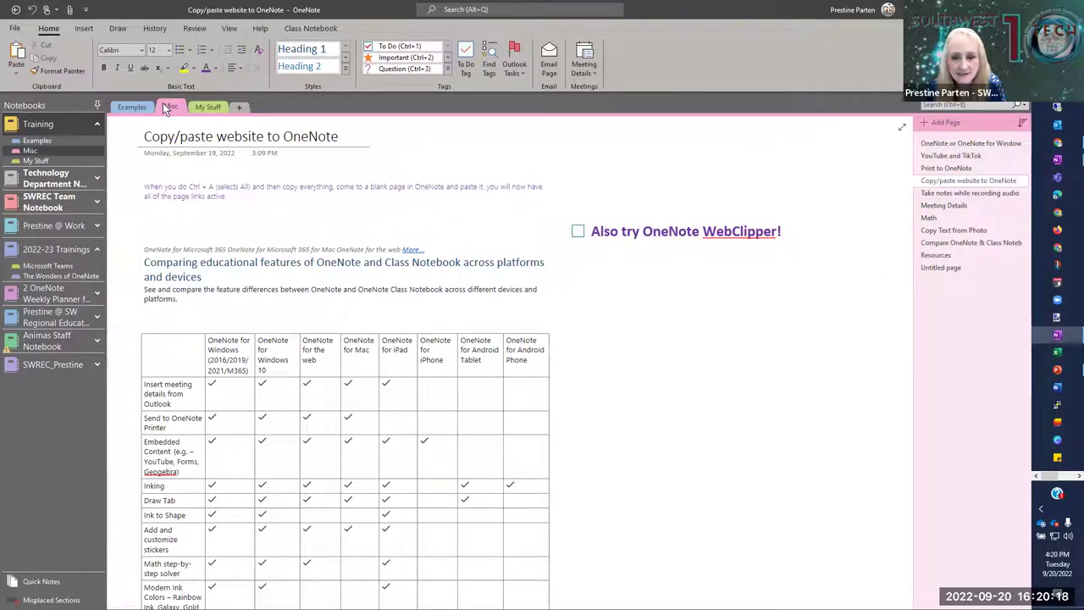
- Switch to Chrome and open the clipped Tech Bytes - Southwest REC page in the Training notebook's Misc section in OneNote for the web
click(938, 270)
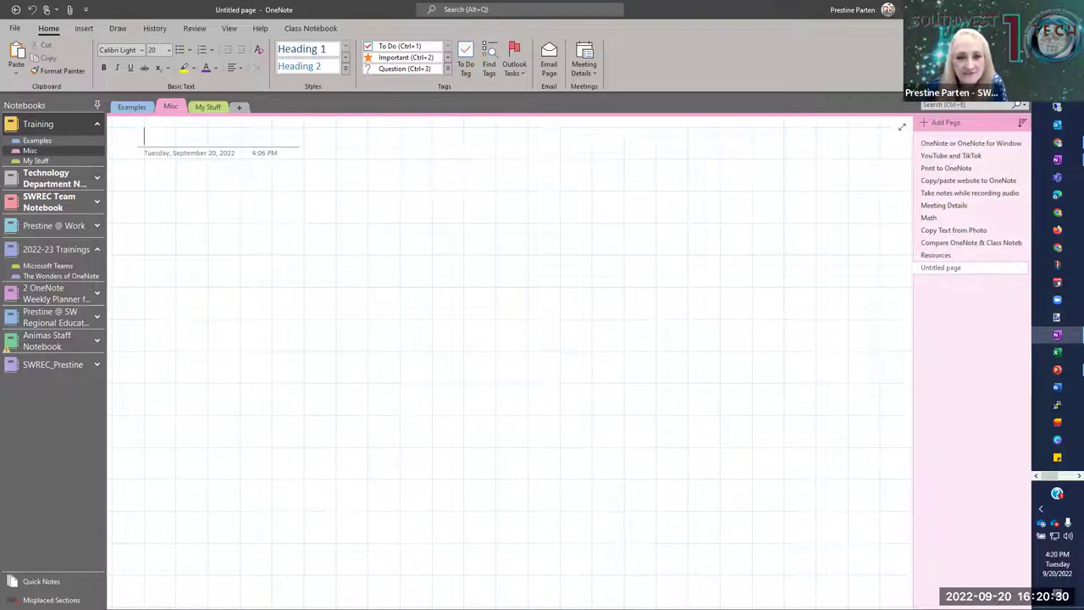
key(super+d)
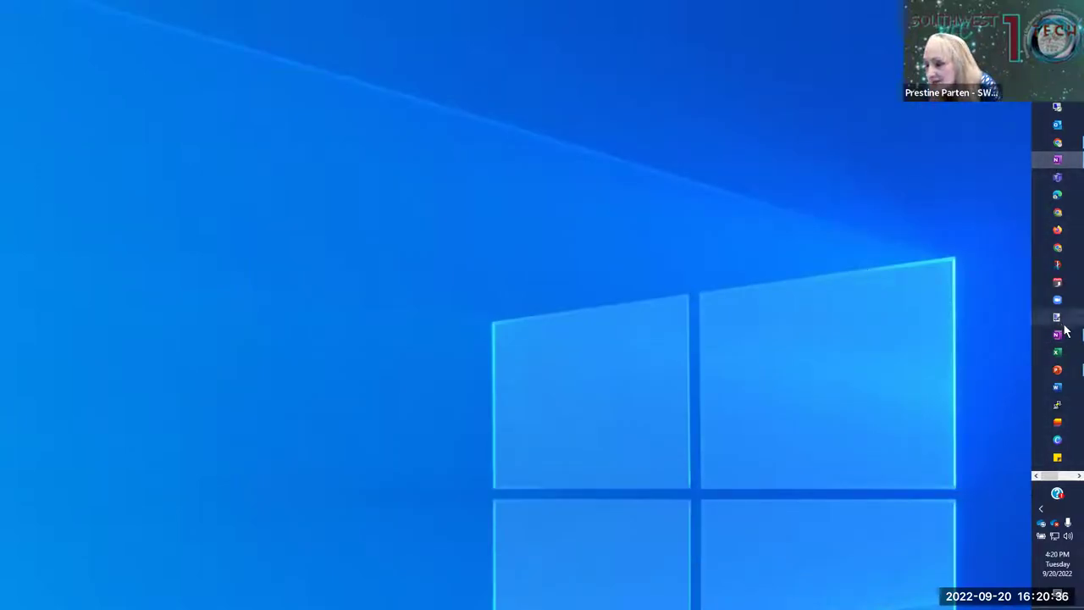
mouse_move(1067, 374)
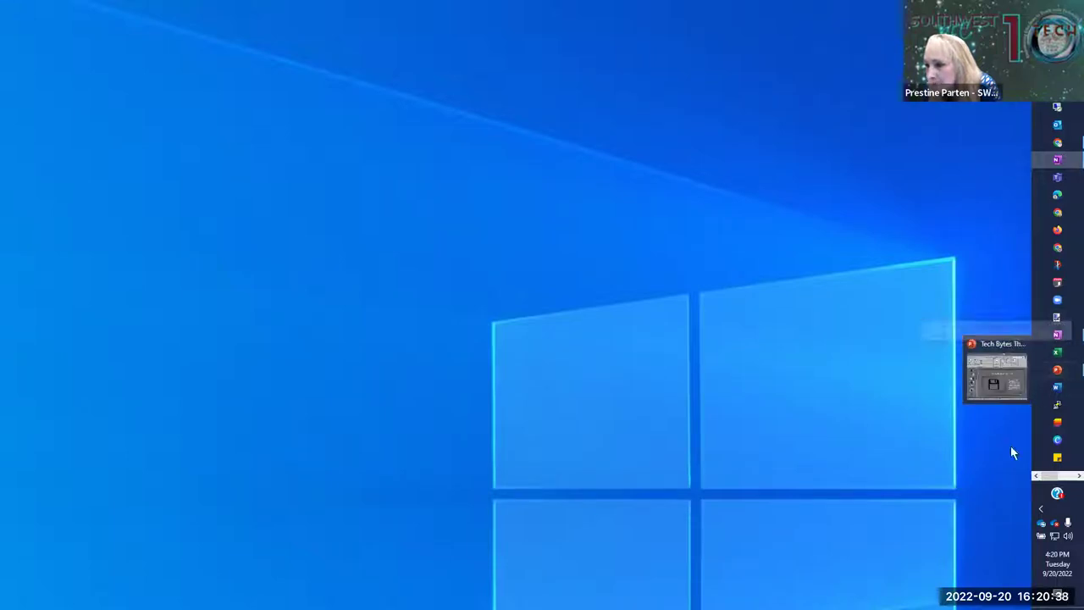
click(1056, 144)
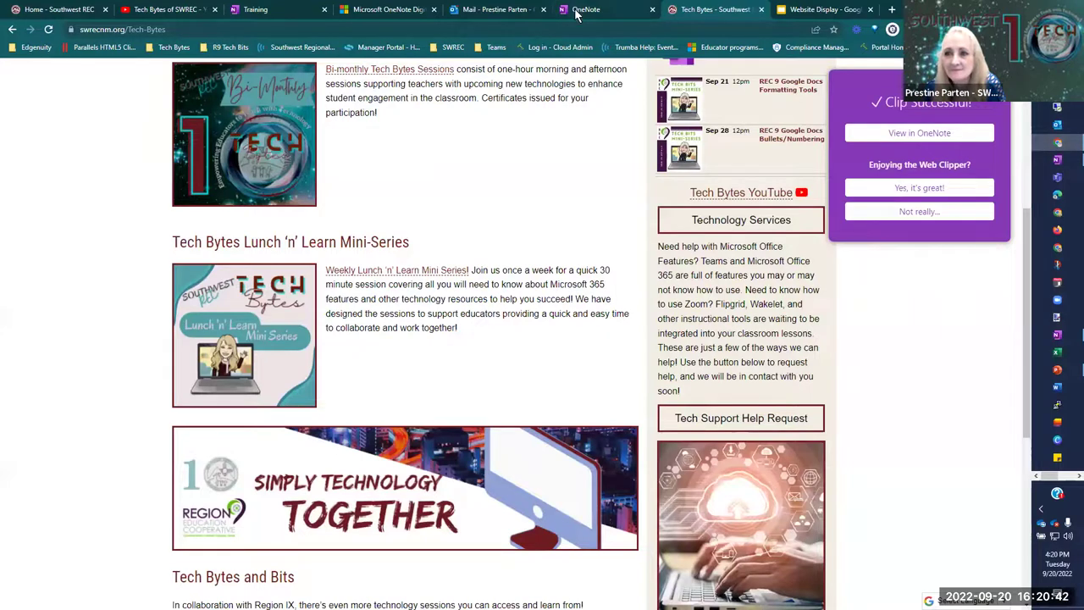
click(279, 10)
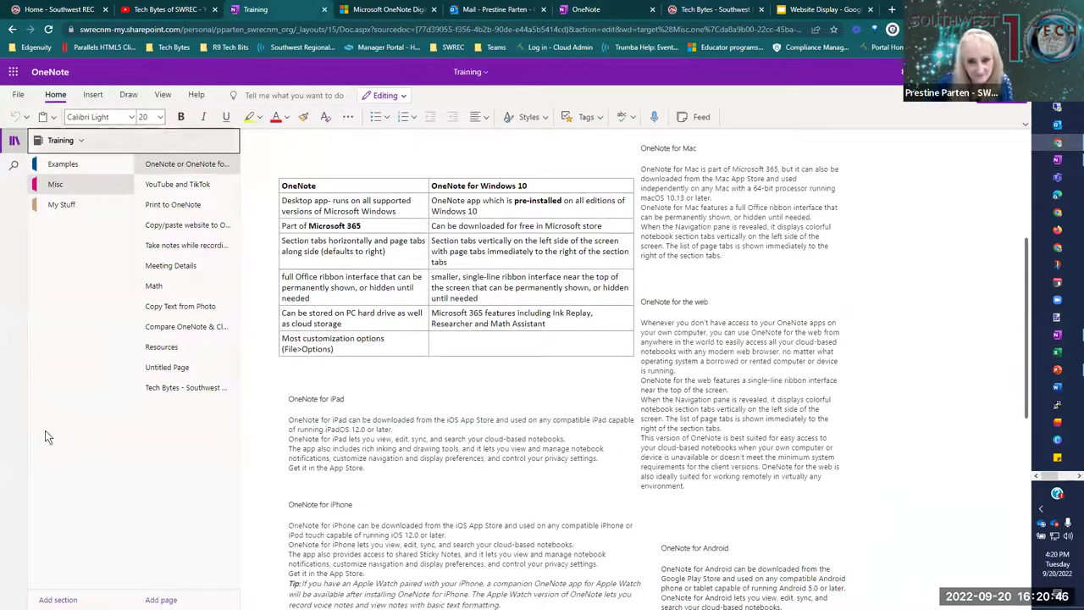
click(169, 394)
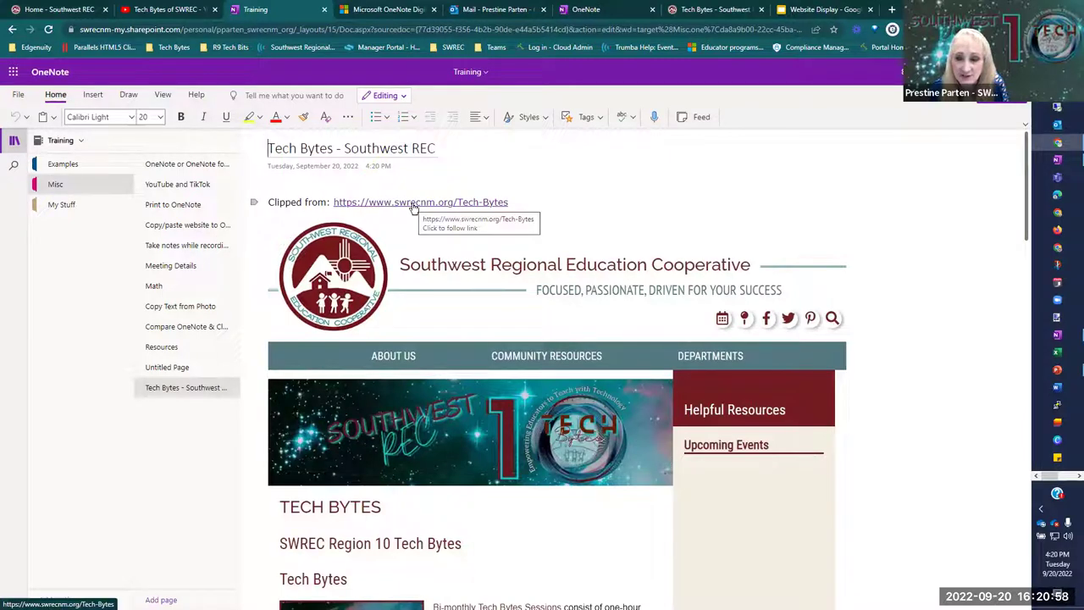
- Look through the clipped Tech Bytes page, from its source link to the Tech Bytes and Bits section
scroll(935, 278, down, 7)
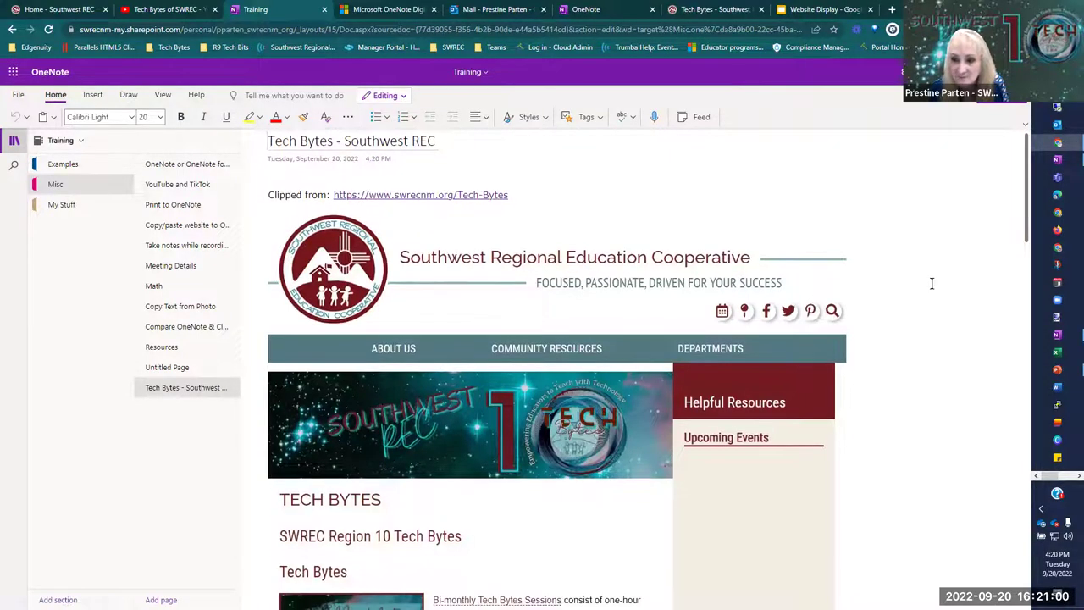
scroll(931, 280, down, 7)
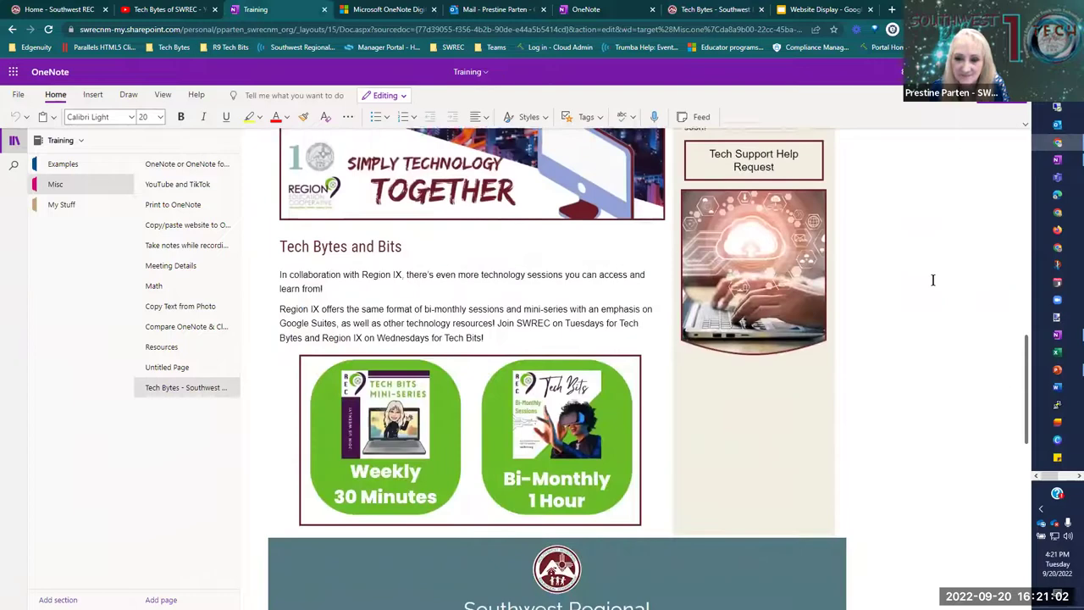
scroll(924, 292, up, 14)
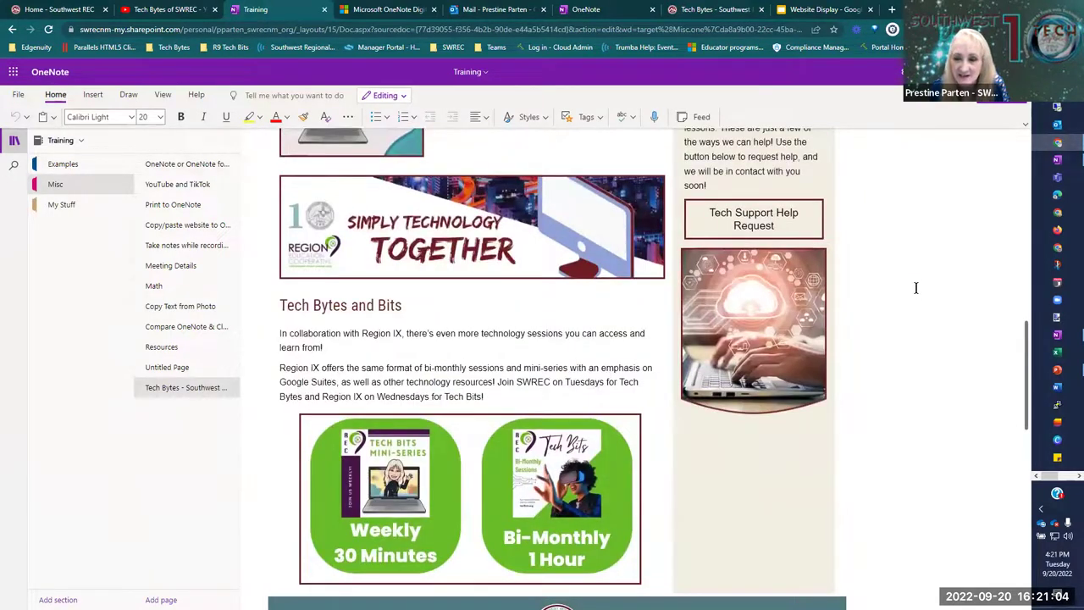
scroll(900, 254, up, 3)
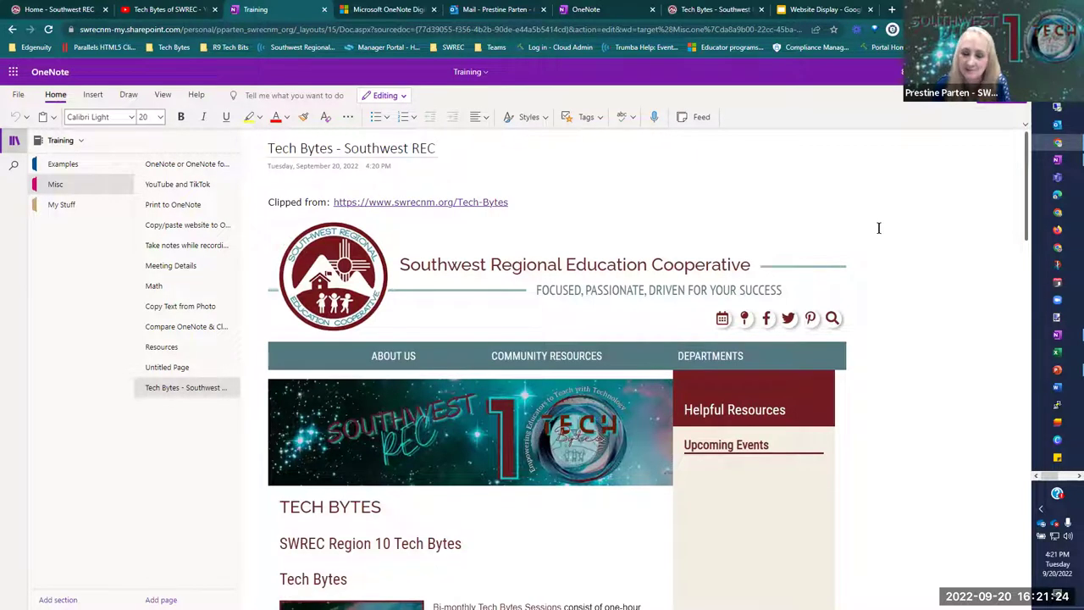
scroll(841, 201, down, 5)
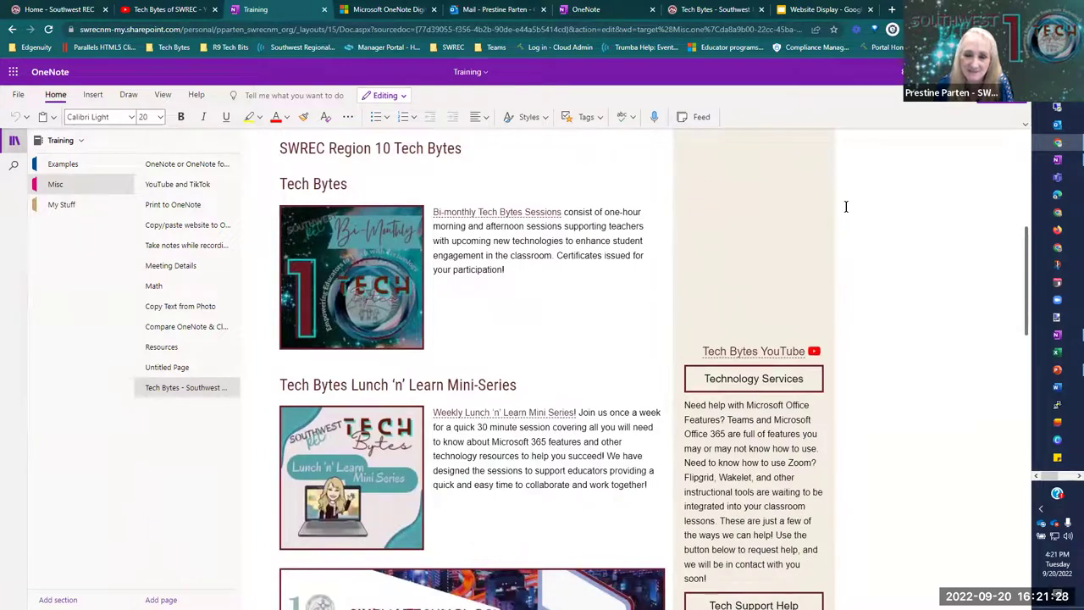
scroll(845, 206, up, 2)
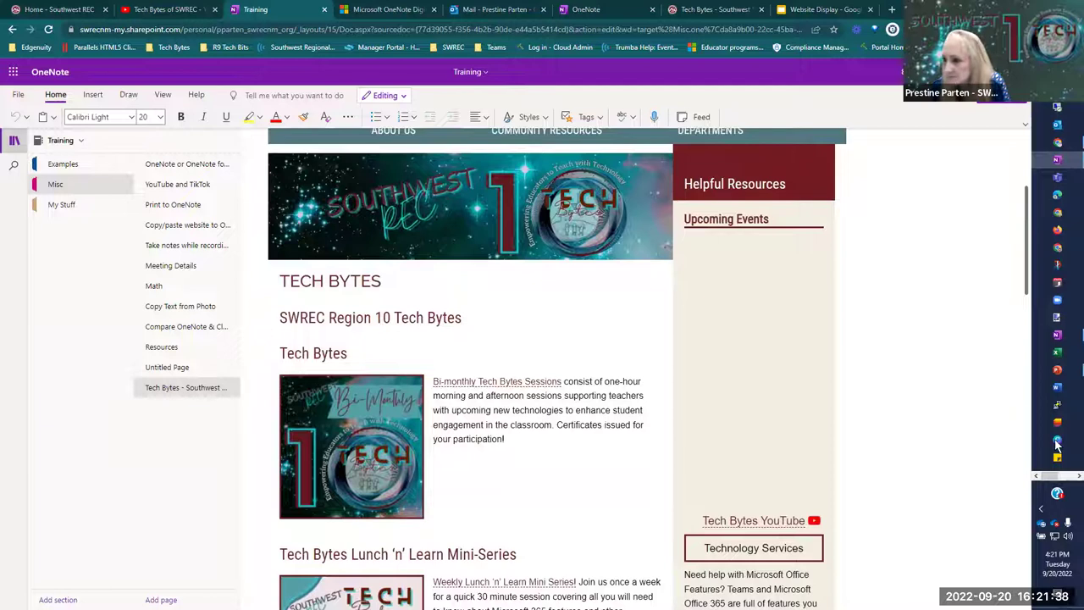
- Switch to OneNote for Windows 10 and view the Print to OneNote page from its beginning
click(1061, 338)
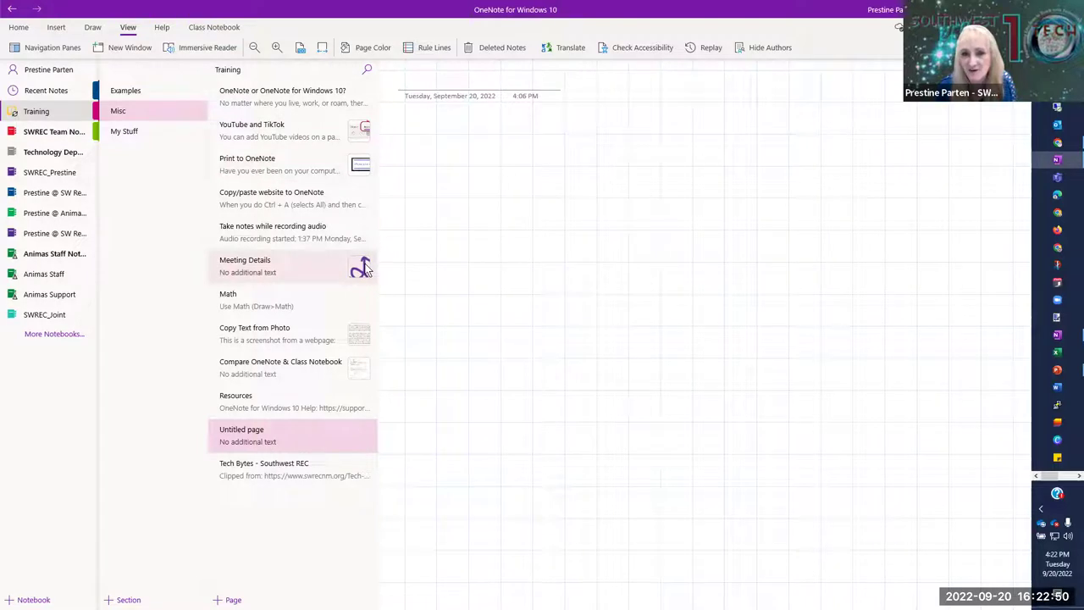
click(306, 163)
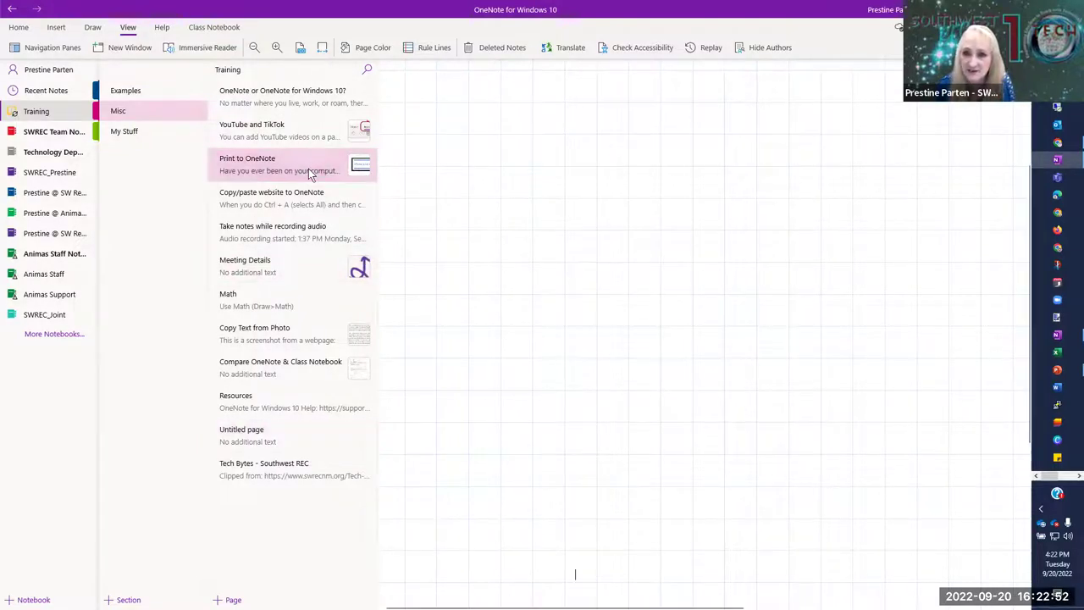
scroll(574, 197, up, 3)
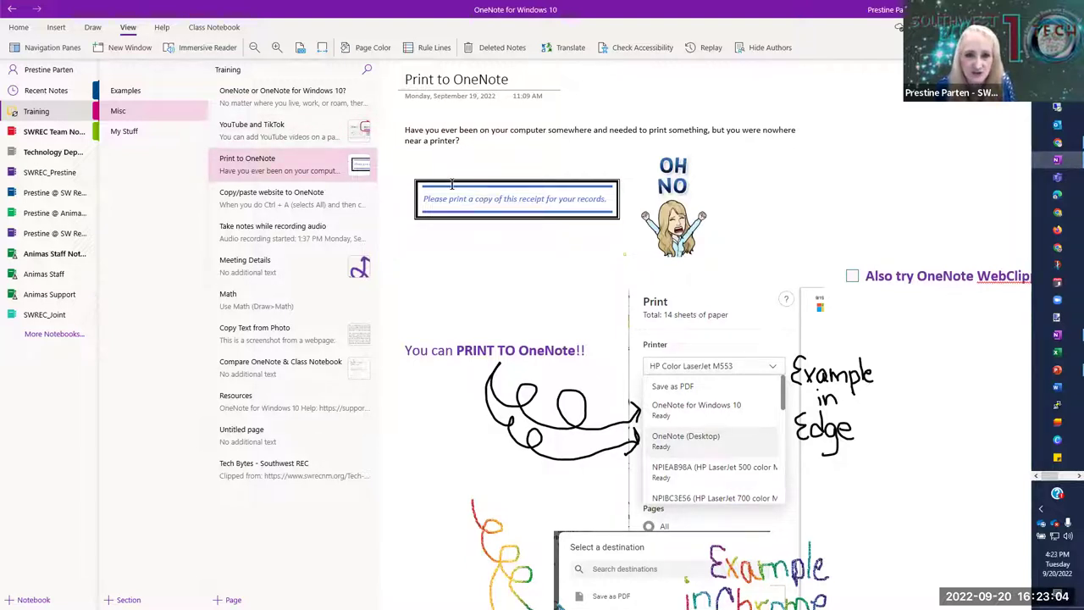
- Replay the upper content of the Teams Tips document page in My Stuff, exit the replay, and look over the rest of the page
click(127, 134)
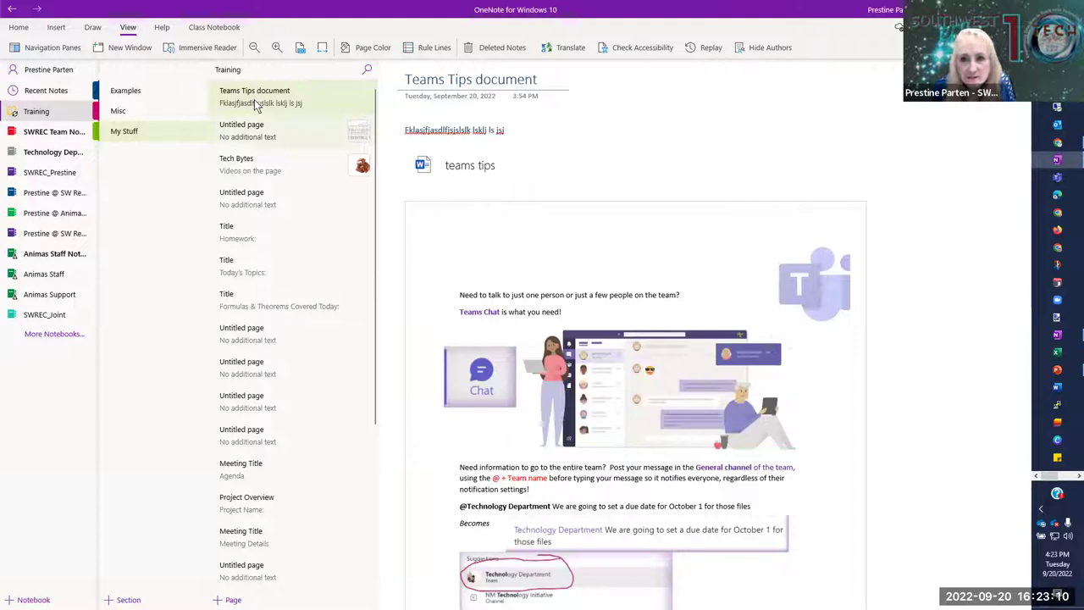
click(700, 48)
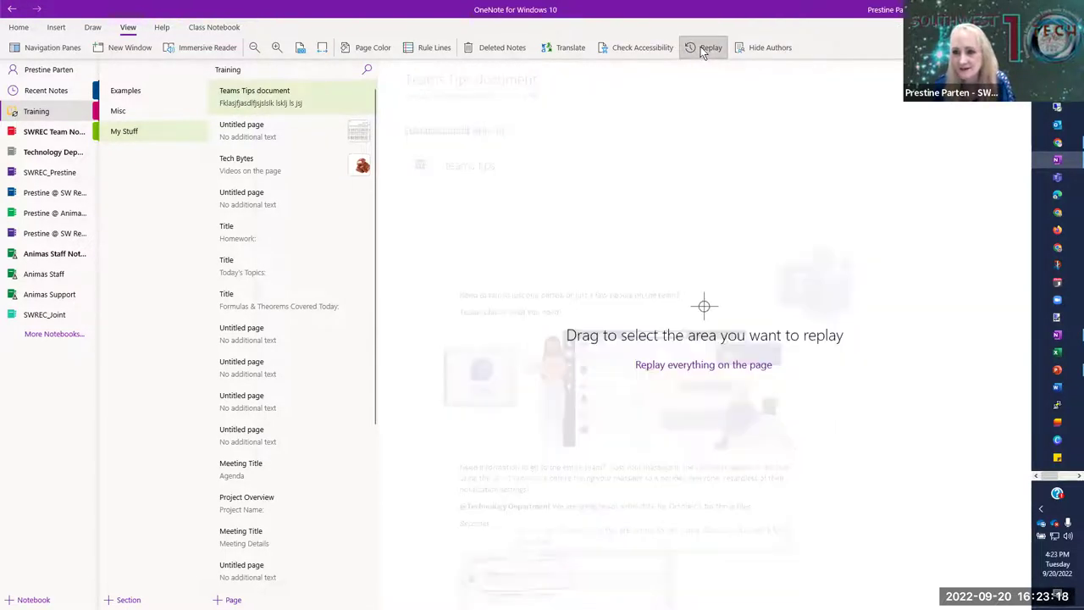
drag(405, 110, 923, 200)
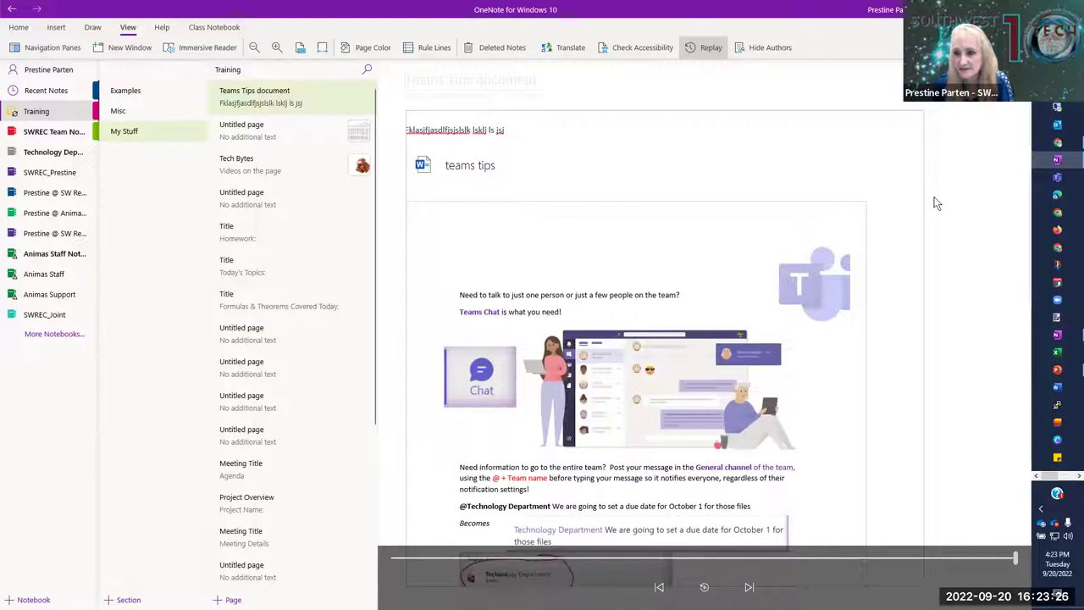
key(Escape)
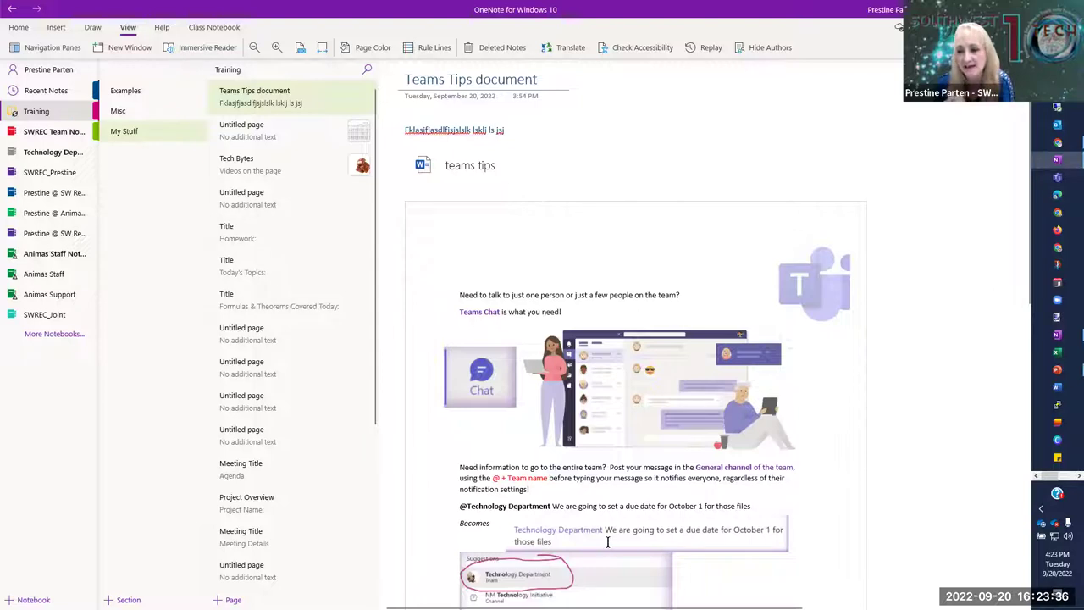
scroll(931, 307, down, 5)
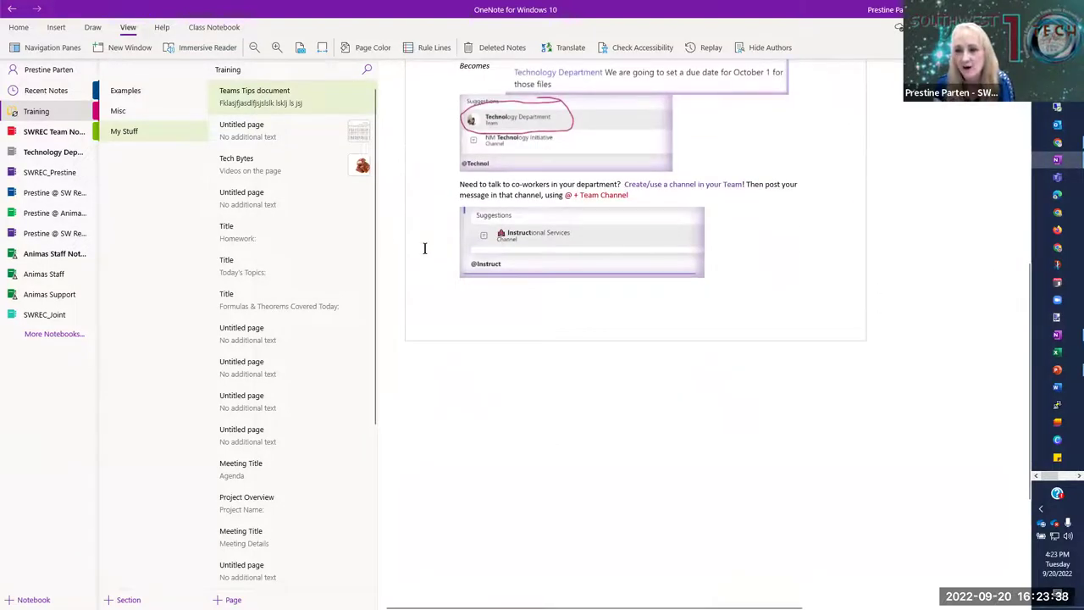
- Open the Tech Bytes page in My Stuff, replay the area with the chocolate picture, links, equation and shapes, and exit the replay
click(282, 167)
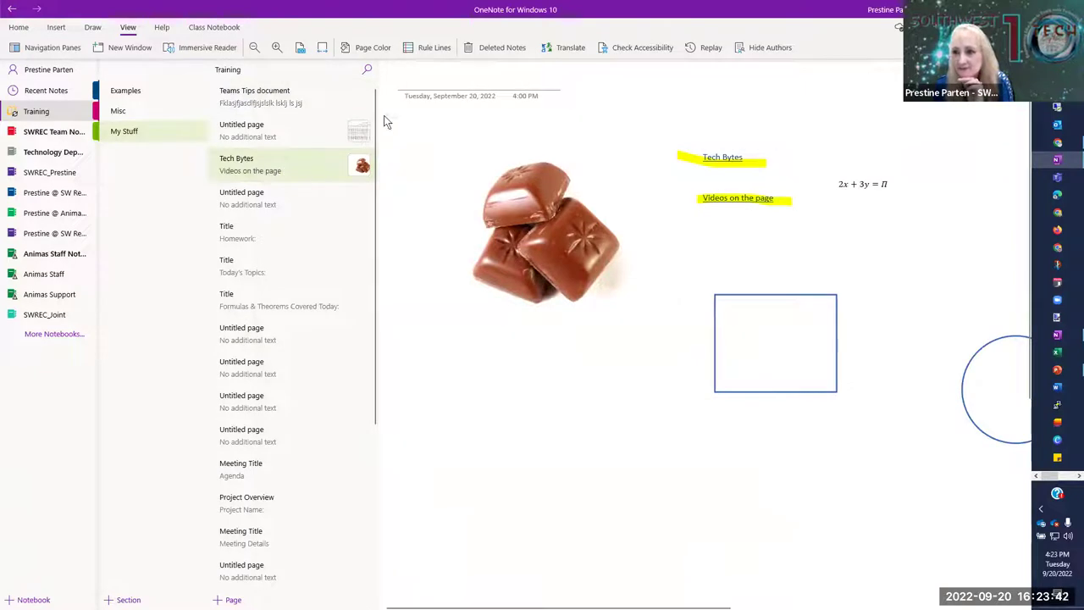
click(703, 48)
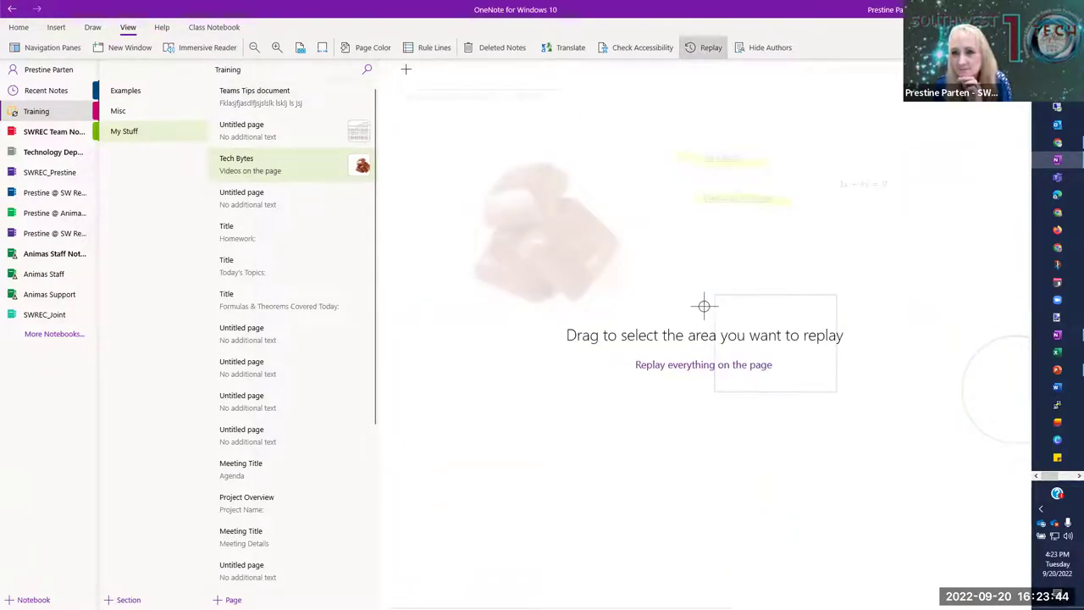
drag(411, 99, 1069, 481)
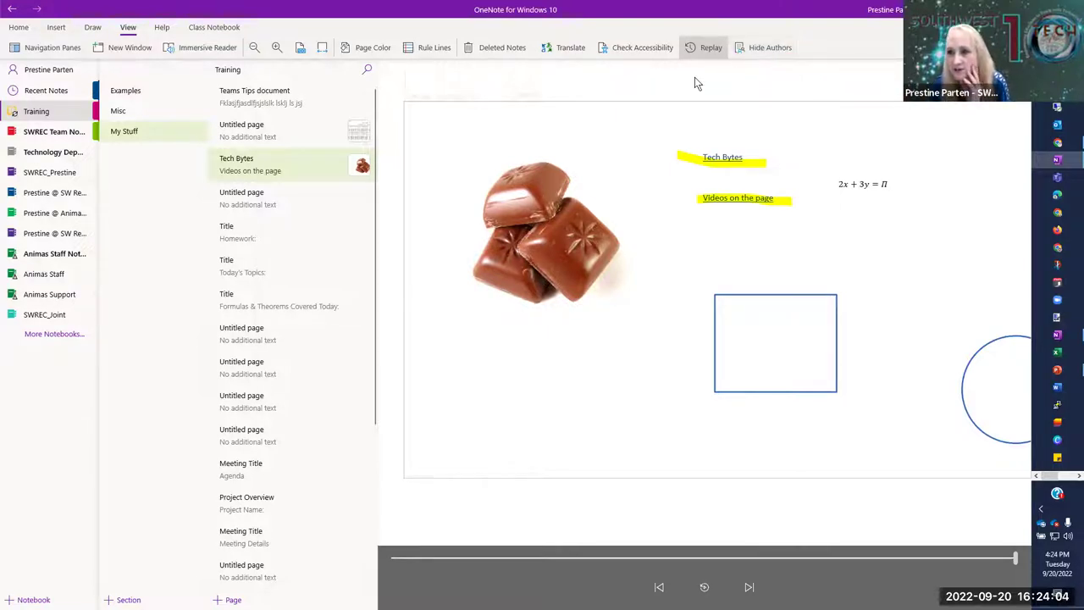
click(702, 51)
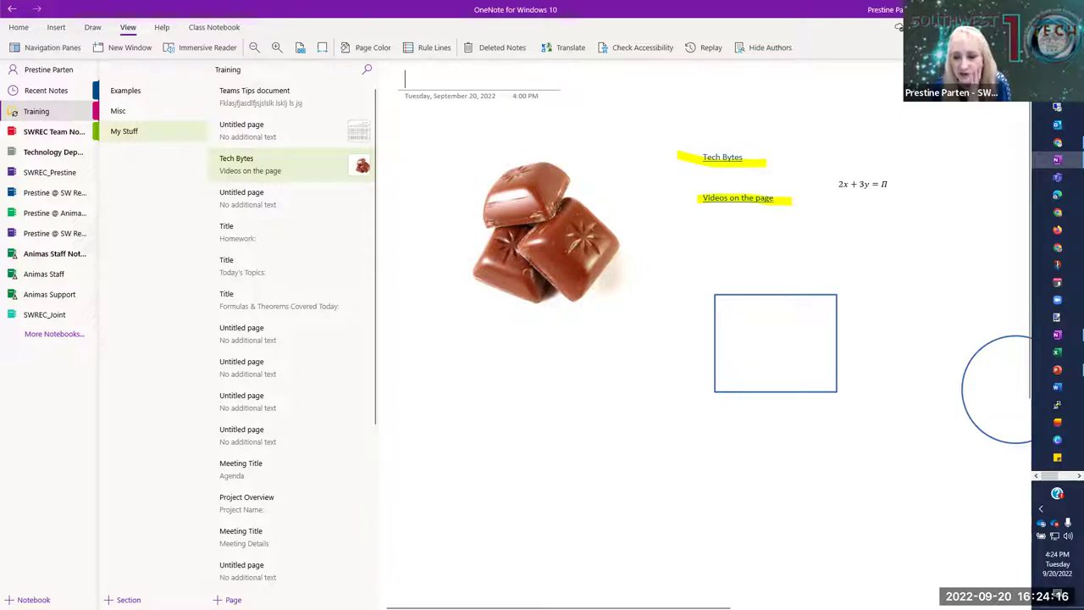
scroll(703, 339, right, 3)
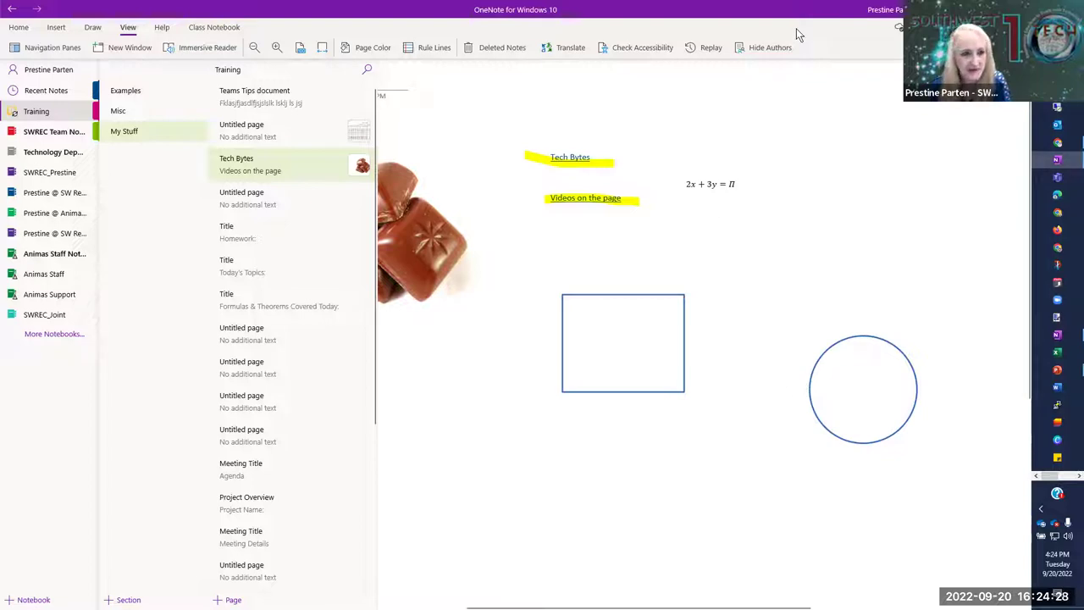
- Switch to the OneNote desktop app and show the Untitled page in full page view with its notebook list and ribbon, returning to normal view
key(alt+Tab)
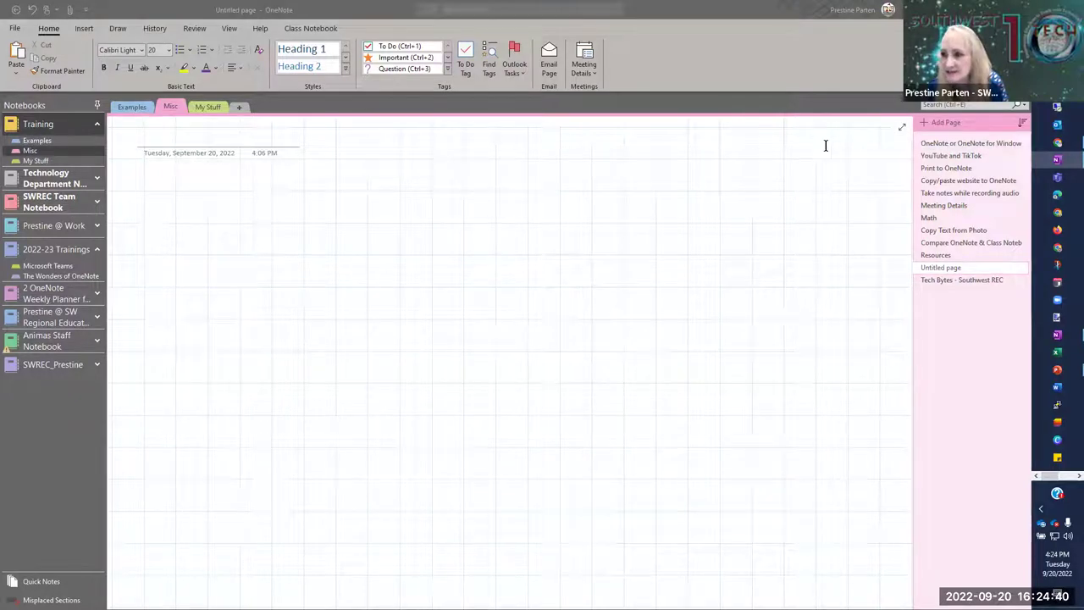
click(902, 129)
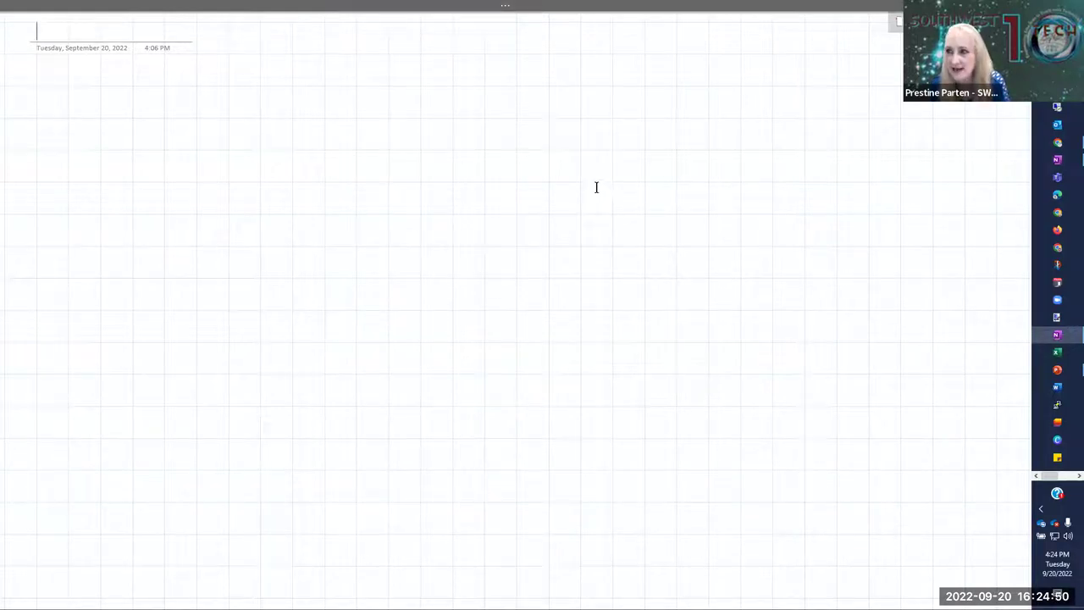
key(ctrl+g)
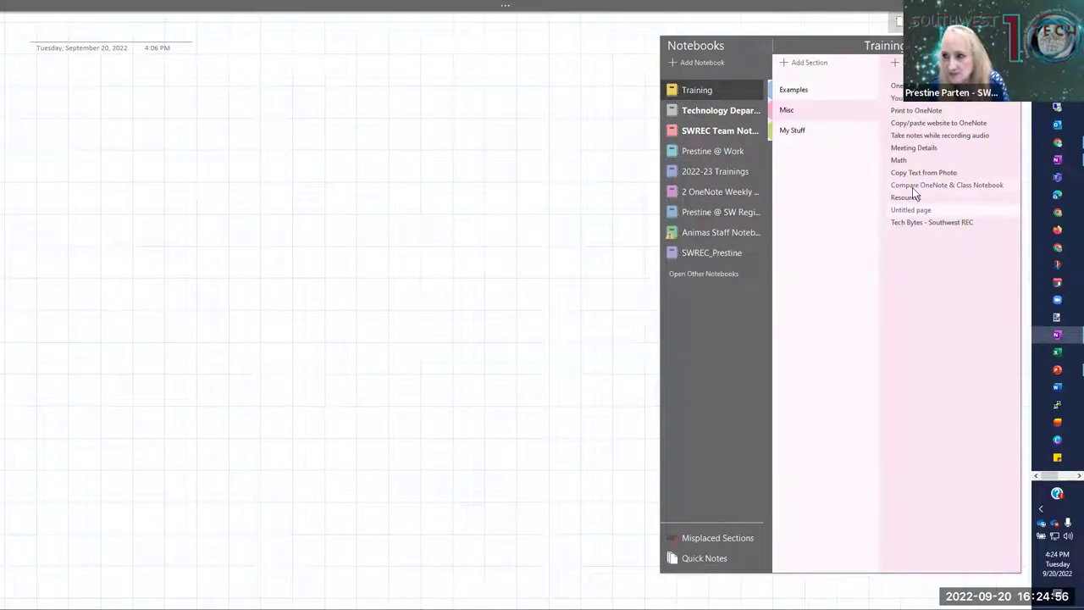
key(Escape)
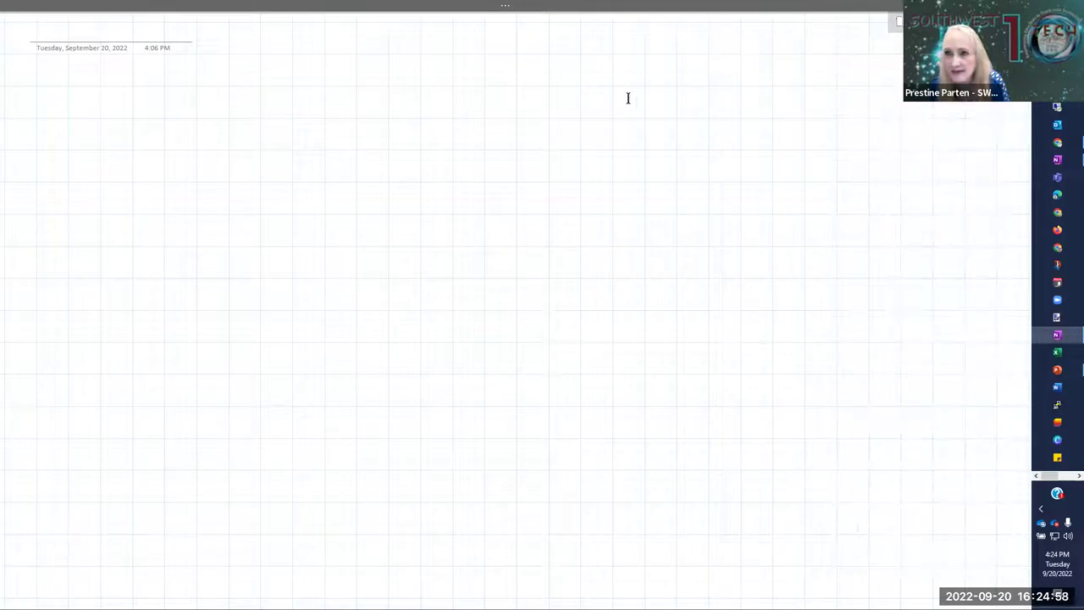
click(503, 10)
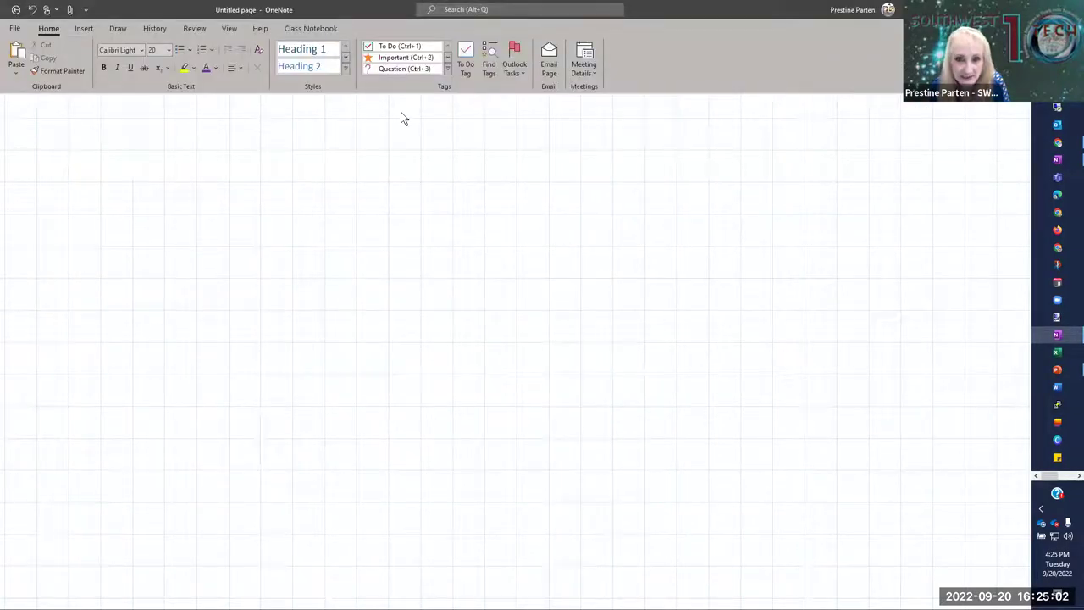
click(561, 181)
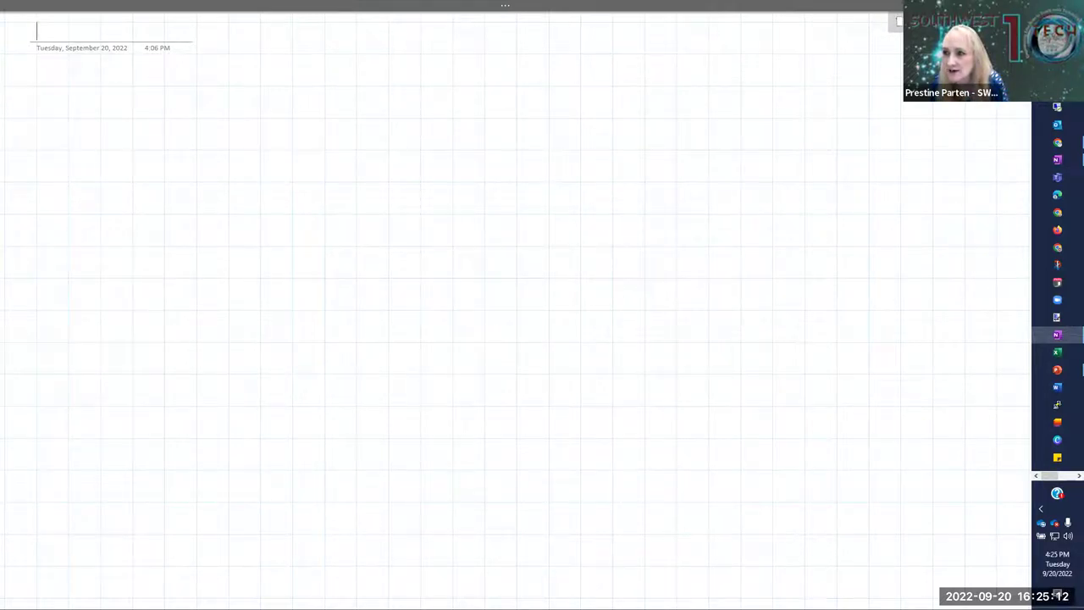
key(F11)
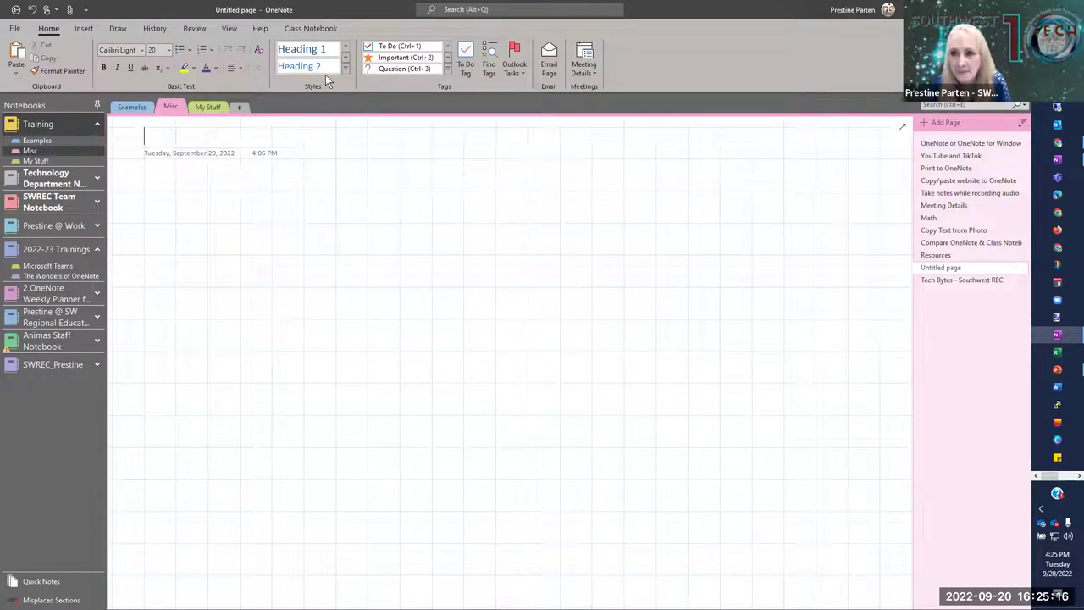
- Examine the desktop app's review, view and history commands, and bring up the Page Versions options
click(194, 30)
click(237, 28)
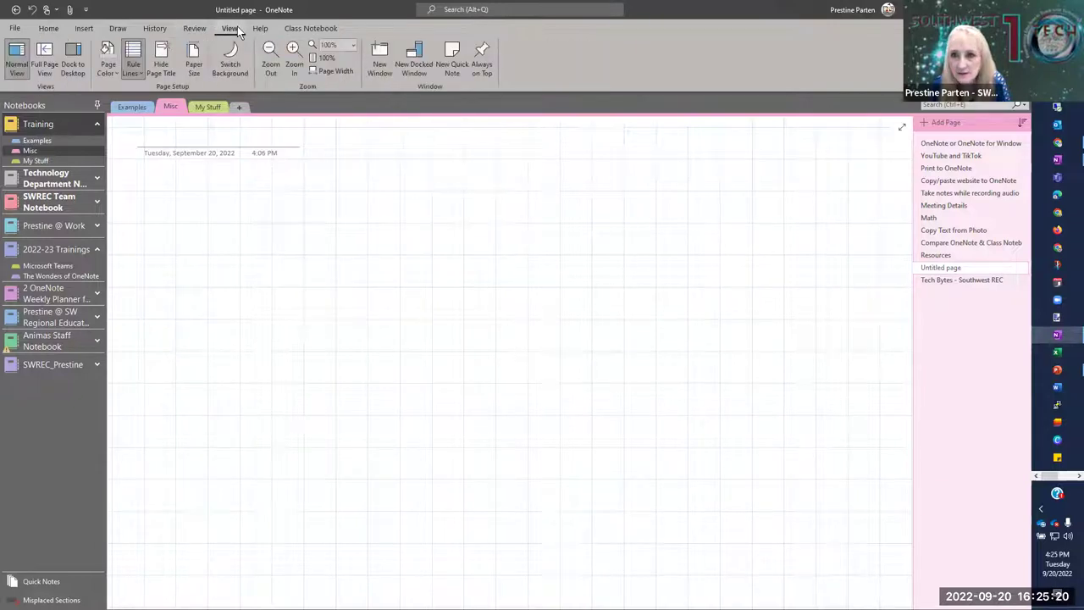
click(149, 27)
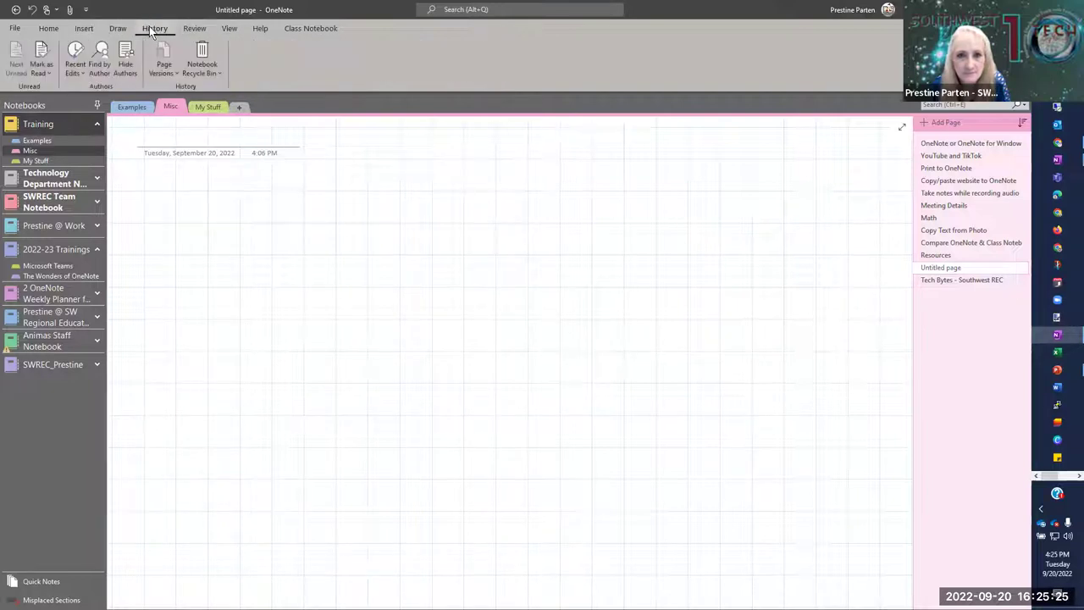
click(173, 67)
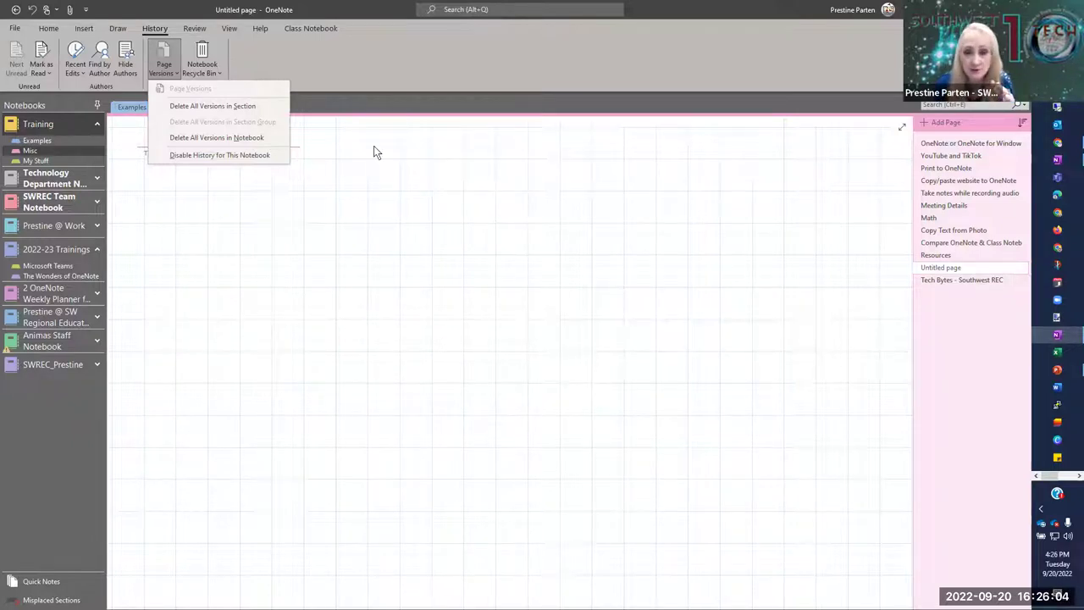
- Dismiss the Page Versions options and show the search scope choices, keeping All Notebooks as the scope
click(286, 223)
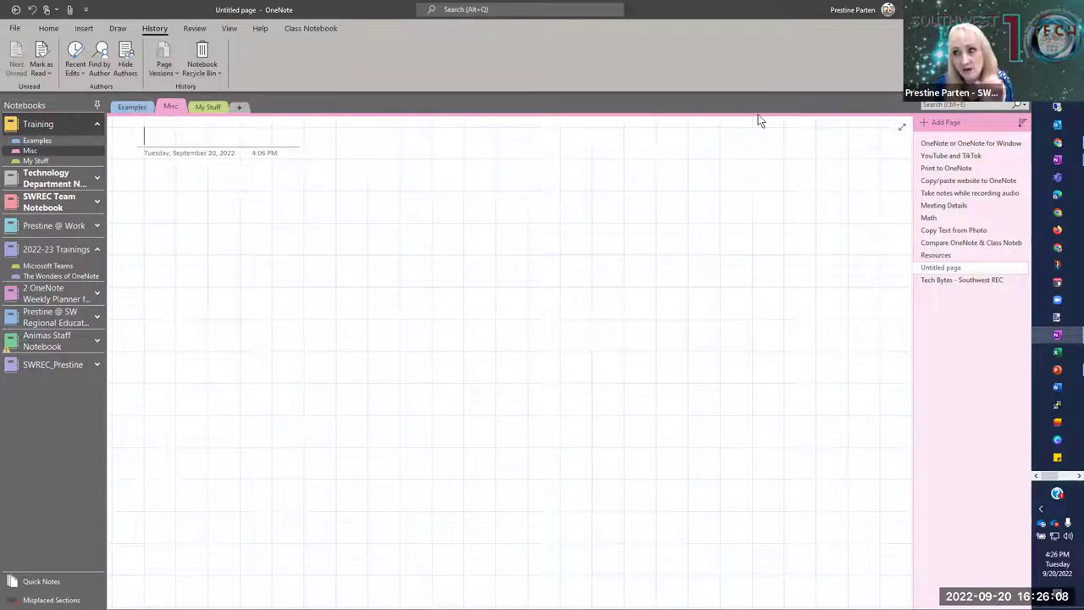
click(960, 104)
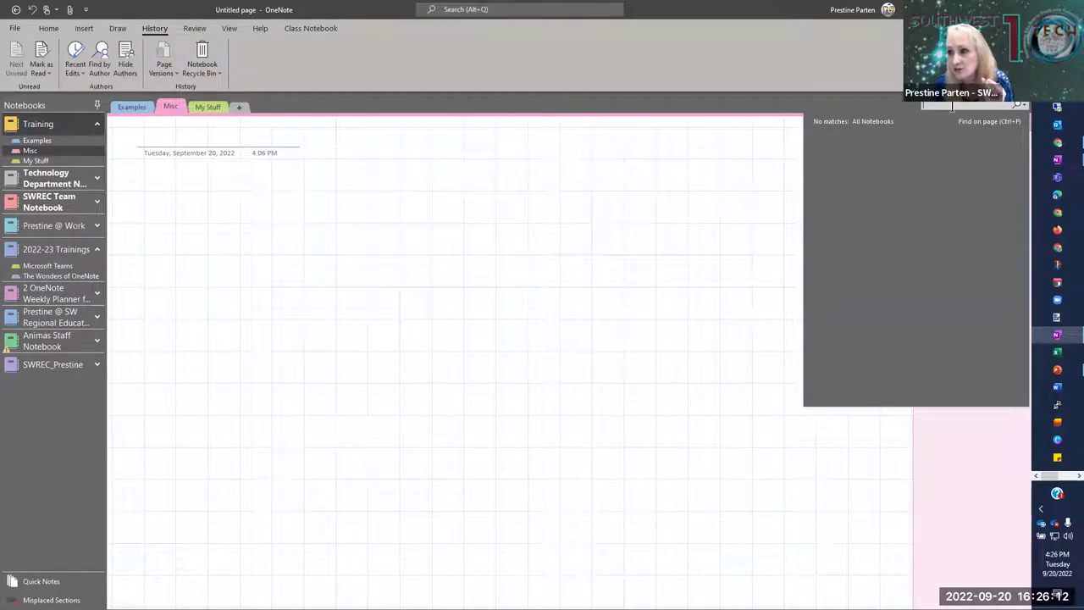
click(1024, 105)
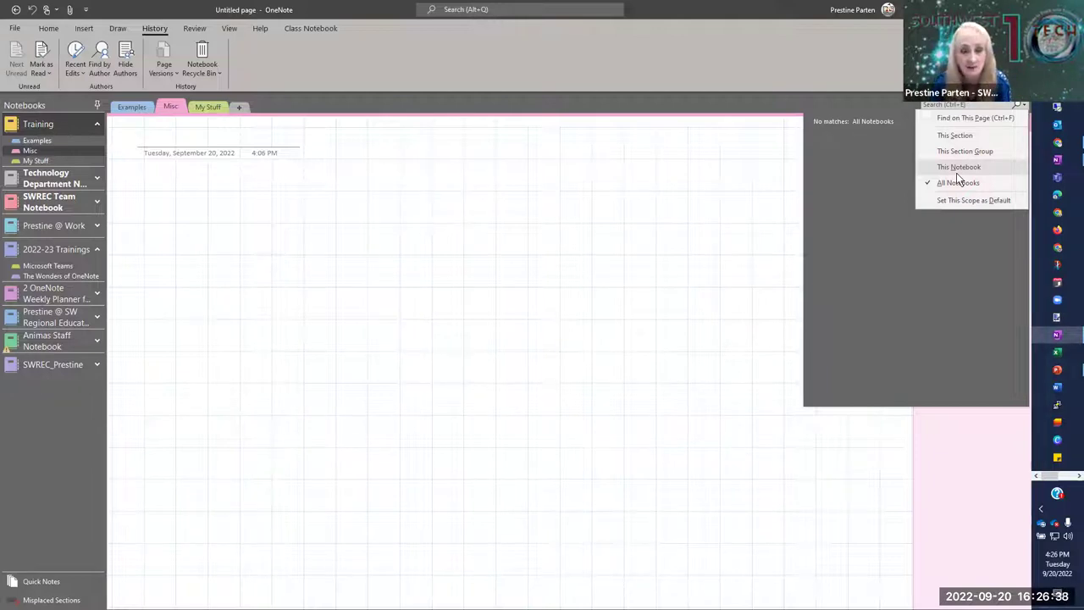
click(955, 106)
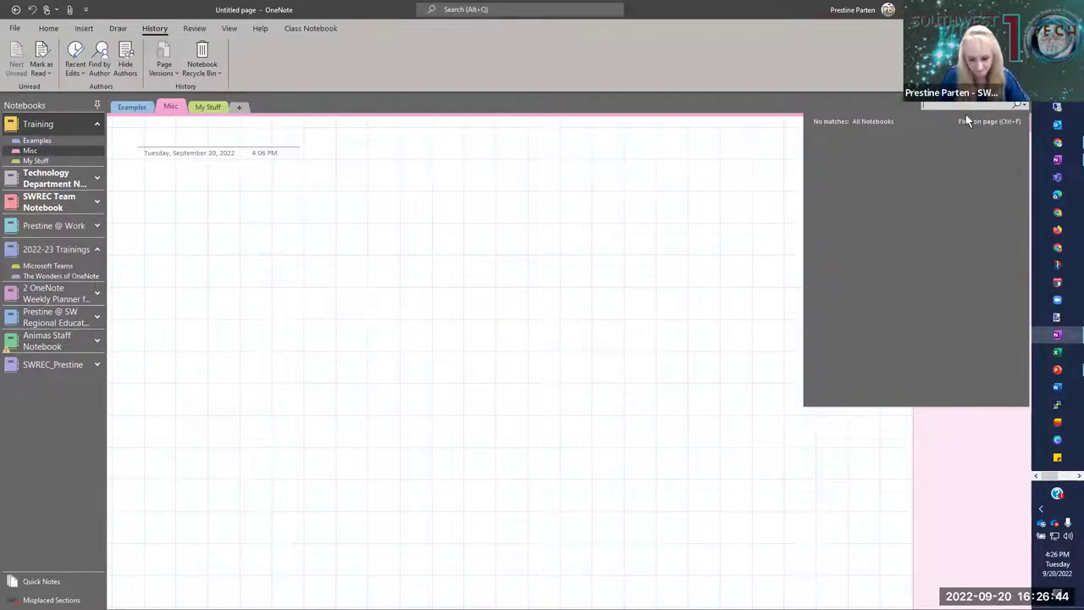
- Search all notebooks for "math", look through the title and on-page matches, and close the results
text(math)
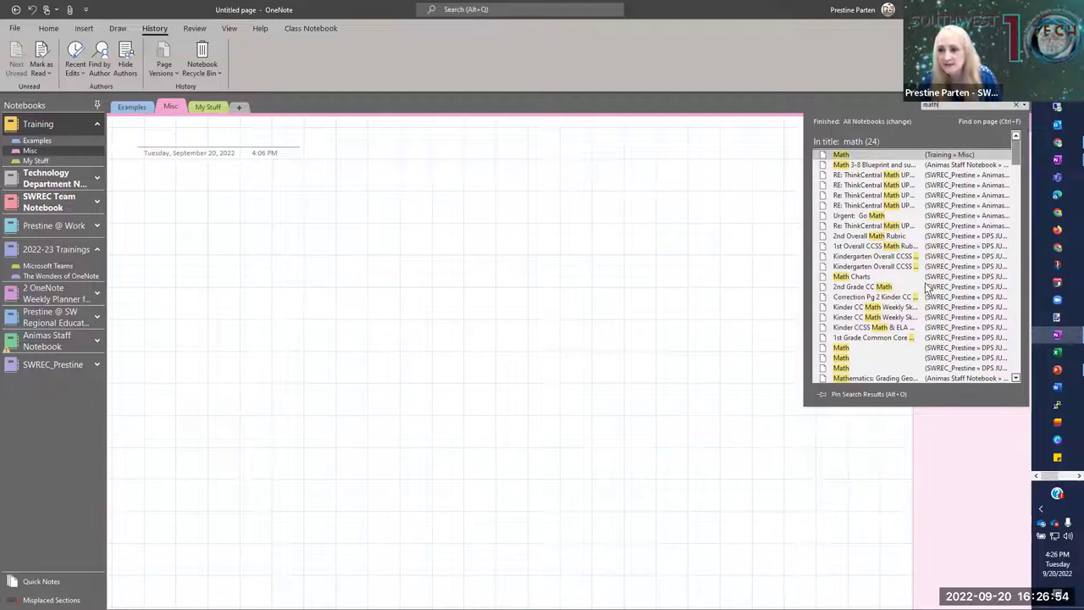
scroll(900, 193, down, 5)
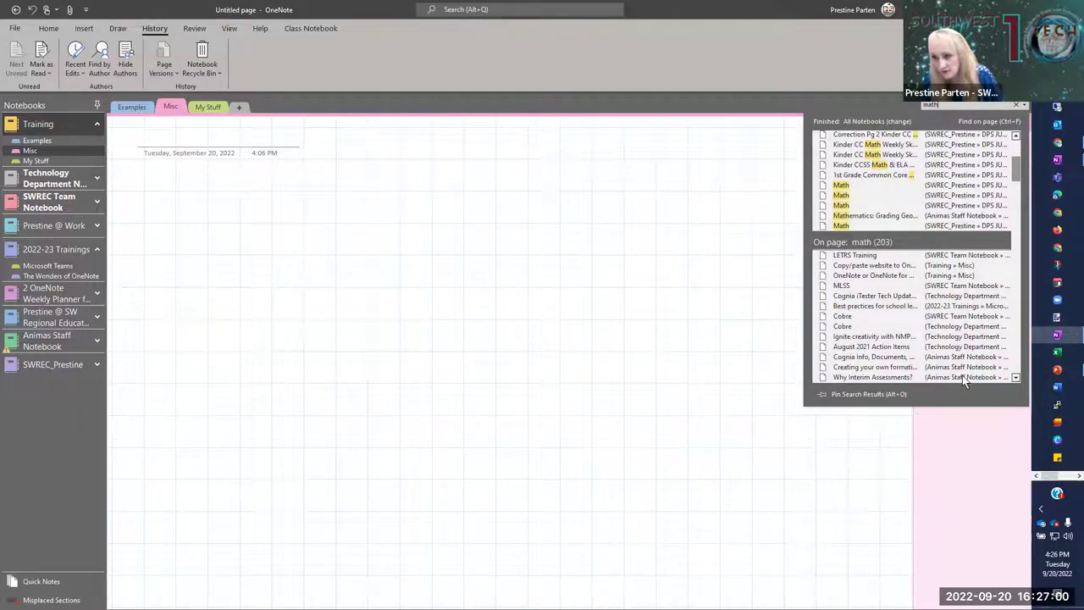
scroll(877, 260, down, 5)
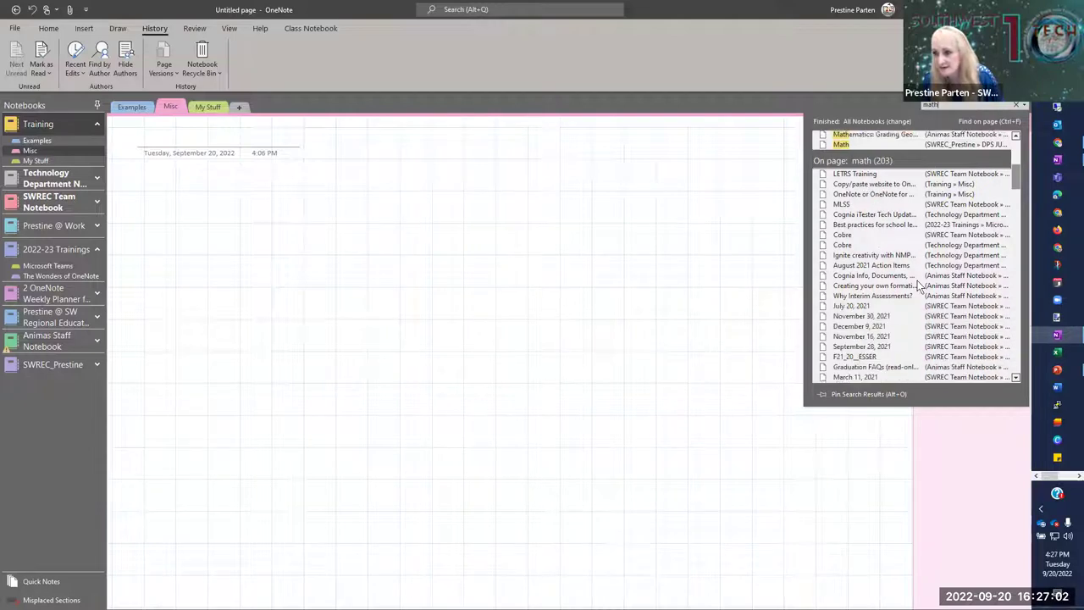
scroll(917, 272, down, 10)
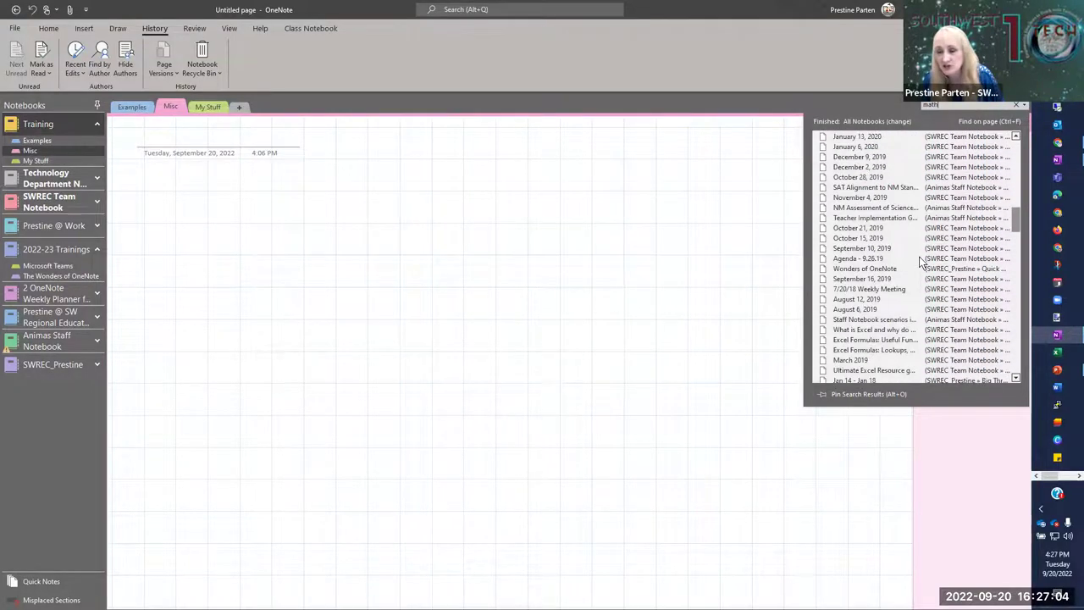
scroll(919, 254, up, 15)
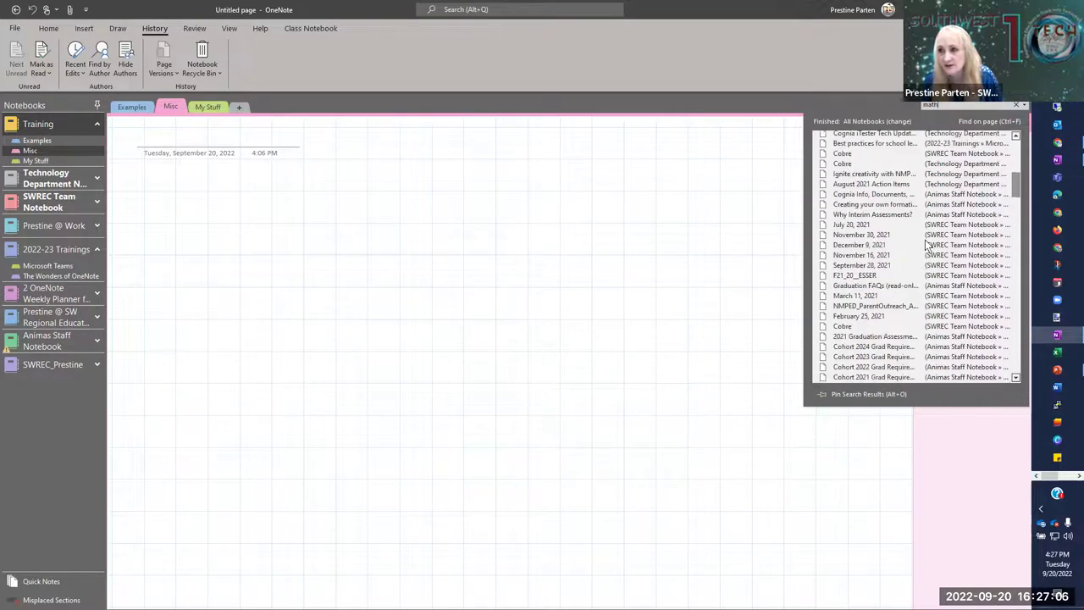
key(Escape)
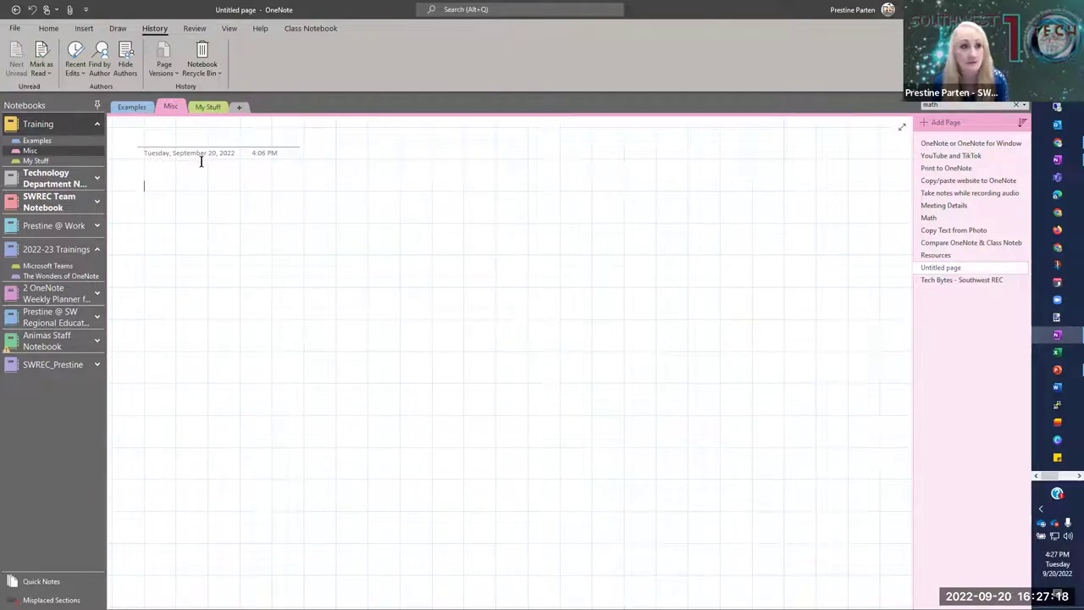
- Open the My Stuff section and review the commands available for the section and for the untitled page below the Title pages
click(201, 107)
right_click(201, 108)
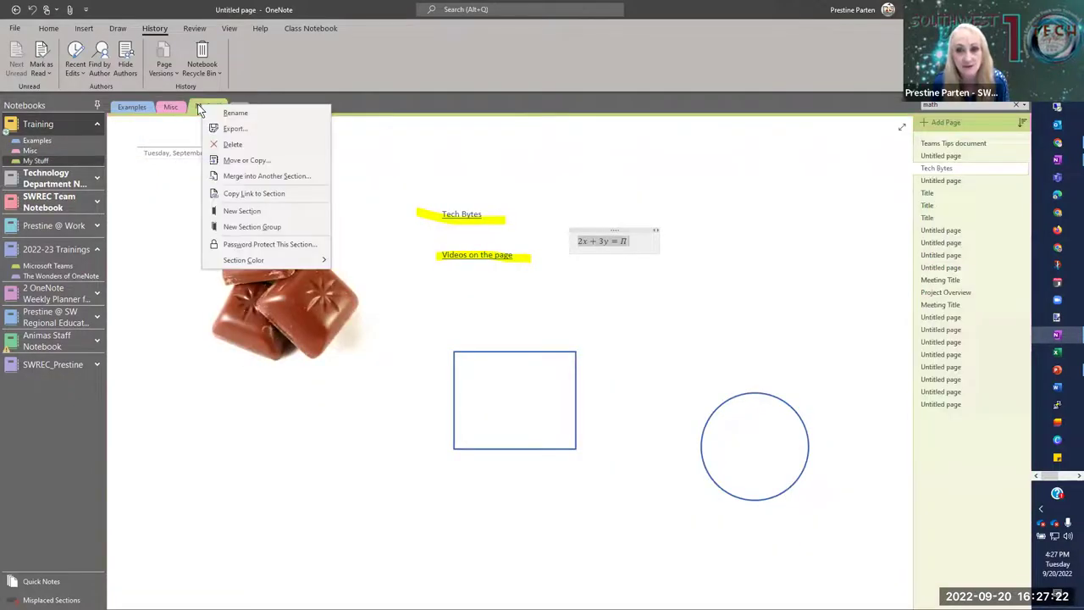
right_click(936, 234)
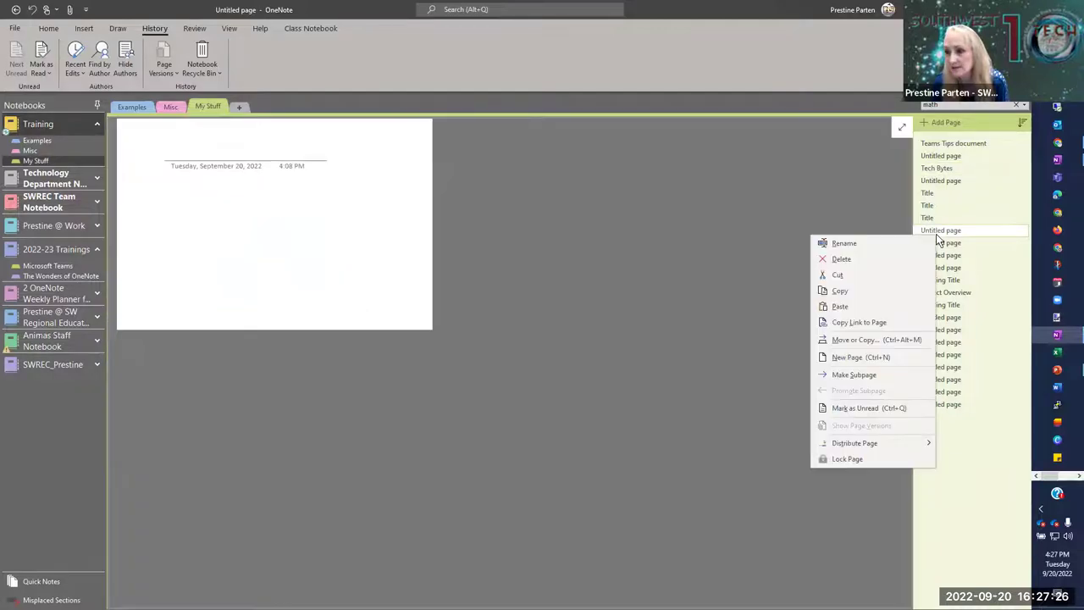
click(838, 276)
- Change the My Stuff section color to Blue and switch it to Red Chalk
right_click(203, 102)
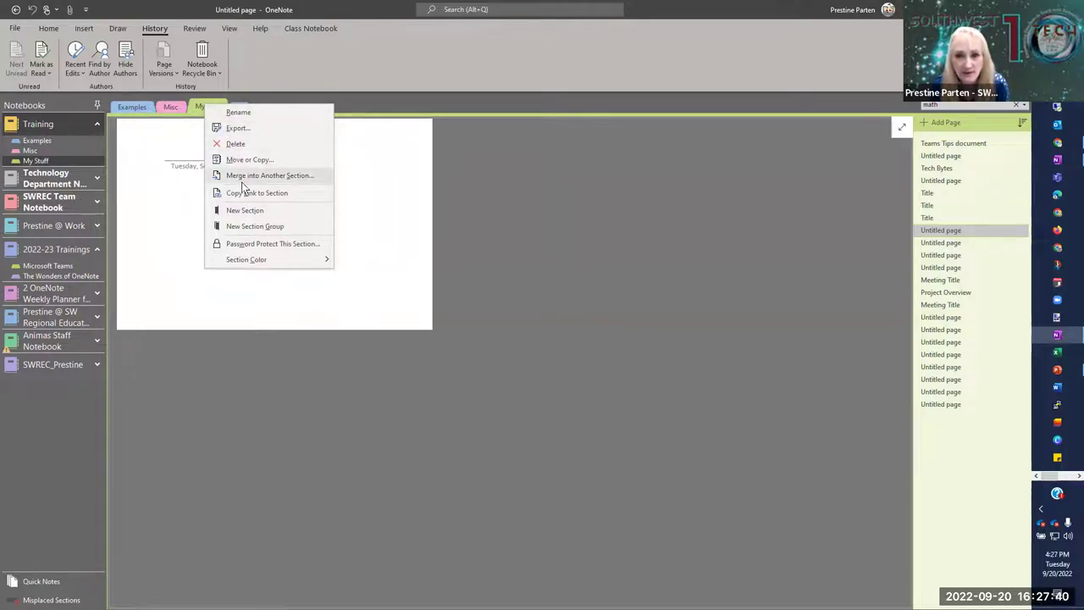
mouse_move(293, 268)
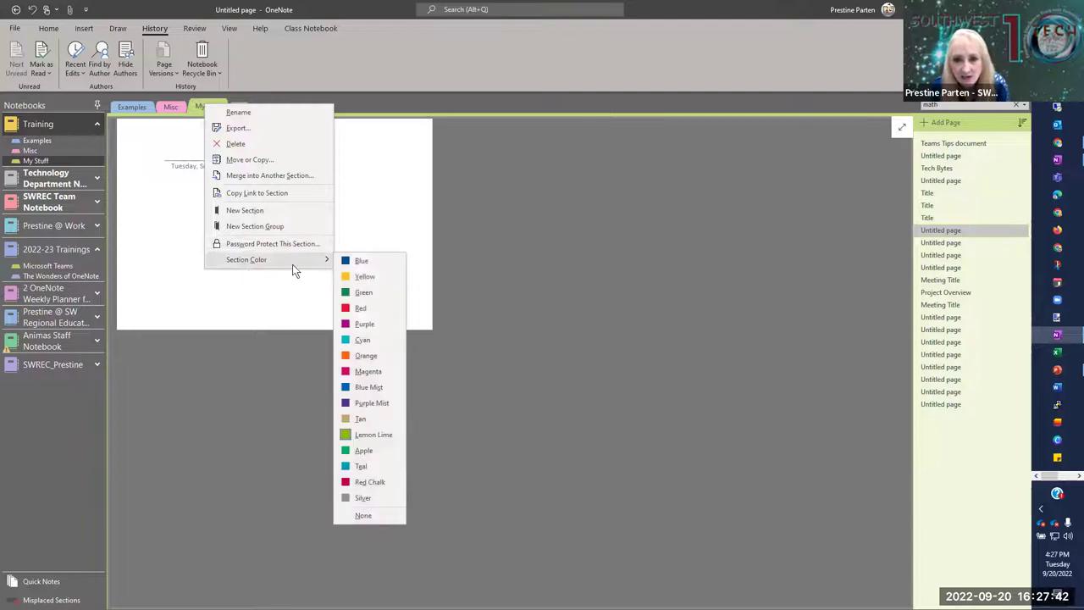
click(362, 262)
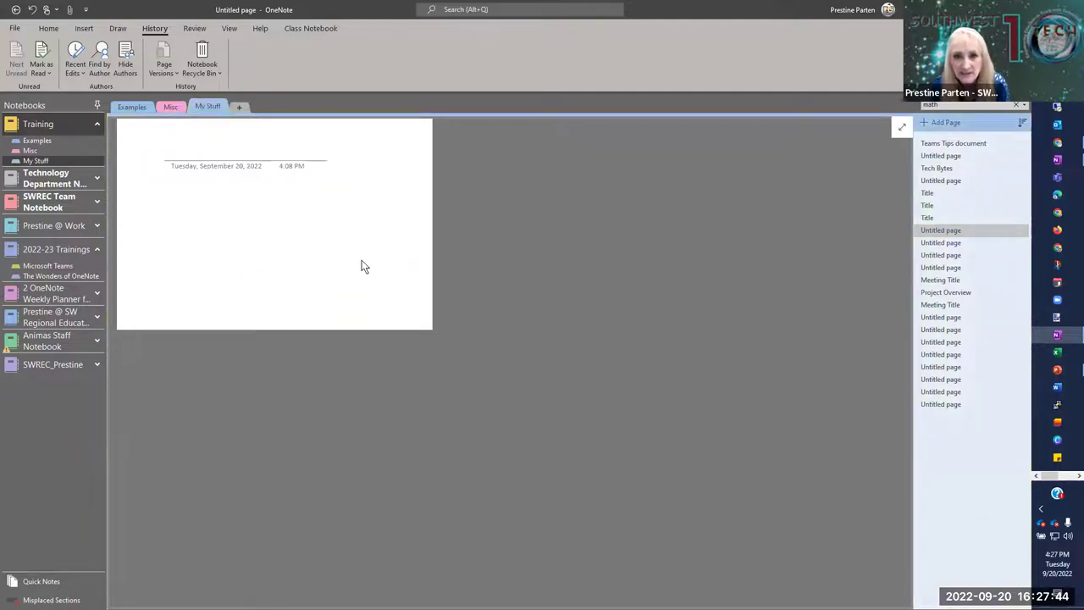
right_click(209, 100)
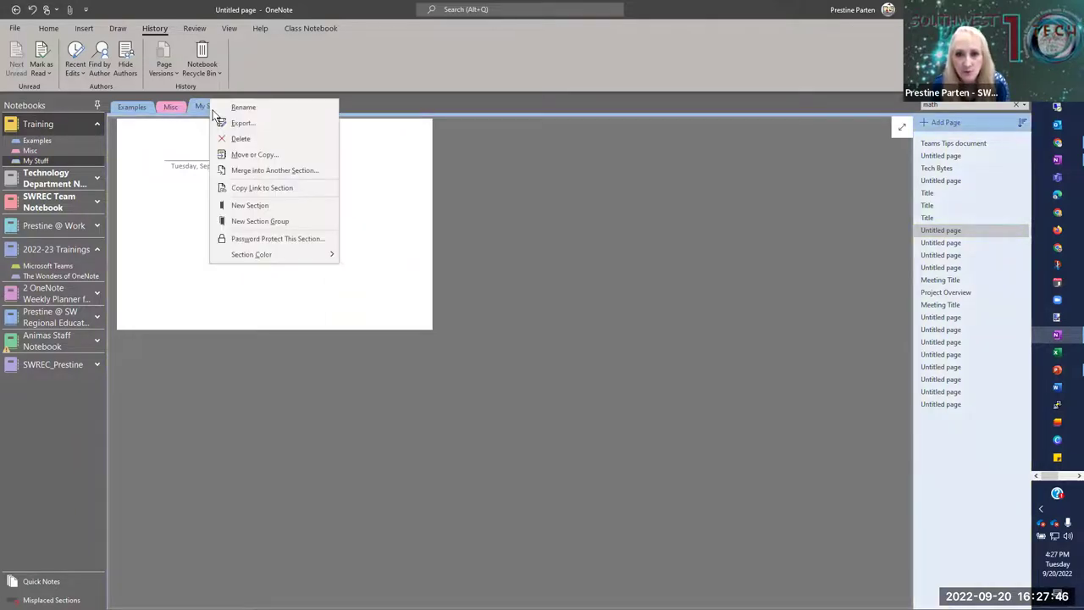
mouse_move(265, 254)
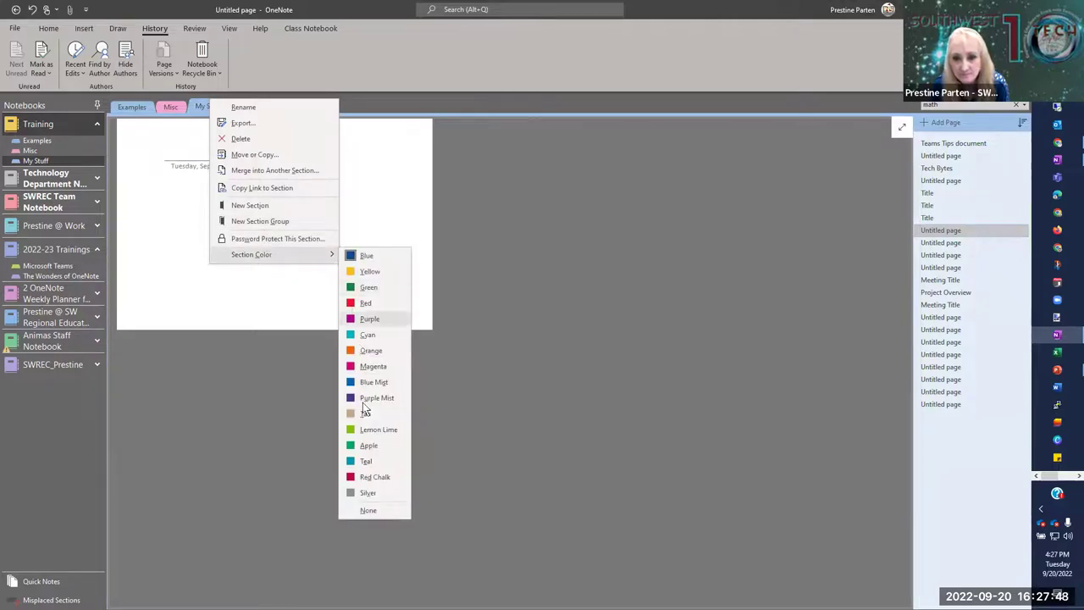
click(362, 479)
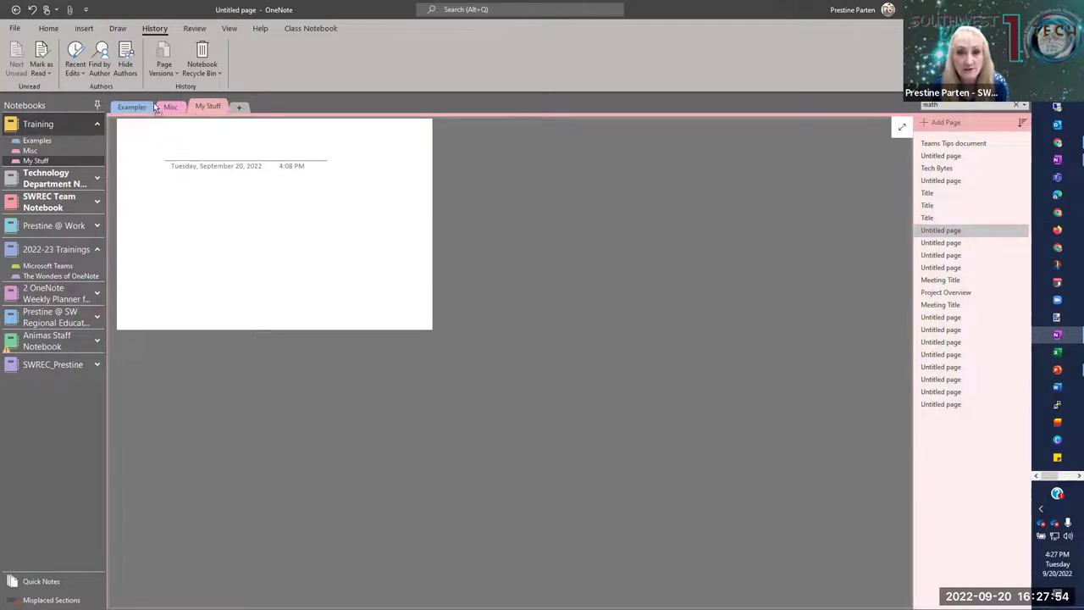
- Reorder the sections so My Stuff precedes Misc, and move an untitled page above the first Title page
drag(172, 107, 184, 106)
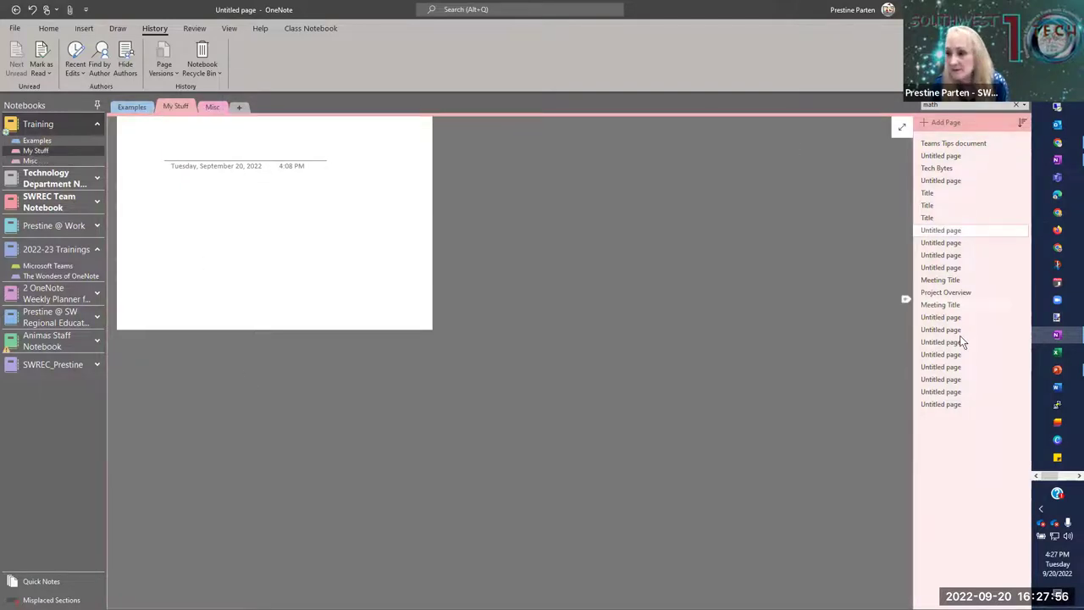
drag(932, 270, 929, 193)
- Show the password protection options for the My Stuff section, close them, and look over the review and view commands
right_click(177, 110)
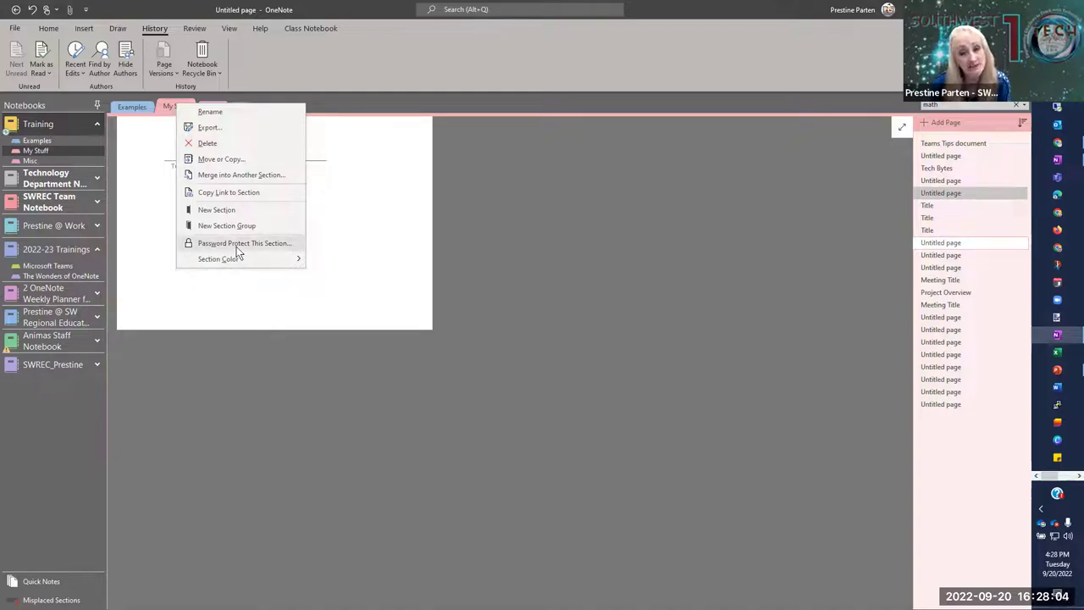
click(238, 394)
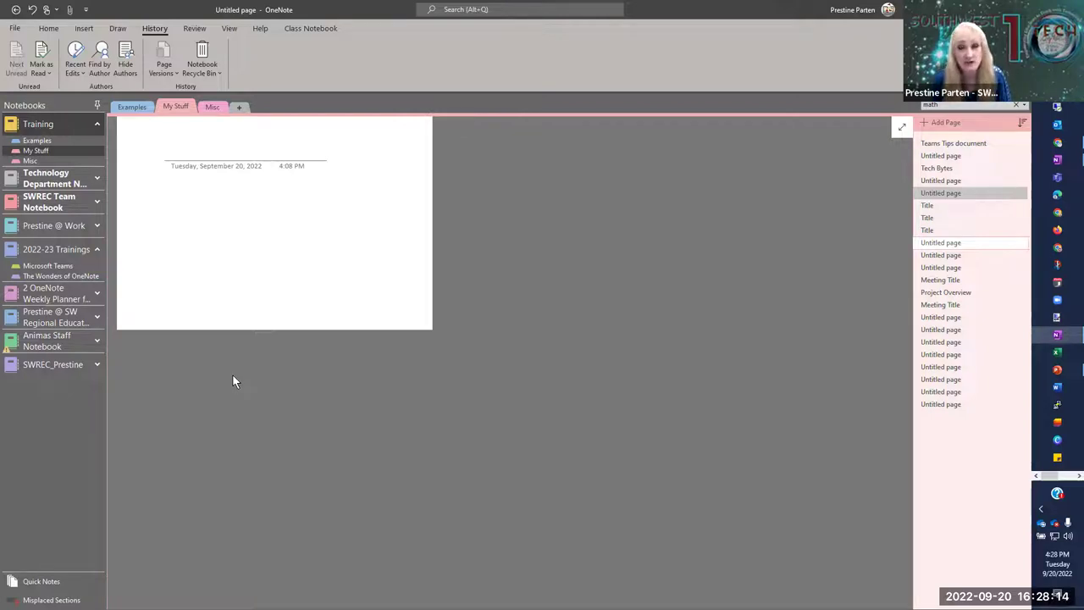
right_click(176, 106)
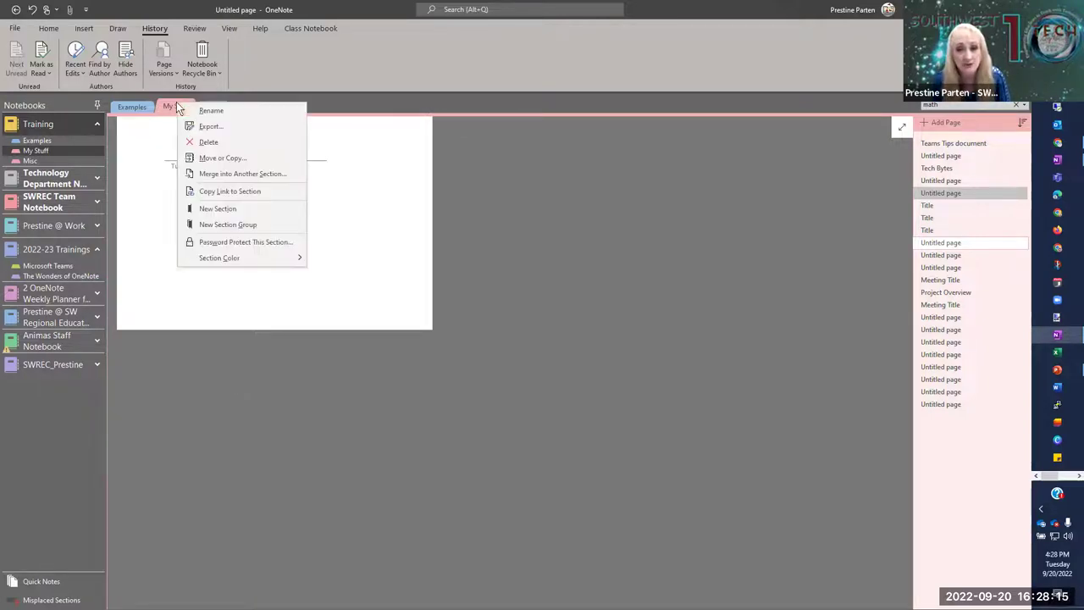
click(245, 243)
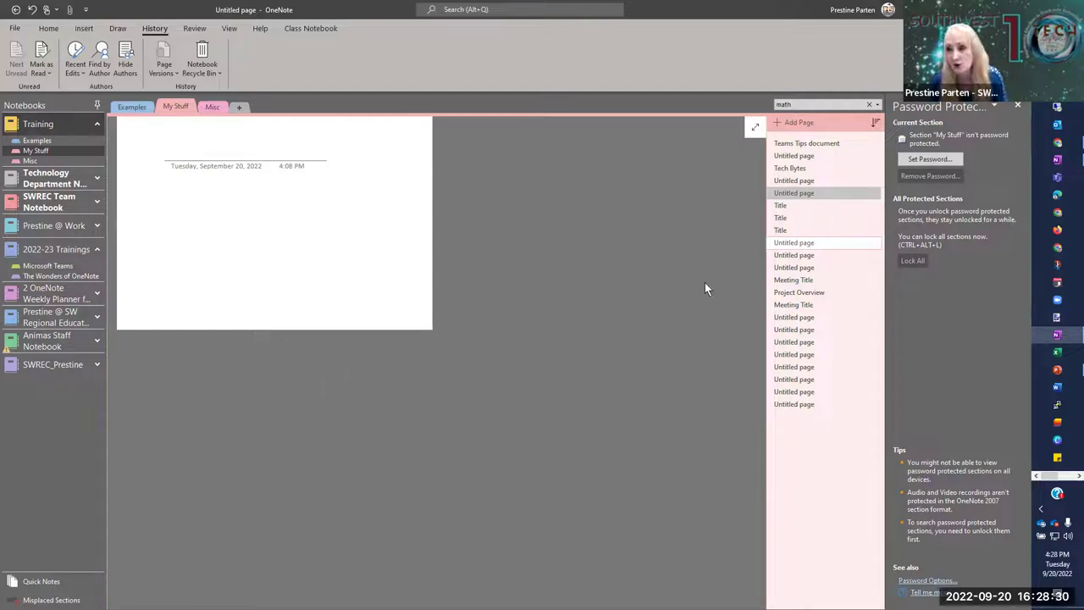
click(1019, 104)
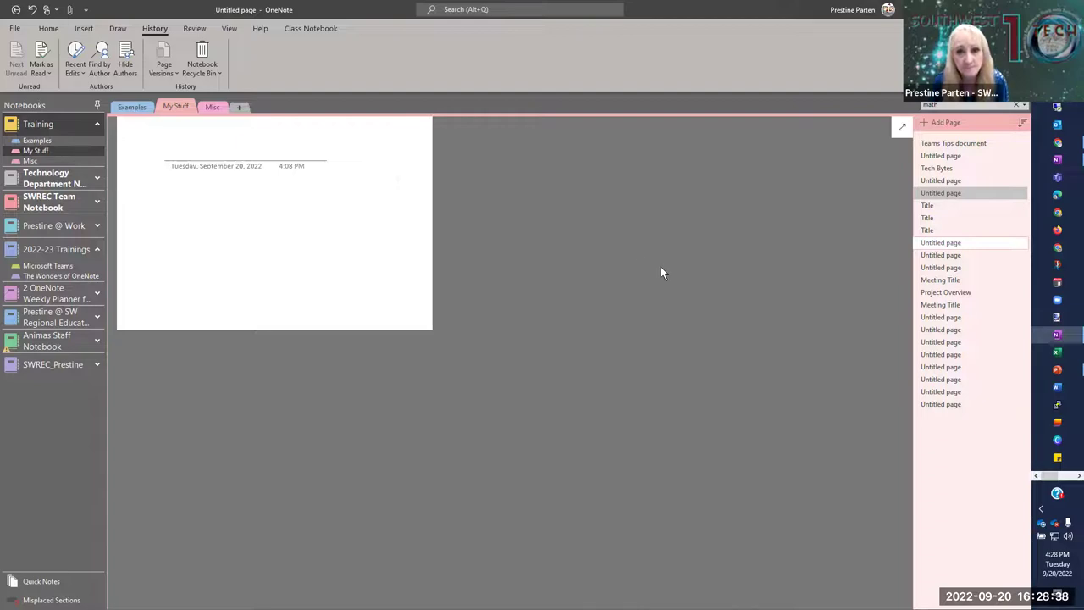
click(195, 29)
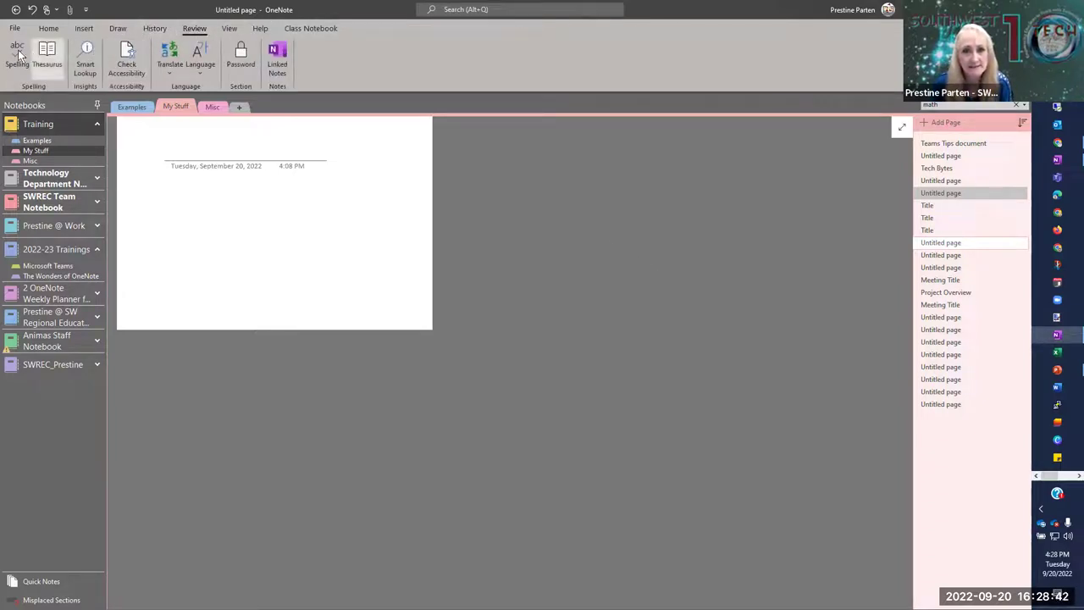
click(228, 28)
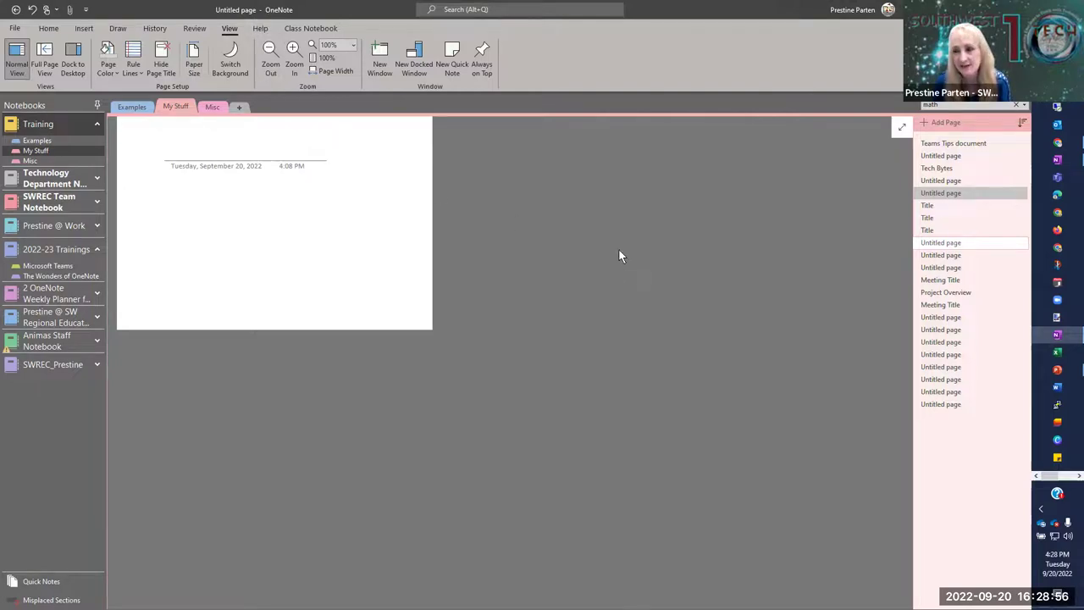
- Switch to the Chrome browser, show the Tech Bytes of SWREC YouTube channel, and reload it
click(1057, 212)
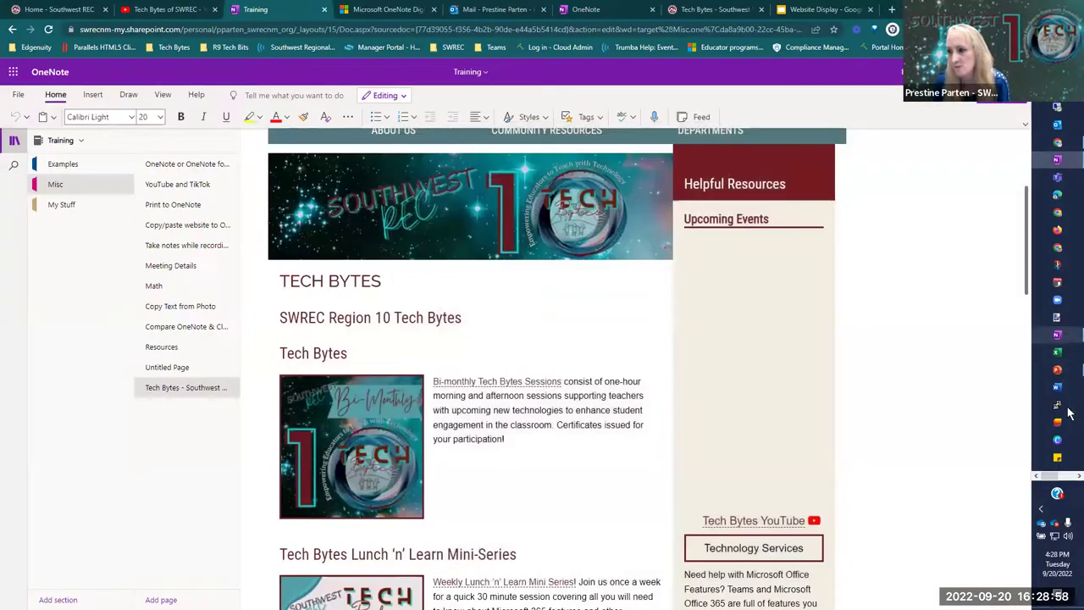
mouse_move(1056, 373)
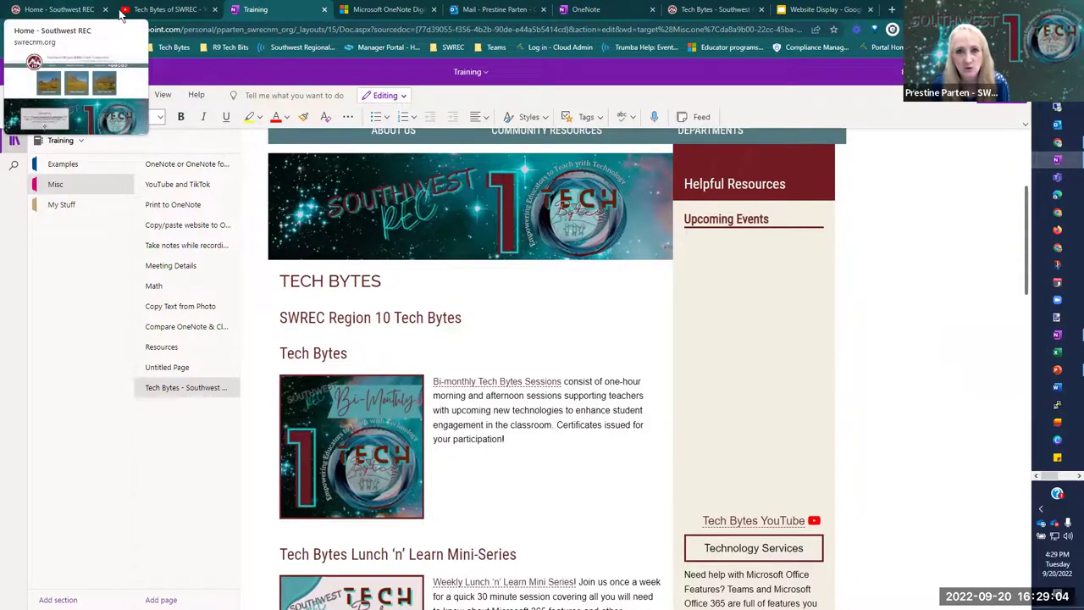
click(165, 10)
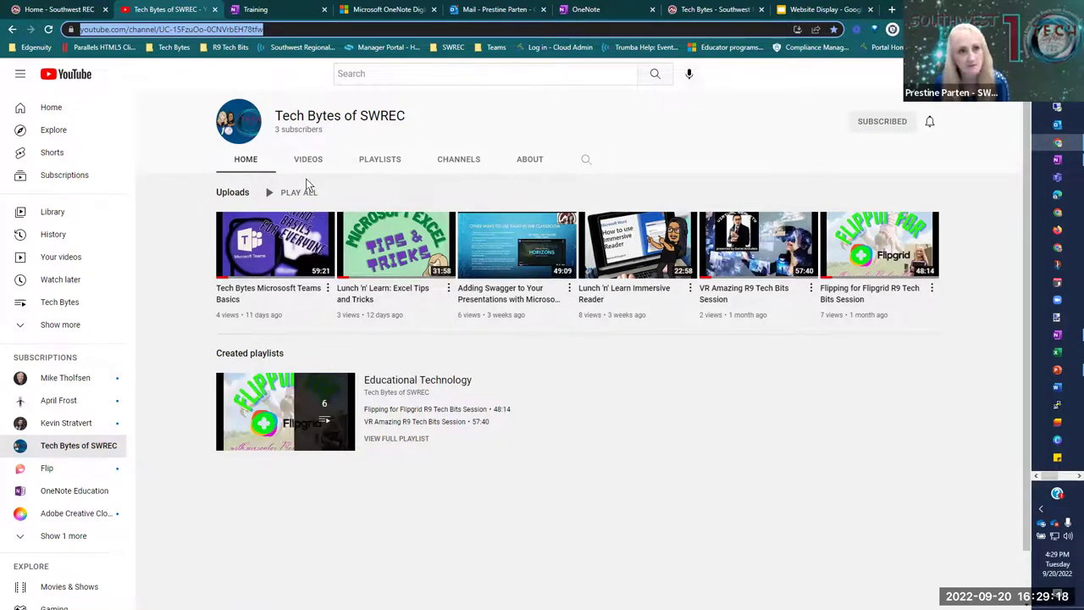
key(Return)
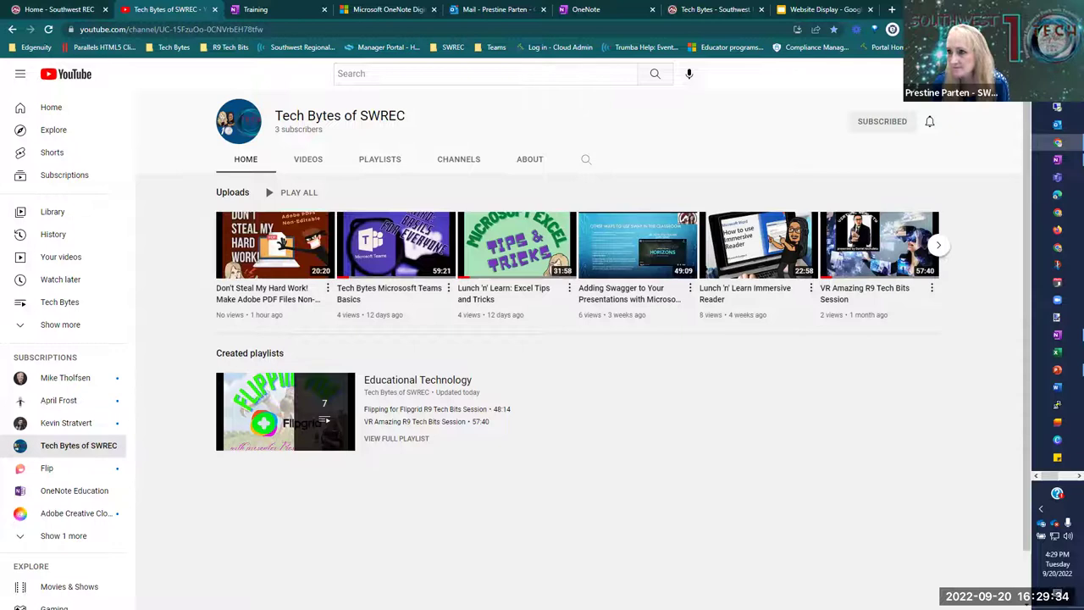
- Switch to the PowerPoint presentation and start the slide show from the closing "Thanks for joining today!" slide
click(1057, 141)
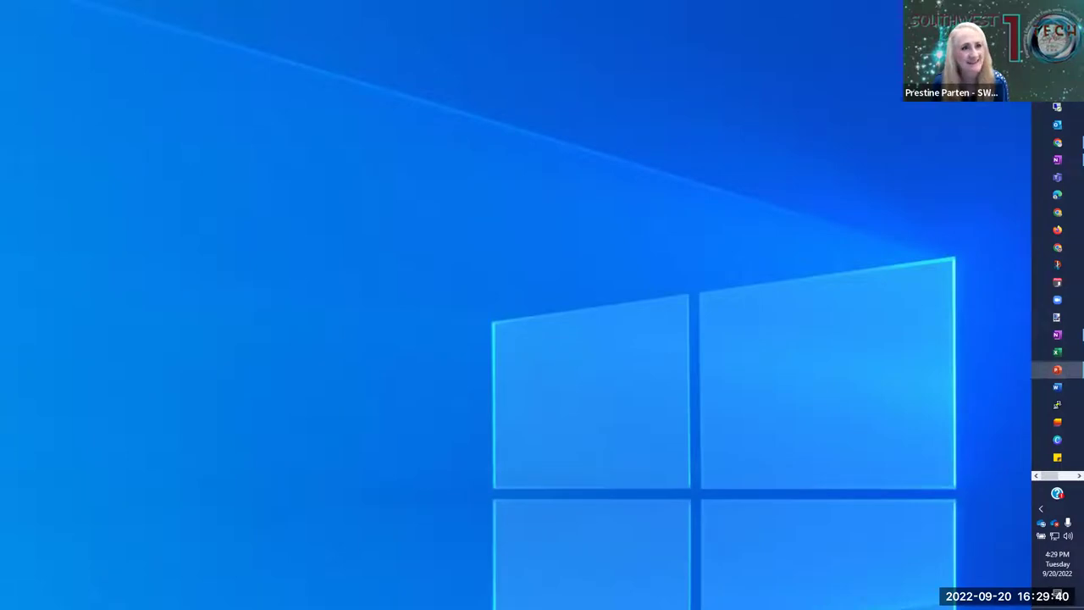
scroll(74, 411, down, 5)
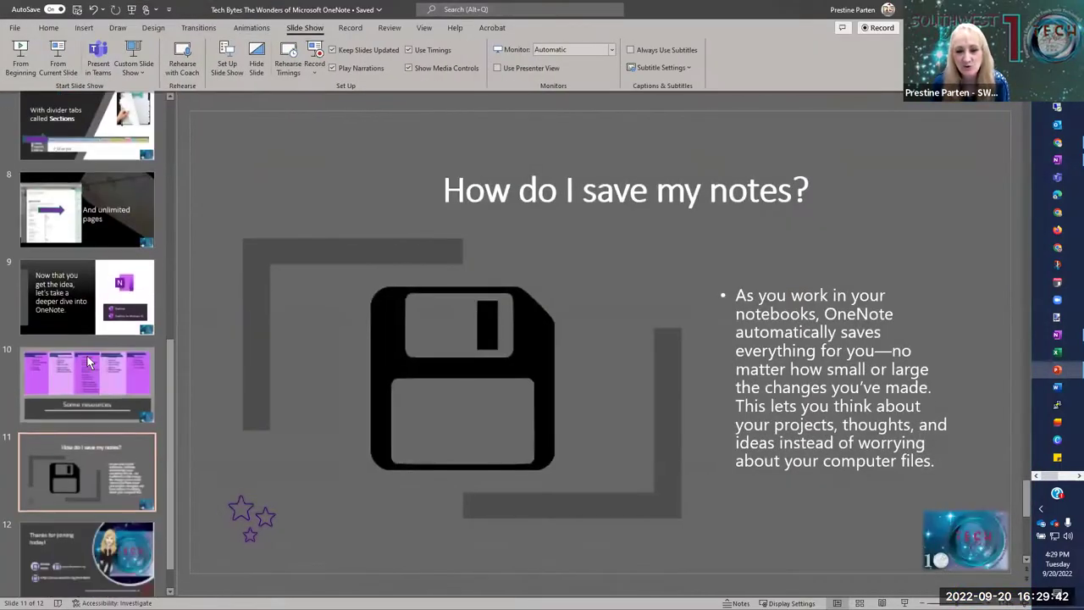
click(95, 532)
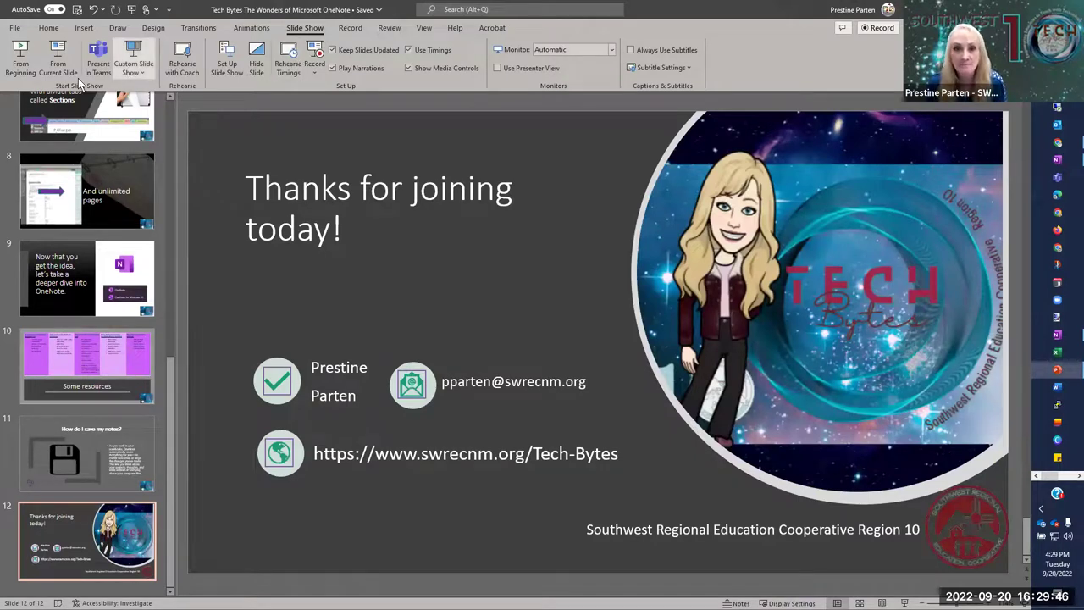
click(56, 56)
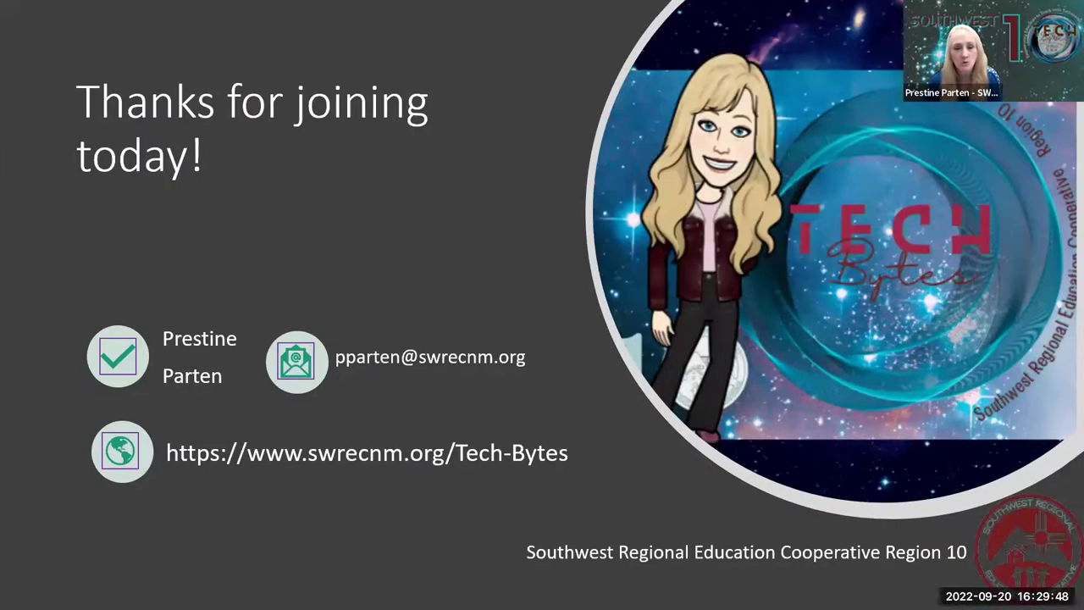